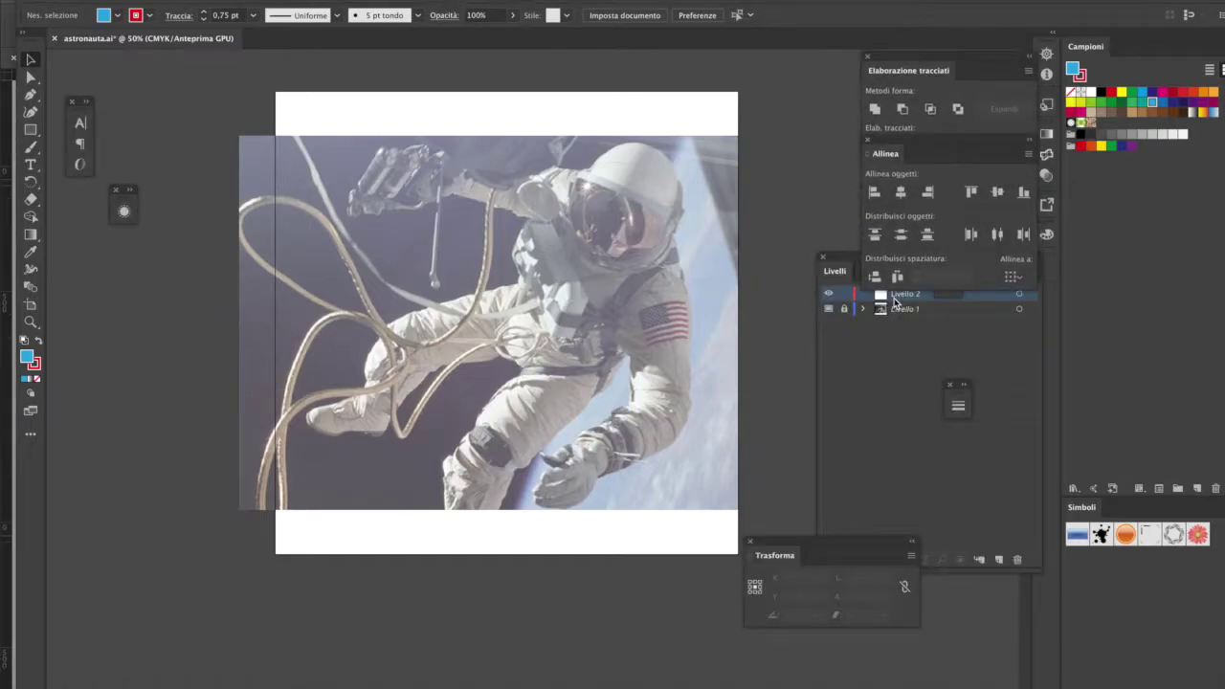
# Step: Rotate the astronaut photo about 14.44° counter-clockwise and lock Livello 1
pyautogui.click(683, 232)
pyautogui.moveTo(703, 217); pyautogui.dragTo(670, 167)
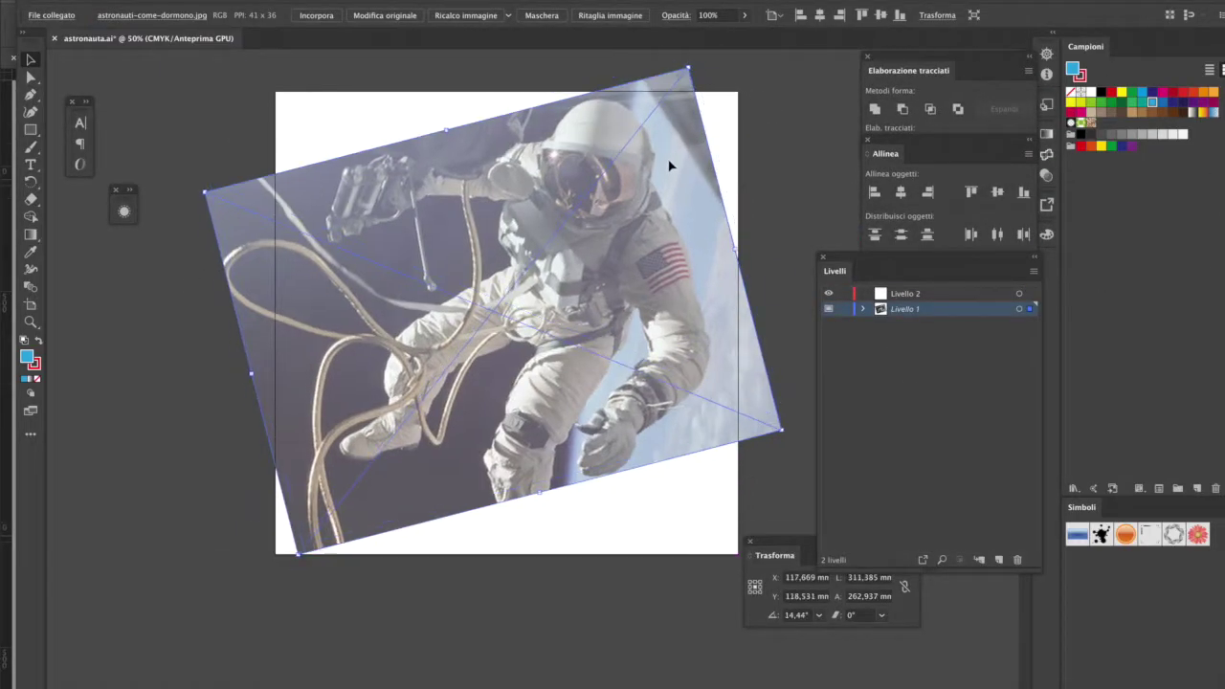
pyautogui.hotkey('ctrl', '2')
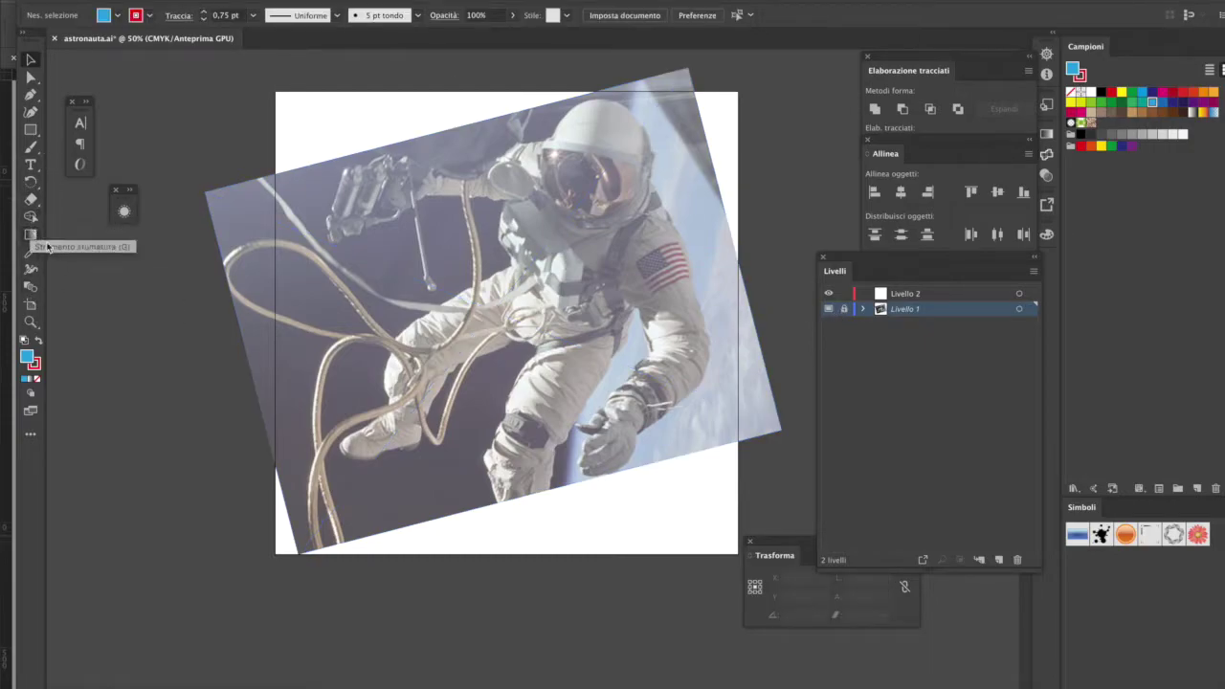
# Step: Push the Pencil's Fedeltà toward Morbido, test it on the helmet, and target Livello 2
pyautogui.doubleClick(31, 146)
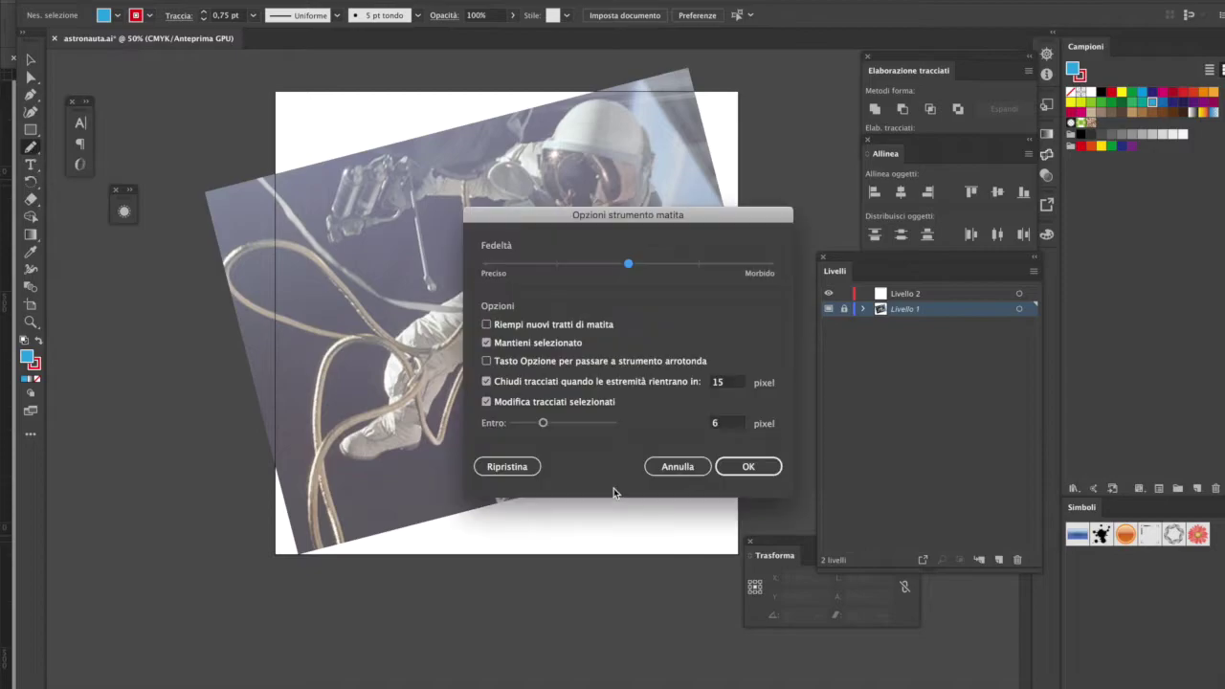
pyautogui.moveTo(711, 267); pyautogui.dragTo(753, 268)
pyautogui.press('Return')
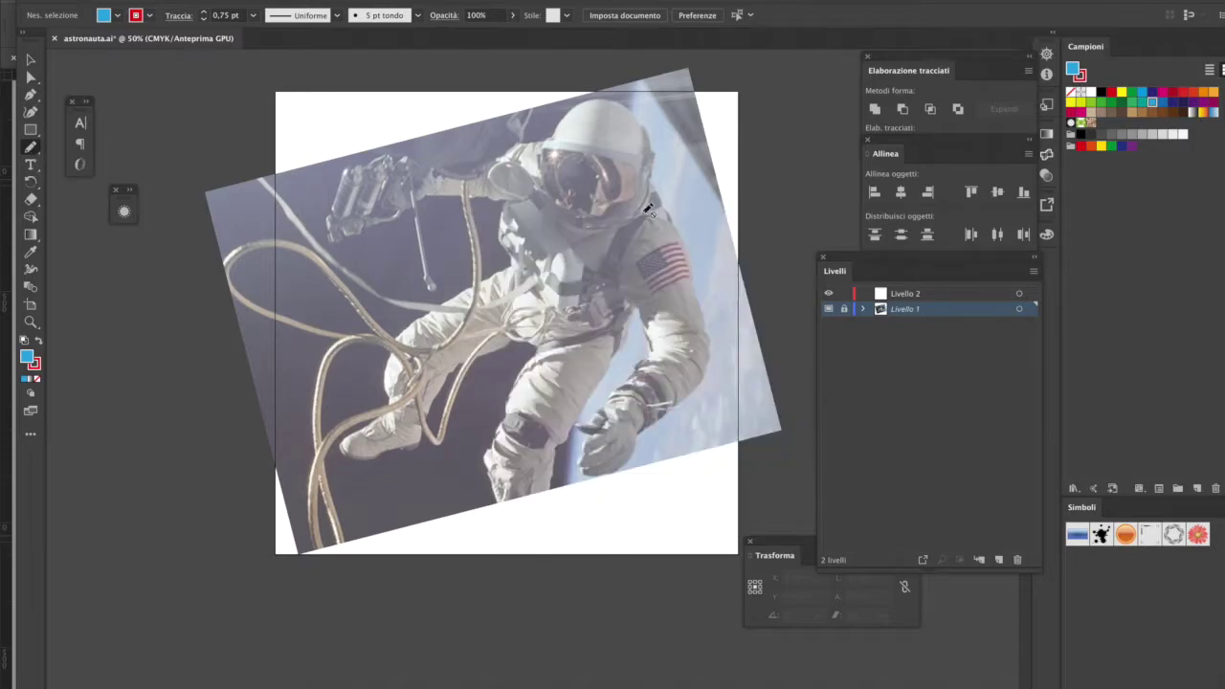
pyautogui.moveTo(656, 155); pyautogui.dragTo(572, 100)
pyautogui.click(968, 296)
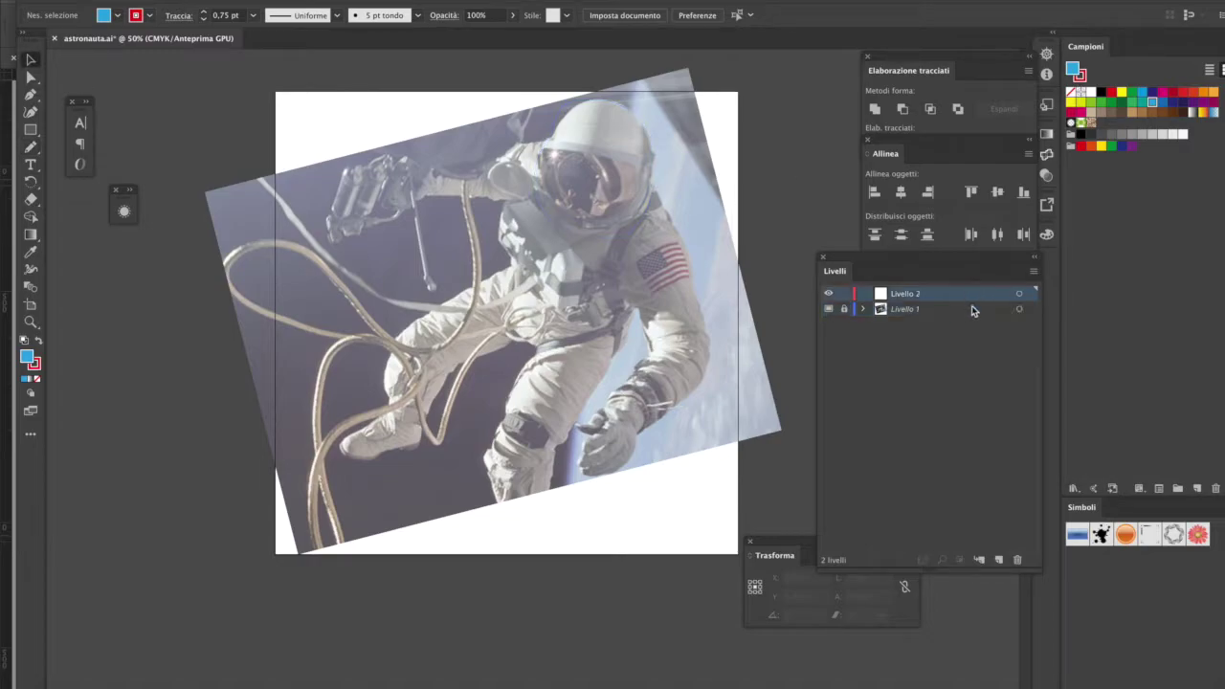
# Step: Trace the helmet circle and the astronaut's side in red pencil
pyautogui.click(31, 147)
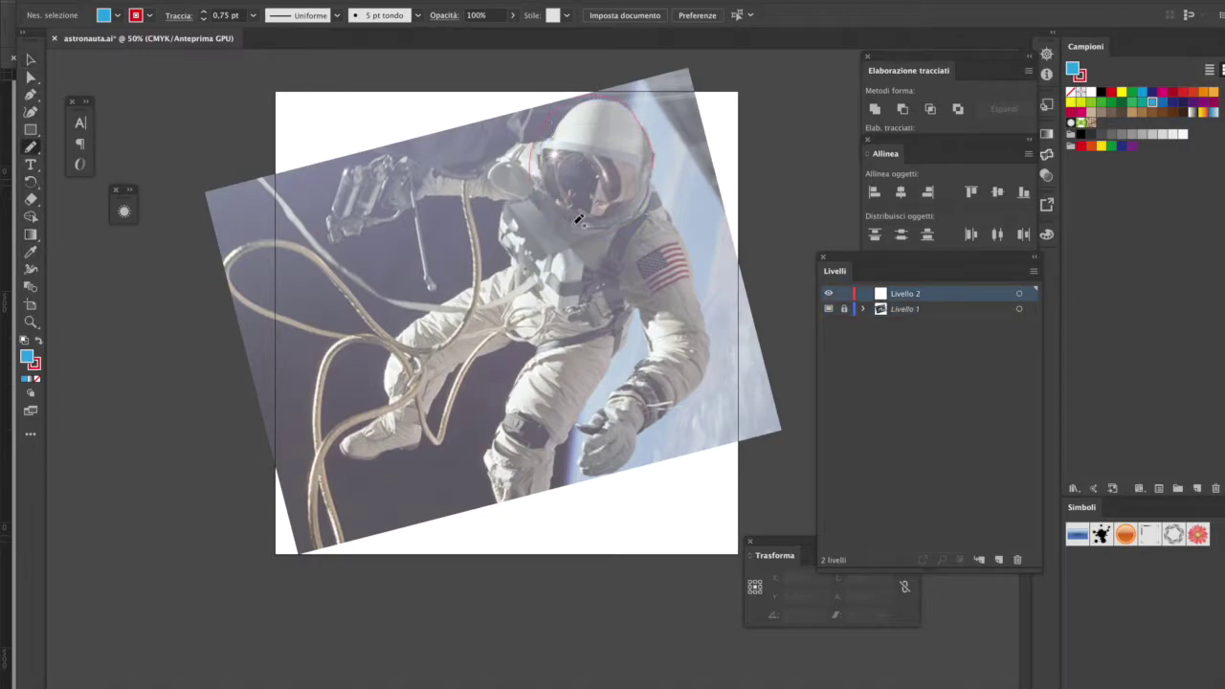
pyautogui.moveTo(575, 218); pyautogui.dragTo(576, 221)
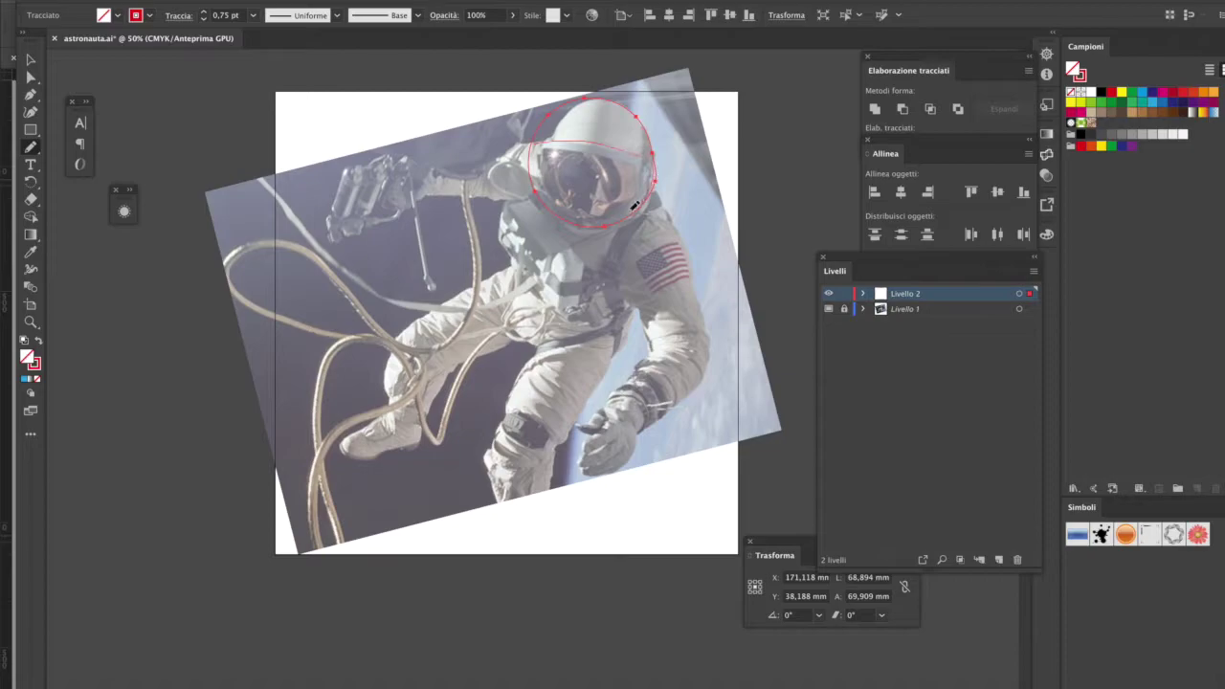
pyautogui.moveTo(555, 198); pyautogui.dragTo(609, 148)
pyautogui.hotkey('ctrl', 'shift', 'a')
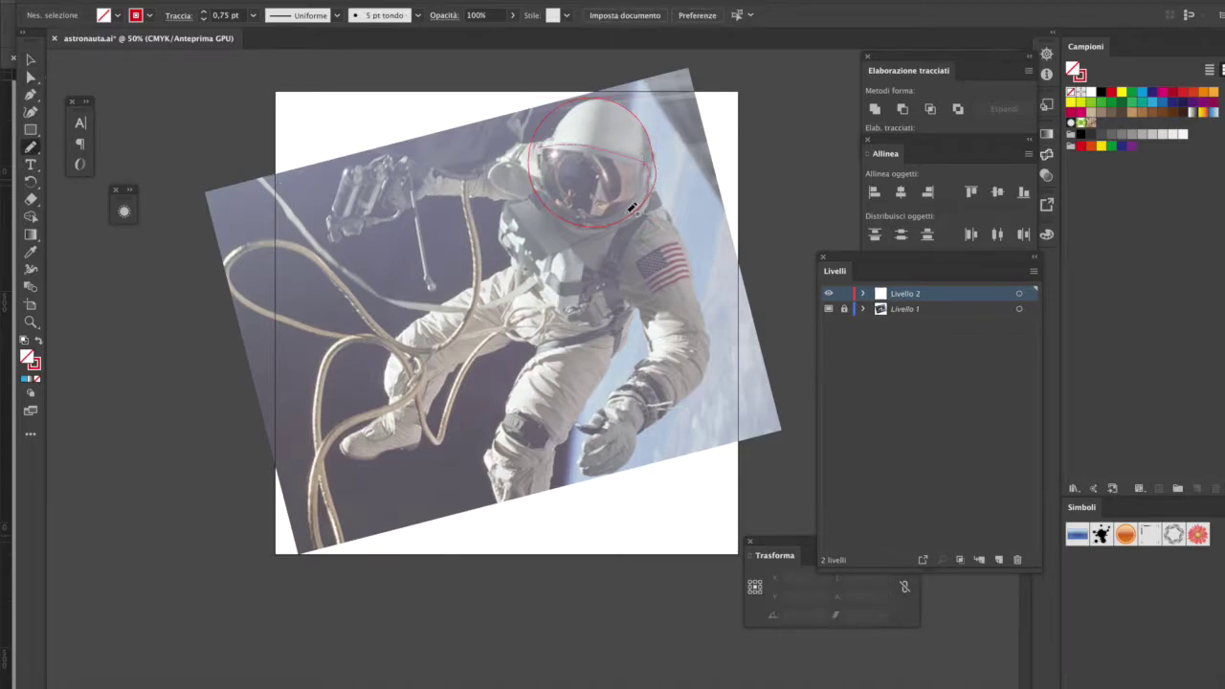
pyautogui.press('v')
pyautogui.click(30, 146)
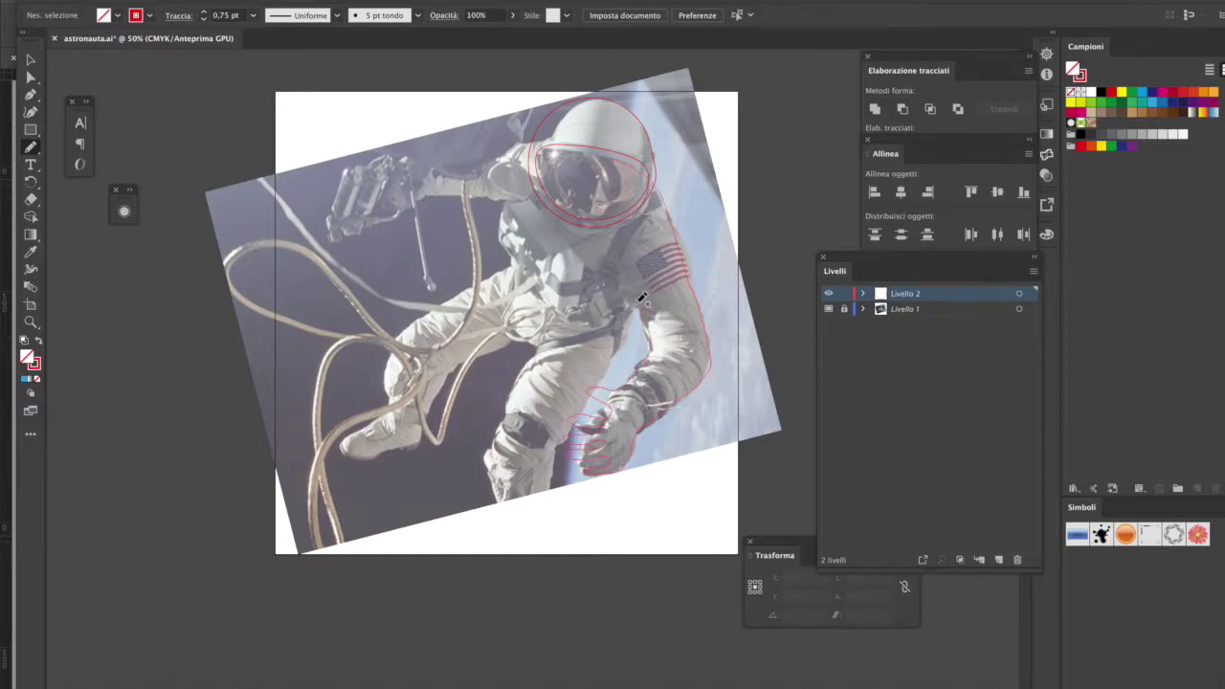
pyautogui.moveTo(517, 561); pyautogui.dragTo(432, 540)
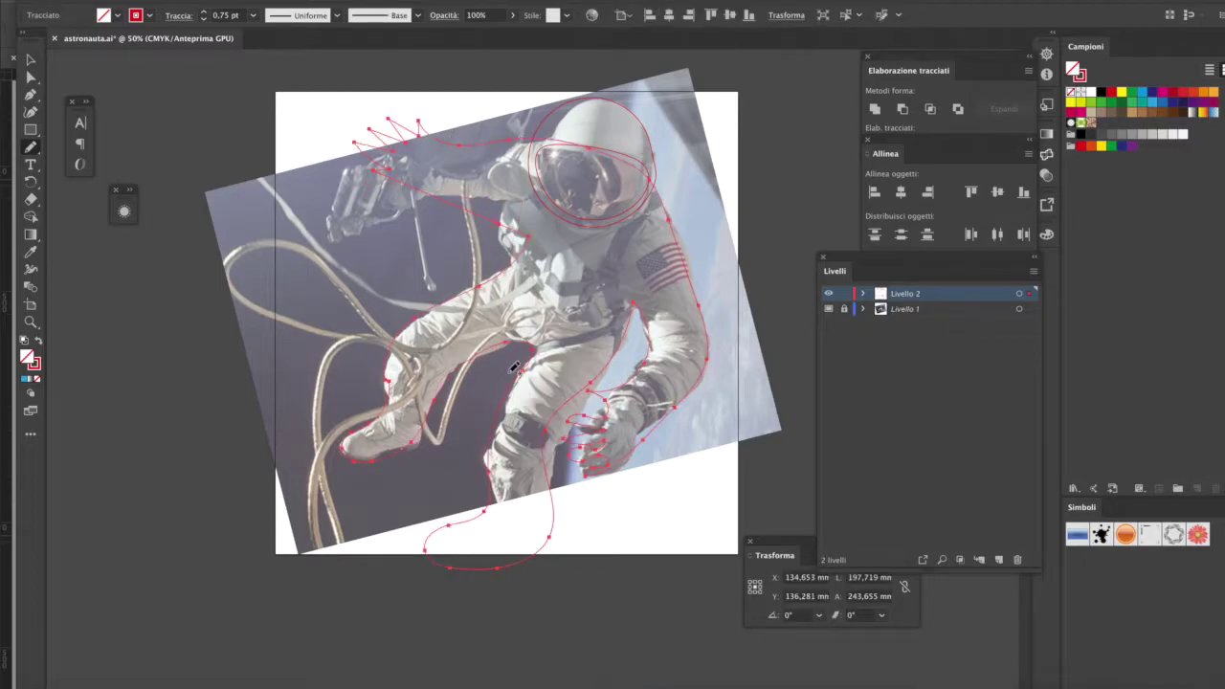
pyautogui.hotkey('ctrl', 'shift', 'a')
# Step: Trace the arms, leg, knee, flag, helmet top, boot and torso, then hide Livello 1
pyautogui.moveTo(515, 246); pyautogui.dragTo(493, 359)
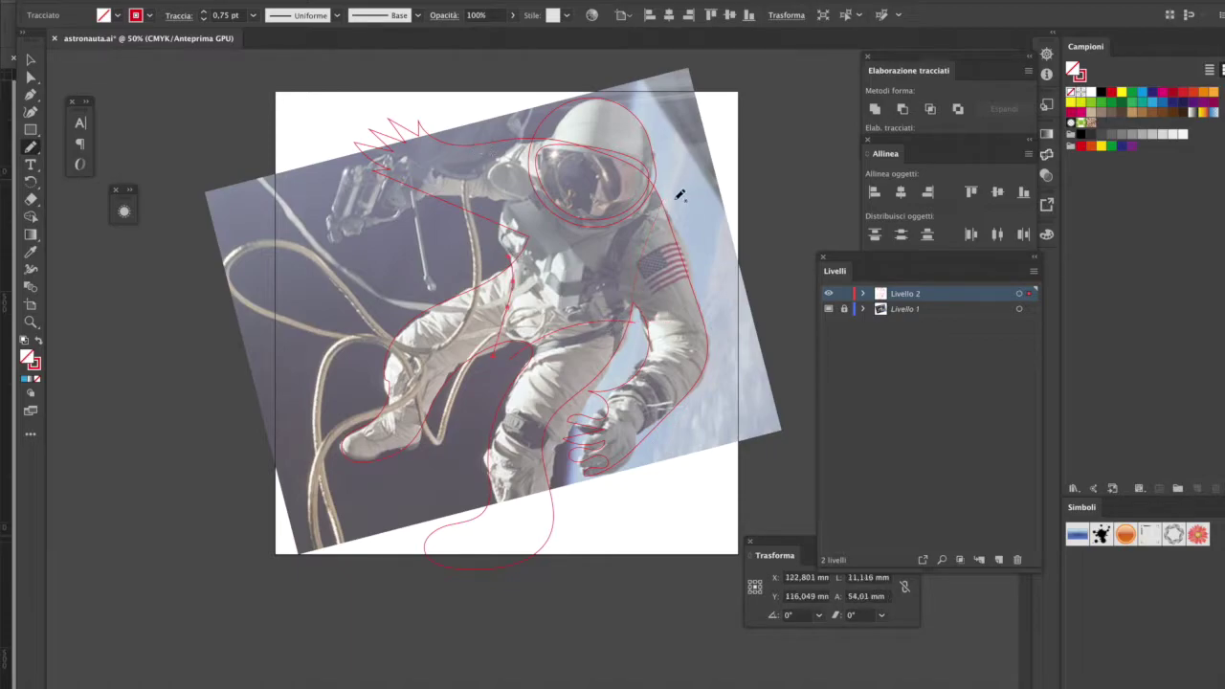
pyautogui.moveTo(421, 335); pyautogui.dragTo(397, 368)
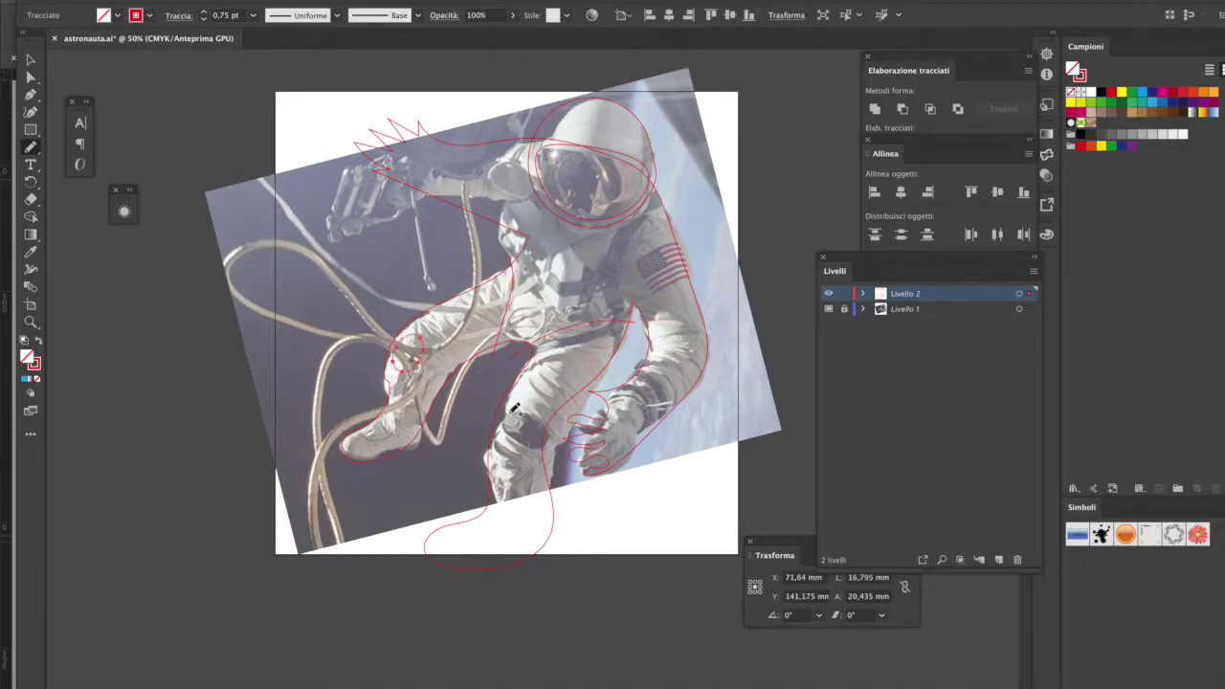
pyautogui.moveTo(498, 434); pyautogui.dragTo(495, 445)
pyautogui.moveTo(692, 357)
pyautogui.mouseDown()
pyautogui.moveTo(650, 390)
pyautogui.moveTo(683, 421)
pyautogui.mouseUp()
pyautogui.moveTo(691, 272); pyautogui.dragTo(687, 278)
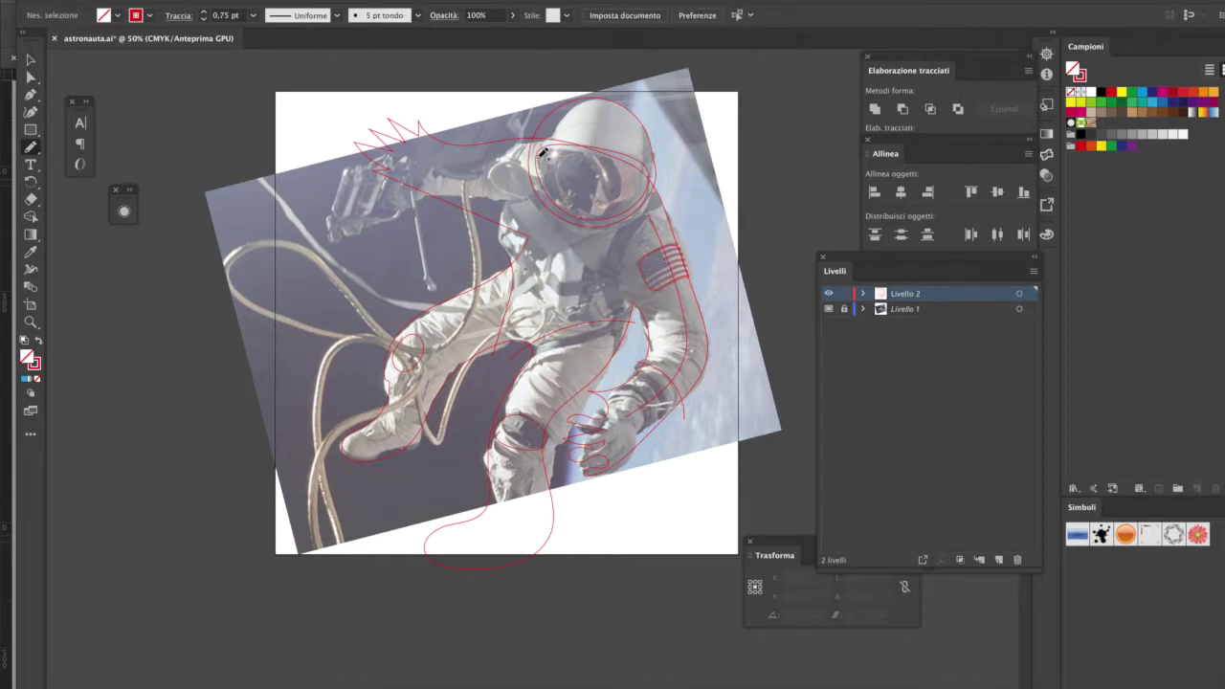
pyautogui.moveTo(542, 151); pyautogui.dragTo(435, 156)
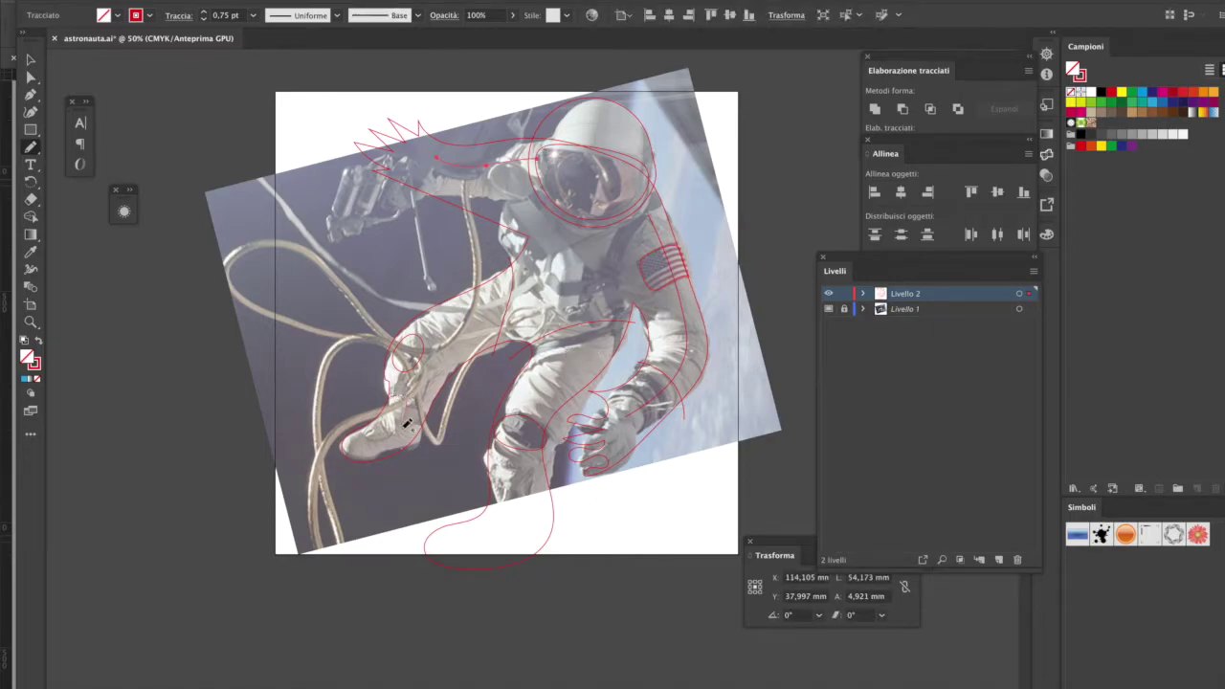
pyautogui.moveTo(524, 496); pyautogui.dragTo(479, 547)
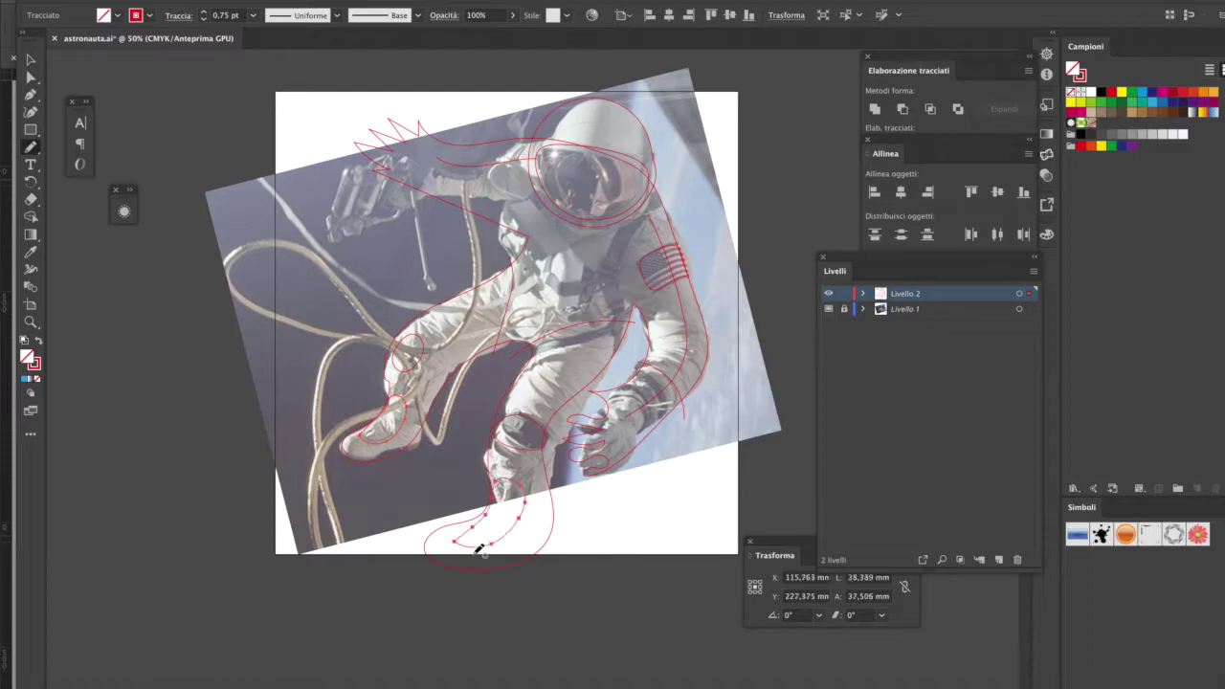
pyautogui.moveTo(608, 304); pyautogui.dragTo(610, 306)
pyautogui.click(829, 308)
# Step: Show the photo layer again and undo the accidental scaling of all strokes
pyautogui.press('v')
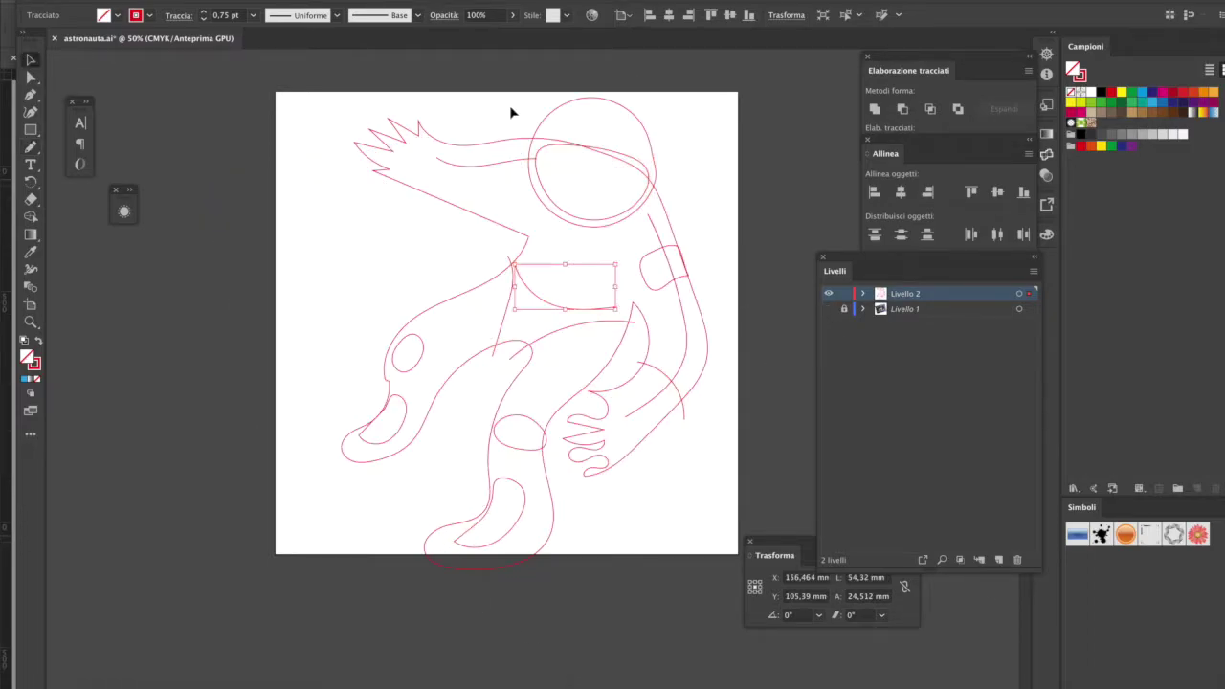
pyautogui.hotkey('ctrl', 'a')
pyautogui.moveTo(709, 565); pyautogui.dragTo(687, 542)
pyautogui.click(76, 96)
pyautogui.click(30, 94)
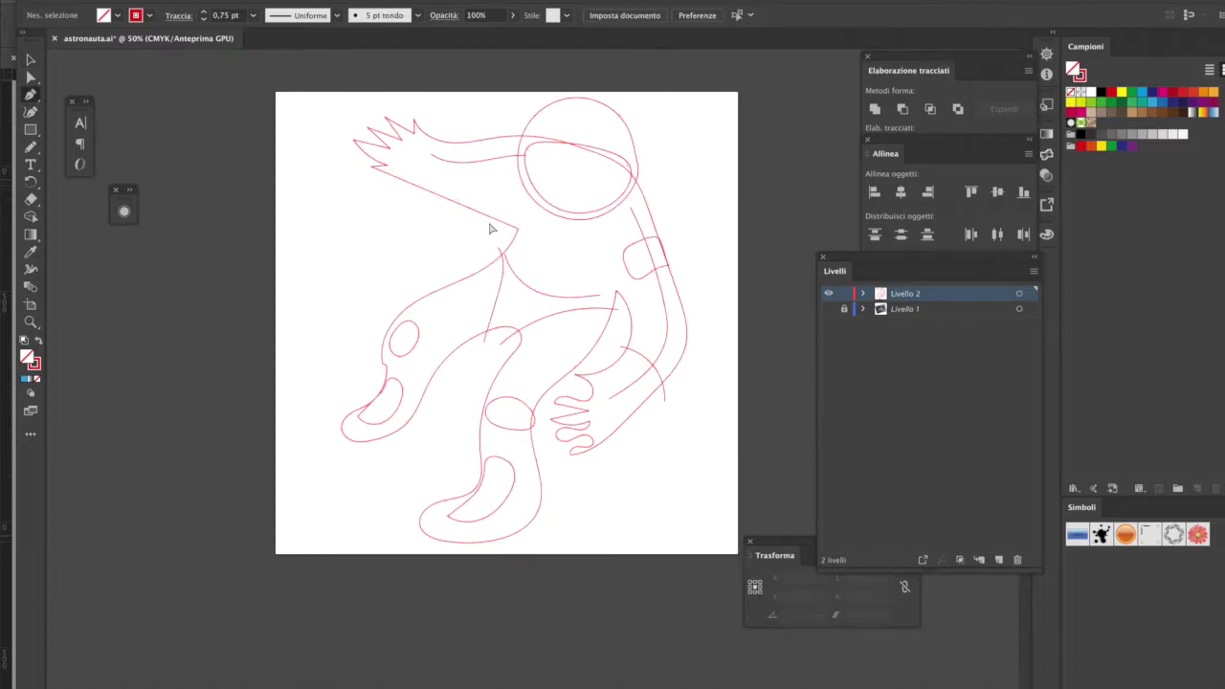
pyautogui.click(829, 308)
pyautogui.hotkey('ctrl', 'z')
pyautogui.hotkey('ctrl', 'z')
pyautogui.hotkey('ctrl', 'z')
pyautogui.hotkey('ctrl', 'z')
# Step: Add short strokes near the glove and reshape the raised hand's finger curves
pyautogui.moveTo(381, 168); pyautogui.dragTo(380, 176)
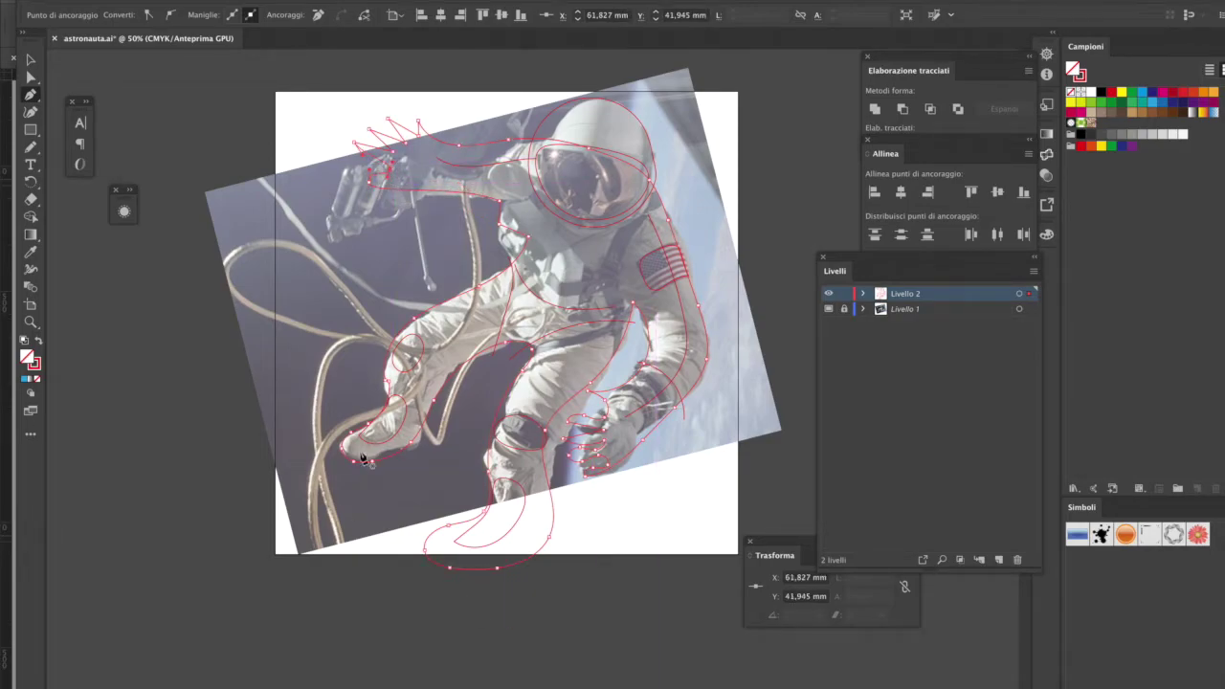
pyautogui.moveTo(356, 133); pyautogui.dragTo(417, 122)
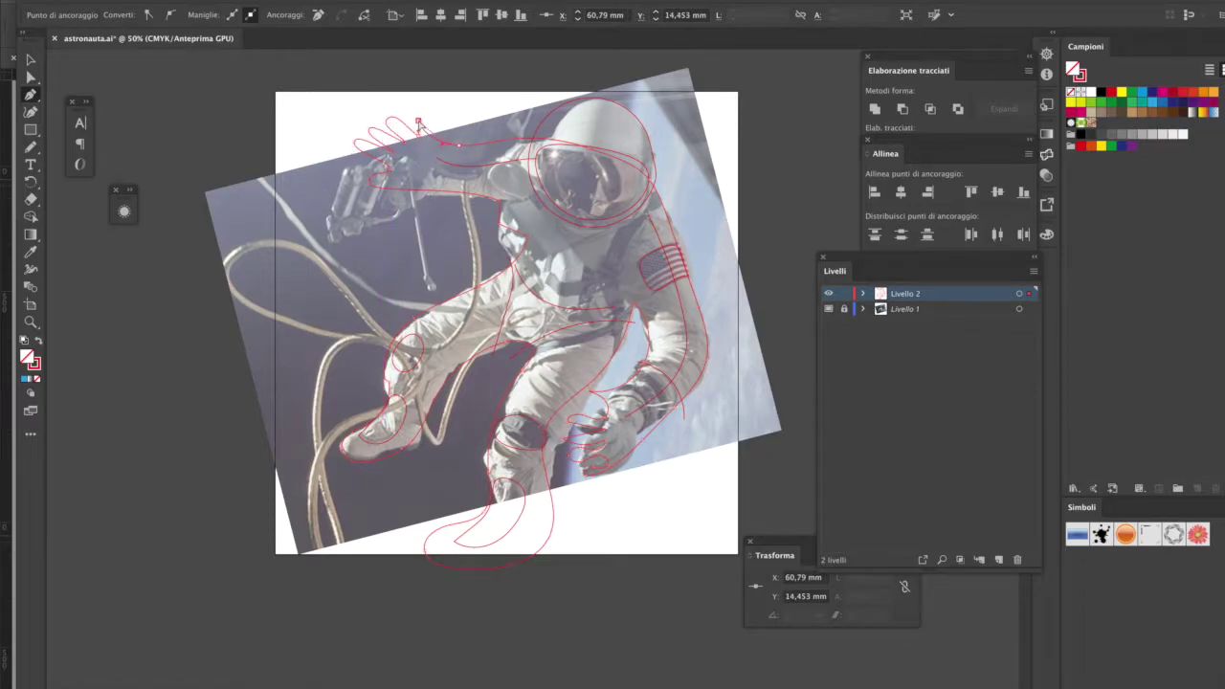
pyautogui.scroll(4, 417, 123)
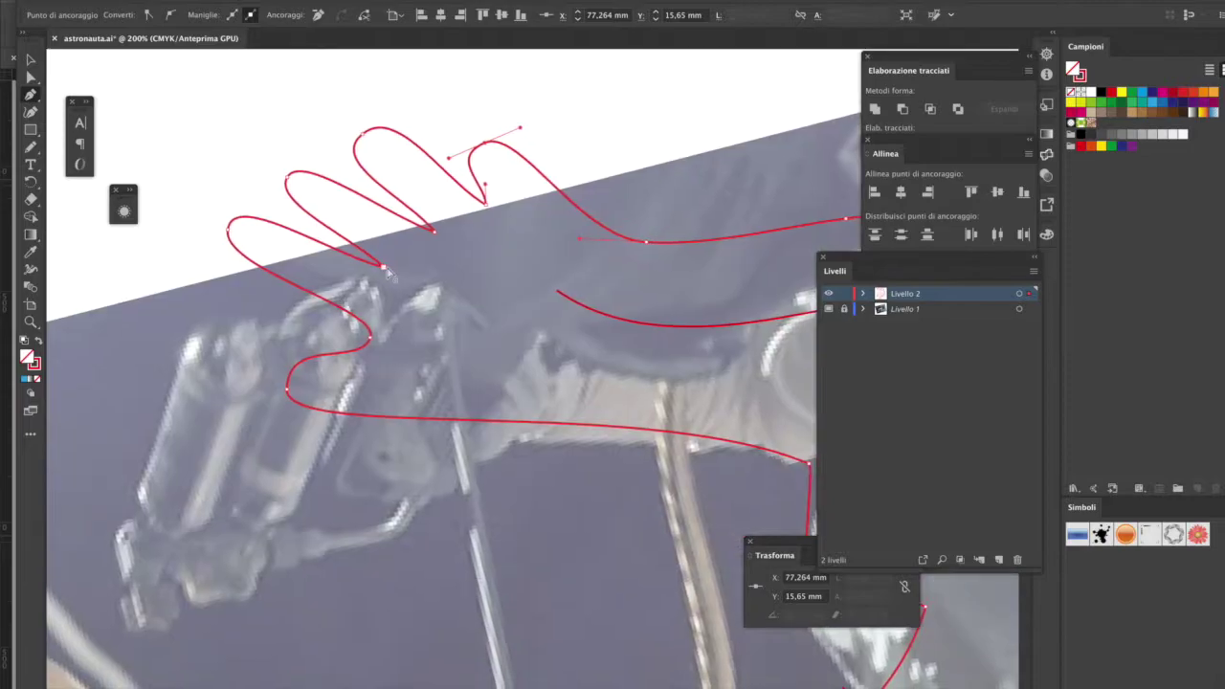
pyautogui.moveTo(381, 274)
pyautogui.mouseDown()
pyautogui.moveTo(436, 231)
pyautogui.moveTo(399, 104)
pyautogui.mouseUp()
pyautogui.moveTo(544, 144); pyautogui.dragTo(613, 231)
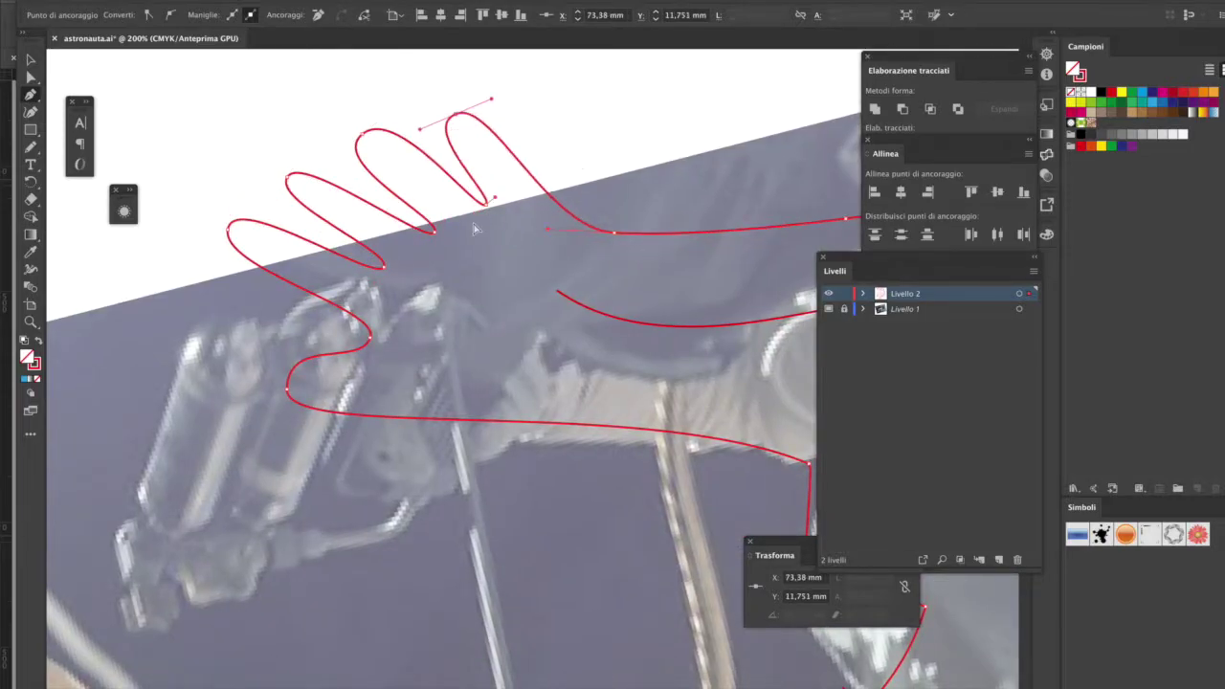
pyautogui.moveTo(287, 174); pyautogui.dragTo(264, 196)
# Step: Reshape the glove's finger path and the arm path beside the glove
pyautogui.scroll(-2, 574, 401)
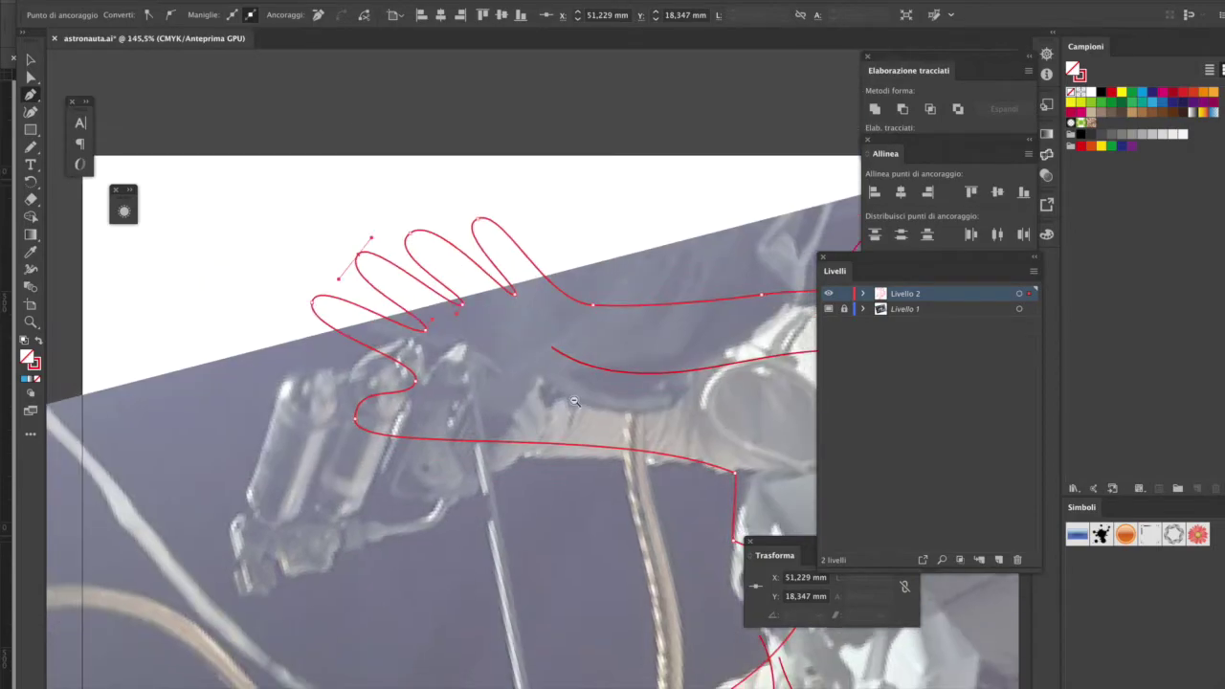
pyautogui.scroll(-3, 574, 401)
pyautogui.scroll(-3, 598, 582)
pyautogui.moveTo(446, 219); pyautogui.dragTo(517, 163)
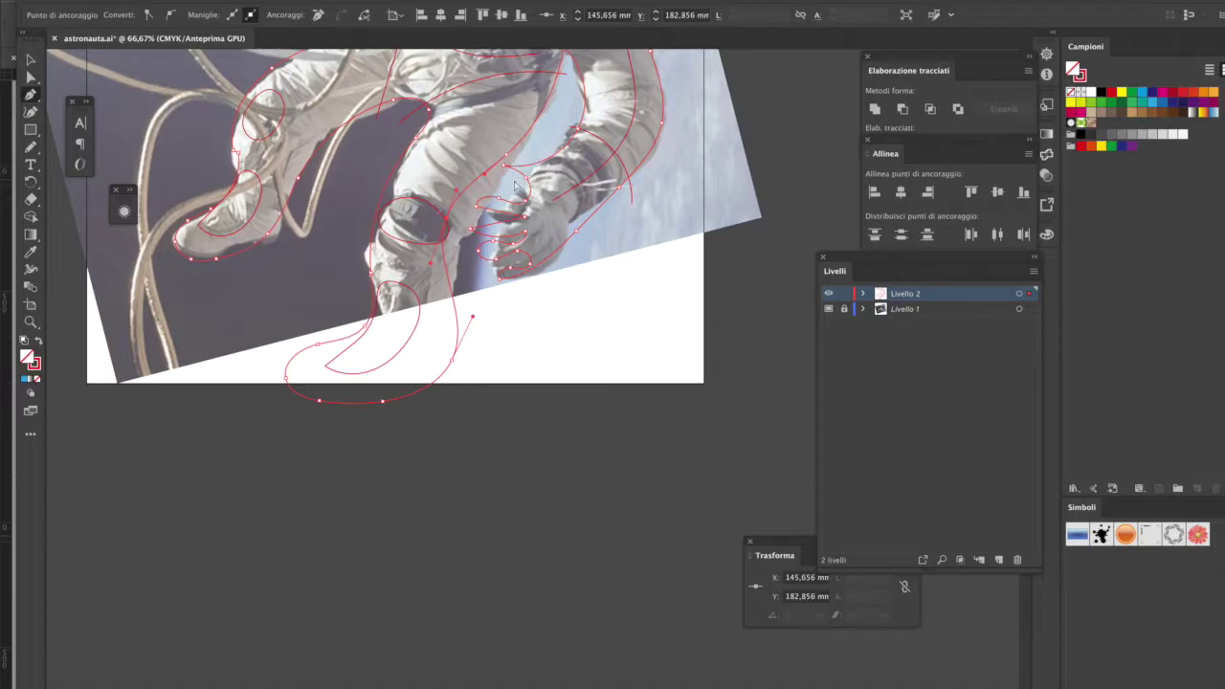
pyautogui.click(538, 264)
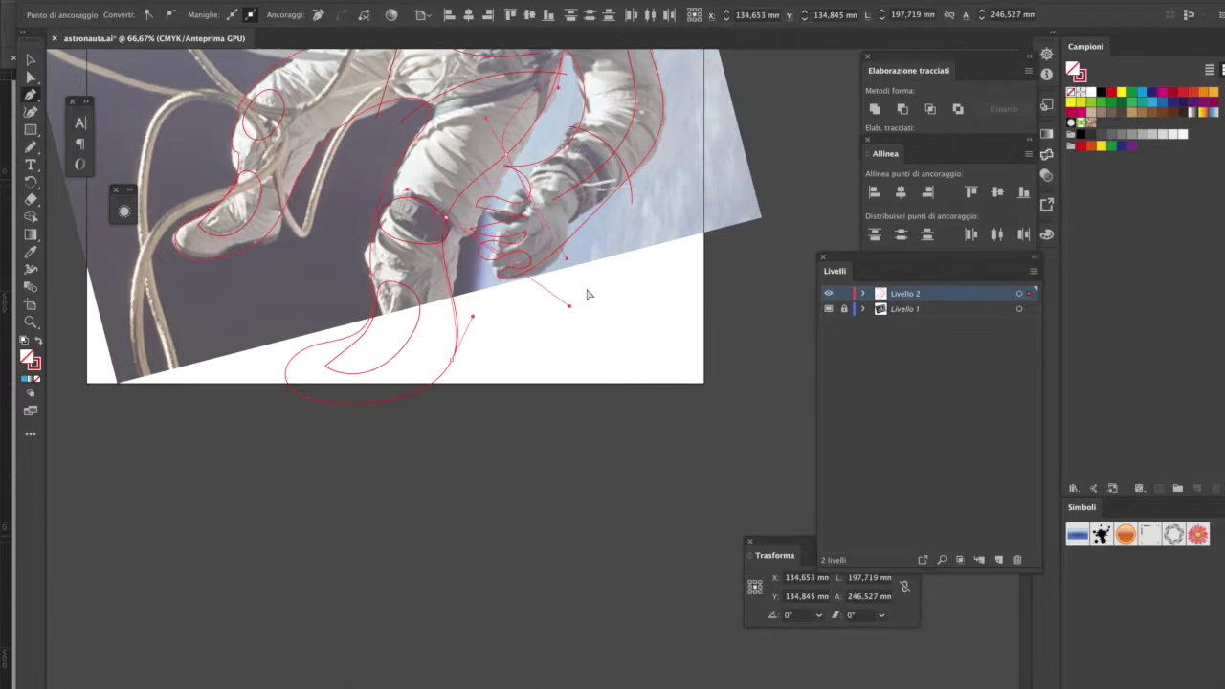
pyautogui.moveTo(620, 198); pyautogui.dragTo(576, 145)
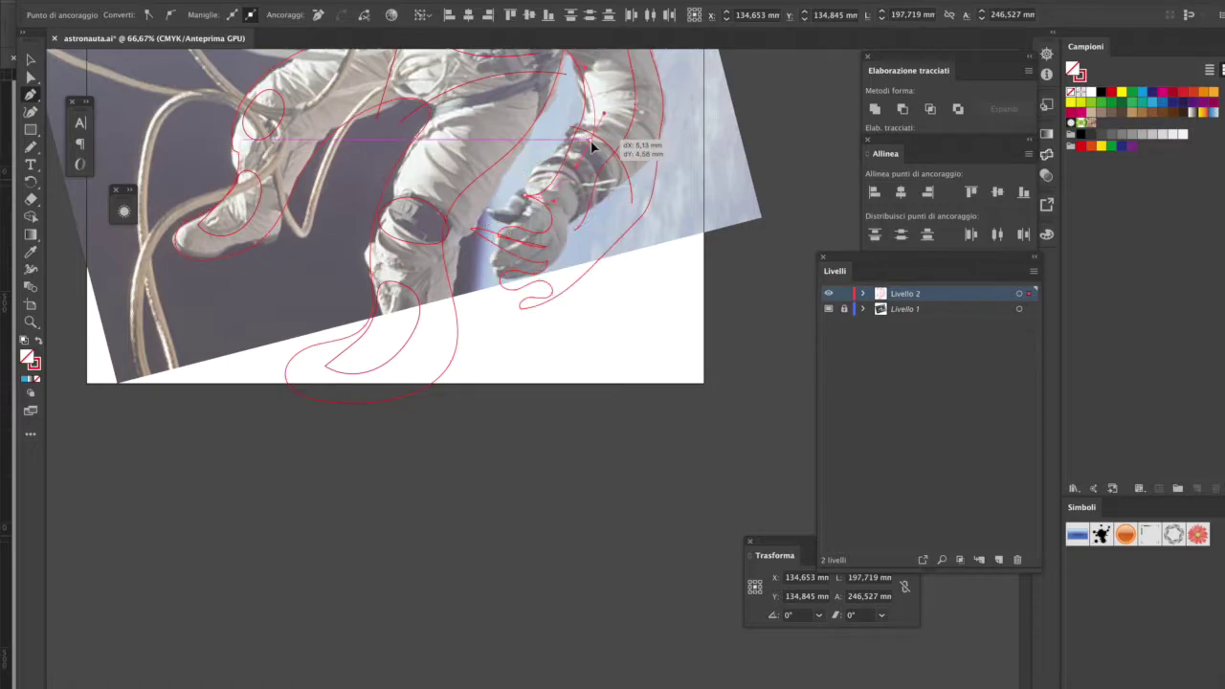
pyautogui.click(498, 292)
pyautogui.moveTo(450, 219); pyautogui.dragTo(473, 206)
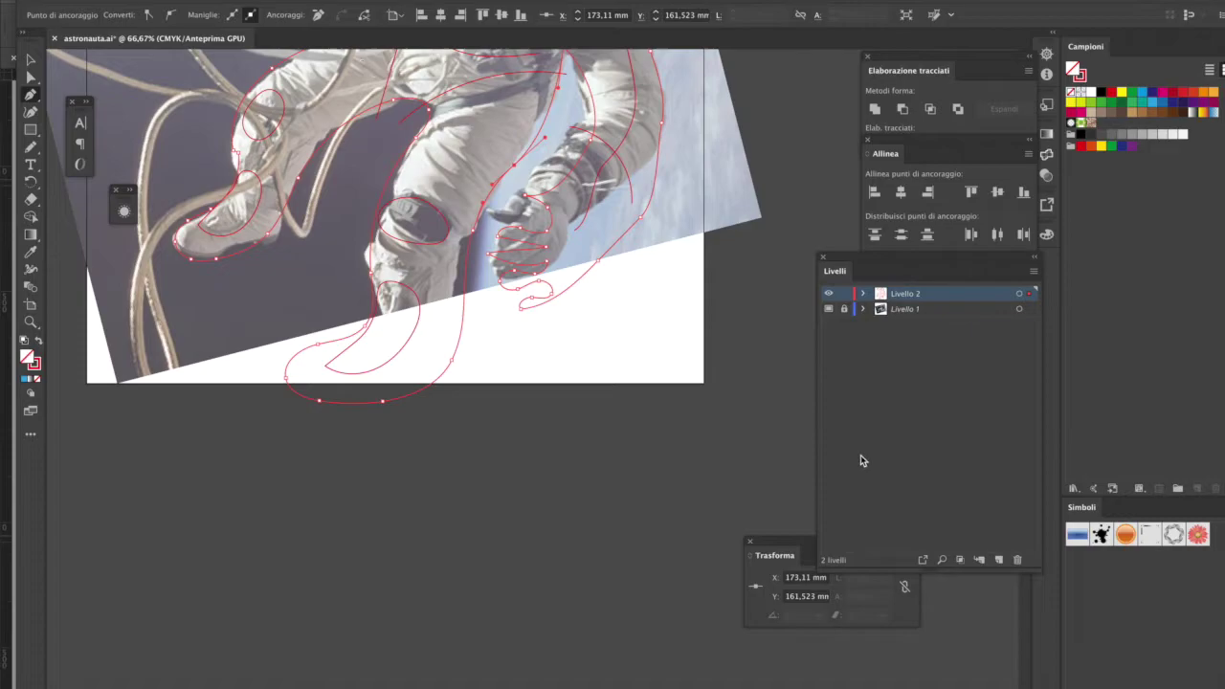
# Step: Thicken the selected strokes to 3 pt
pyautogui.click(1033, 257)
pyautogui.click(957, 406)
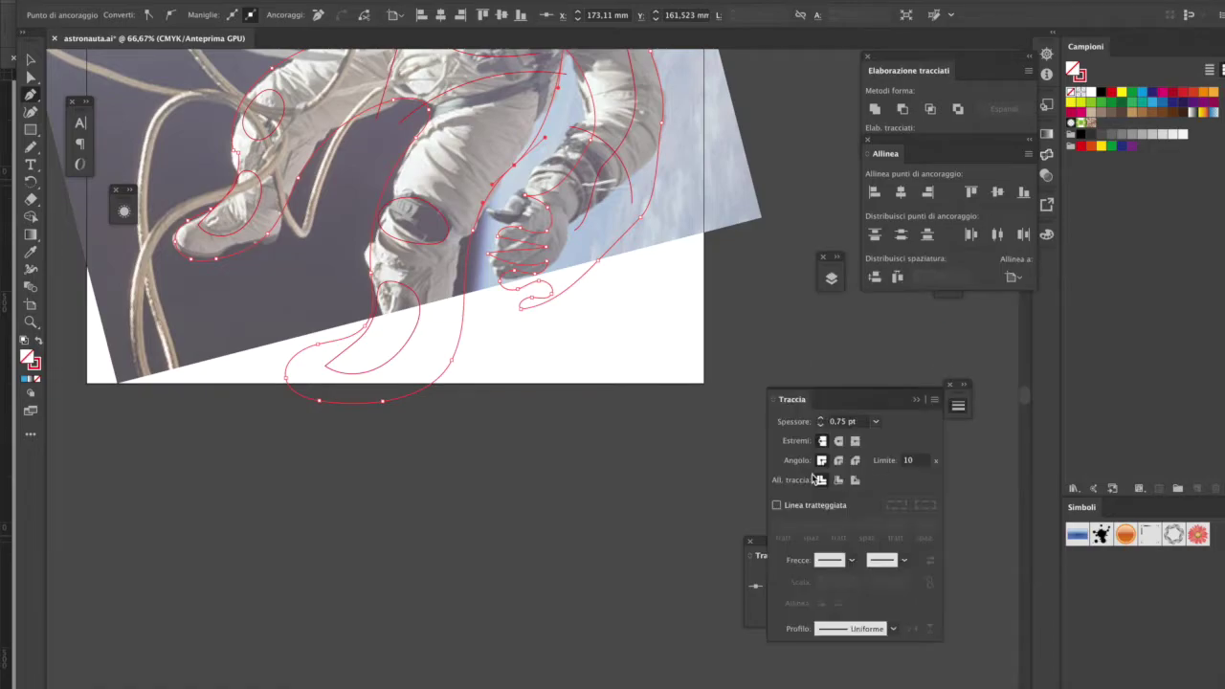
pyautogui.click(820, 418)
pyautogui.click(819, 418)
pyautogui.click(820, 418)
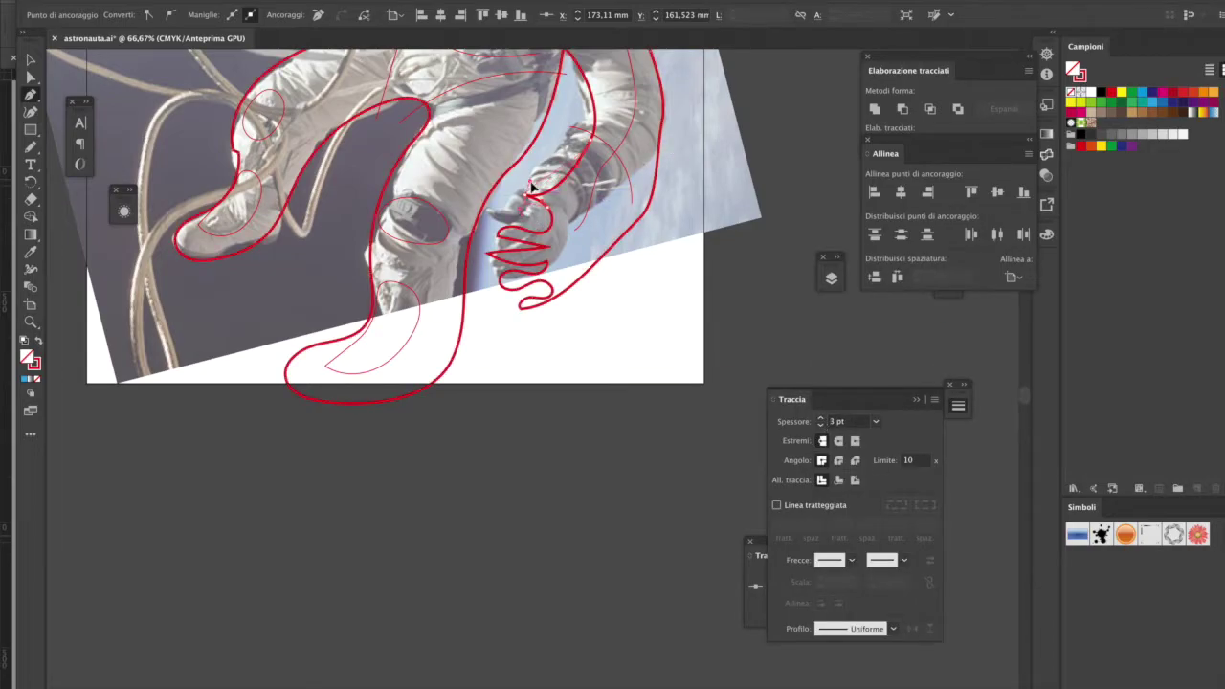
pyautogui.hotkey('ctrl', '-')
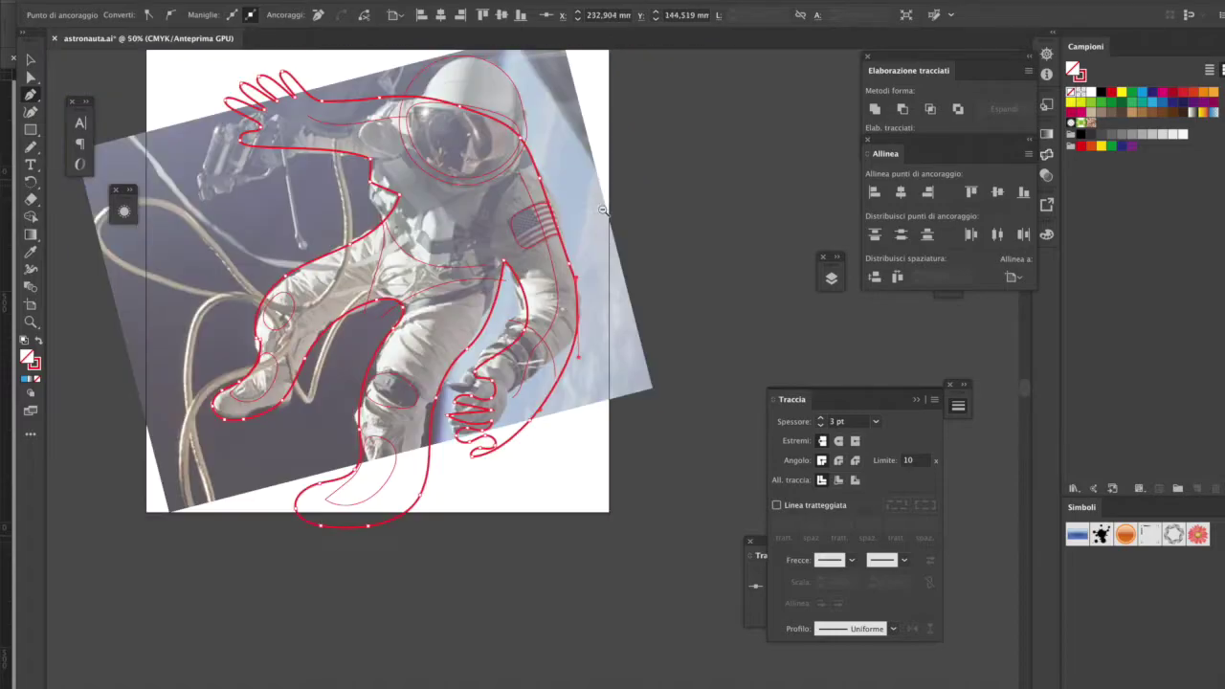
pyautogui.hotkey('ctrl', '+')
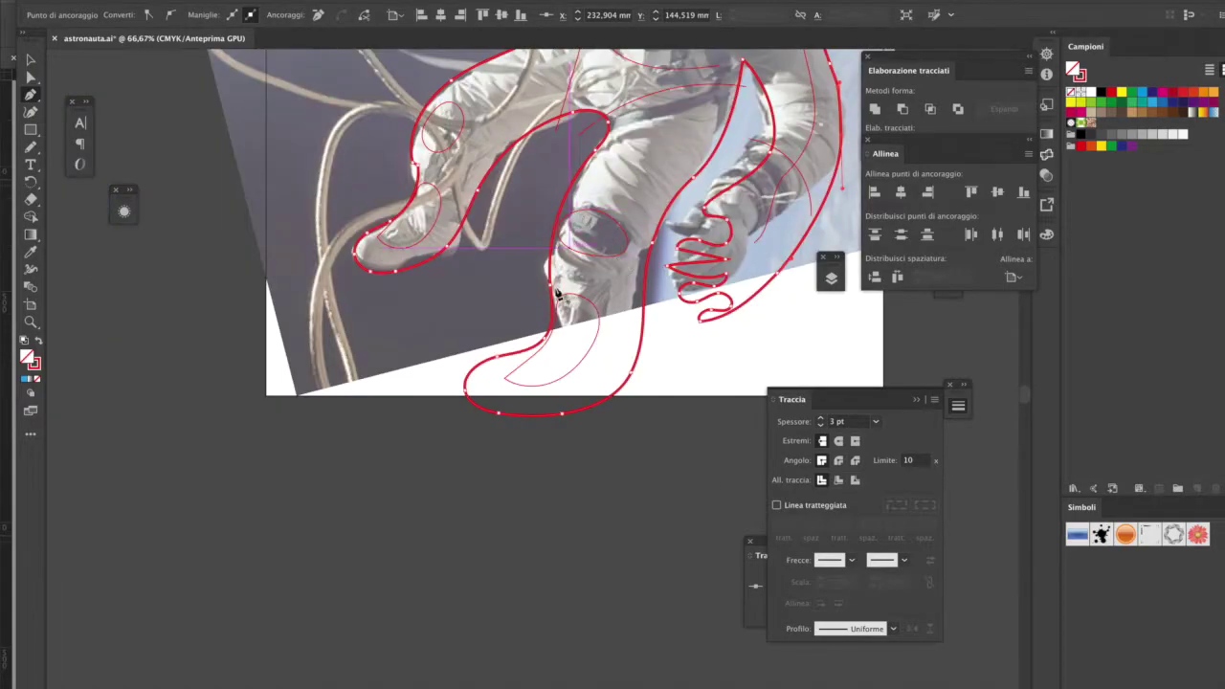
# Step: Swap fill and stroke on the upper-leg and knee ellipses to make them solid red
pyautogui.click(440, 105)
pyautogui.keyDown('shift'); pyautogui.click(598, 218); pyautogui.keyUp('shift')
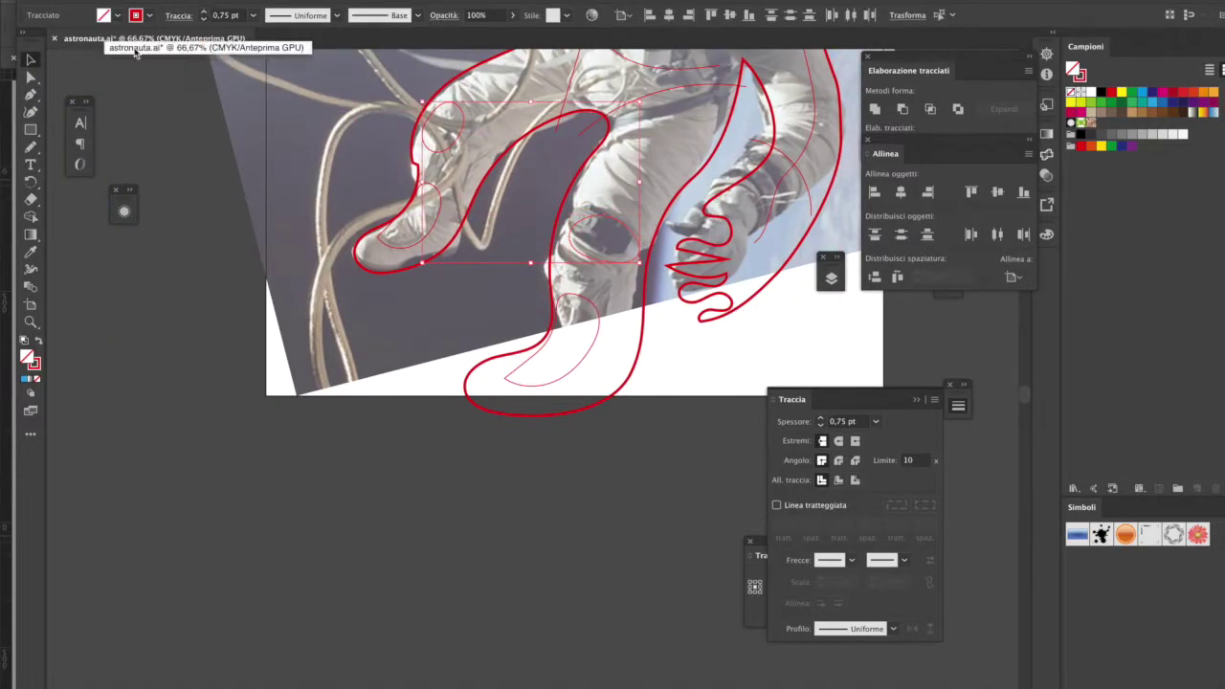
pyautogui.click(38, 342)
pyautogui.click(612, 342)
pyautogui.hotkey('ctrl', '-')
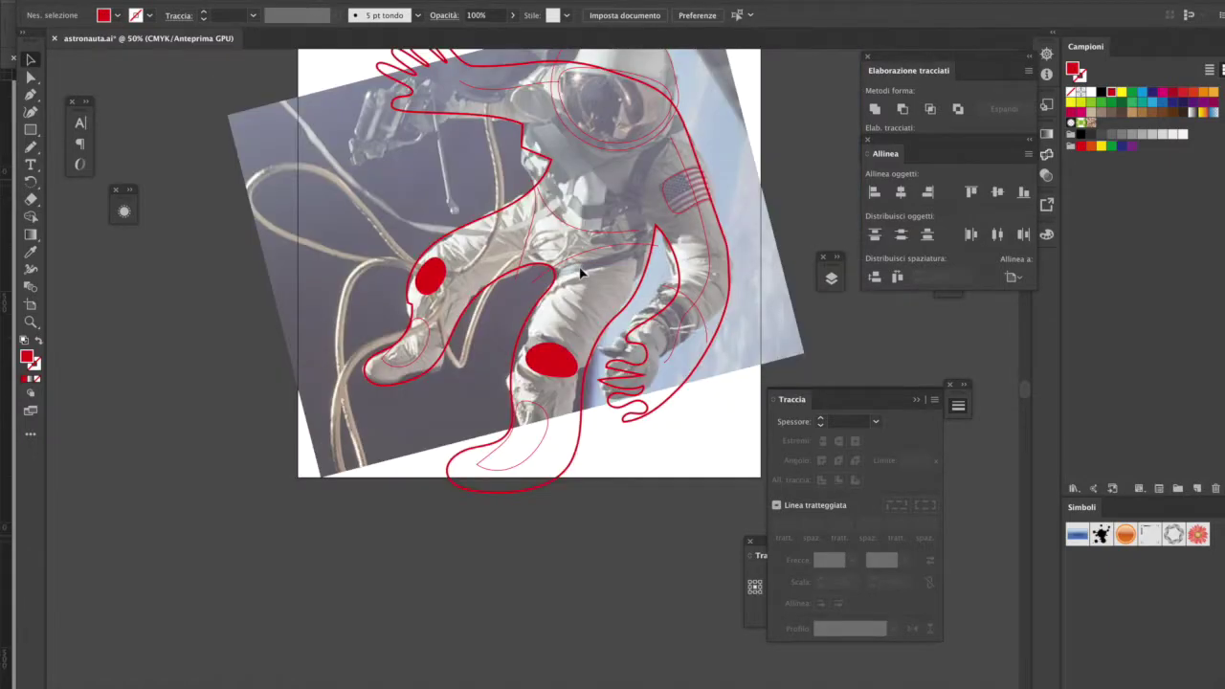
pyautogui.hotkey('ctrl', '+')
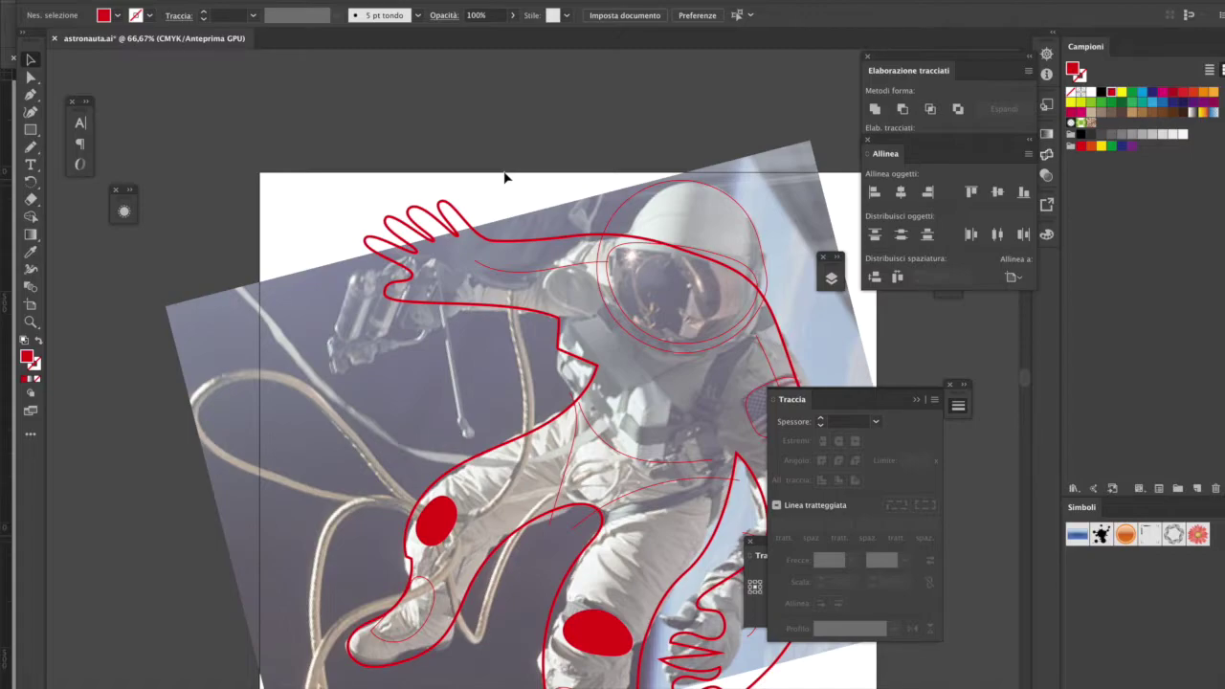
pyautogui.hotkey('ctrl', '-')
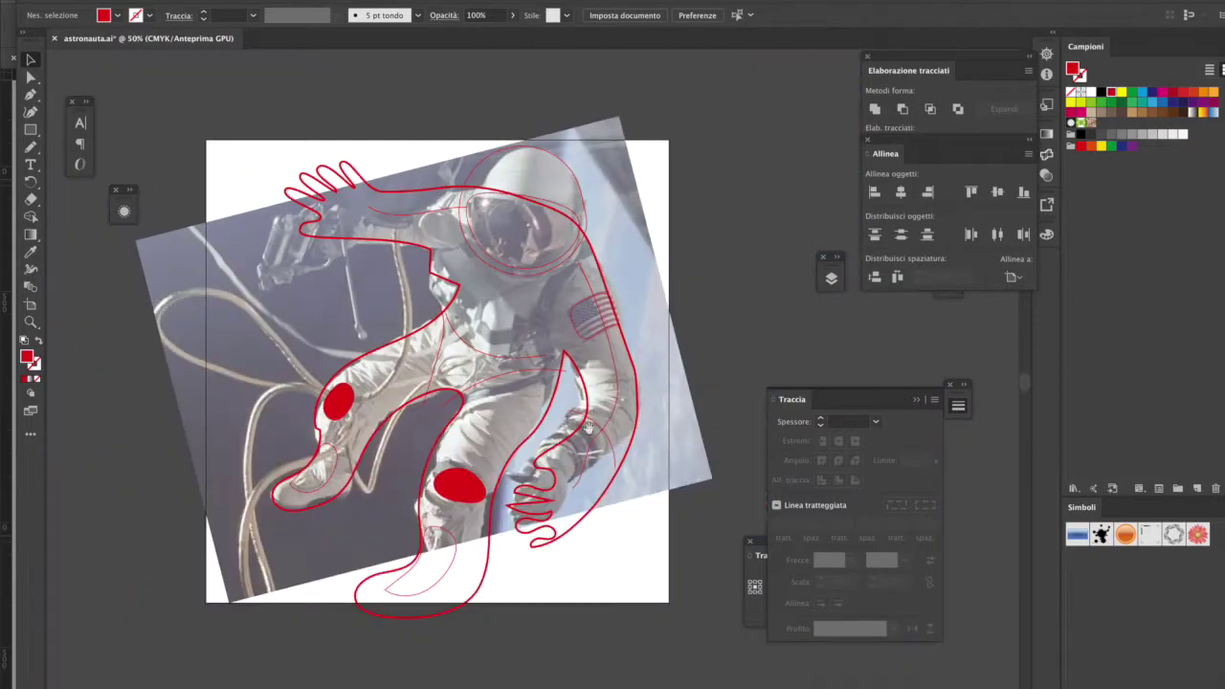
pyautogui.hotkey('ctrl', '+')
# Step: Replace the foot outline's bottom loop with a new curve and adjust the leg contour
pyautogui.press('p')
pyautogui.keyDown('ctrl'); pyautogui.click(459, 409); pyautogui.keyUp('ctrl')
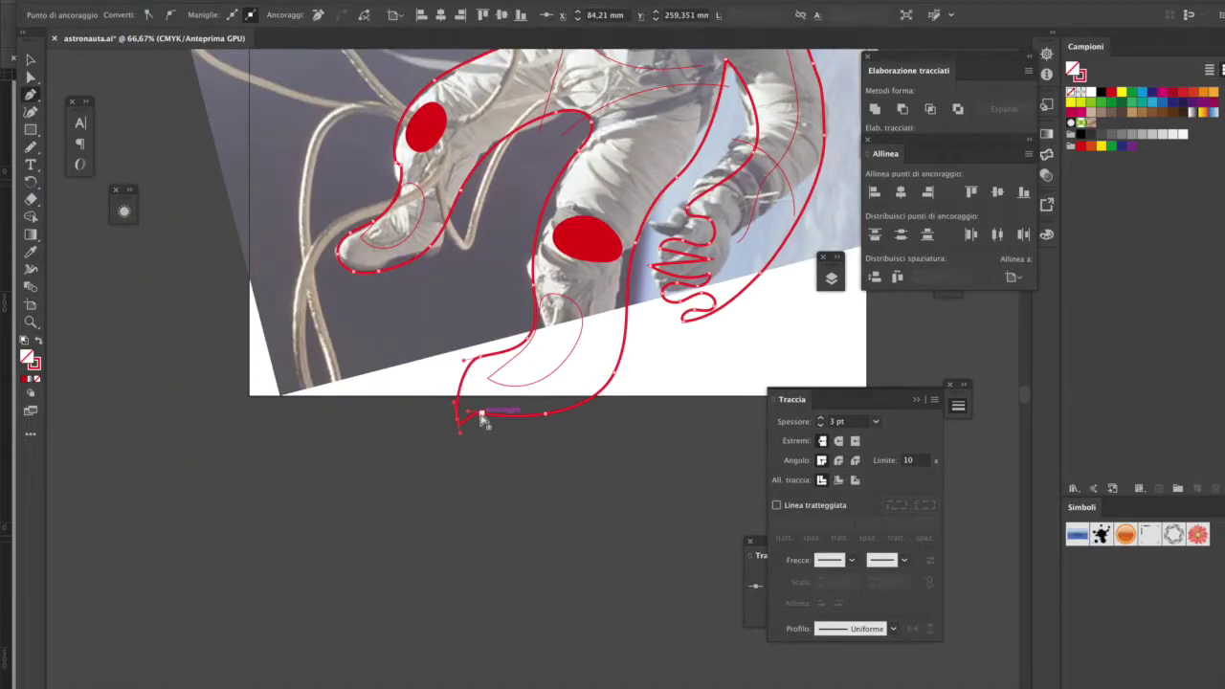
pyautogui.press('Delete')
pyautogui.click(459, 416)
pyautogui.moveTo(501, 437); pyautogui.dragTo(536, 443)
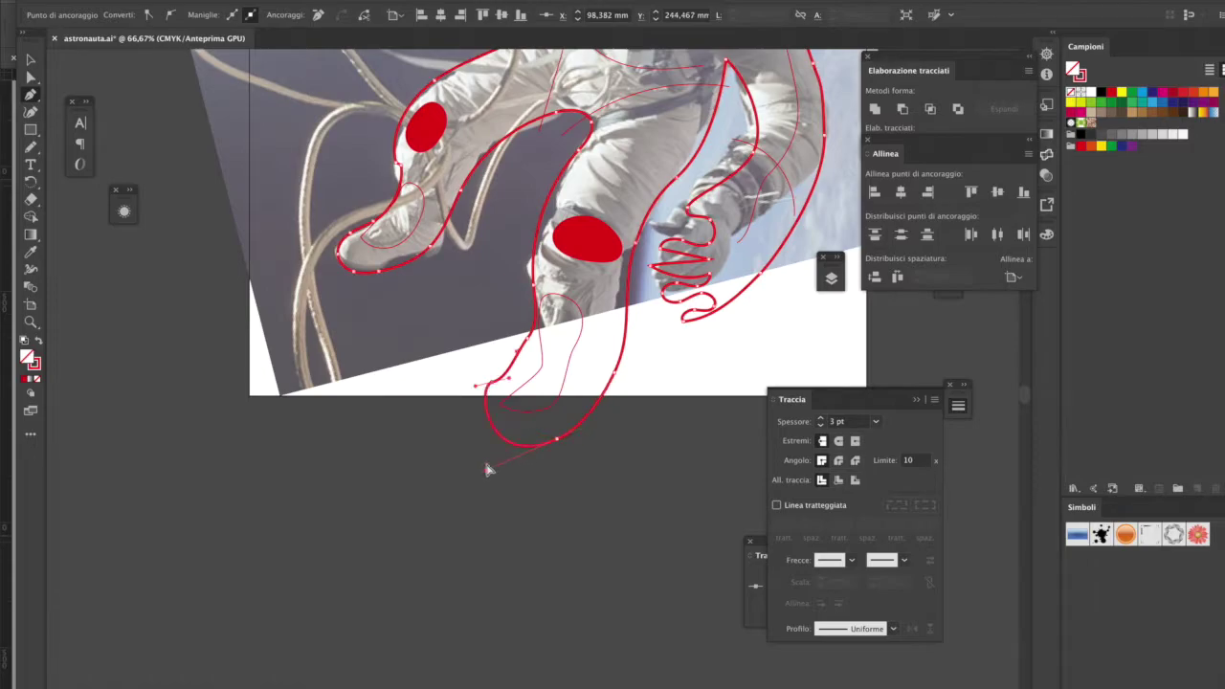
pyautogui.moveTo(476, 390); pyautogui.dragTo(527, 350)
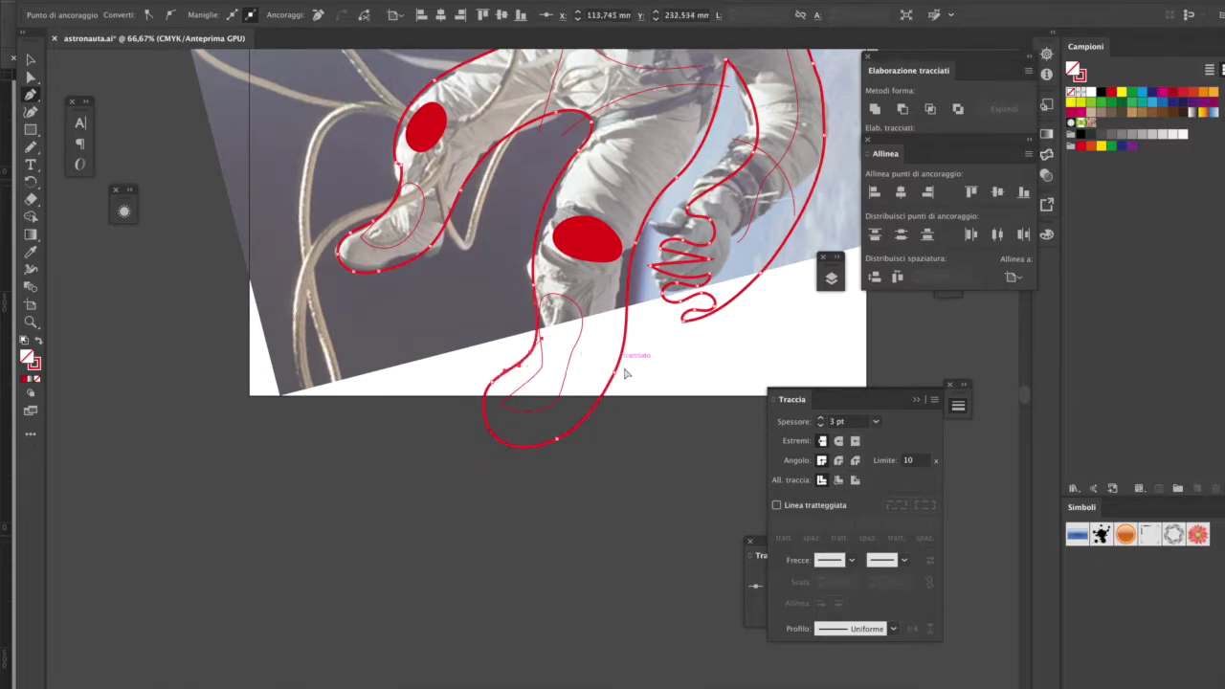
pyautogui.moveTo(636, 253); pyautogui.dragTo(649, 241)
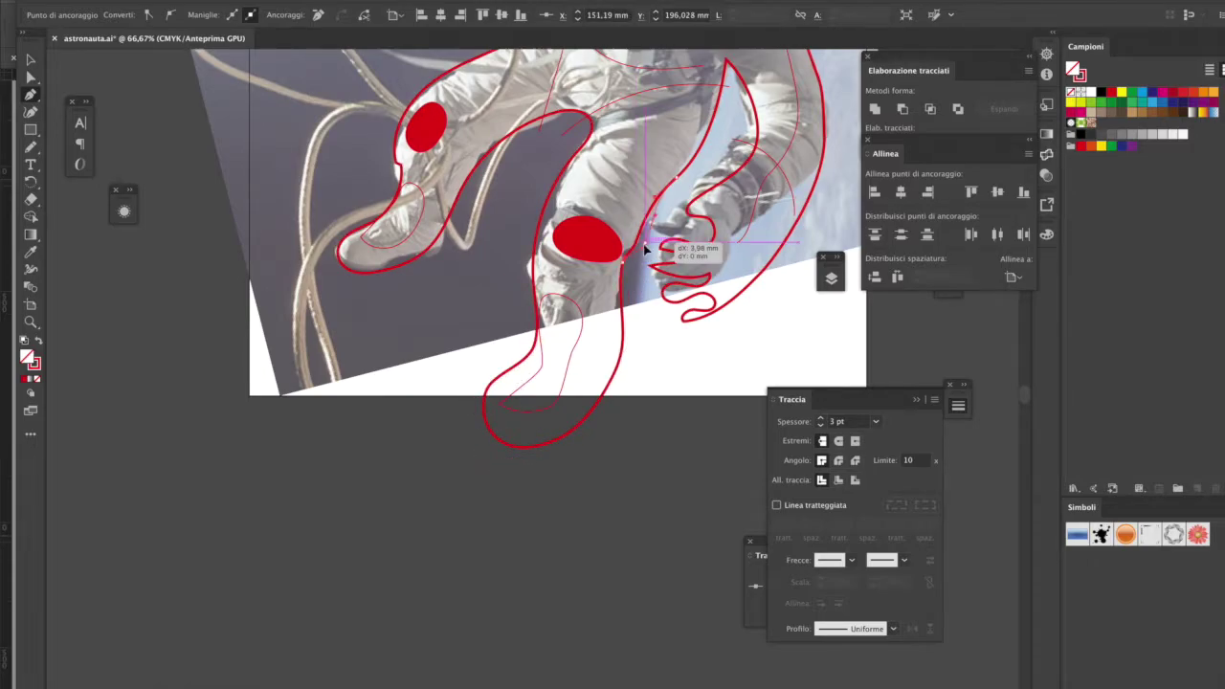
pyautogui.moveTo(610, 384); pyautogui.dragTo(597, 375)
pyautogui.click(553, 438)
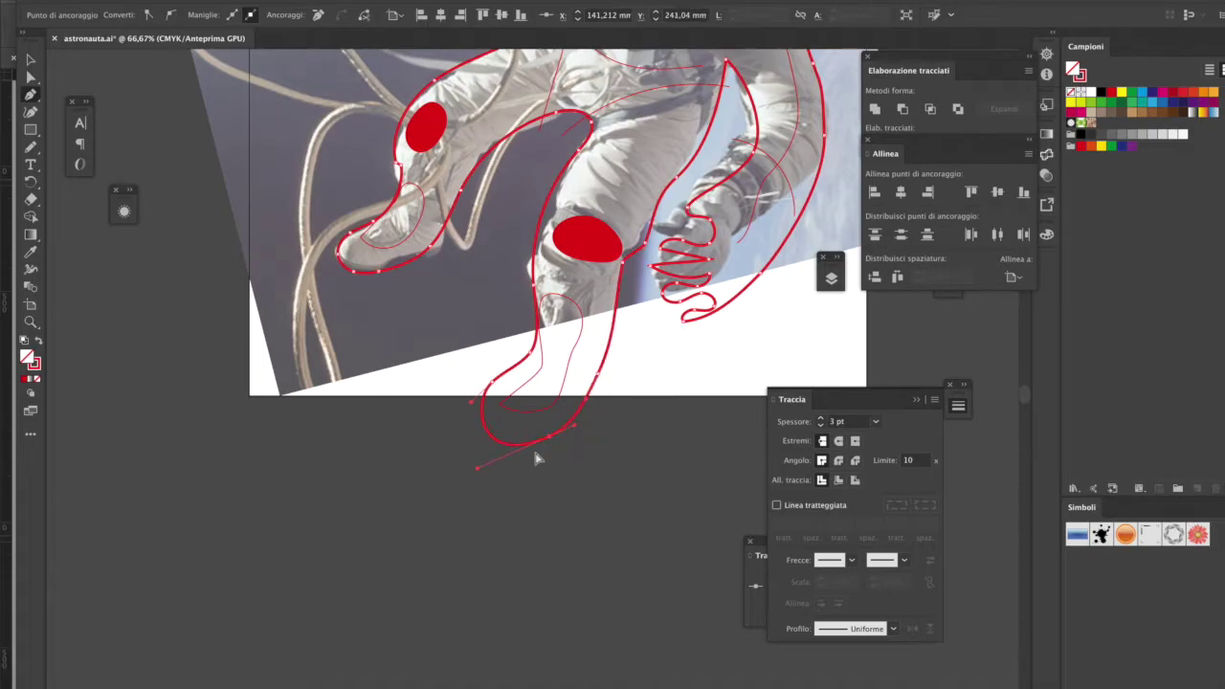
# Step: Resize the red knee ellipse
pyautogui.hotkey('ctrl', '-')
pyautogui.hotkey('ctrl', '-')
pyautogui.hotkey('shift', 'o')
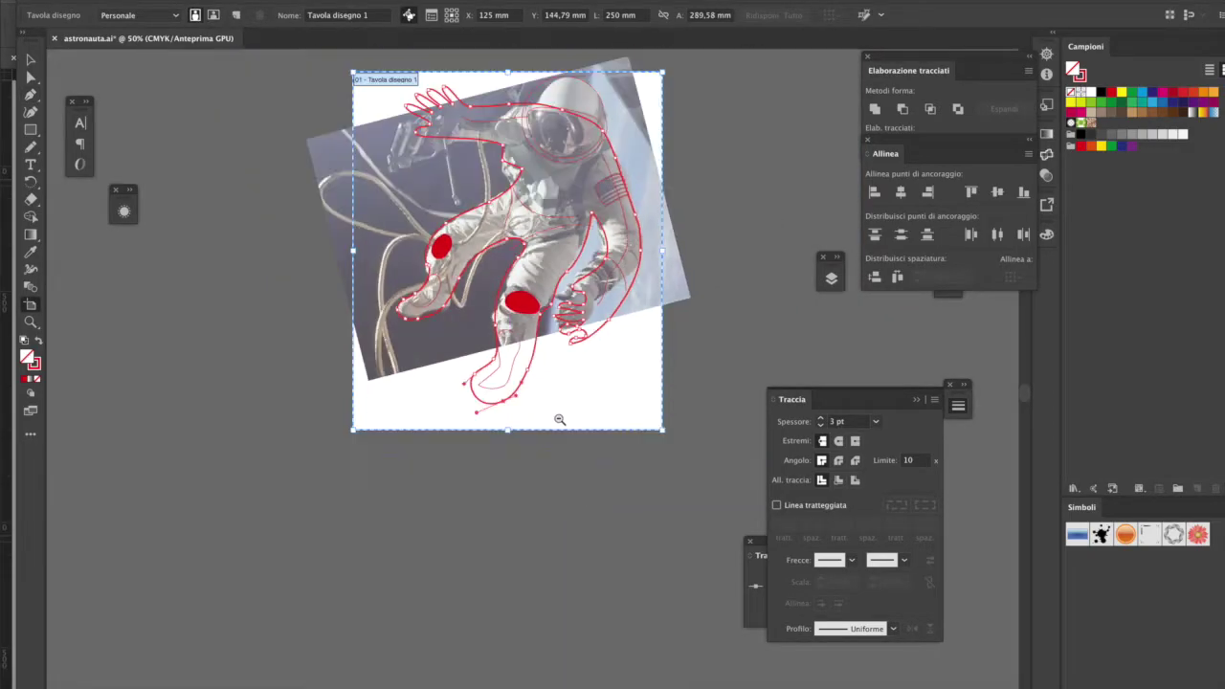
pyautogui.scroll(3, 524, 456)
pyautogui.hotkey('ctrl', '+')
pyautogui.press('v')
pyautogui.moveTo(574, 315); pyautogui.dragTo(553, 312)
pyautogui.click(659, 490)
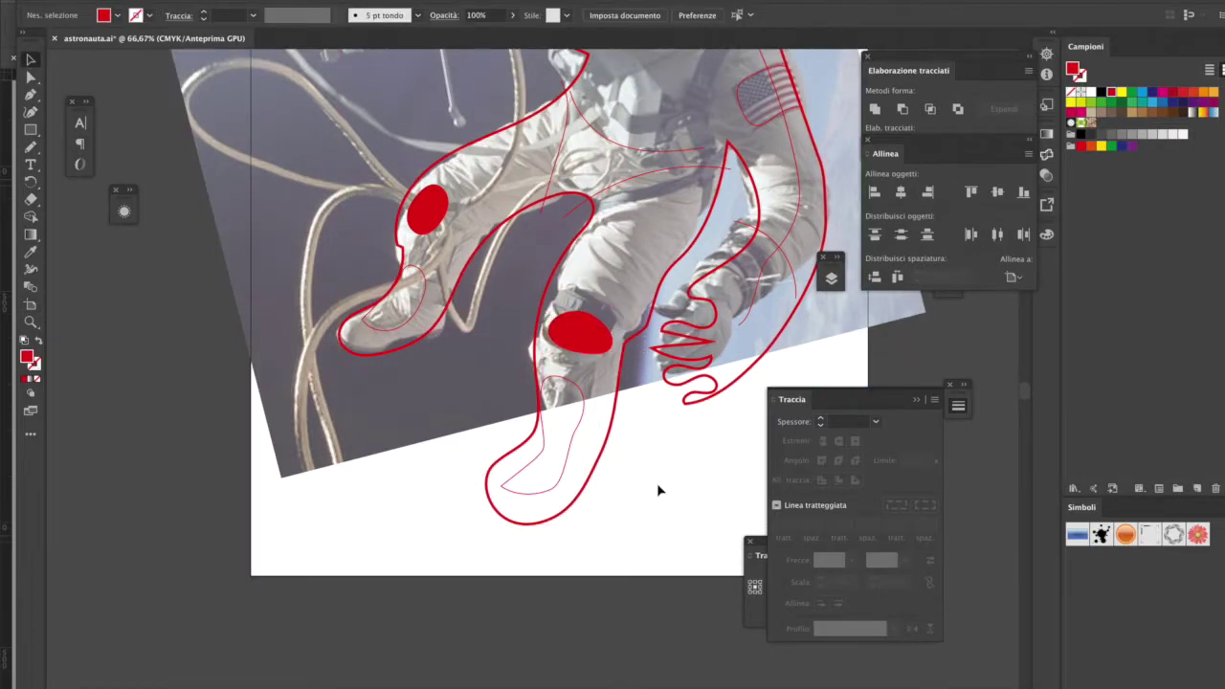
# Step: Reshape the hand's finger, thumb and arm anchors into smooth loops matching the photo
pyautogui.hotkey('ctrl', '-')
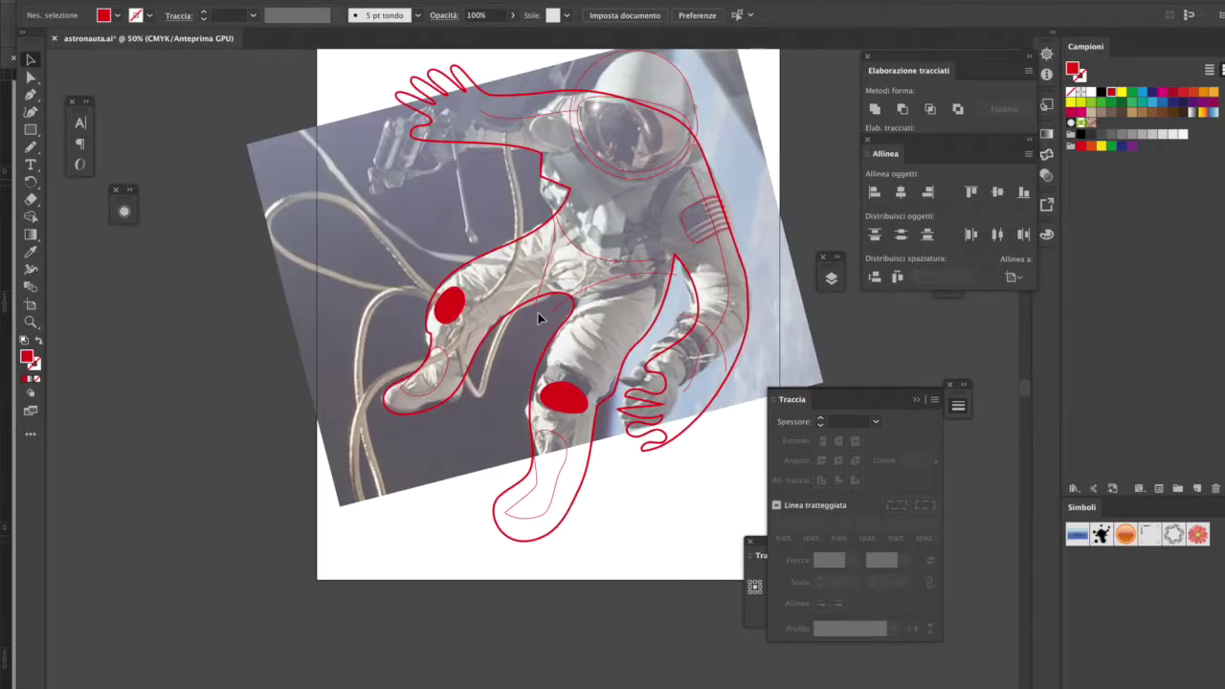
pyautogui.hotkey('ctrl', '+')
pyautogui.hotkey('ctrl', '+')
pyautogui.press('p')
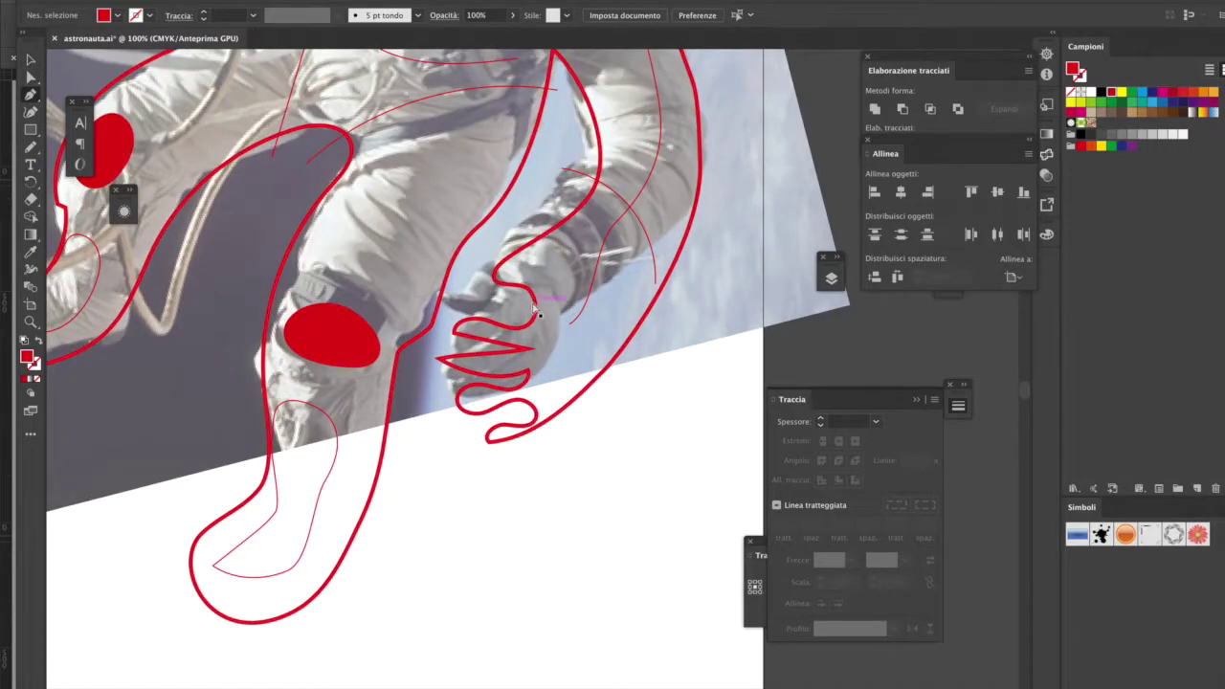
pyautogui.click(459, 330)
pyautogui.moveTo(447, 363); pyautogui.dragTo(528, 350)
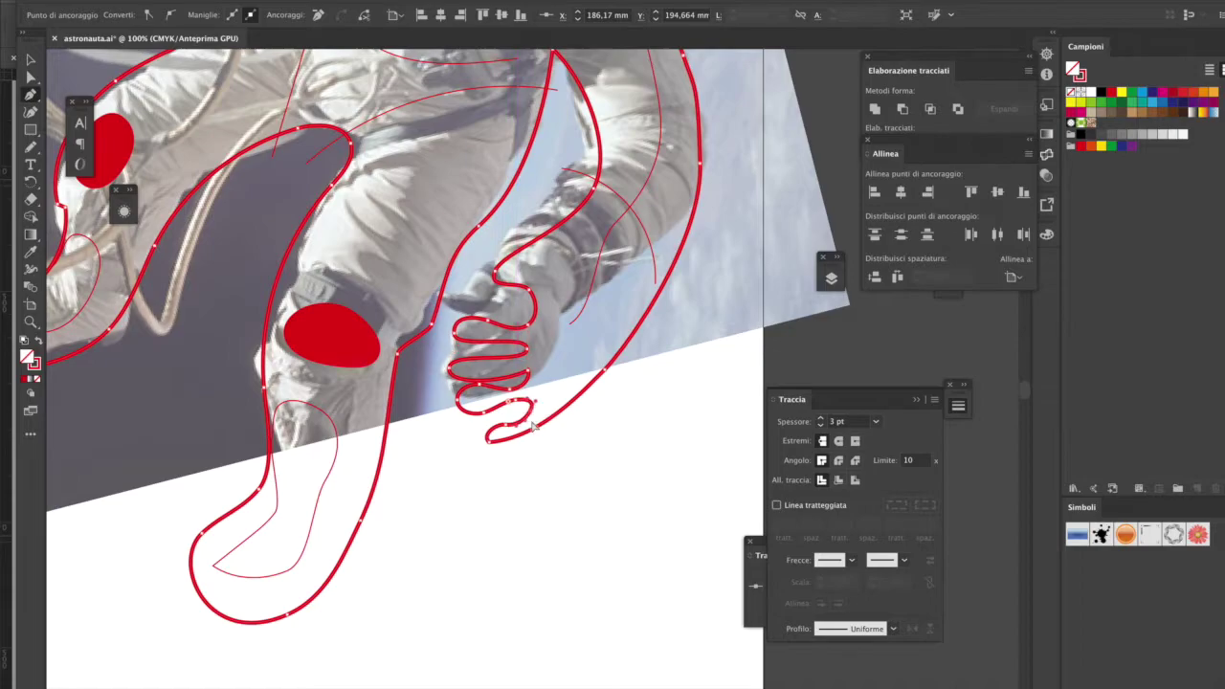
pyautogui.click(636, 324)
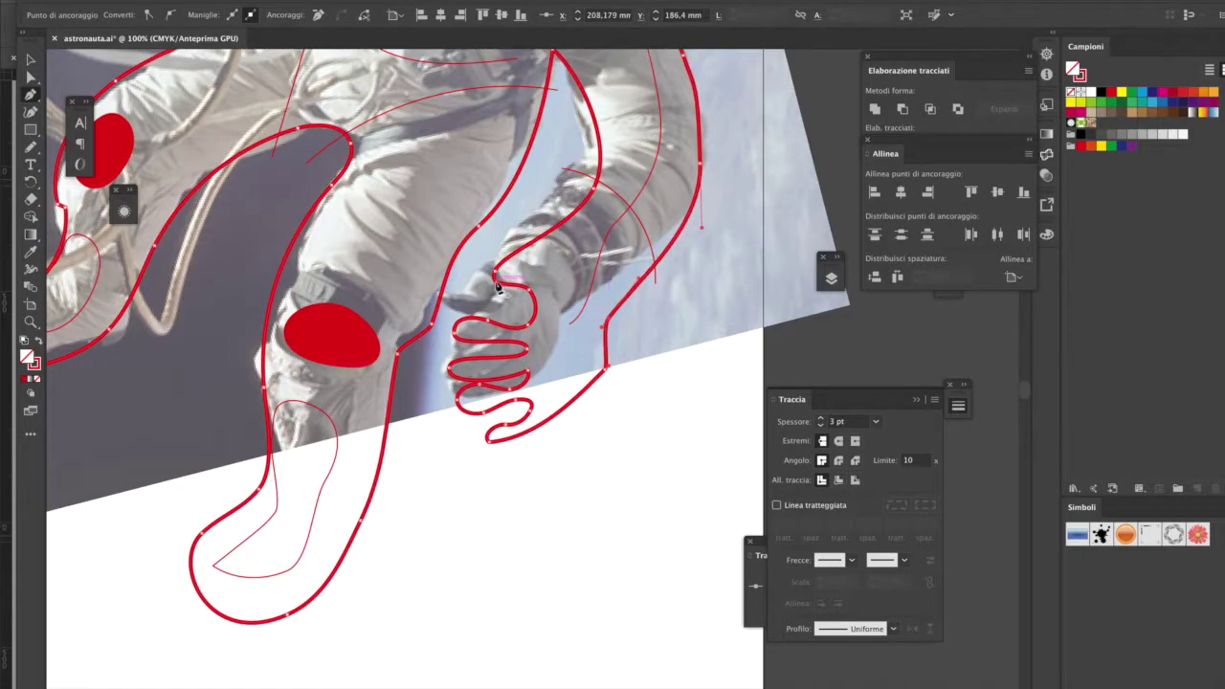
pyautogui.moveTo(540, 289); pyautogui.dragTo(555, 255)
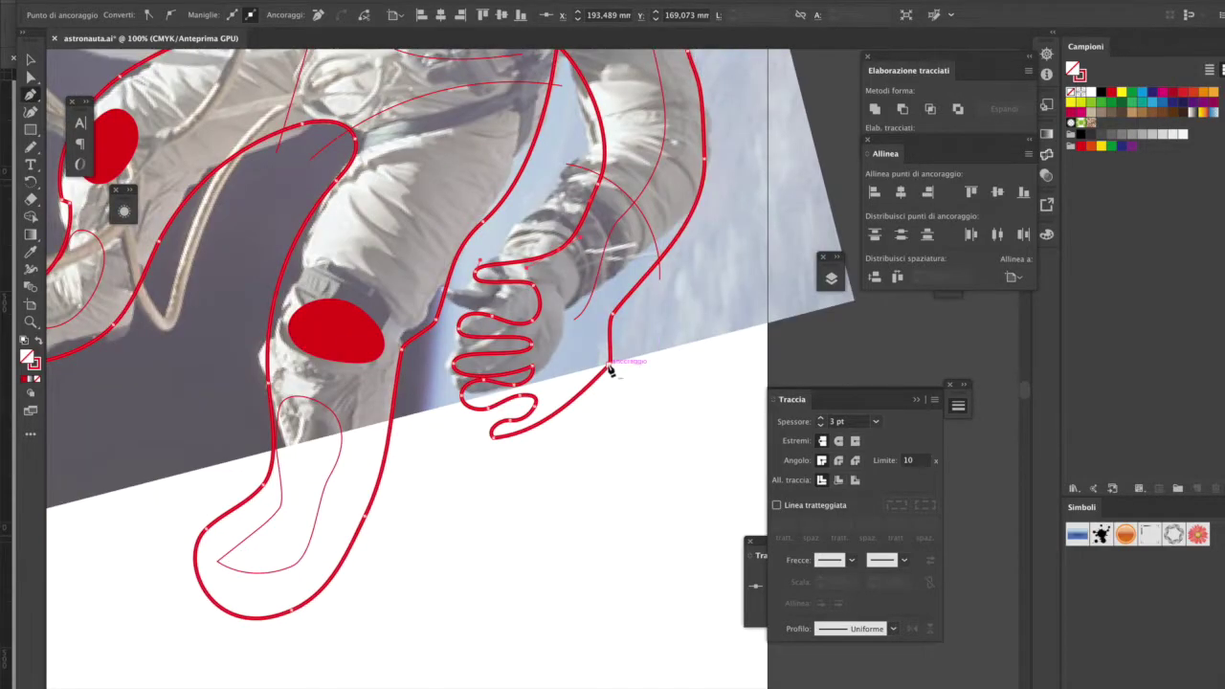
pyautogui.moveTo(609, 370); pyautogui.dragTo(583, 390)
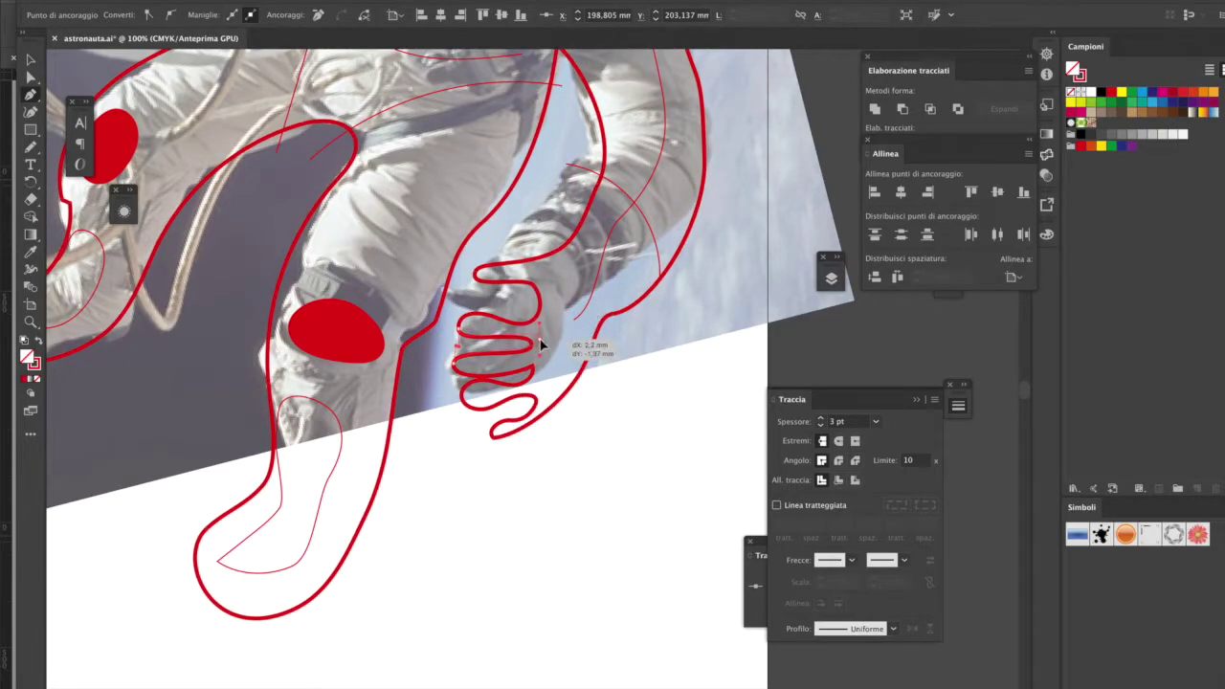
pyautogui.moveTo(461, 333); pyautogui.dragTo(483, 290)
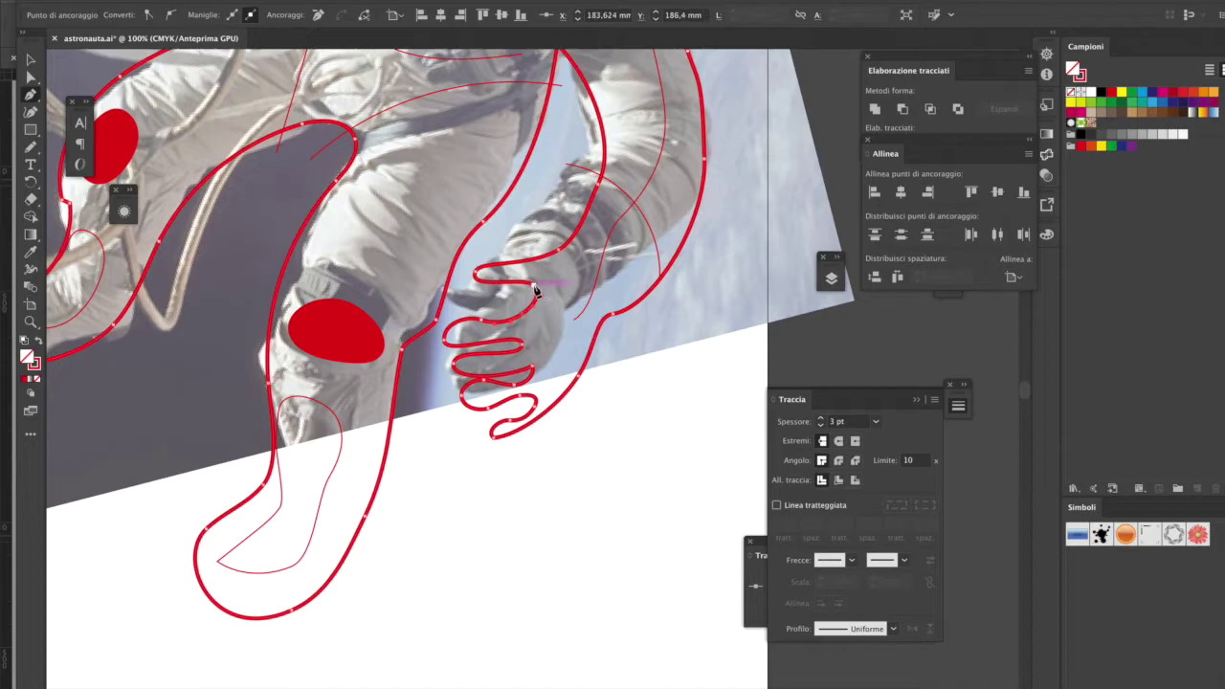
pyautogui.moveTo(478, 282); pyautogui.dragTo(517, 277)
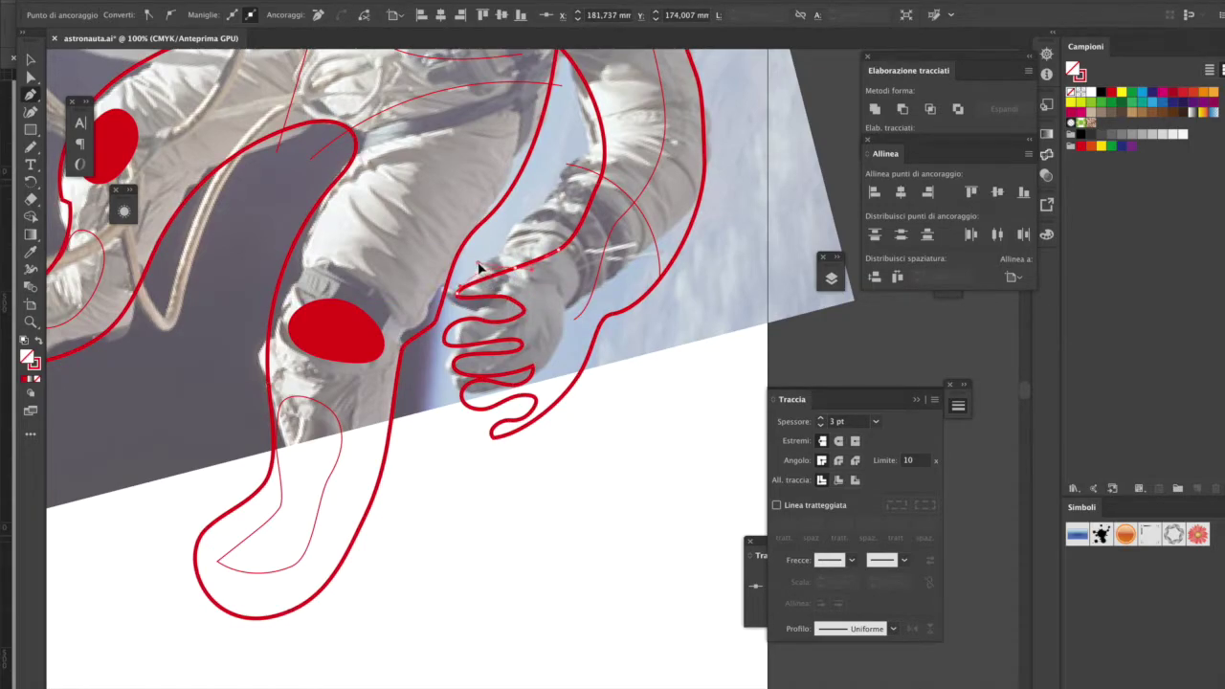
pyautogui.moveTo(518, 276); pyautogui.dragTo(478, 262)
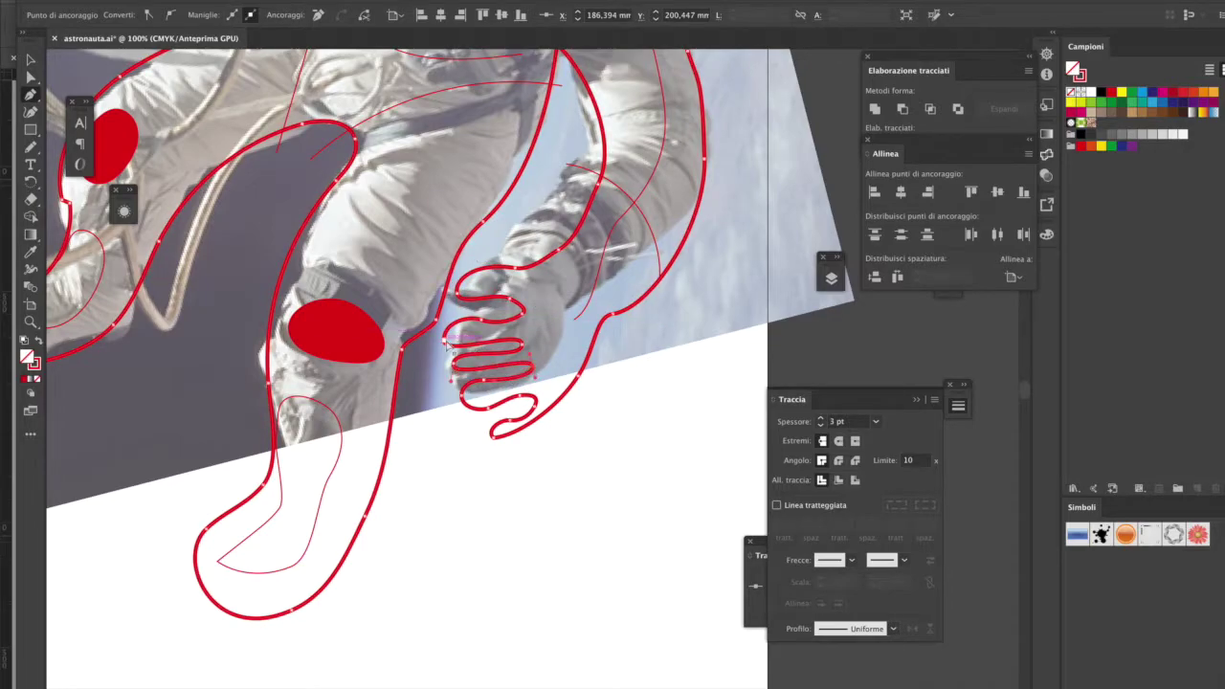
pyautogui.scroll(-3, 499, 333)
pyautogui.scroll(-1, 499, 333)
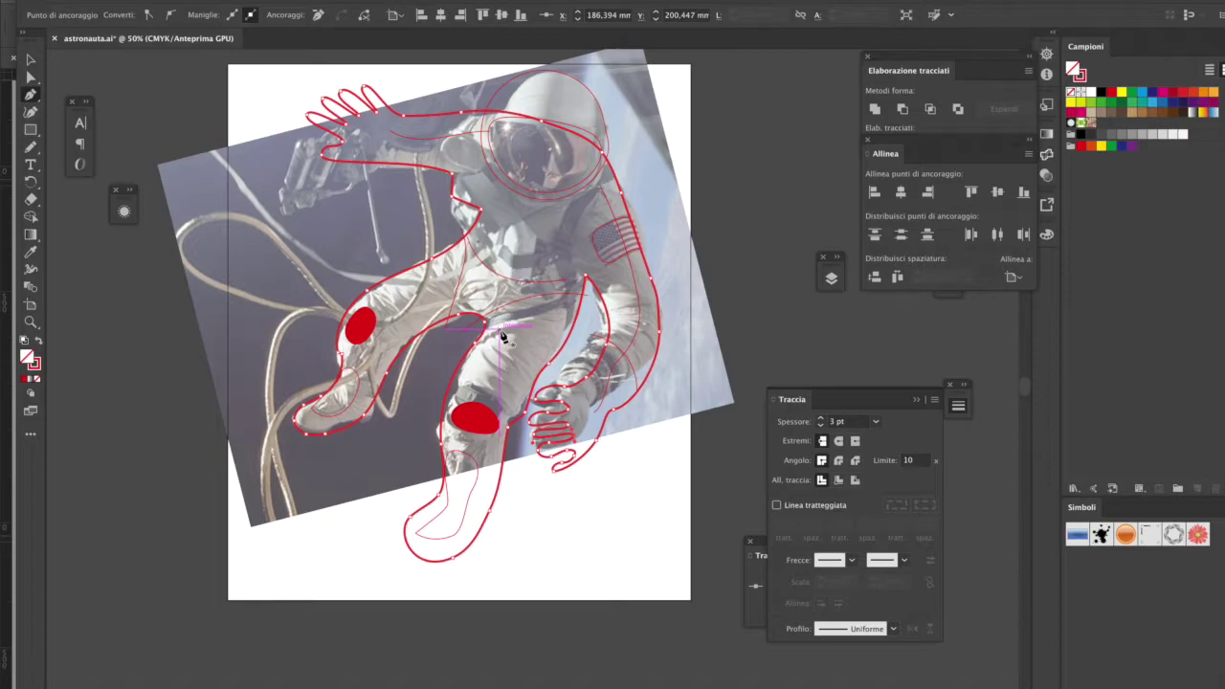
# Step: Toggle the photo layer's visibility and try reshaping a shoulder arm segment, then undo it
pyautogui.click(830, 279)
pyautogui.click(599, 307)
pyautogui.click(831, 279)
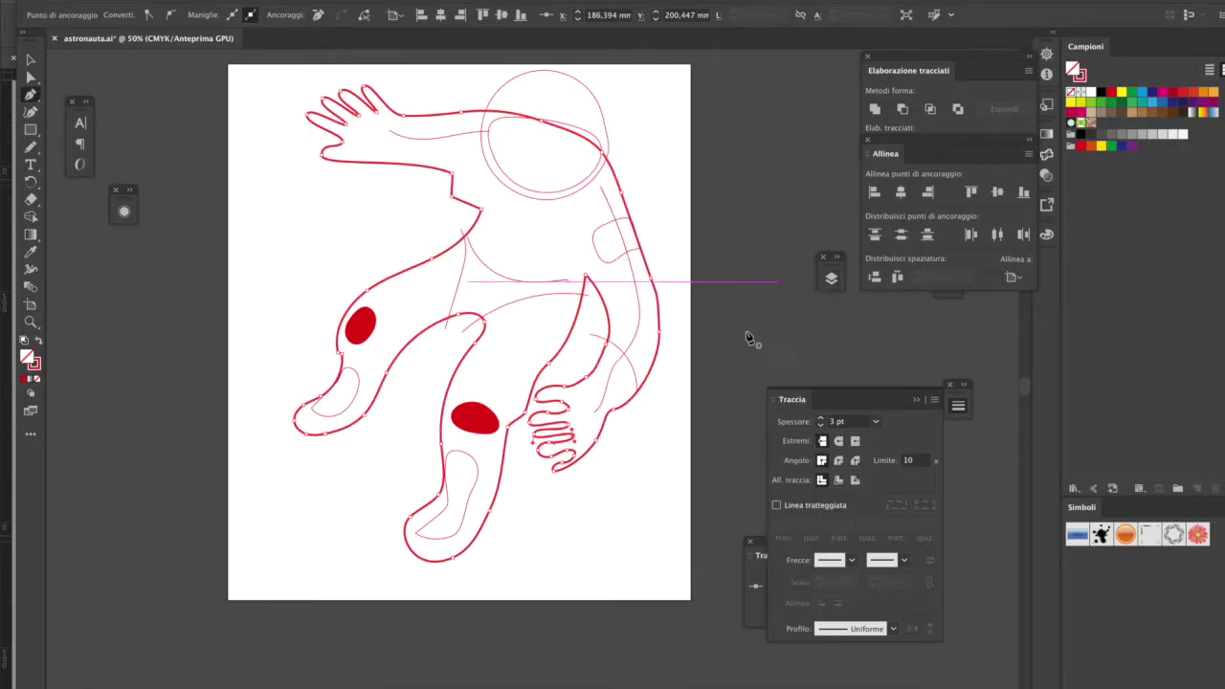
pyautogui.click(830, 278)
pyautogui.click(599, 307)
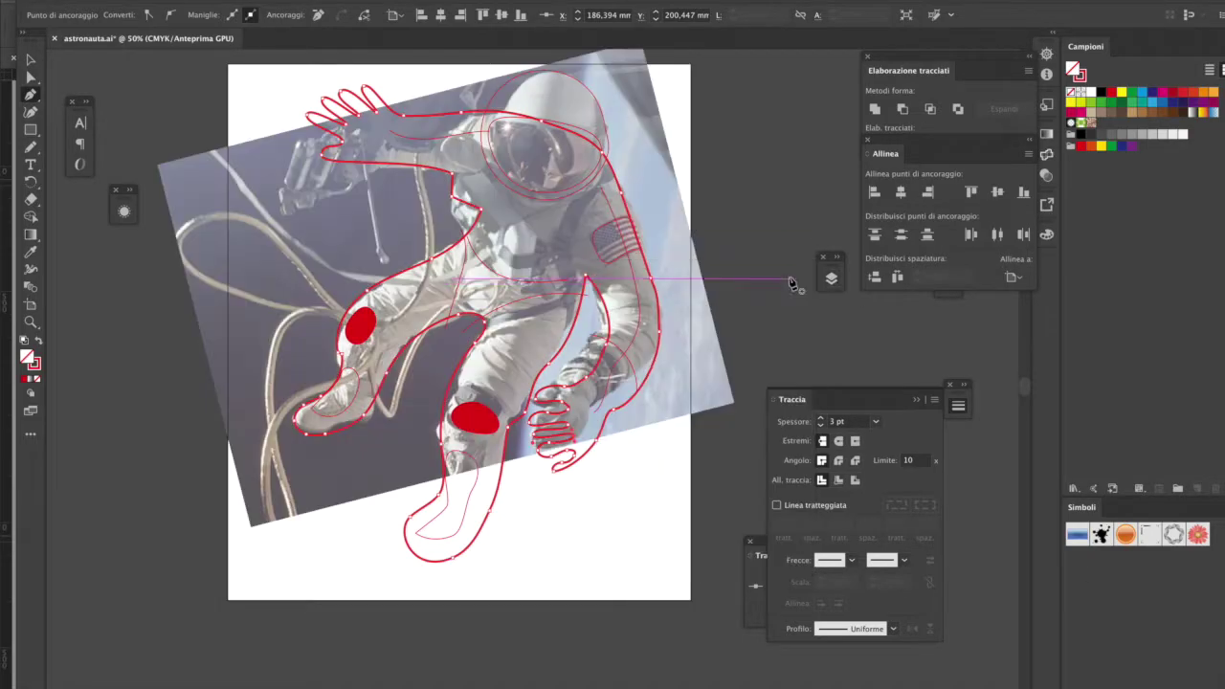
pyautogui.moveTo(457, 204); pyautogui.dragTo(467, 177)
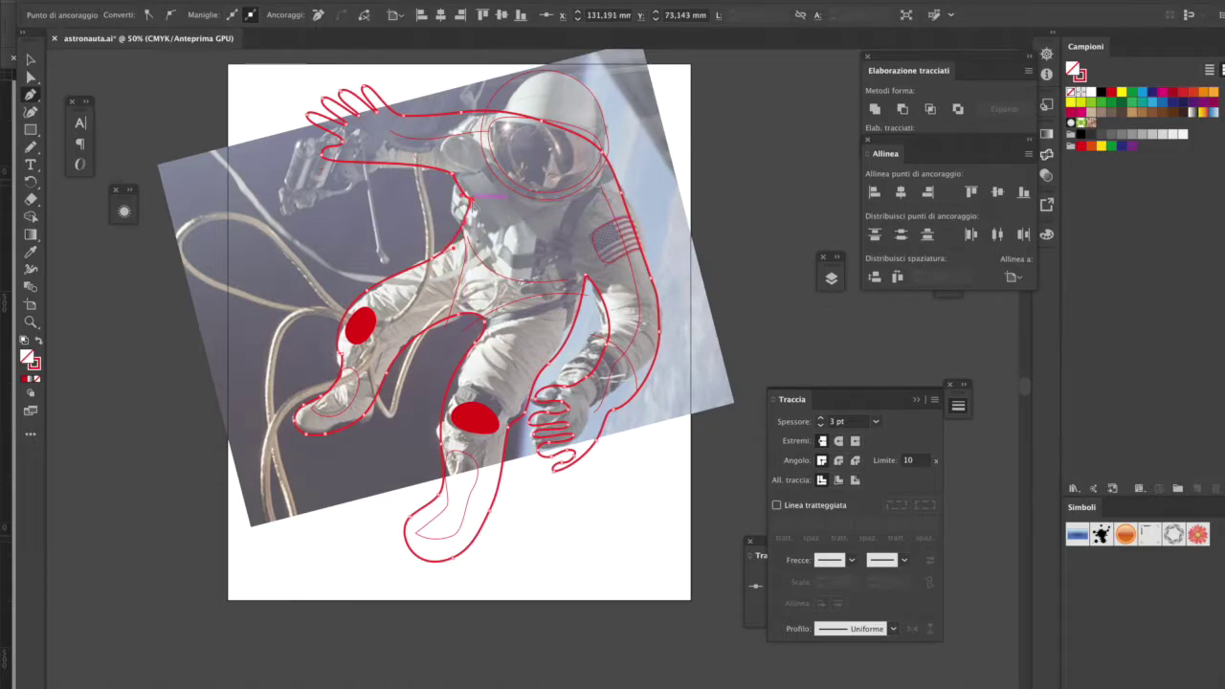
pyautogui.moveTo(467, 177); pyautogui.dragTo(454, 177)
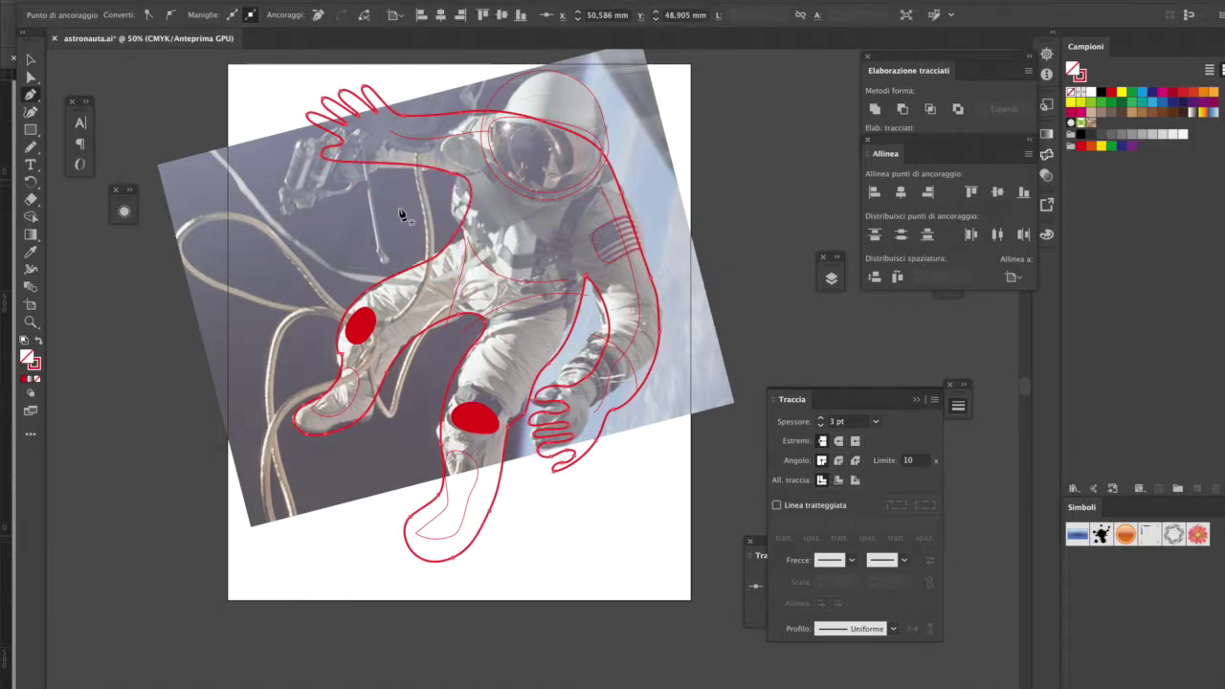
pyautogui.hotkey('ctrl', 'z')
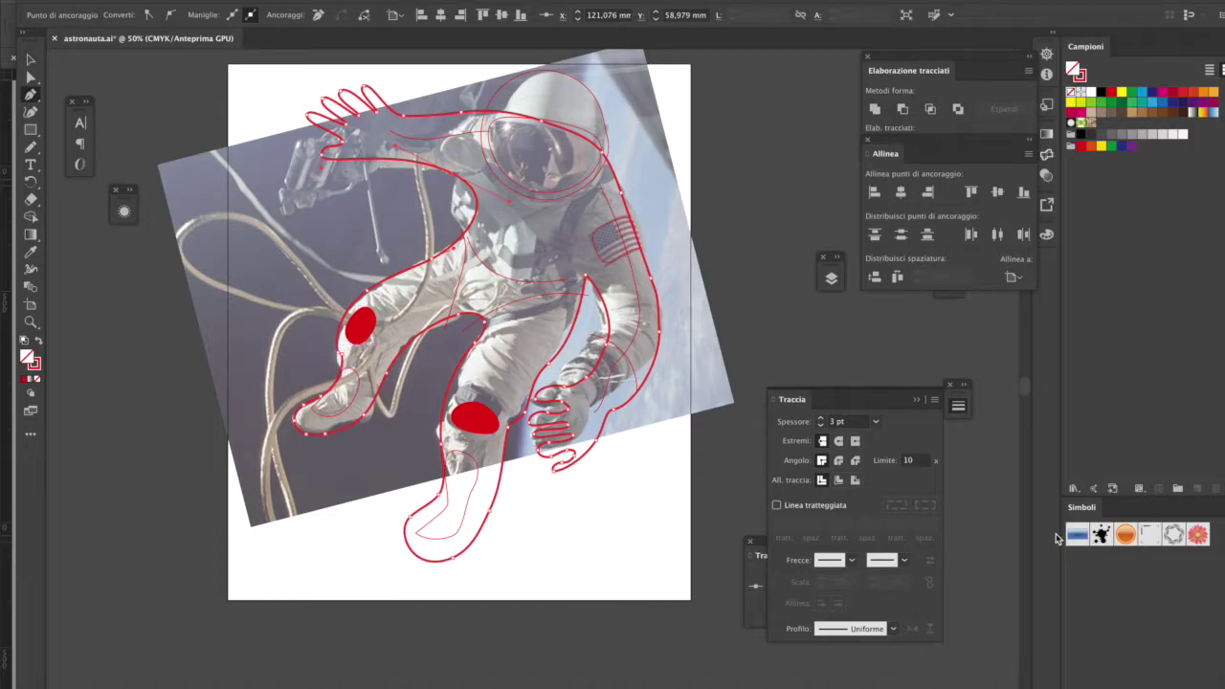
# Step: Hide the photo and fill the helmet circle with white
pyautogui.click(831, 278)
pyautogui.click(603, 311)
pyautogui.press('v')
pyautogui.click(596, 137)
pyautogui.click(581, 82)
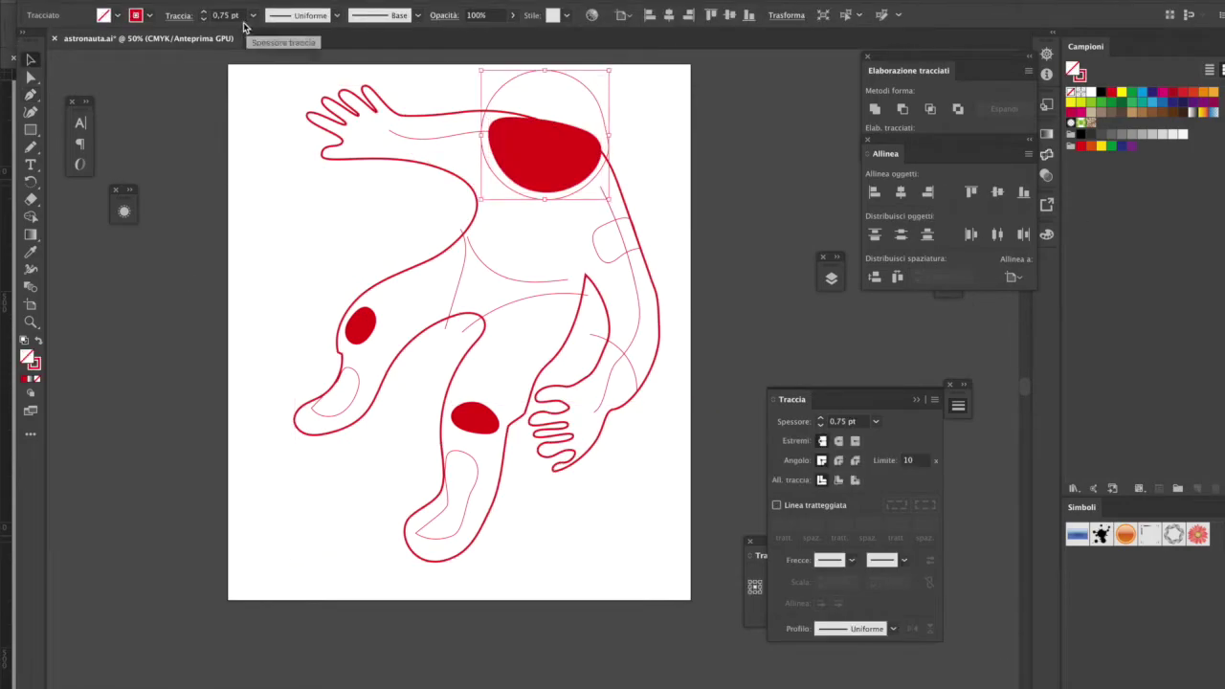
pyautogui.click(104, 16)
pyautogui.click(33, 44)
pyautogui.press('Escape')
# Step: Toggle the bounding box with Ctrl+Shift+B and select the red visor shape
pyautogui.hotkey('ctrl', 'a')
pyautogui.hotkey('ctrl', 'shift', 'b')
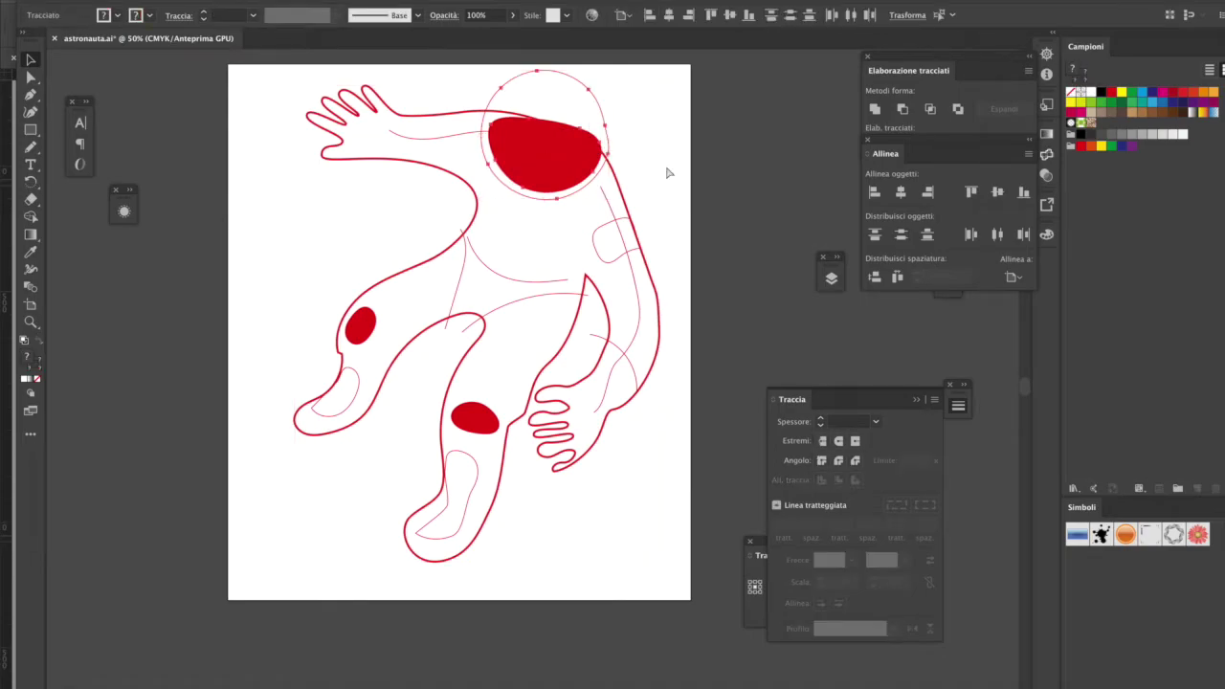
pyautogui.hotkey('ctrl', 'shift', 'b')
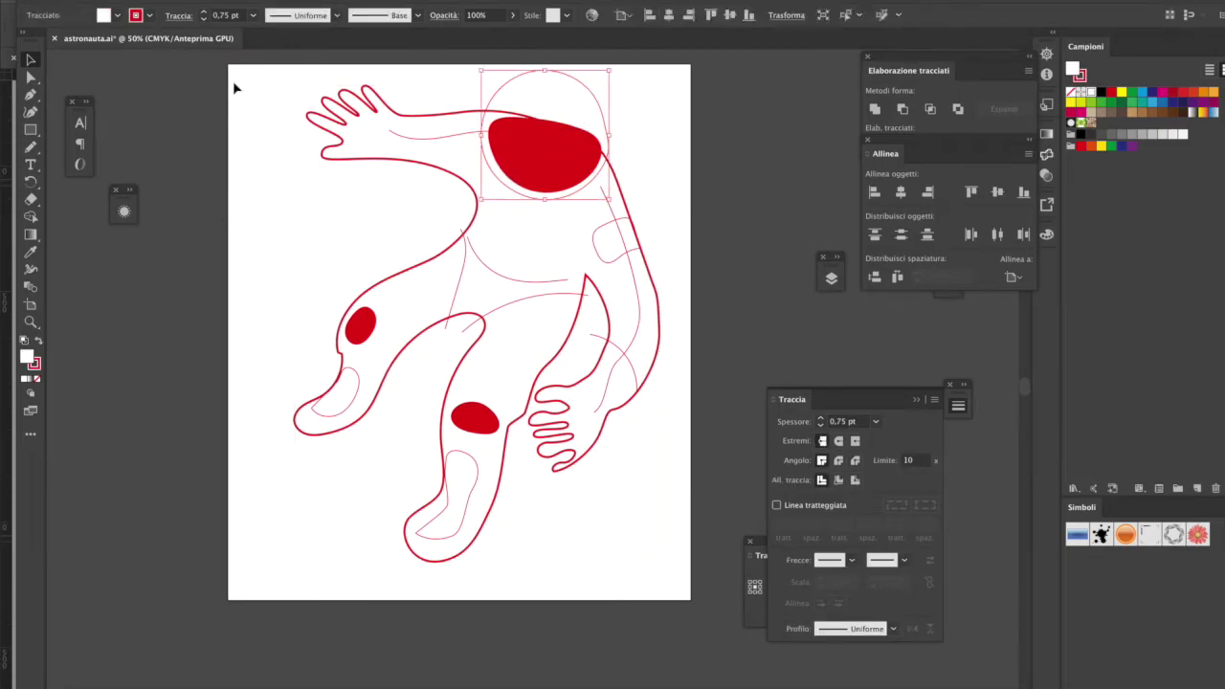
pyautogui.click(682, 141)
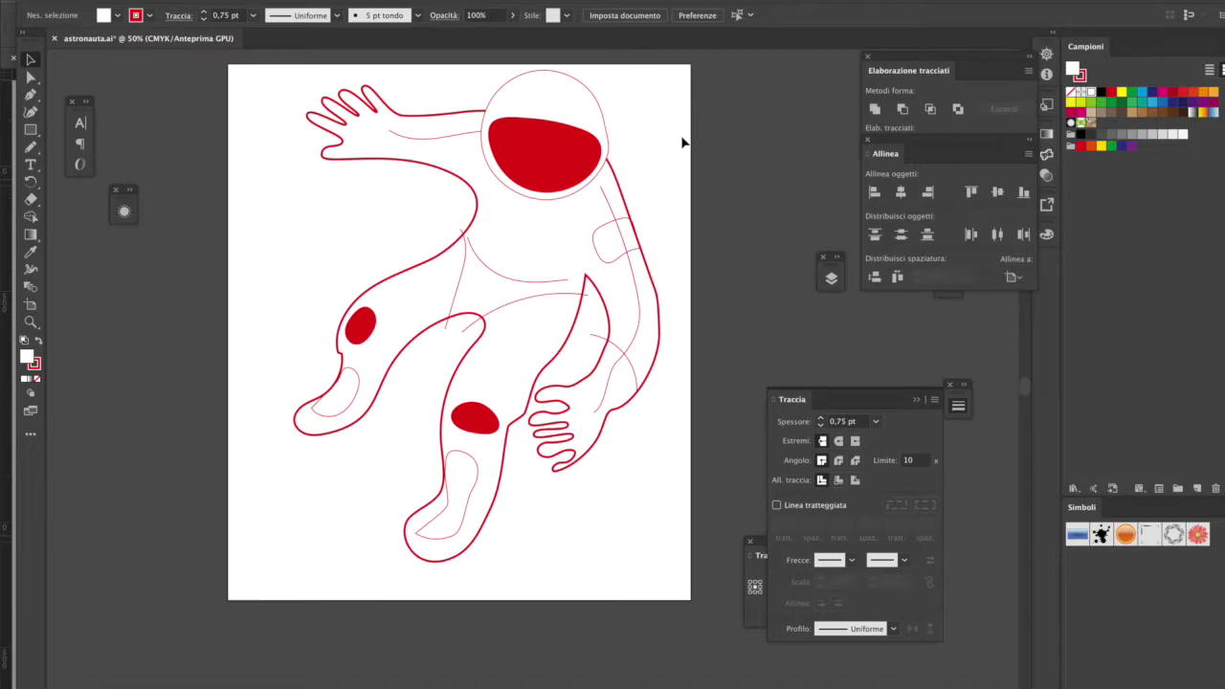
pyautogui.click(601, 121)
pyautogui.scroll(3, 609, 60)
# Step: Enlarge the red visor shape
pyautogui.moveTo(623, 142); pyautogui.dragTo(659, 257)
pyautogui.click(685, 278)
pyautogui.click(564, 533)
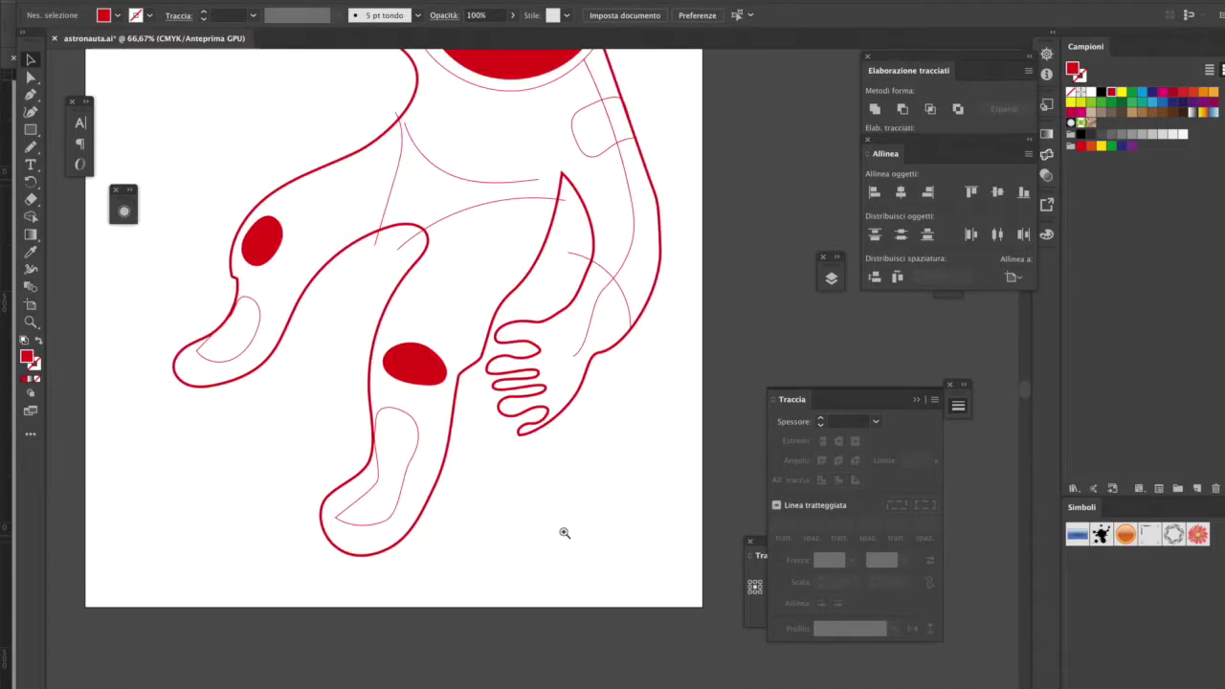
# Step: Redraw the lower hand's thumb as a new curve with the Pen tool
pyautogui.press('p')
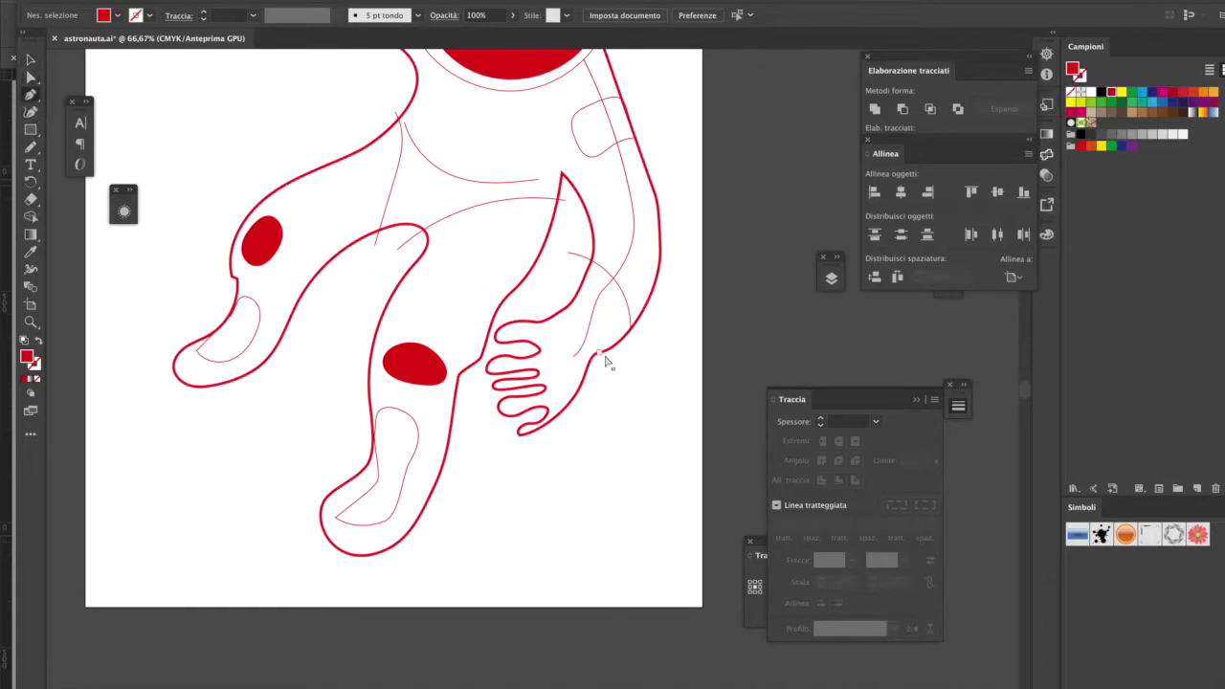
pyautogui.click(601, 352)
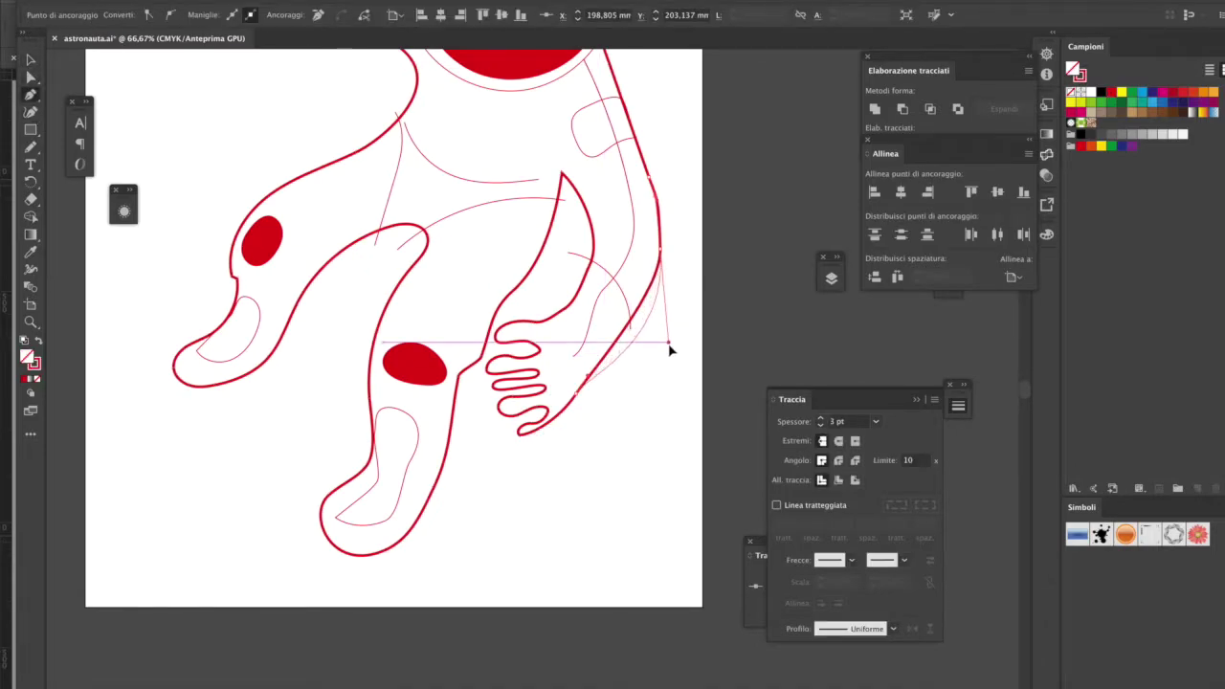
pyautogui.click(560, 176)
pyautogui.moveTo(590, 265); pyautogui.dragTo(596, 287)
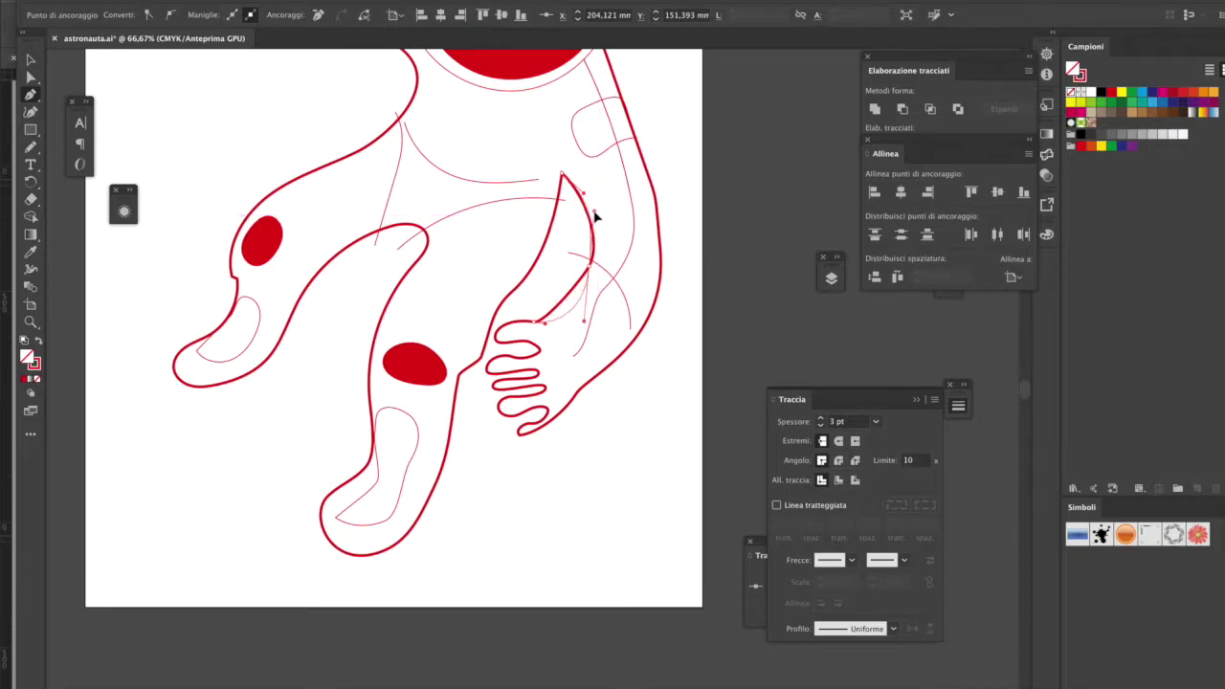
pyautogui.moveTo(561, 176); pyautogui.dragTo(569, 213)
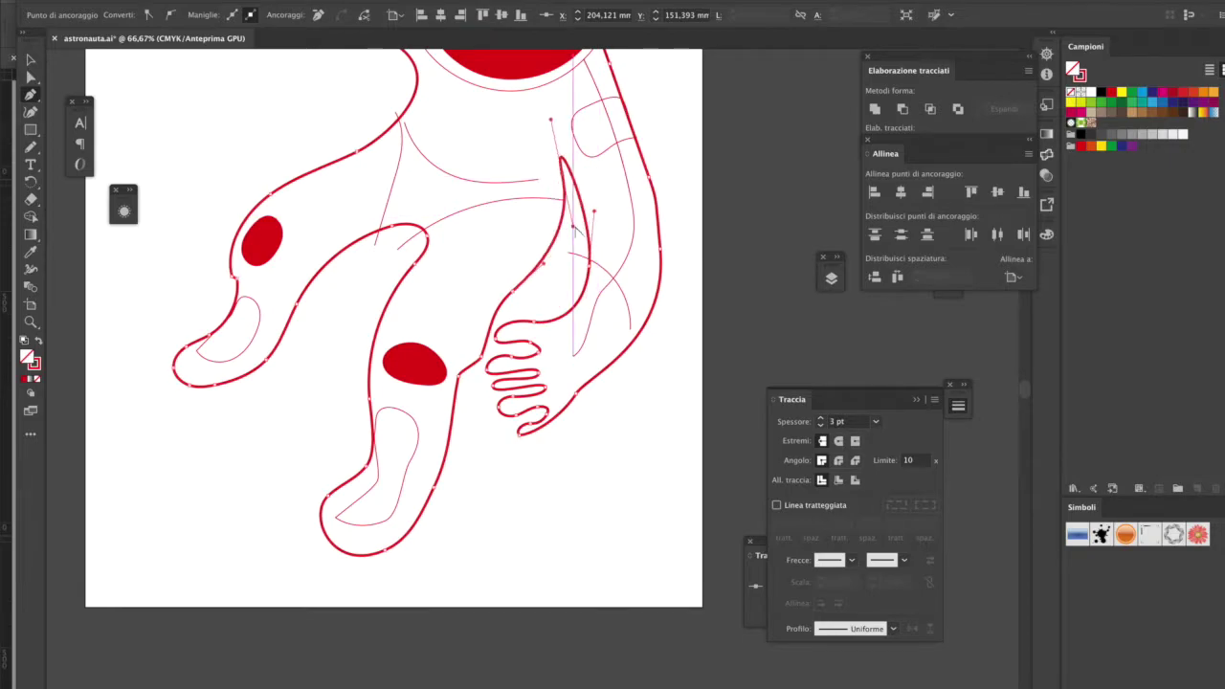
# Step: Reshape the right arm's contour into a smoother sweeping curve, then zoom out
pyautogui.hotkey('ctrl', '-')
pyautogui.hotkey('ctrl', '+')
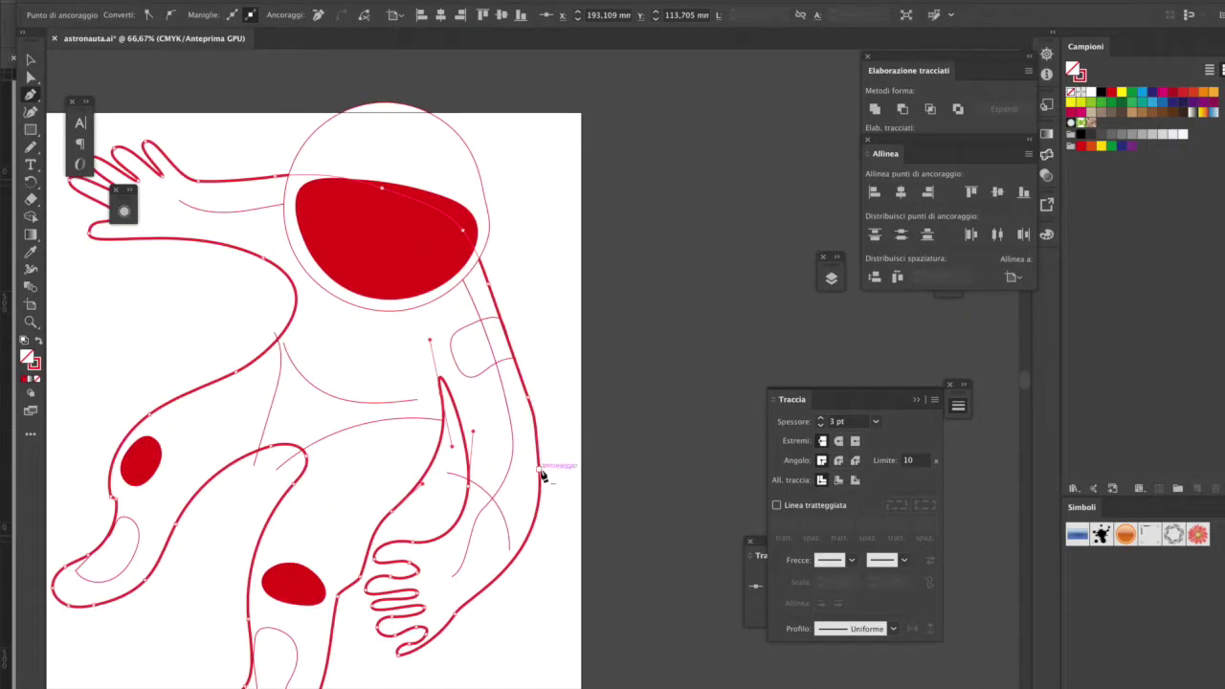
pyautogui.moveTo(539, 469); pyautogui.dragTo(533, 576)
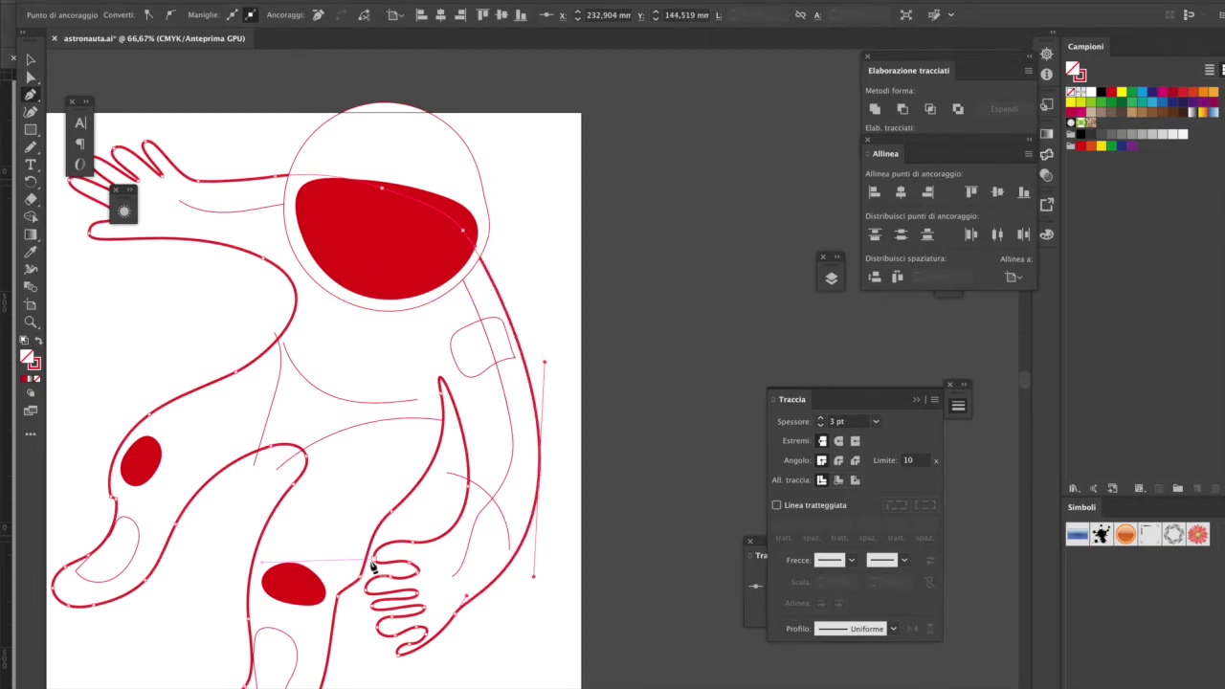
pyautogui.moveTo(543, 362)
pyautogui.mouseDown()
pyautogui.moveTo(565, 266)
pyautogui.moveTo(546, 254)
pyautogui.mouseUp()
pyautogui.keyDown('ctrl'); pyautogui.click(571, 355); pyautogui.keyUp('ctrl')
pyautogui.hotkey('ctrl', '-')
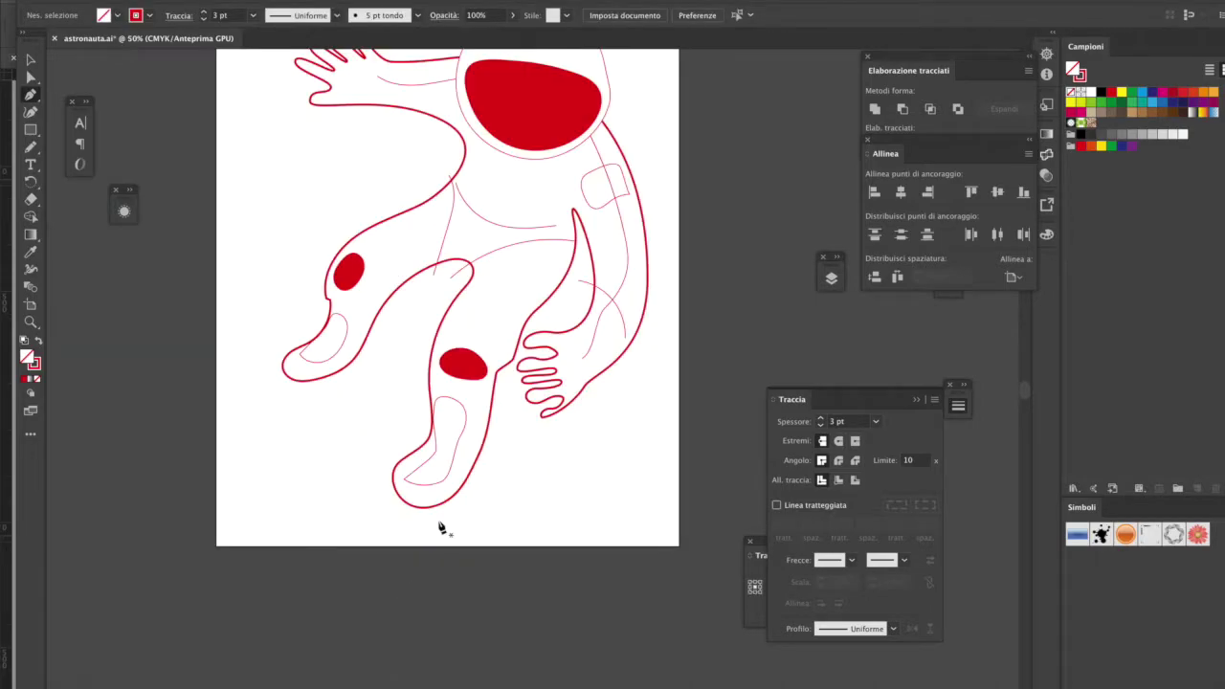
pyautogui.hotkey('ctrl', '-')
# Step: Preview the reference photo, undo a stray move of all artwork, and select the body outline
pyautogui.click(831, 278)
pyautogui.click(601, 309)
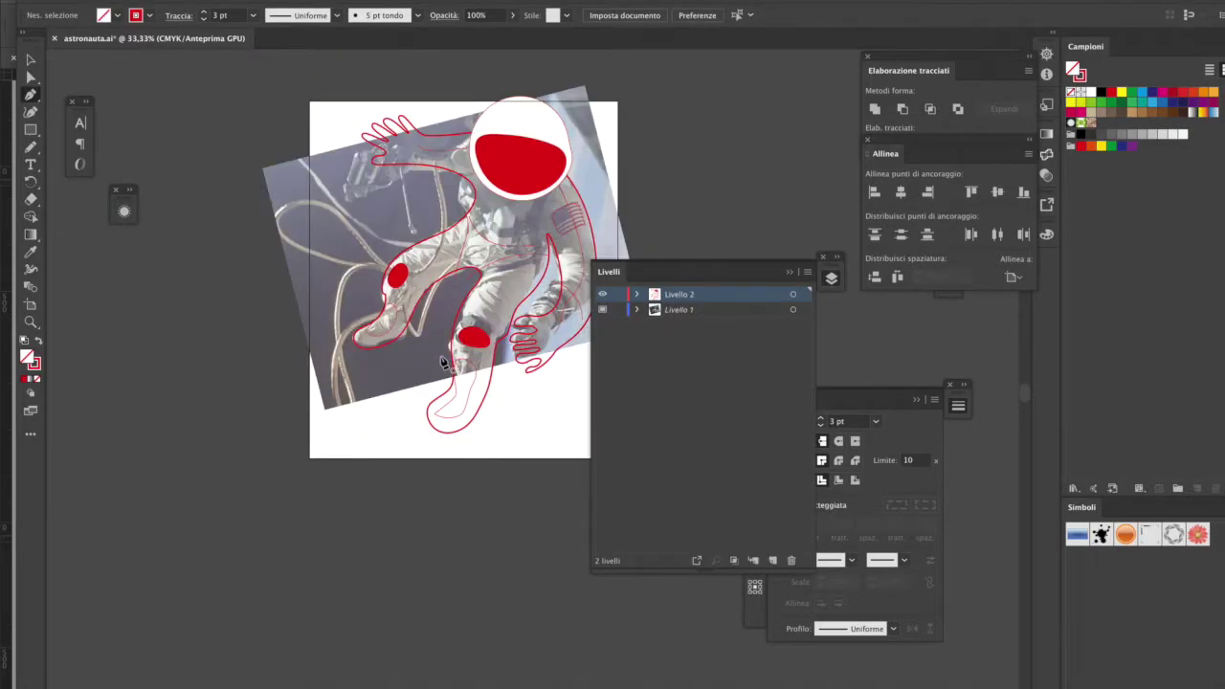
pyautogui.press('v')
pyautogui.hotkey('ctrl', 'a')
pyautogui.moveTo(518, 208); pyautogui.dragTo(518, 236)
pyautogui.hotkey('ctrl', 'z')
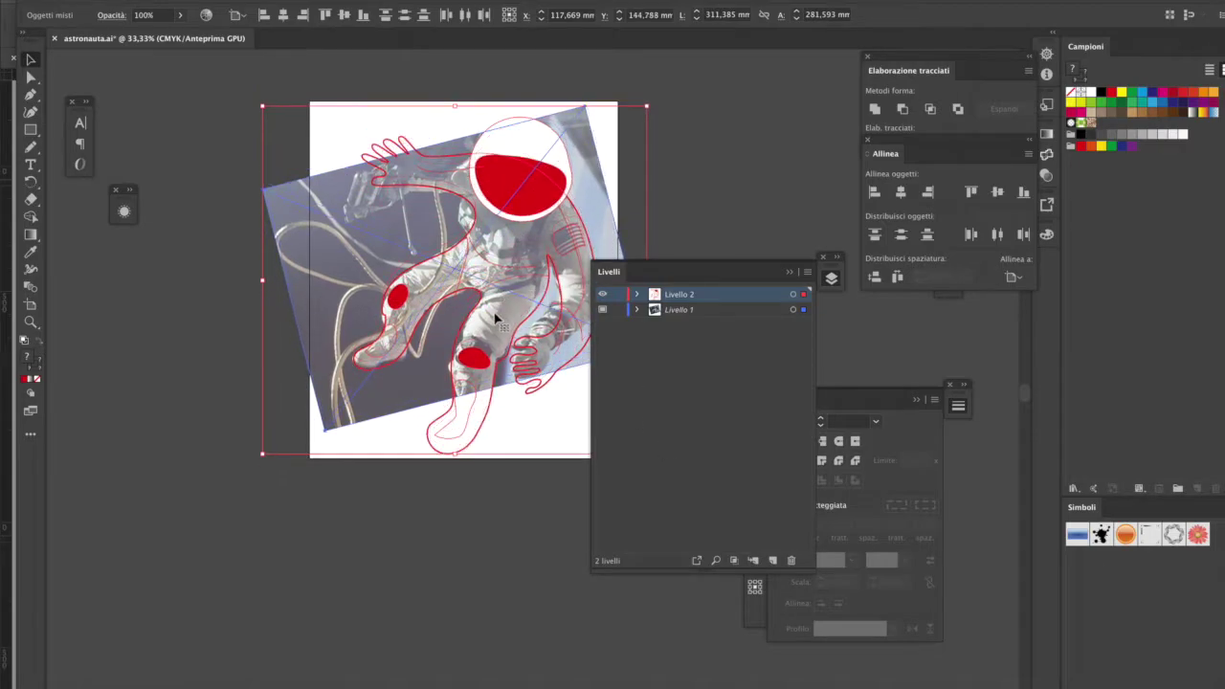
pyautogui.hotkey('ctrl', 'z')
pyautogui.click(830, 279)
pyautogui.hotkey('ctrl', '+')
pyautogui.hotkey('ctrl', '+')
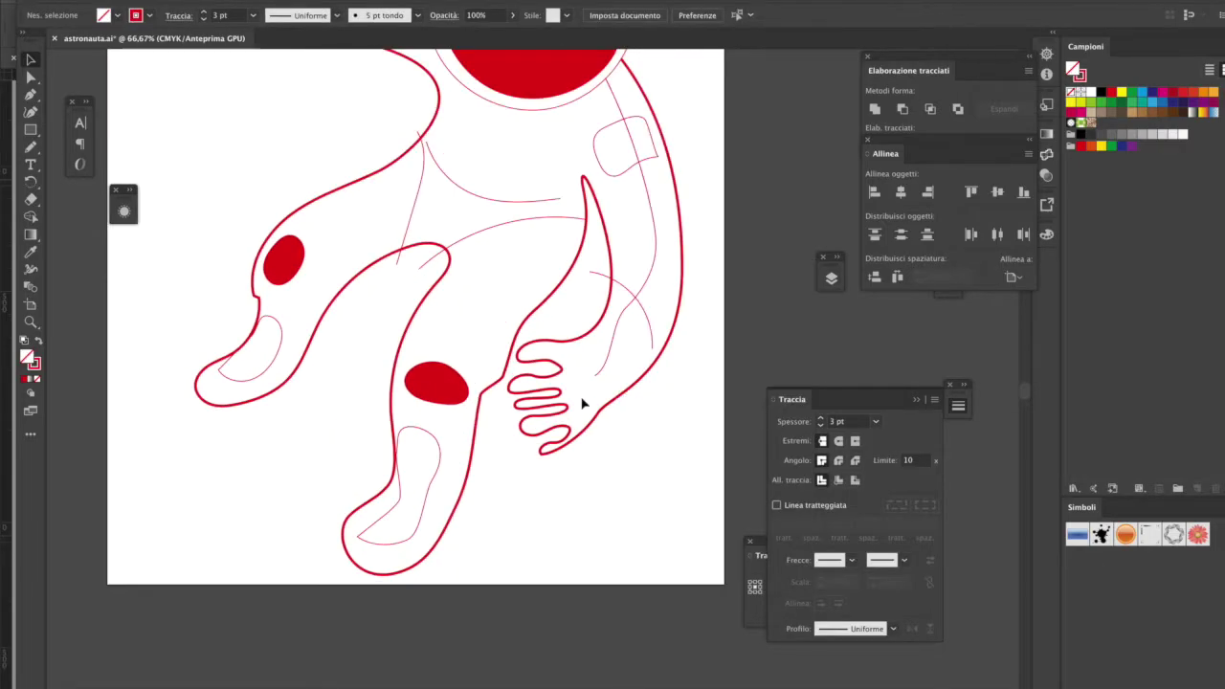
pyautogui.click(617, 409)
# Step: Create a new layer named body and move the selected outline onto it
pyautogui.click(830, 278)
pyautogui.click(806, 272)
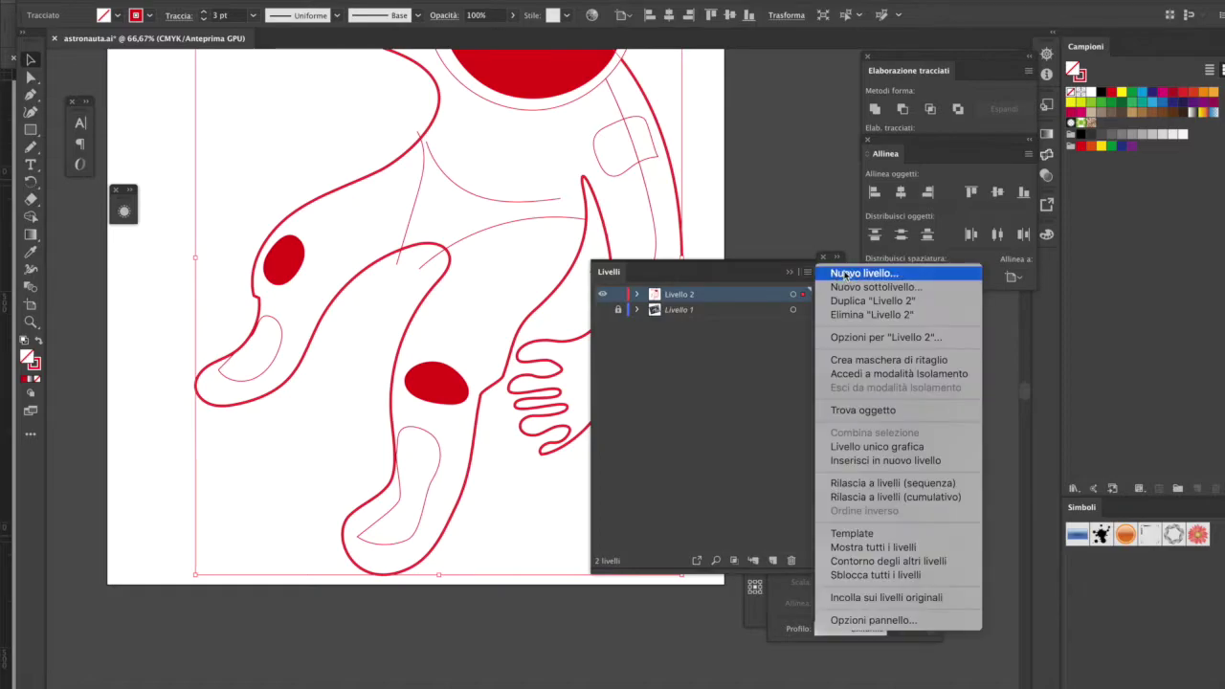
pyautogui.click(842, 269)
pyautogui.press('Return')
pyautogui.moveTo(679, 294); pyautogui.dragTo(695, 320)
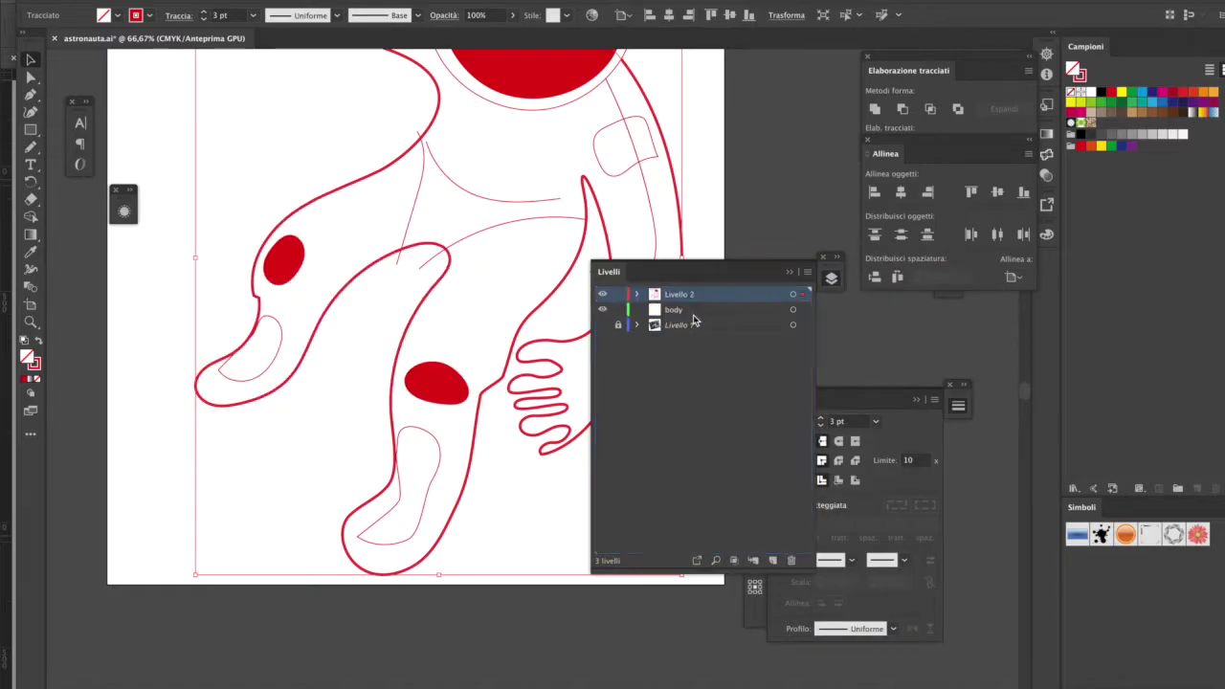
pyautogui.moveTo(803, 297); pyautogui.dragTo(800, 310)
pyautogui.click(789, 271)
pyautogui.click(814, 311)
pyautogui.hotkey('ctrl', '-')
pyautogui.hotkey('ctrl', '-')
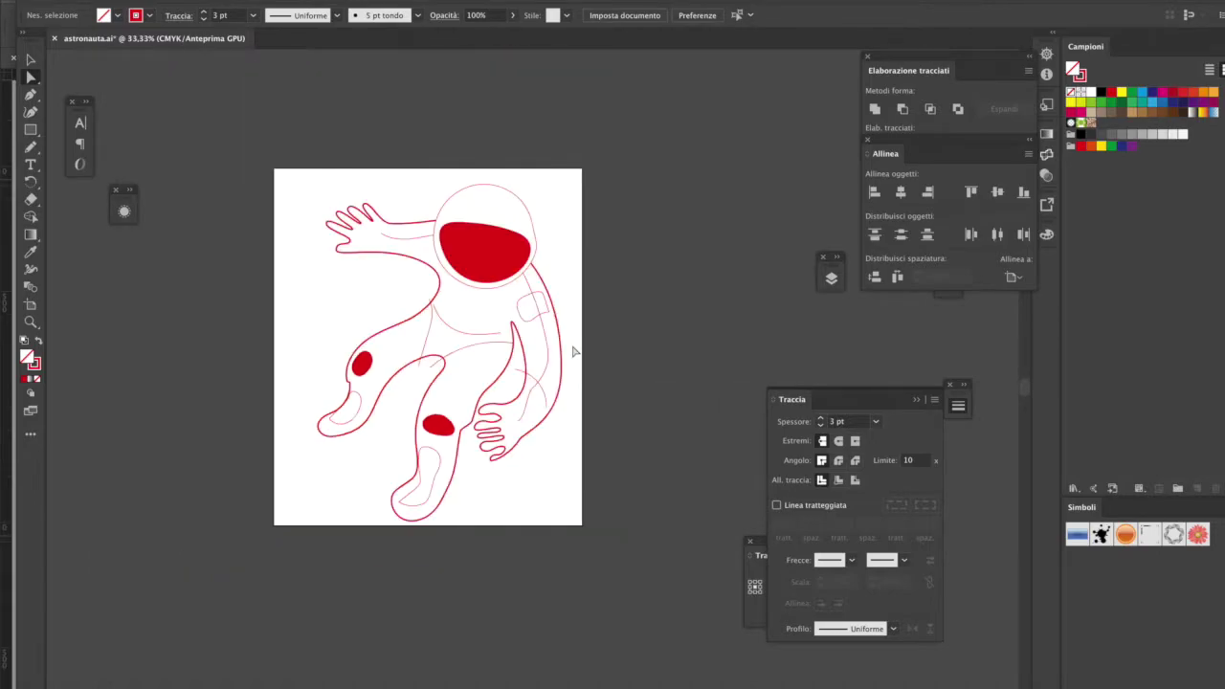
pyautogui.scroll(1, 527, 388)
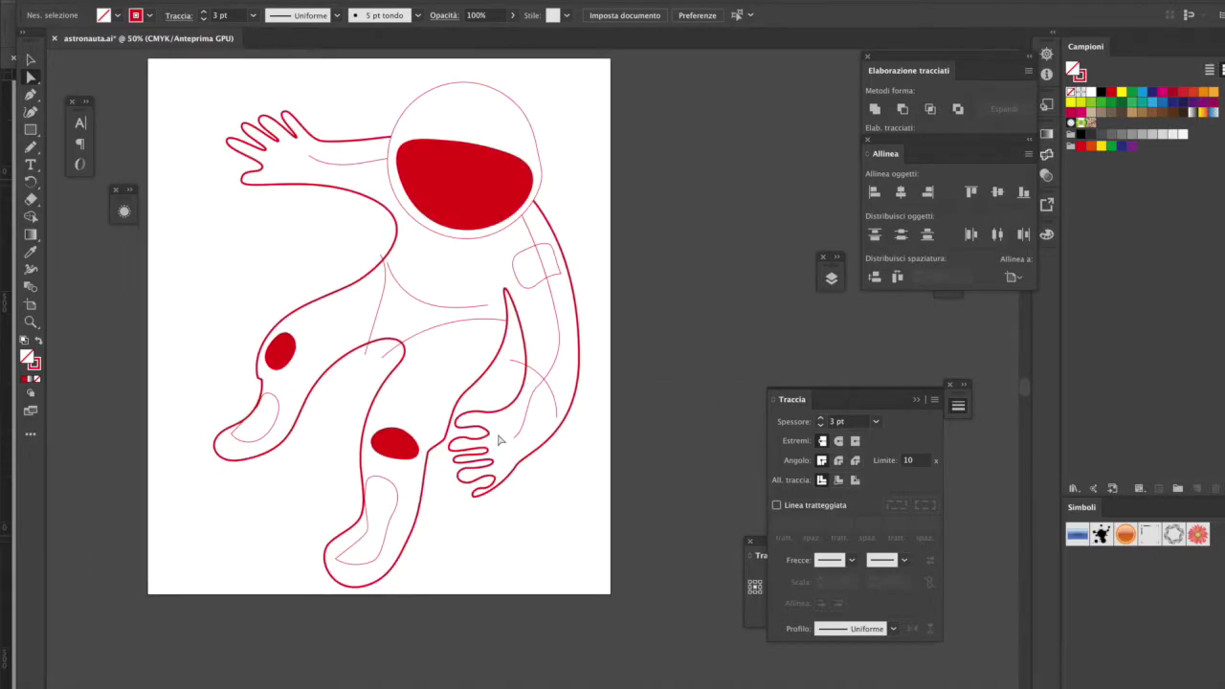
# Step: Add a new layer named head above Livello 2 and select the helmet and visor artwork
pyautogui.click(831, 277)
pyautogui.click(806, 271)
pyautogui.click(831, 271)
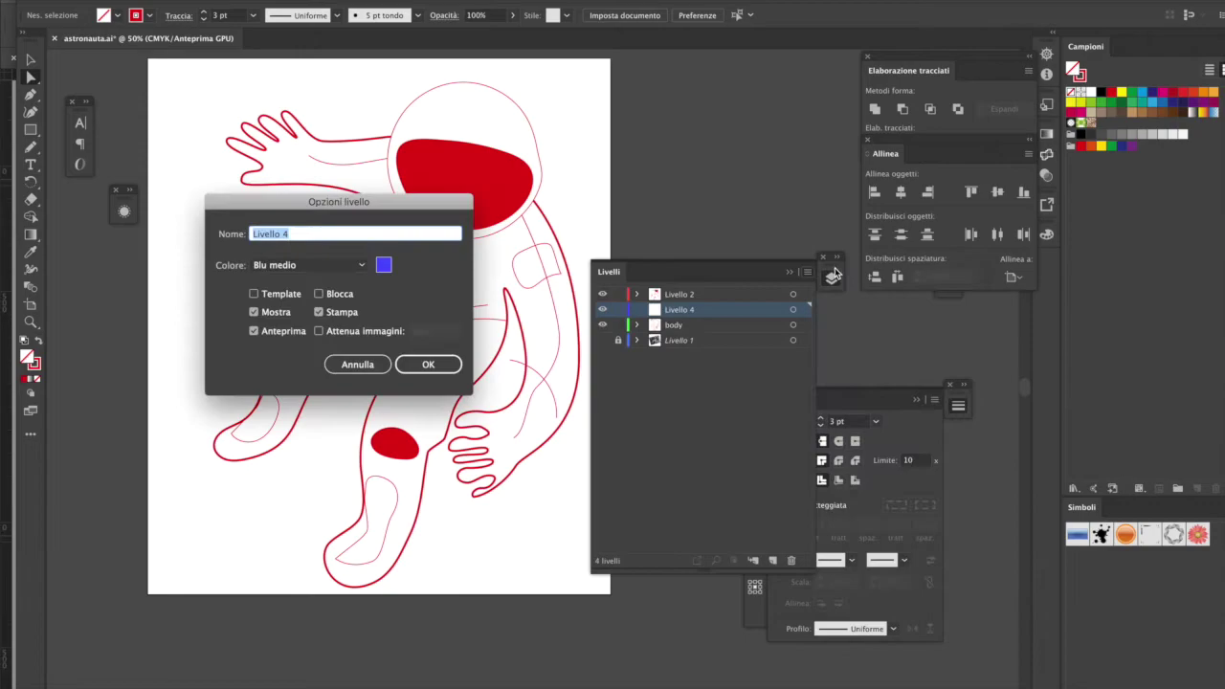
pyautogui.write('head')
pyautogui.press('Return')
pyautogui.click(636, 293)
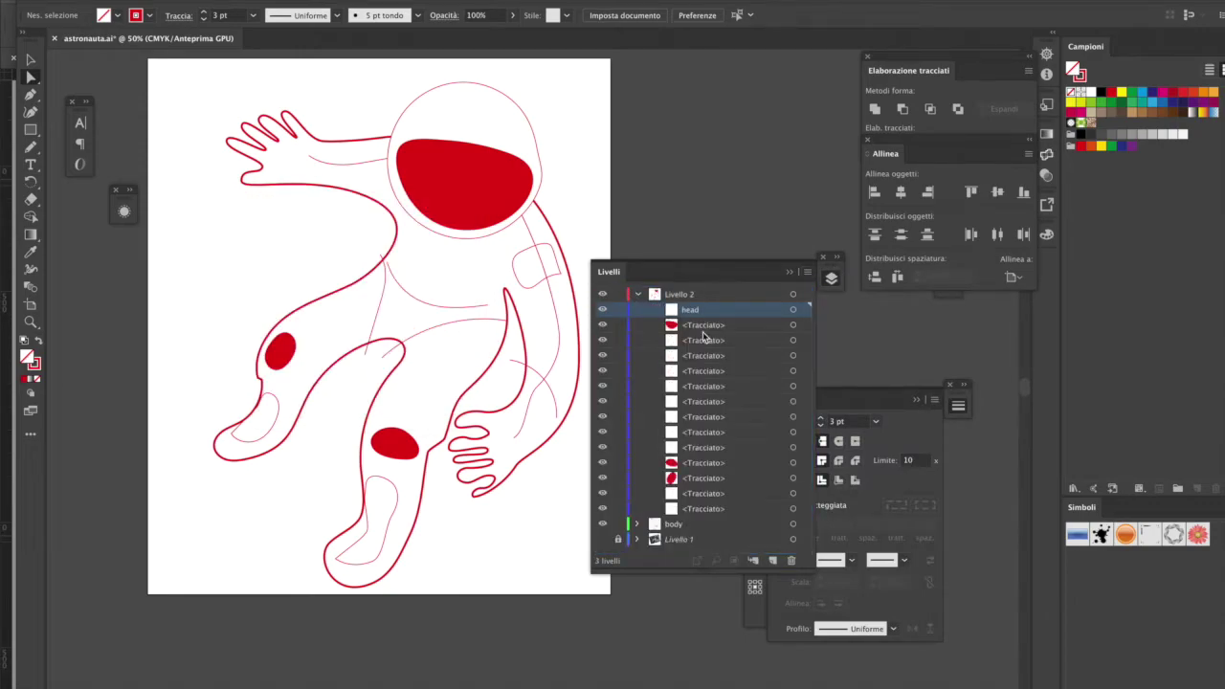
pyautogui.click(636, 293)
pyautogui.moveTo(689, 309); pyautogui.dragTo(803, 294)
pyautogui.click(478, 186)
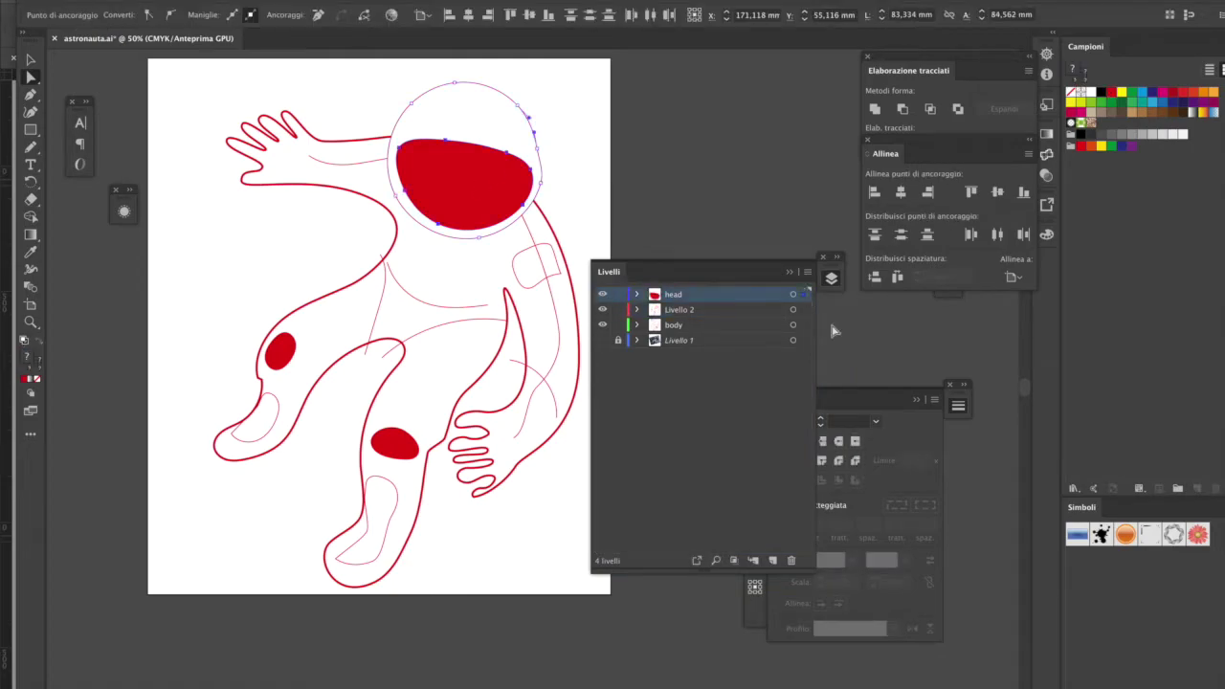
# Step: Draw a circle sized to fit the helmet and turn its red fill into a red stroke
pyautogui.moveTo(34, 137); pyautogui.dragTo(86, 158)
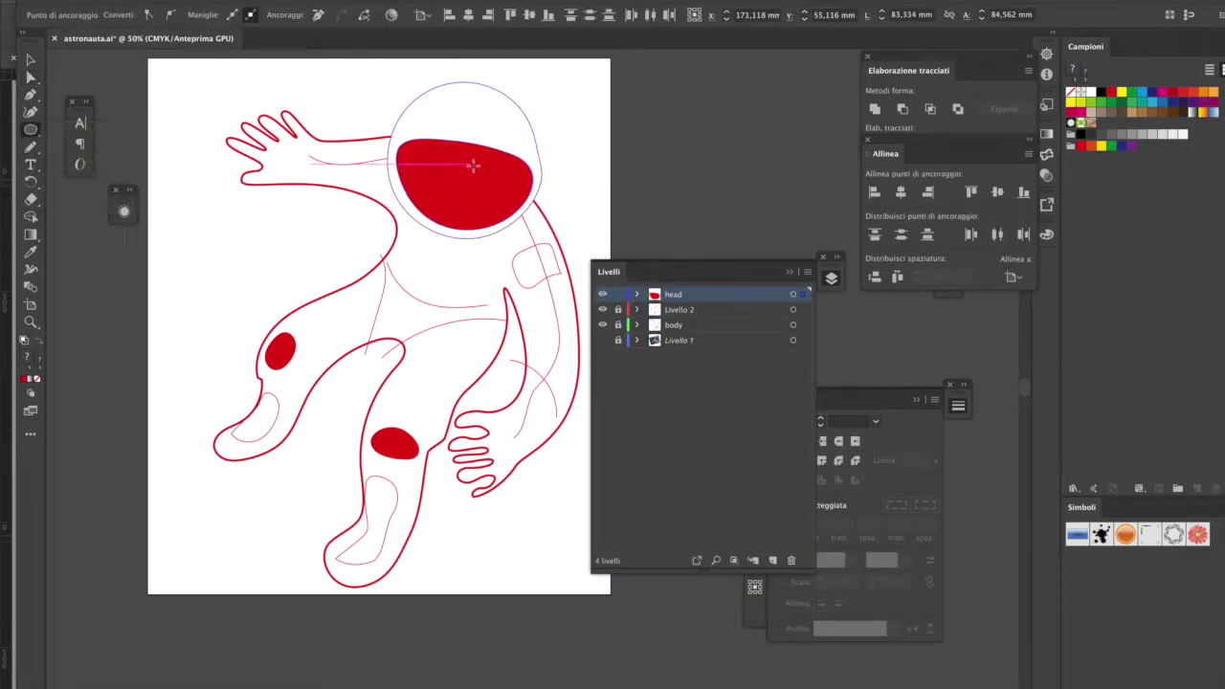
pyautogui.moveTo(467, 160); pyautogui.dragTo(545, 238)
pyautogui.hotkey('ctrl', 'shift', '[')
pyautogui.press('v')
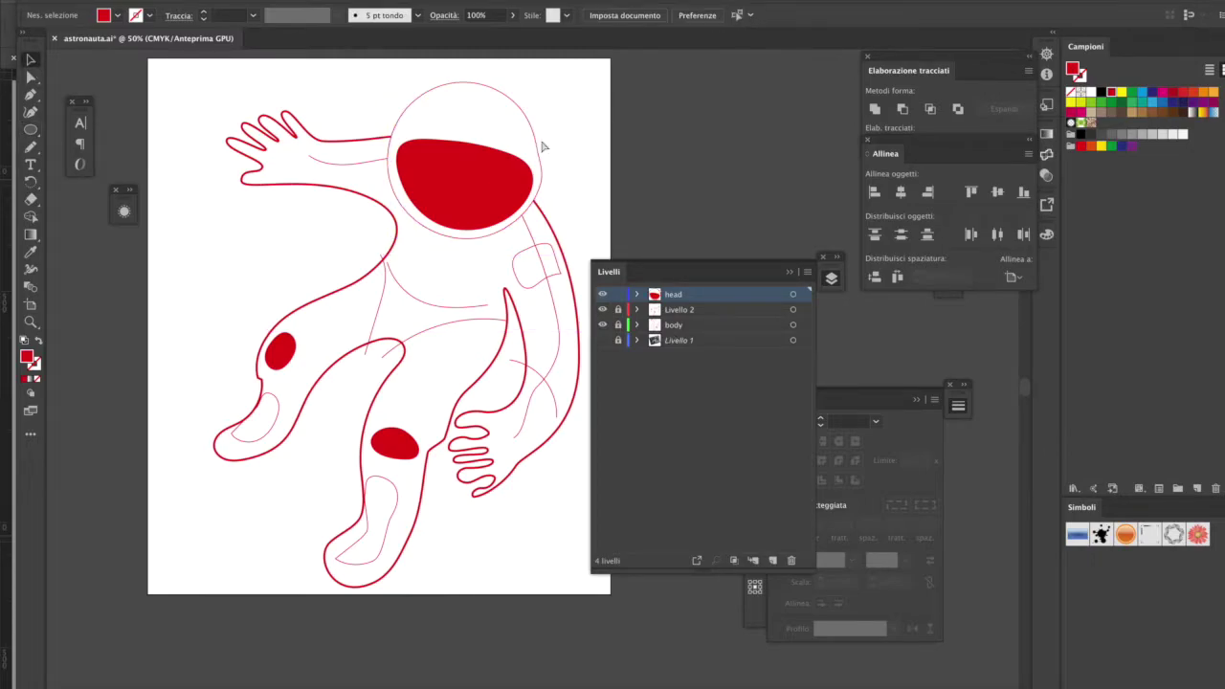
pyautogui.hotkey('ctrl', 'z')
pyautogui.click(37, 340)
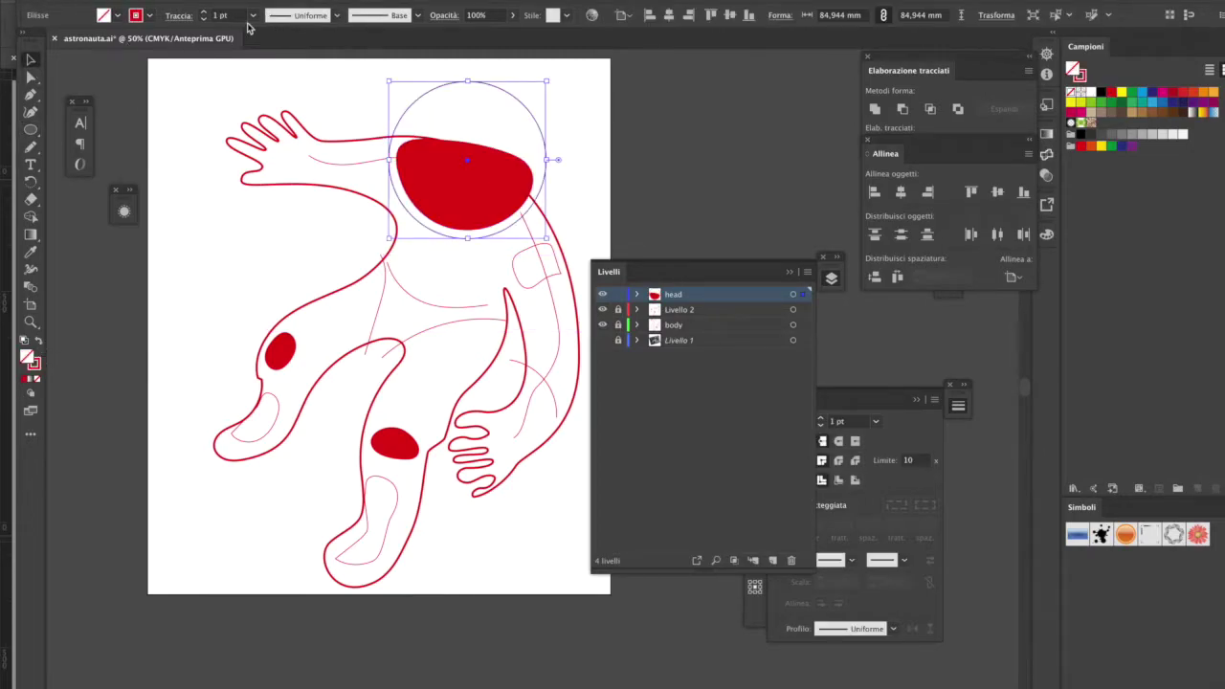
pyautogui.click(597, 119)
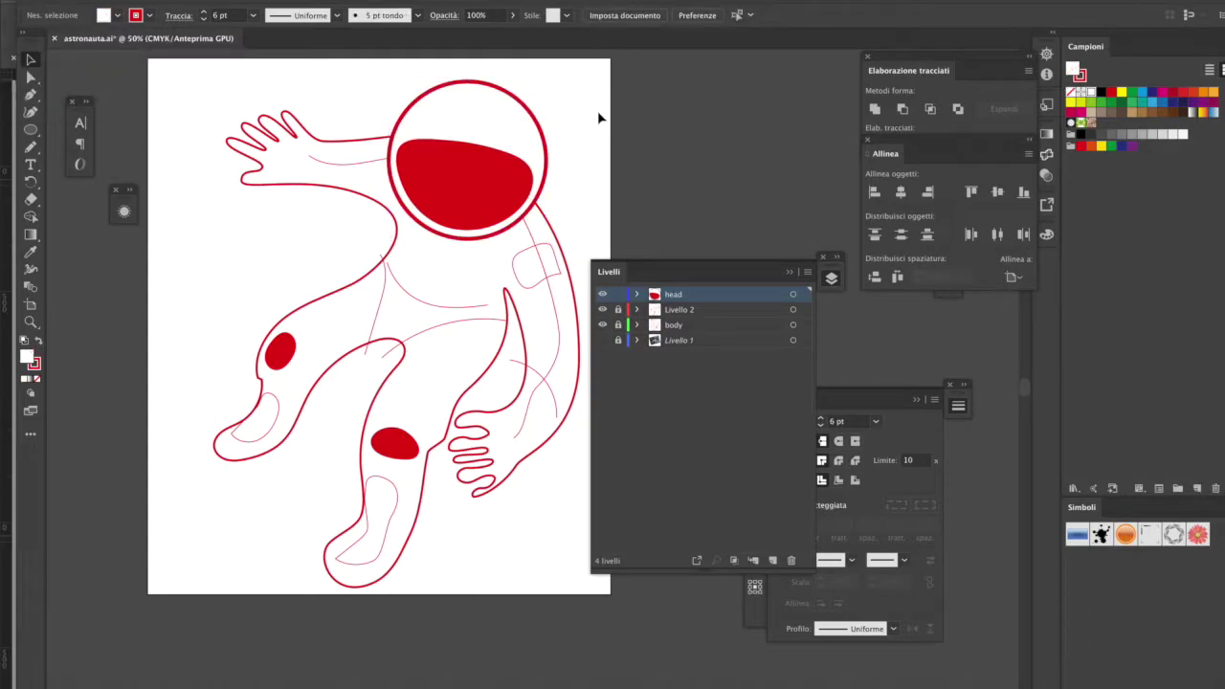
# Step: Apply a tapered width profile to the helmet ring's stroke
pyautogui.click(546, 143)
pyautogui.click(337, 15)
pyautogui.click(306, 71)
pyautogui.click(623, 131)
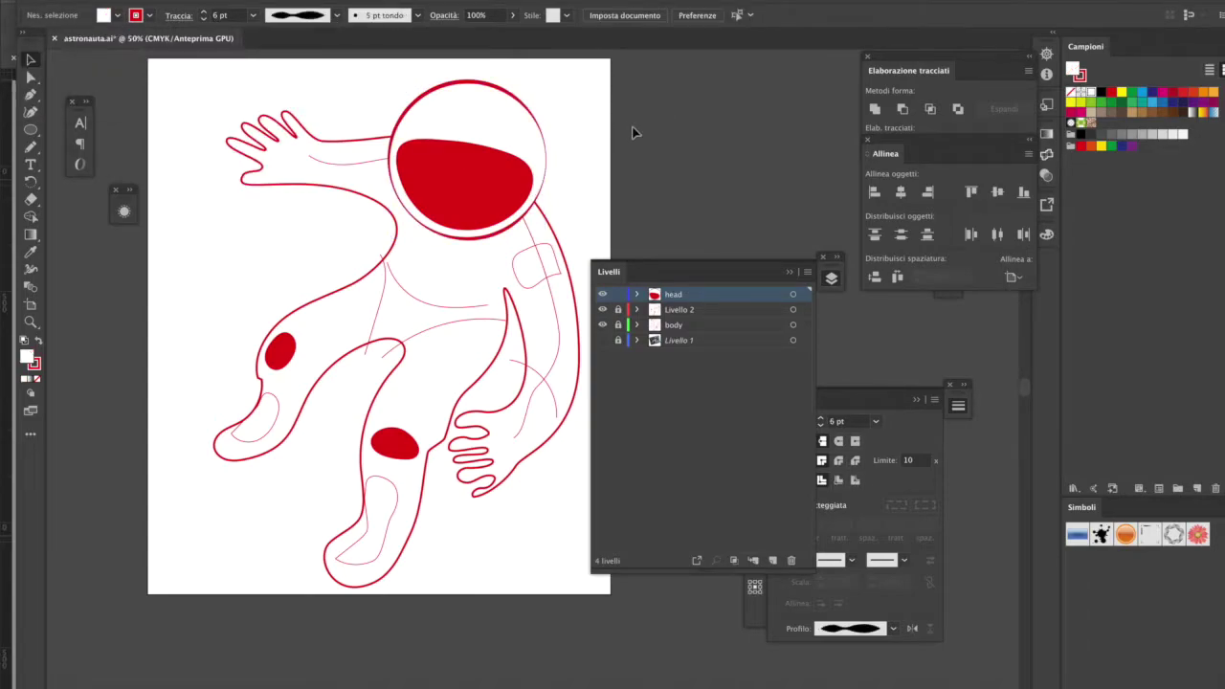
# Step: Use the Width tool to thicken the helmet ring around its top to about 12.76 pt
pyautogui.click(545, 153)
pyautogui.hotkey('shift', 'w')
pyautogui.moveTo(523, 102); pyautogui.dragTo(519, 119)
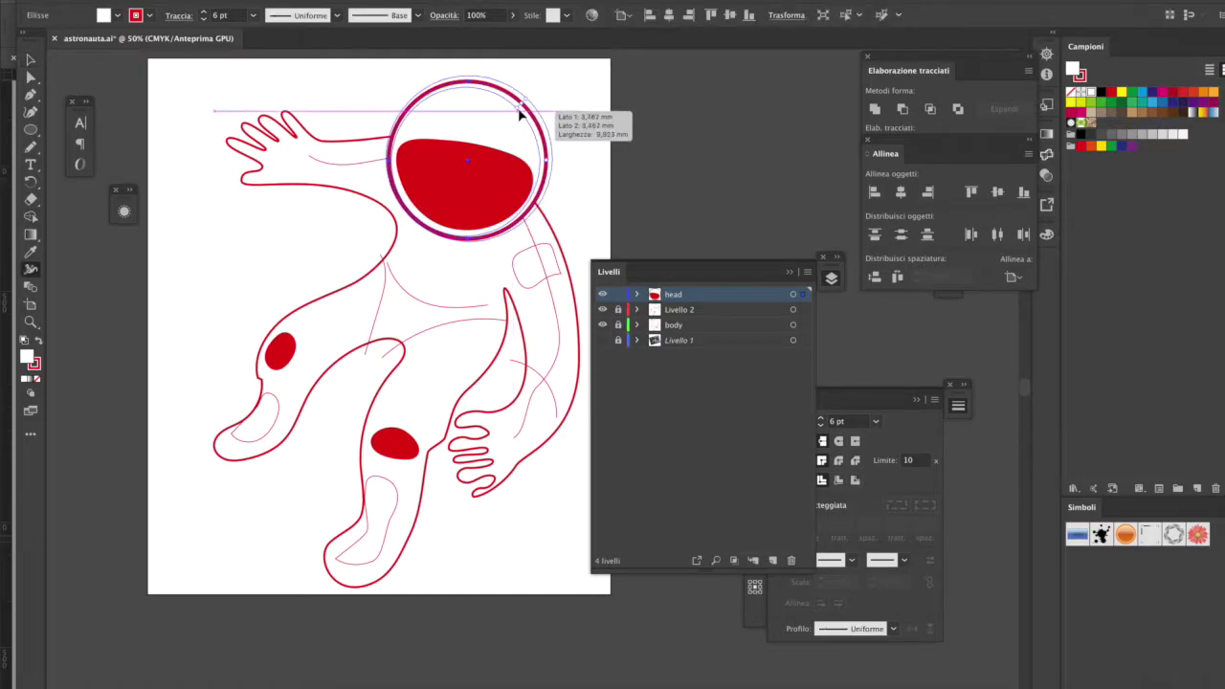
pyautogui.click(596, 151)
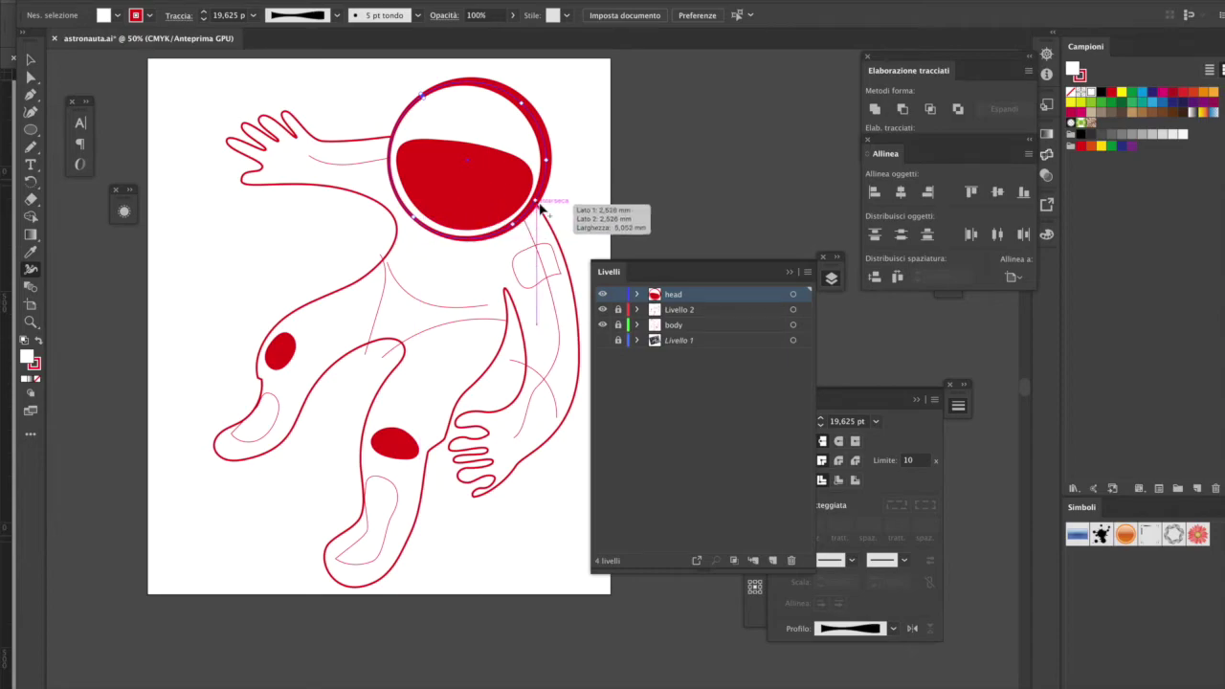
pyautogui.hotkey('ctrl', 'z')
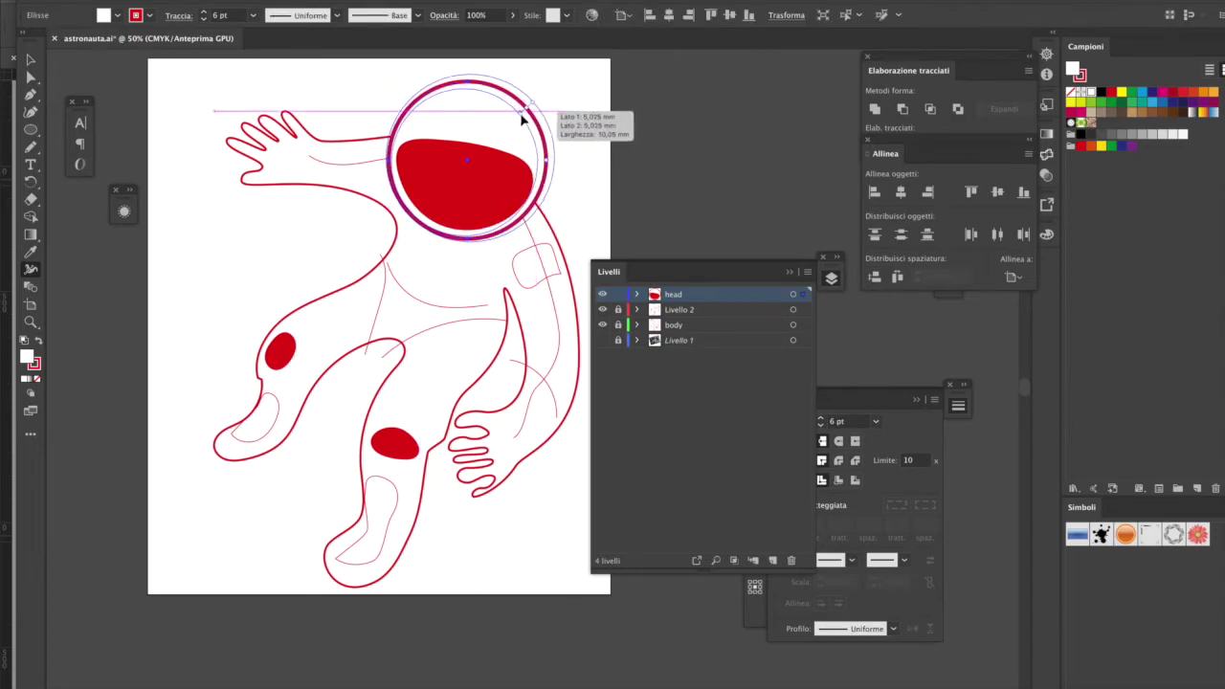
pyautogui.moveTo(524, 114); pyautogui.dragTo(574, 159)
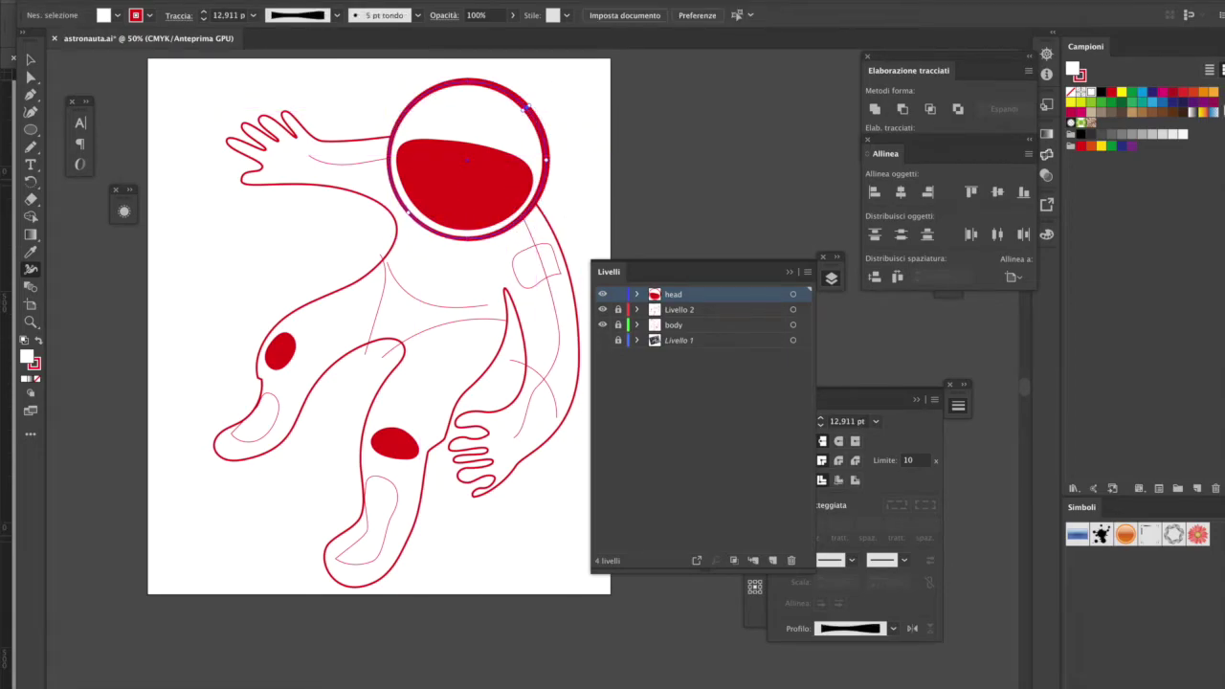
pyautogui.hotkey('ctrl', 'z')
pyautogui.hotkey('shift', 'w')
pyautogui.moveTo(467, 83); pyautogui.dragTo(574, 156)
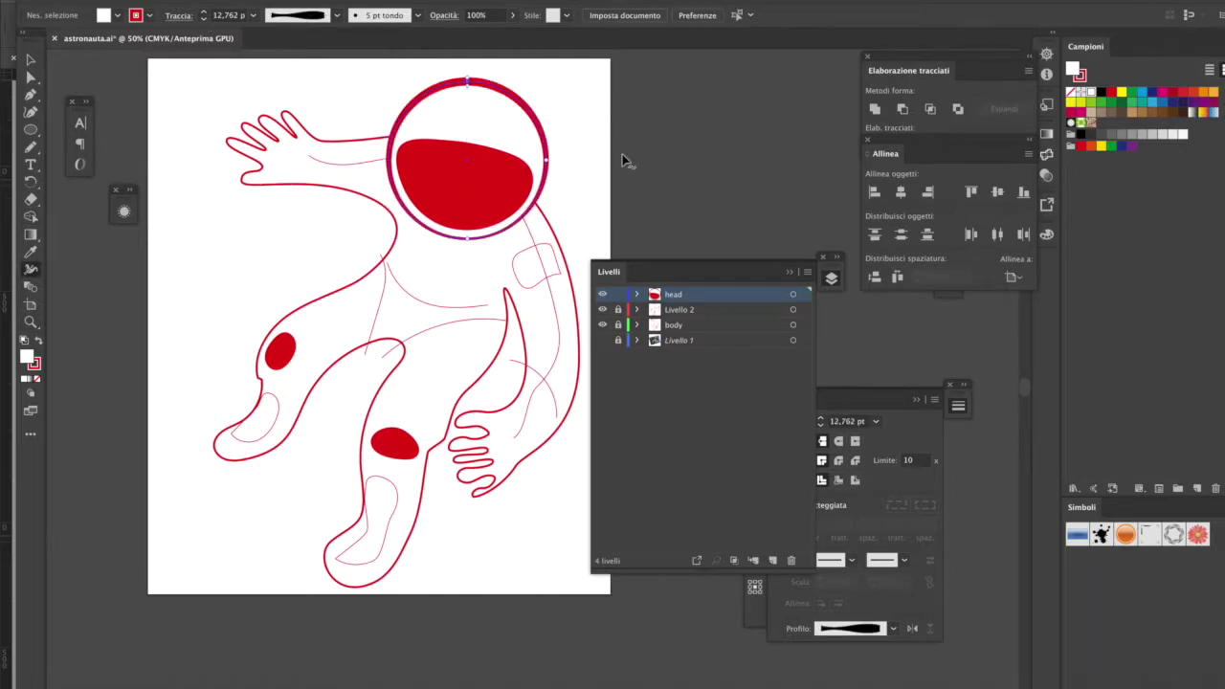
# Step: Redraw the finger contour with the Pen tool and join it into the arm path
pyautogui.click(31, 61)
pyautogui.moveTo(739, 274); pyautogui.dragTo(865, 284)
pyautogui.scroll(2, 380, 404)
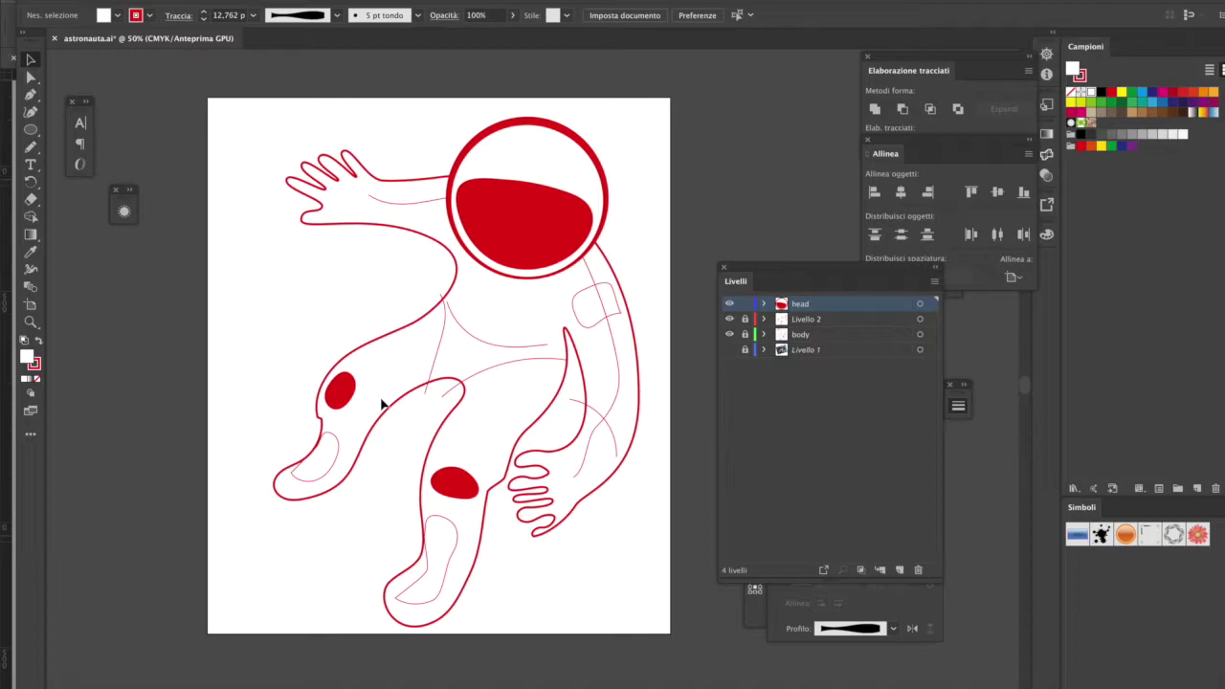
pyautogui.press('p')
pyautogui.scroll(1, 526, 374)
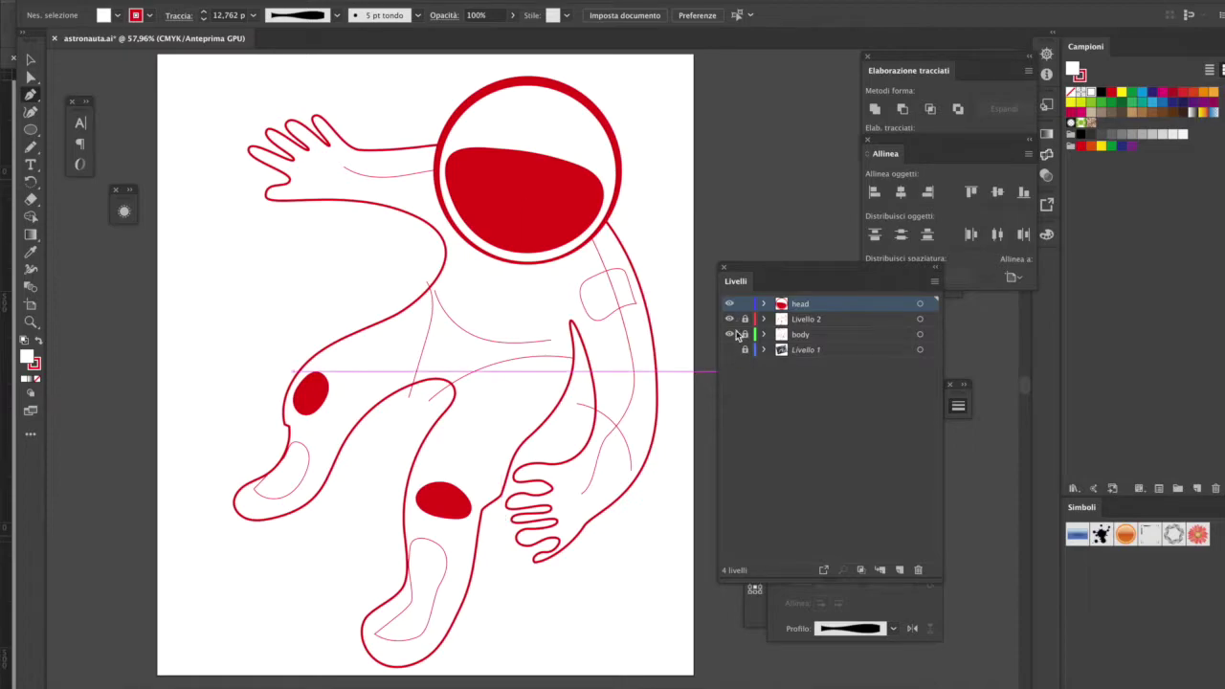
pyautogui.scroll(1, 548, 507)
pyautogui.scroll(-2, 552, 475)
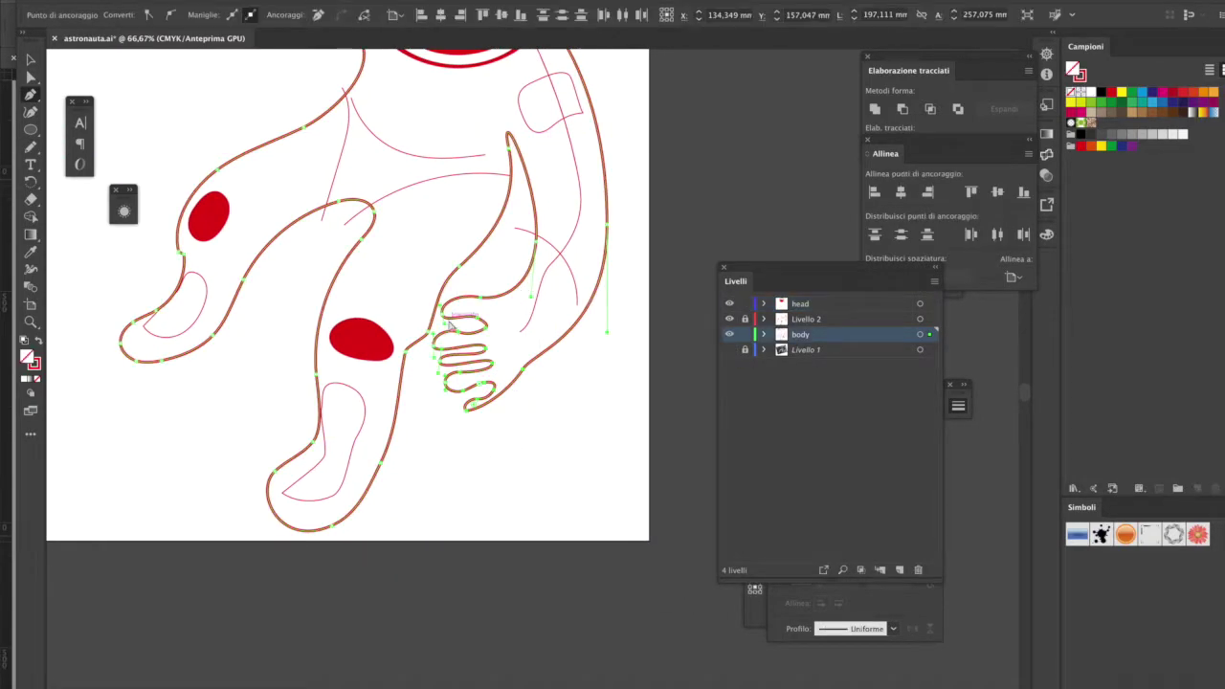
pyautogui.moveTo(526, 287); pyautogui.dragTo(446, 387)
pyautogui.click(449, 414)
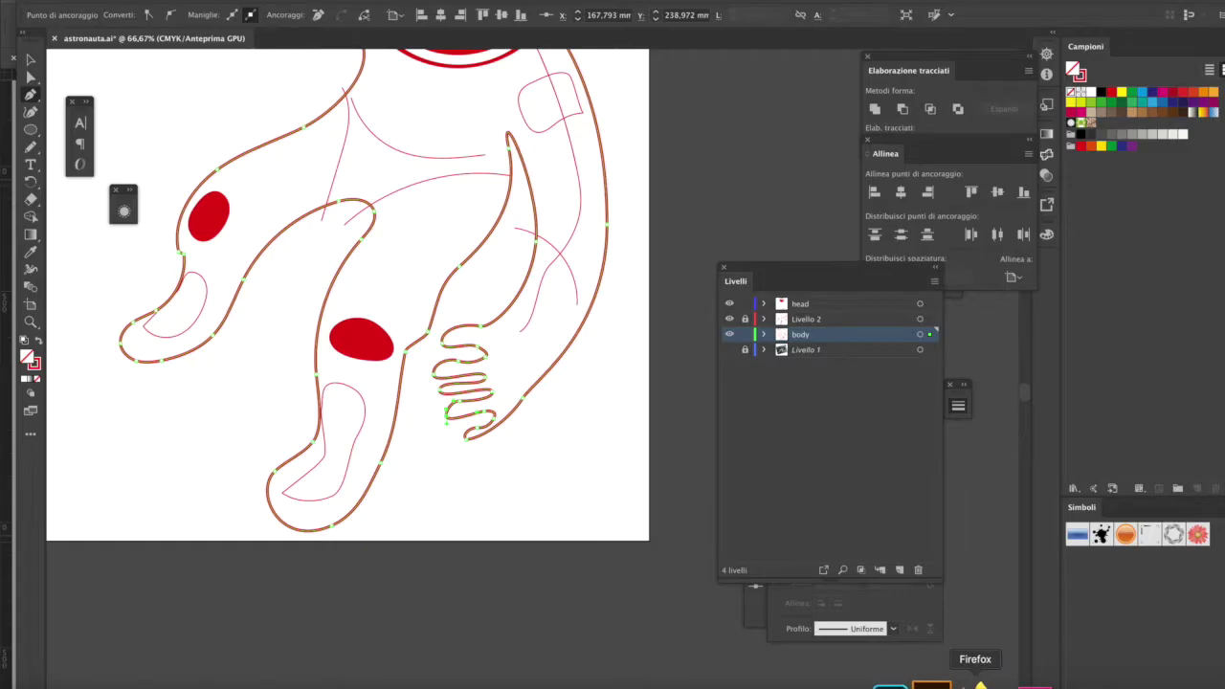
# Step: Reshape the body segments beside the legs and hand with Direct Selection
pyautogui.click(970, 681)
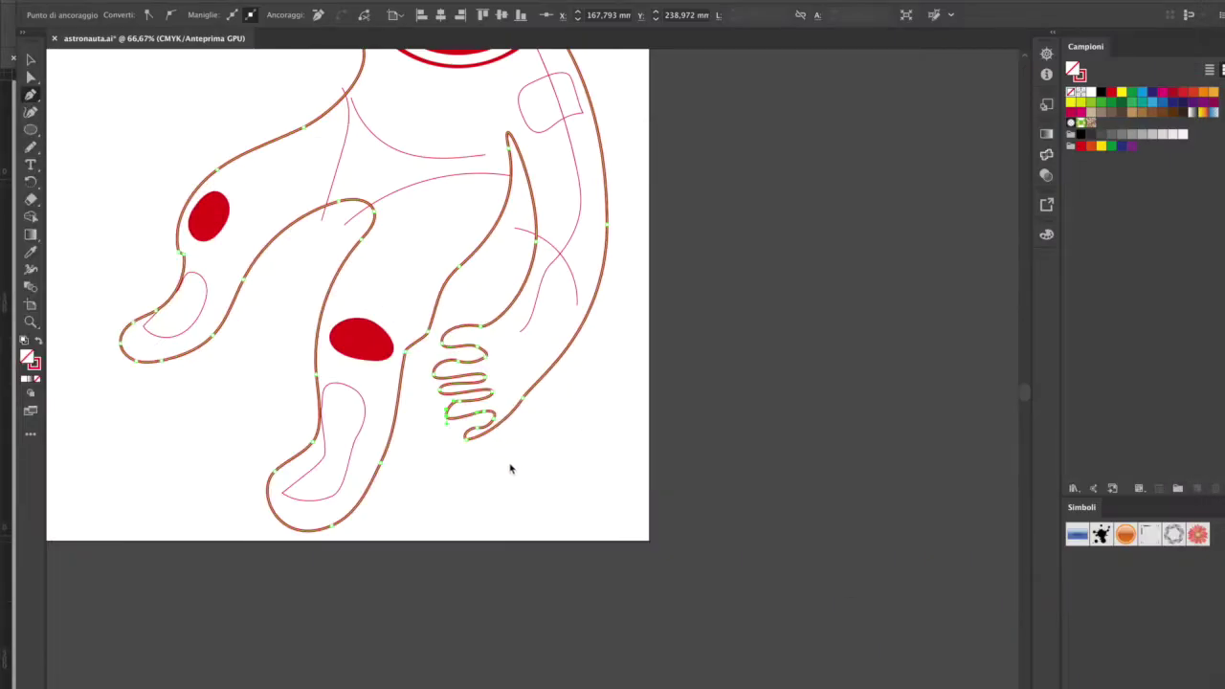
pyautogui.press('v')
pyautogui.hotkey('ctrl', '0')
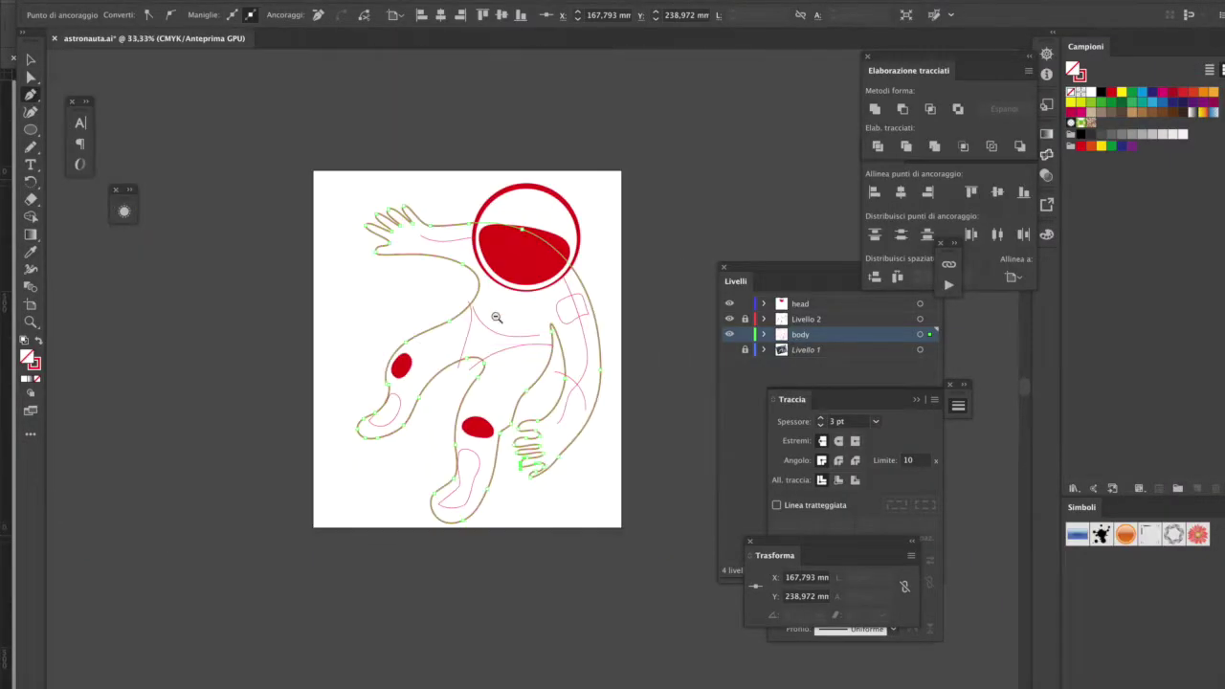
pyautogui.click(387, 162)
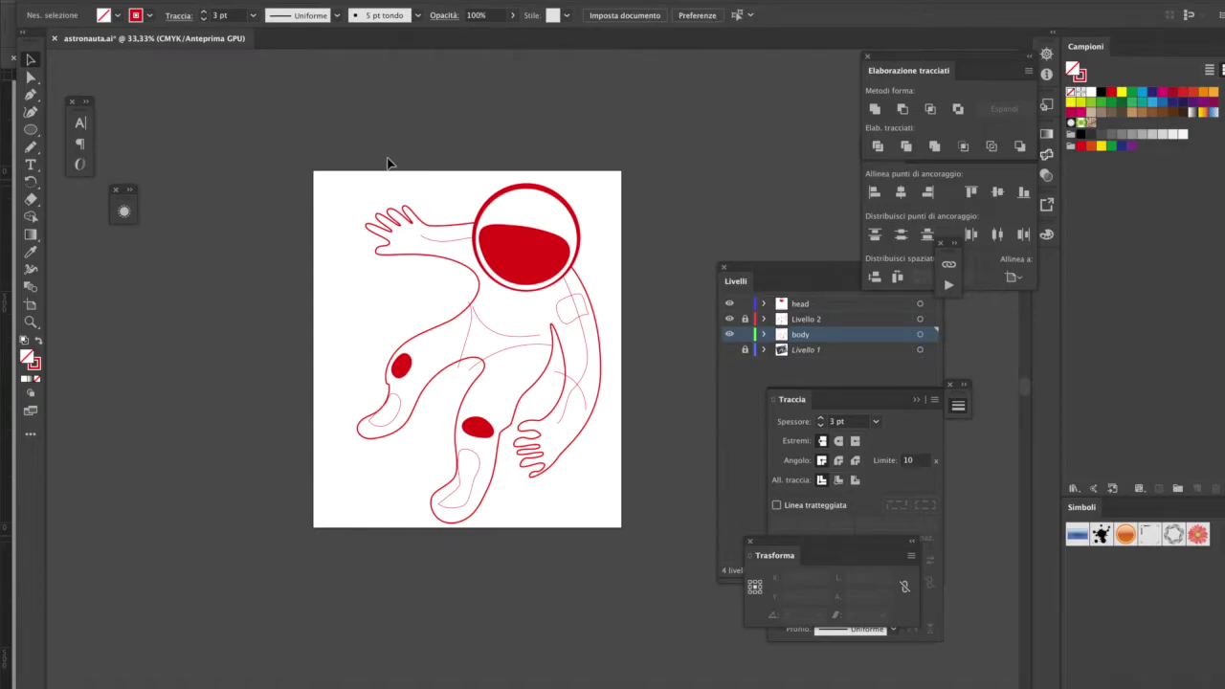
pyautogui.press('a')
pyautogui.moveTo(601, 373); pyautogui.dragTo(599, 448)
pyautogui.click(543, 426)
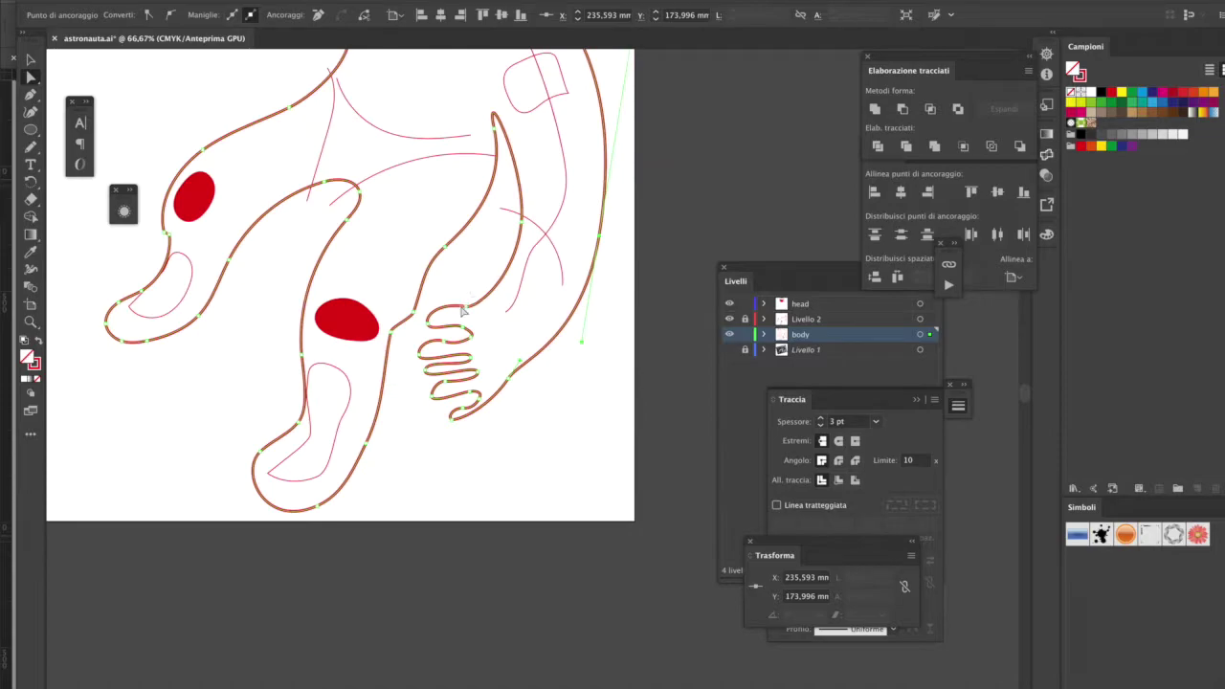
pyautogui.moveTo(331, 232); pyautogui.dragTo(322, 247)
# Step: Pull curve handles from the anchor near the hand to smooth the inner body line
pyautogui.press('p')
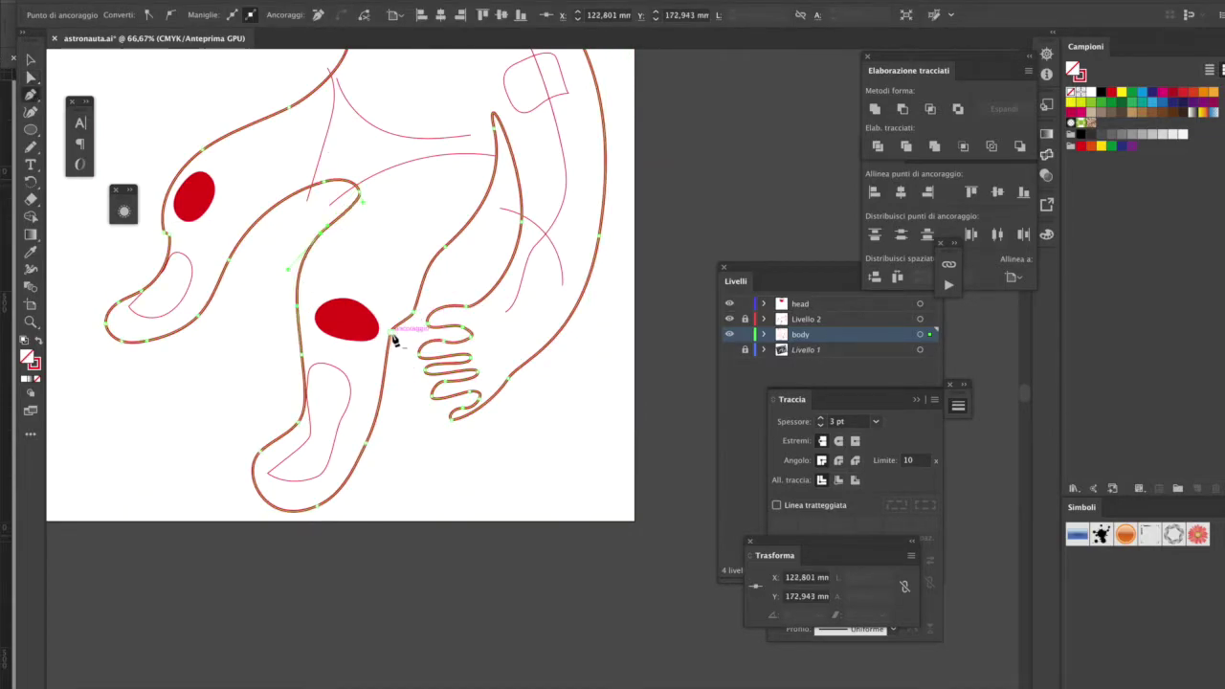
pyautogui.moveTo(393, 337); pyautogui.dragTo(382, 346)
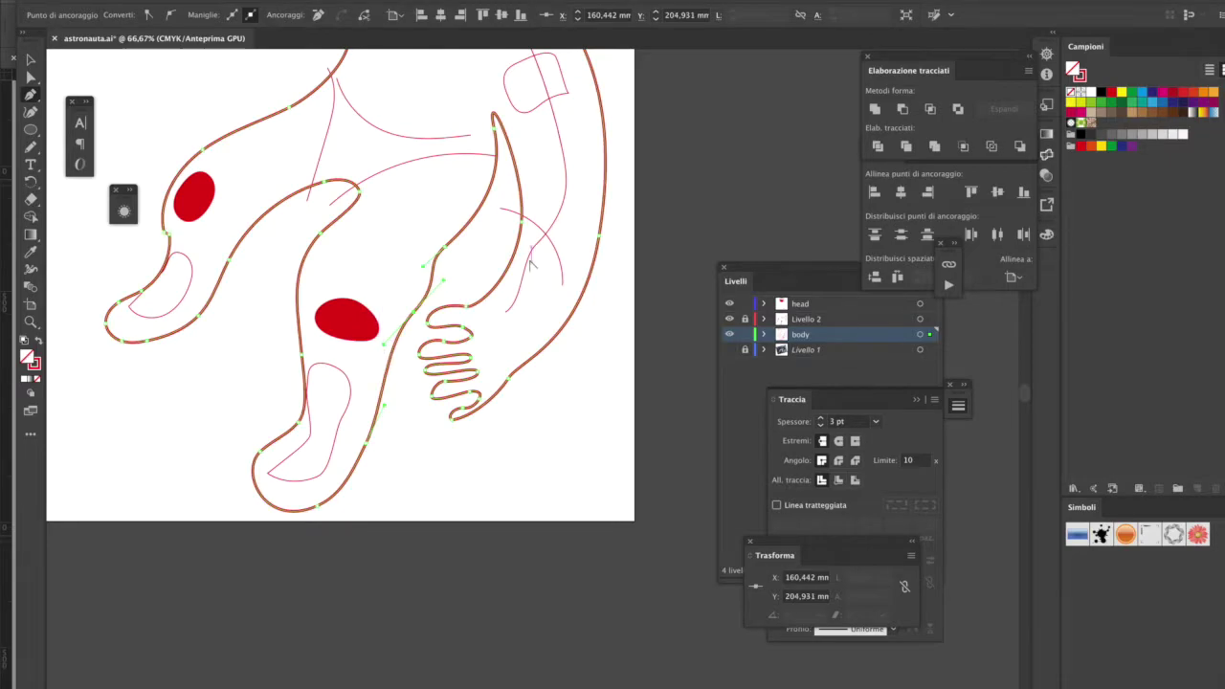
pyautogui.click(299, 379)
pyautogui.press('v')
pyautogui.click(319, 277)
pyautogui.hotkey('ctrl', '-')
pyautogui.hscroll(3, 356, 394)
pyautogui.scroll(2, 355, 394)
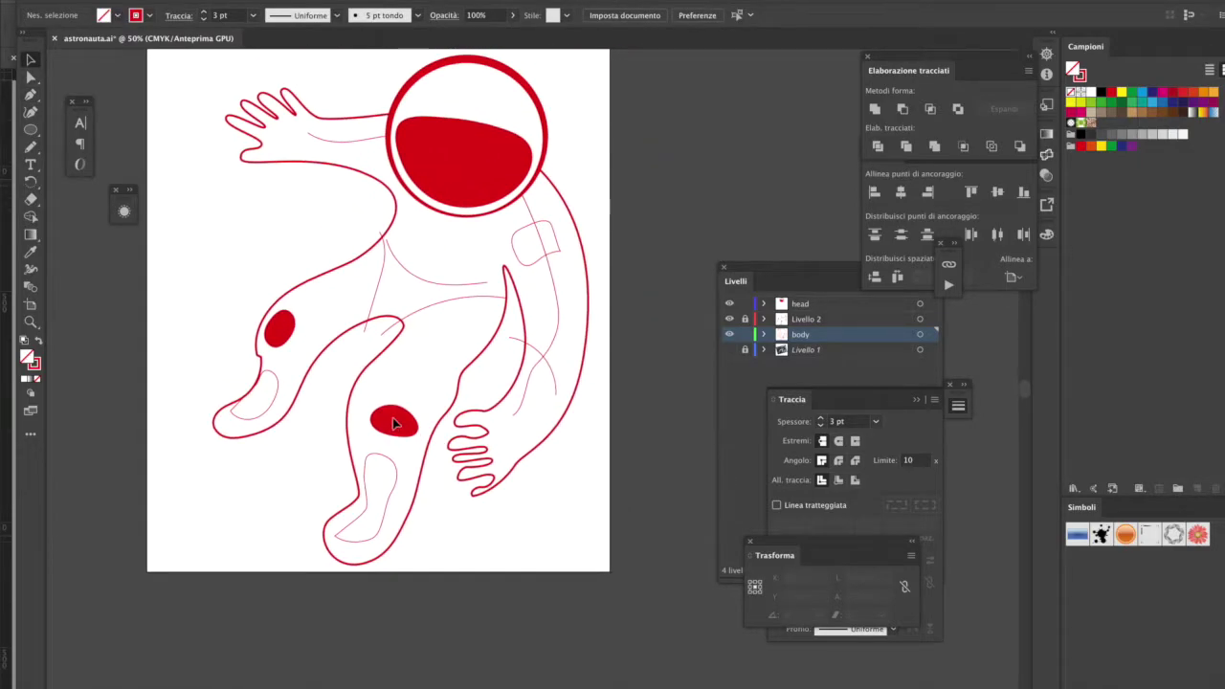
# Step: Enlarge the red knee patch up and left into a bigger oval
pyautogui.moveTo(394, 424); pyautogui.dragTo(363, 407)
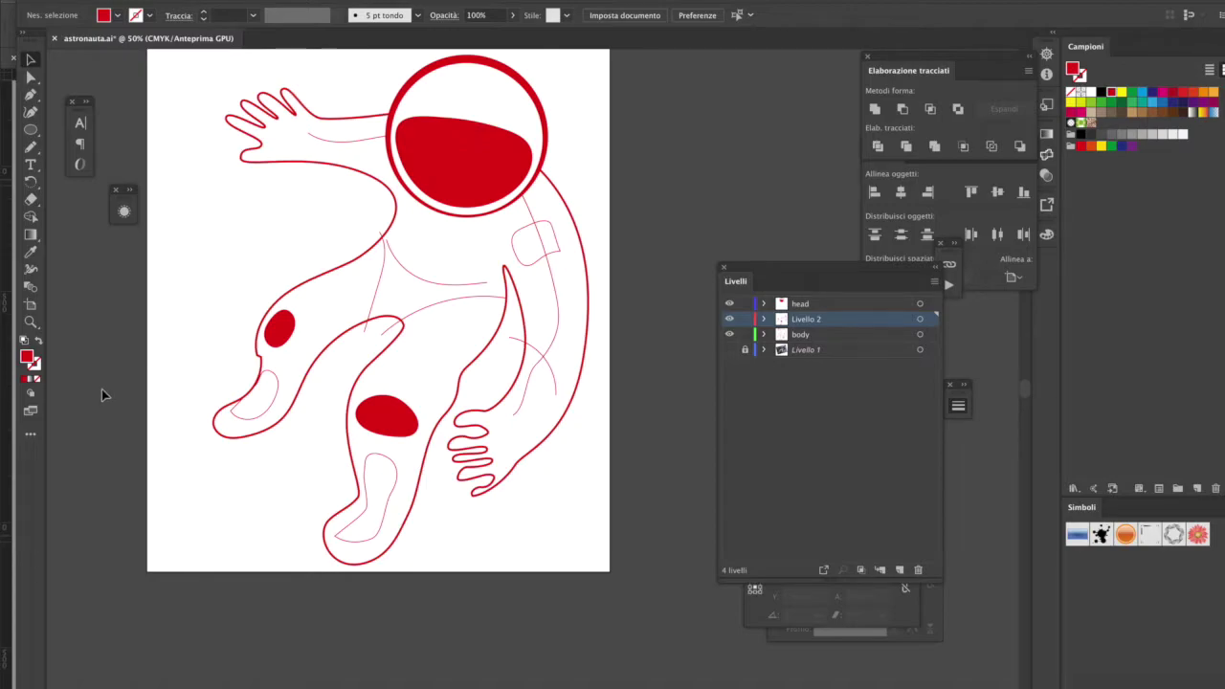
pyautogui.hotkey('ctrl', '-')
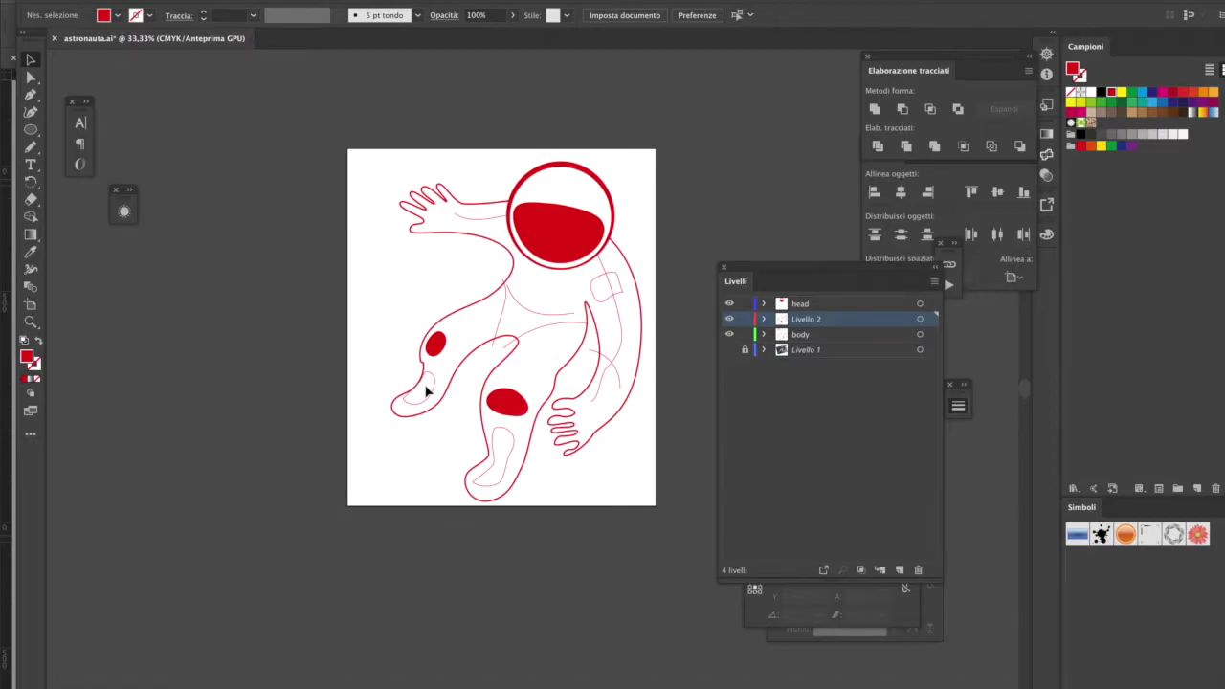
pyautogui.hotkey('ctrl', '+')
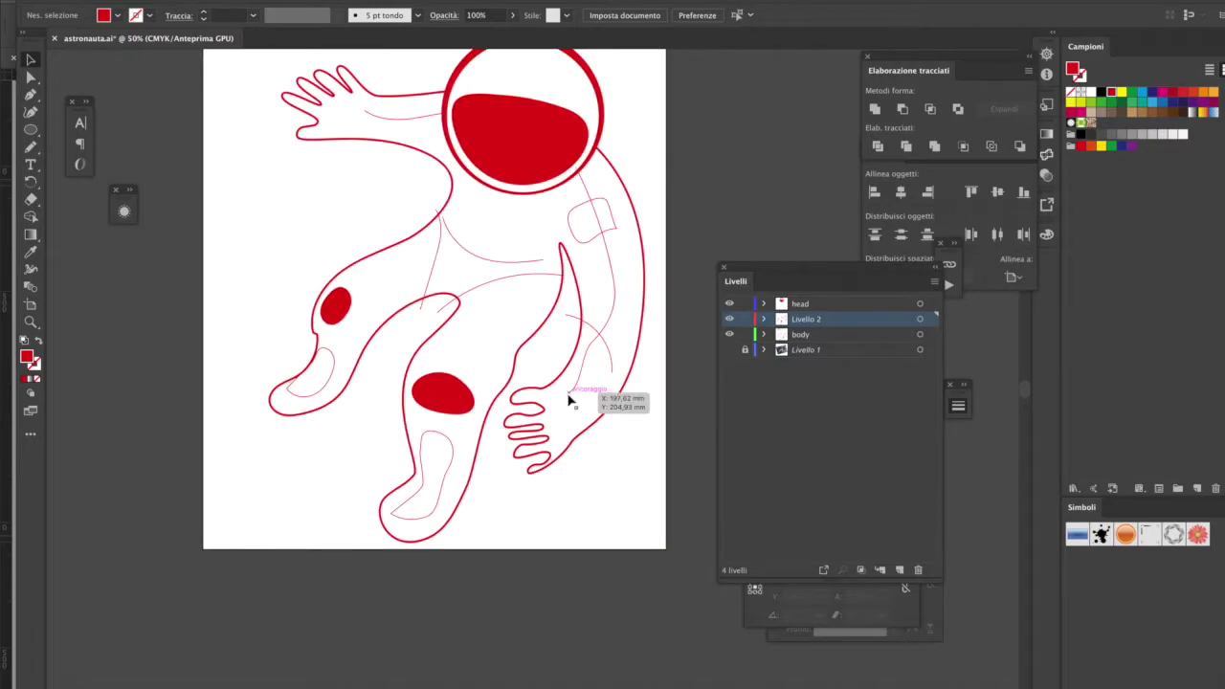
pyautogui.hotkey('ctrl', '+')
pyautogui.hotkey('ctrl', '-')
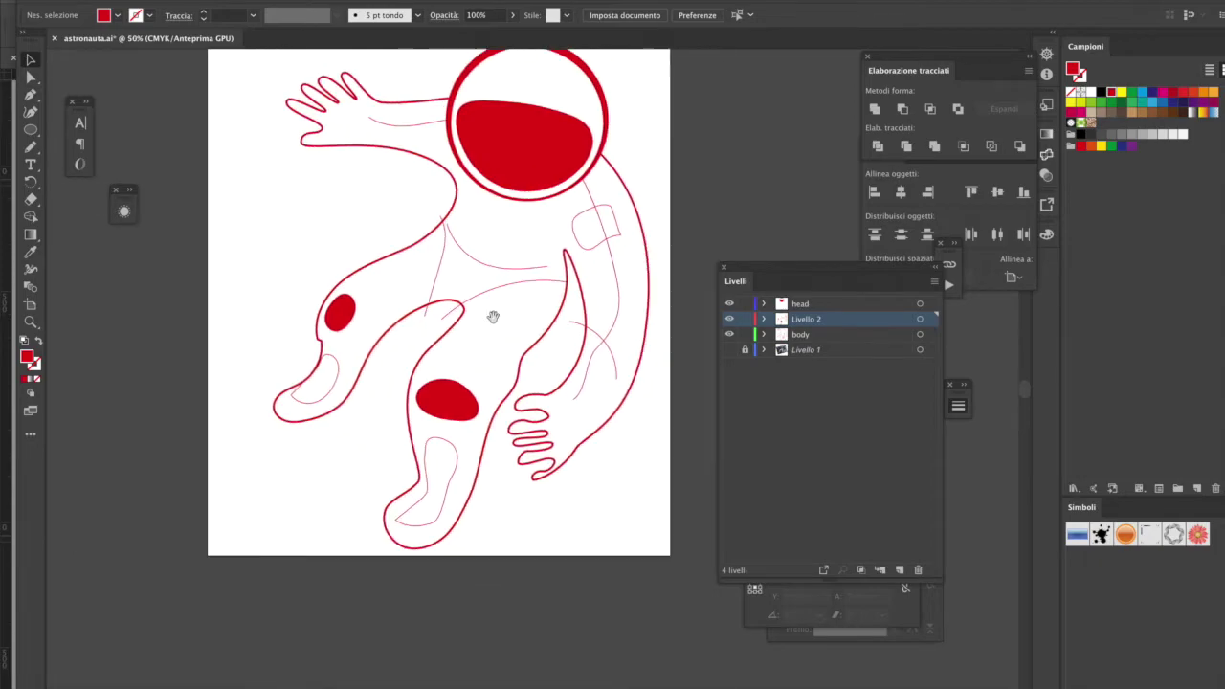
# Step: Zoom in on the hand and select the body outline with the Pen tool
pyautogui.click(587, 421)
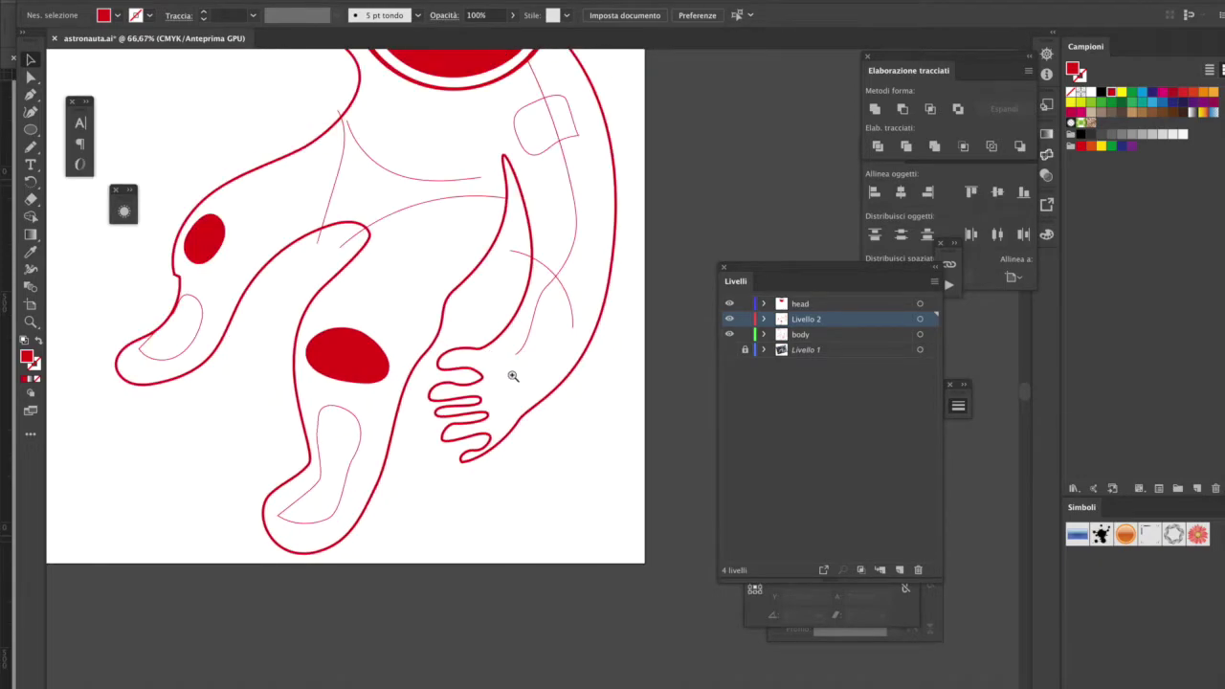
pyautogui.click(510, 374)
pyautogui.press('p')
pyautogui.keyDown('ctrl'); pyautogui.click(481, 383); pyautogui.keyUp('ctrl')
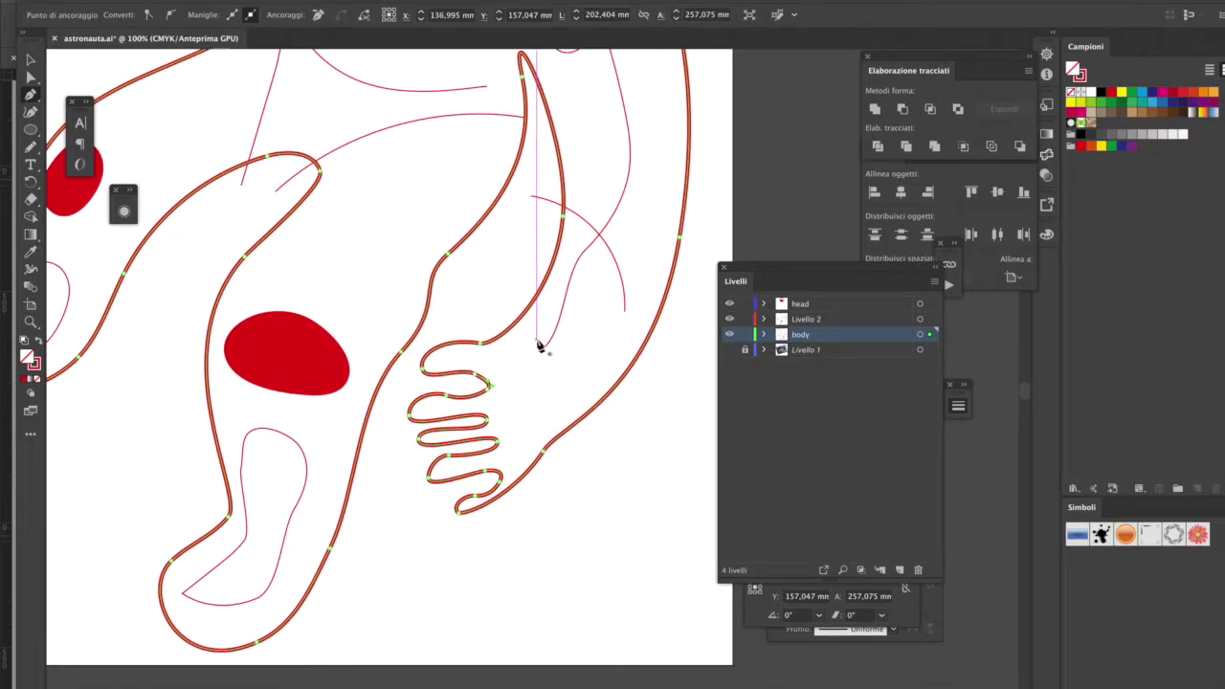
# Step: Extend the second, third and fourth fingers further left and reshape the fingertip curve
pyautogui.moveTo(409, 416)
pyautogui.mouseDown()
pyautogui.moveTo(391, 418)
pyautogui.moveTo(406, 479)
pyautogui.mouseUp()
pyautogui.moveTo(457, 510); pyautogui.dragTo(433, 515)
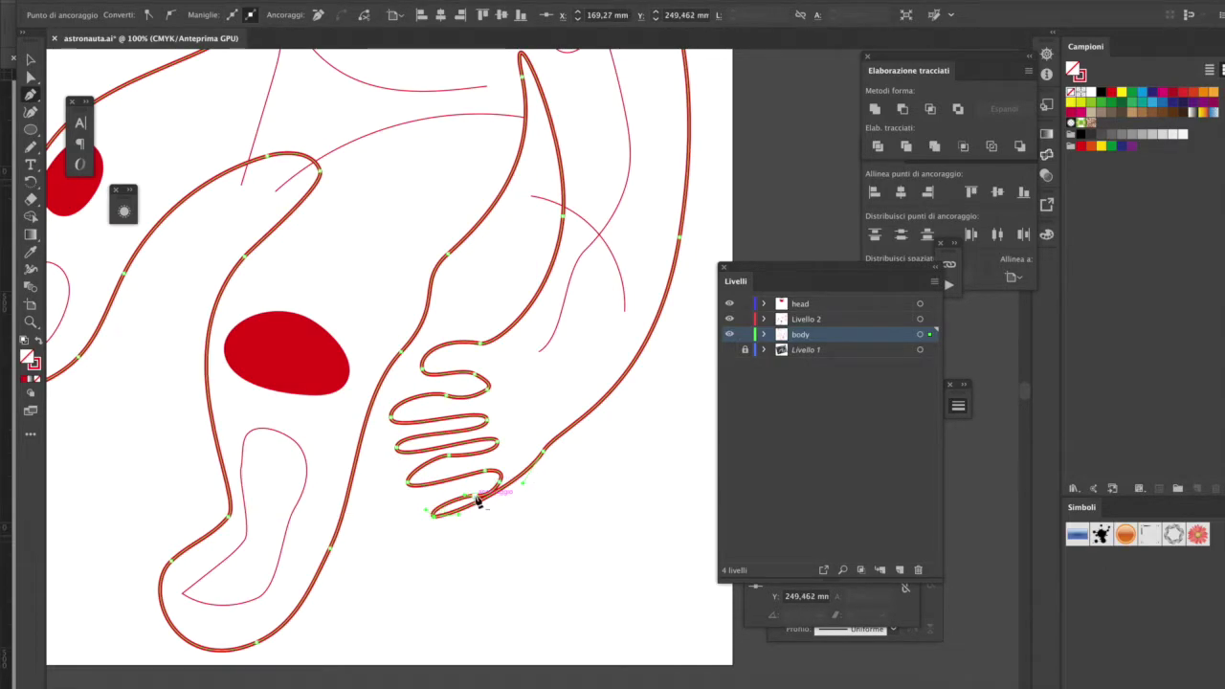
pyautogui.click(427, 504)
pyautogui.click(426, 505)
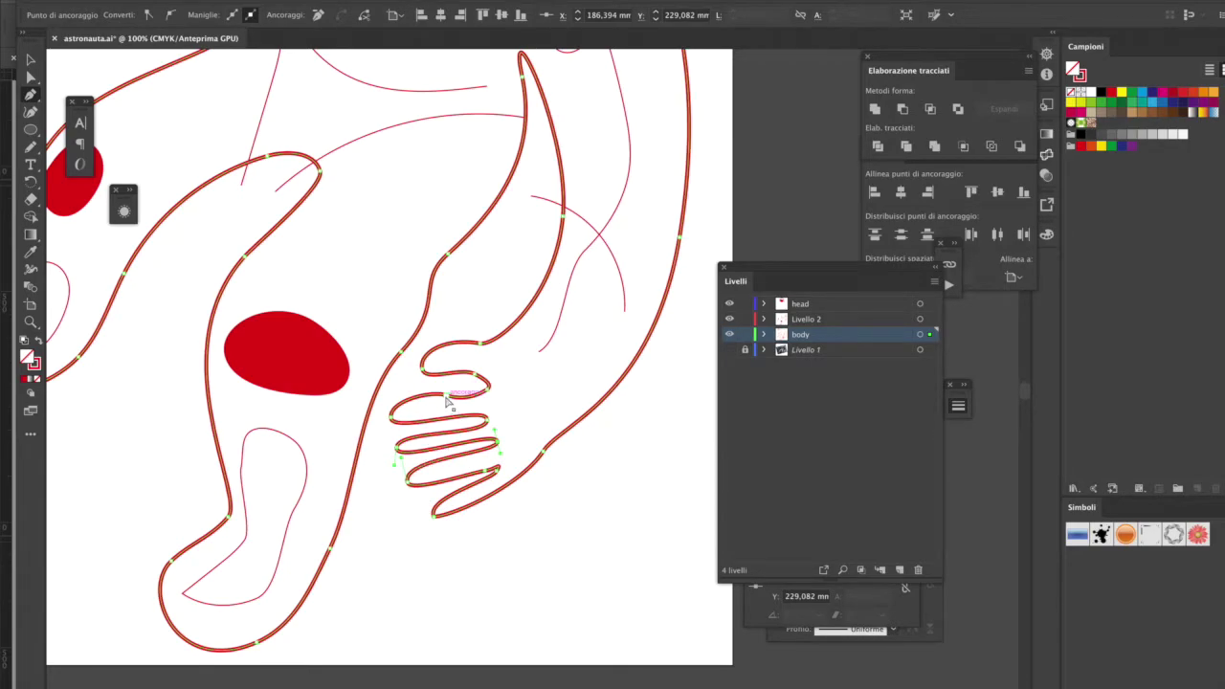
pyautogui.moveTo(430, 414); pyautogui.dragTo(430, 431)
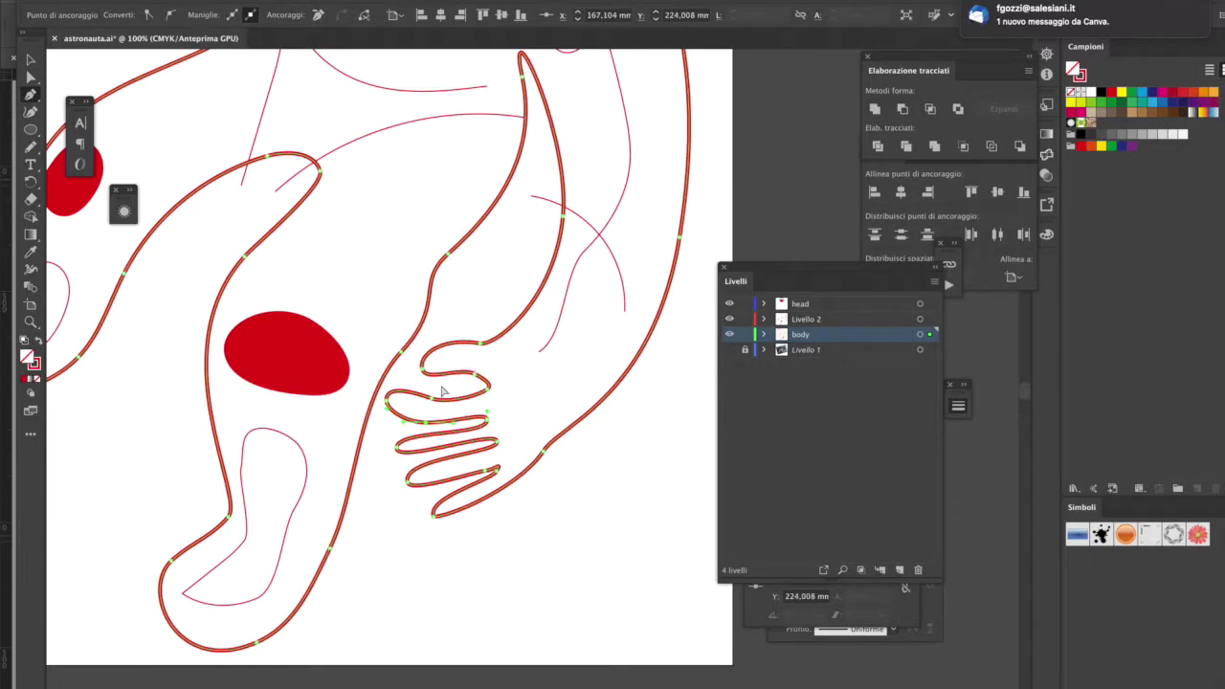
pyautogui.moveTo(437, 396); pyautogui.dragTo(389, 406)
# Step: Add an anchor at the fingertip and shape the rounded finger end into a point
pyautogui.click(387, 406)
pyautogui.click(437, 396)
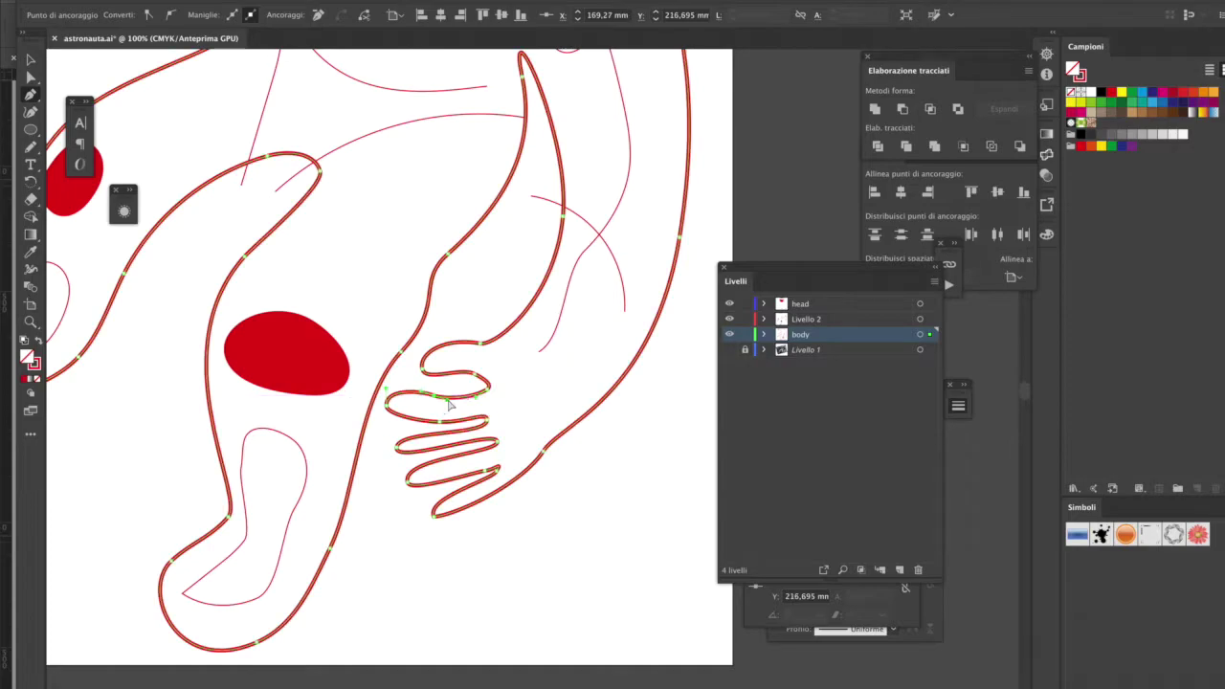
pyautogui.click(481, 380)
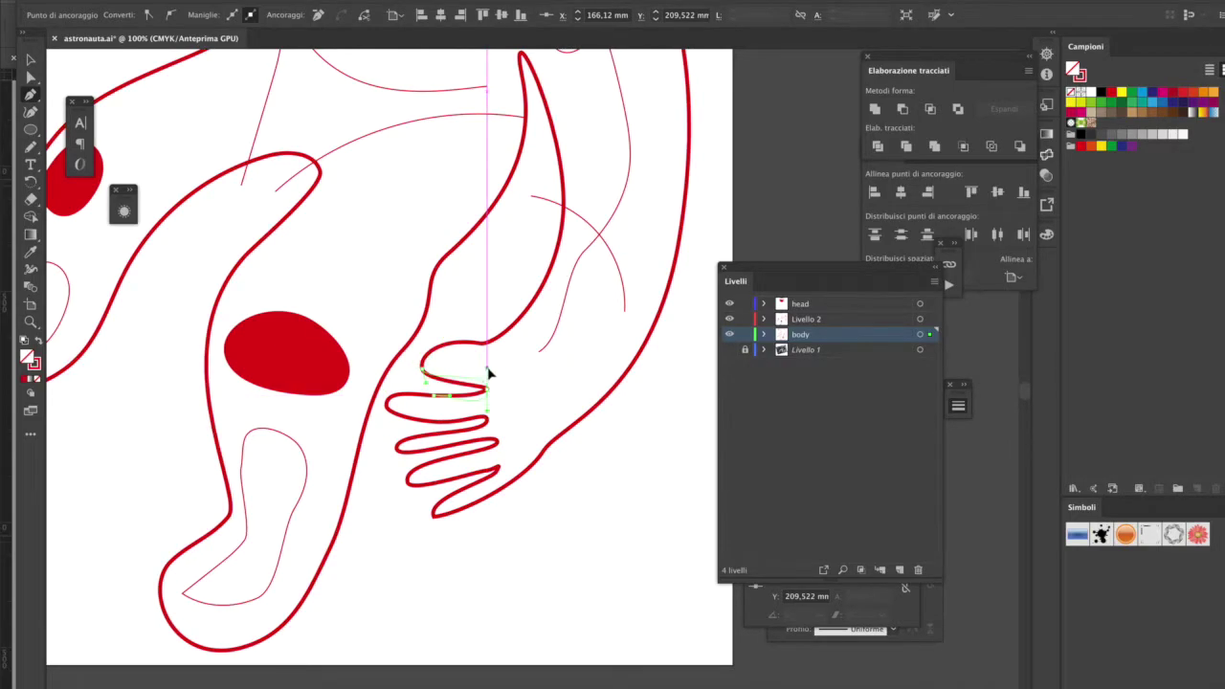
pyautogui.moveTo(422, 369); pyautogui.dragTo(420, 396)
pyautogui.click(437, 406)
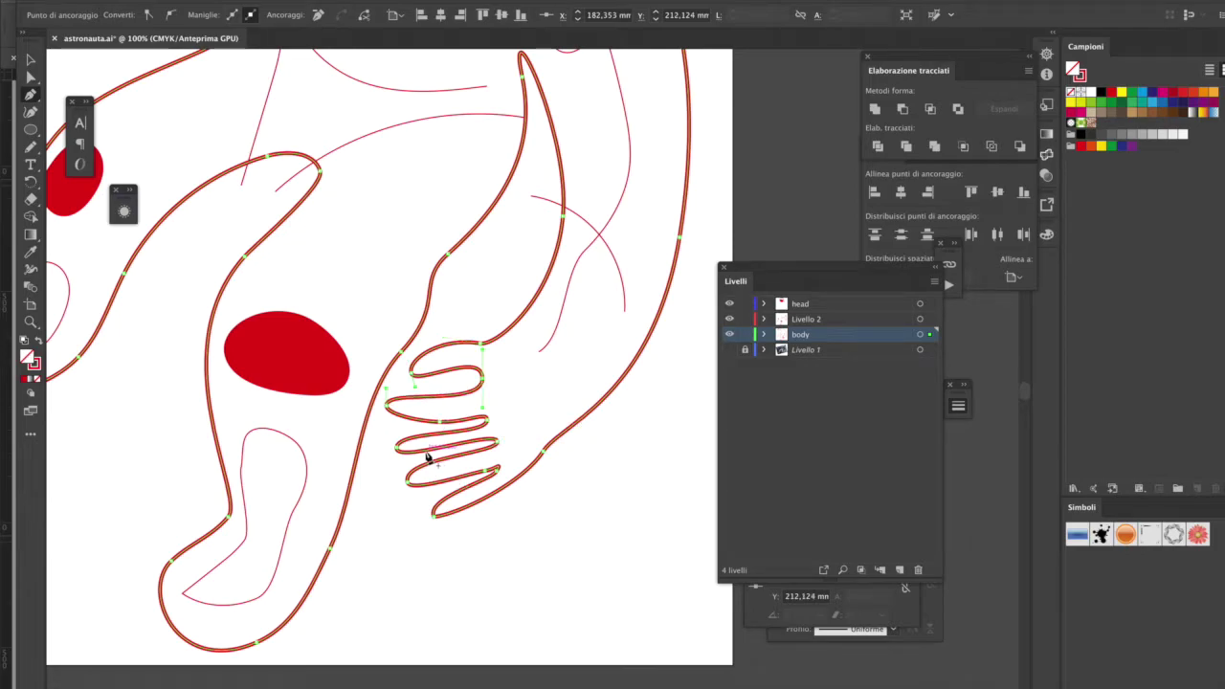
pyautogui.click(480, 406)
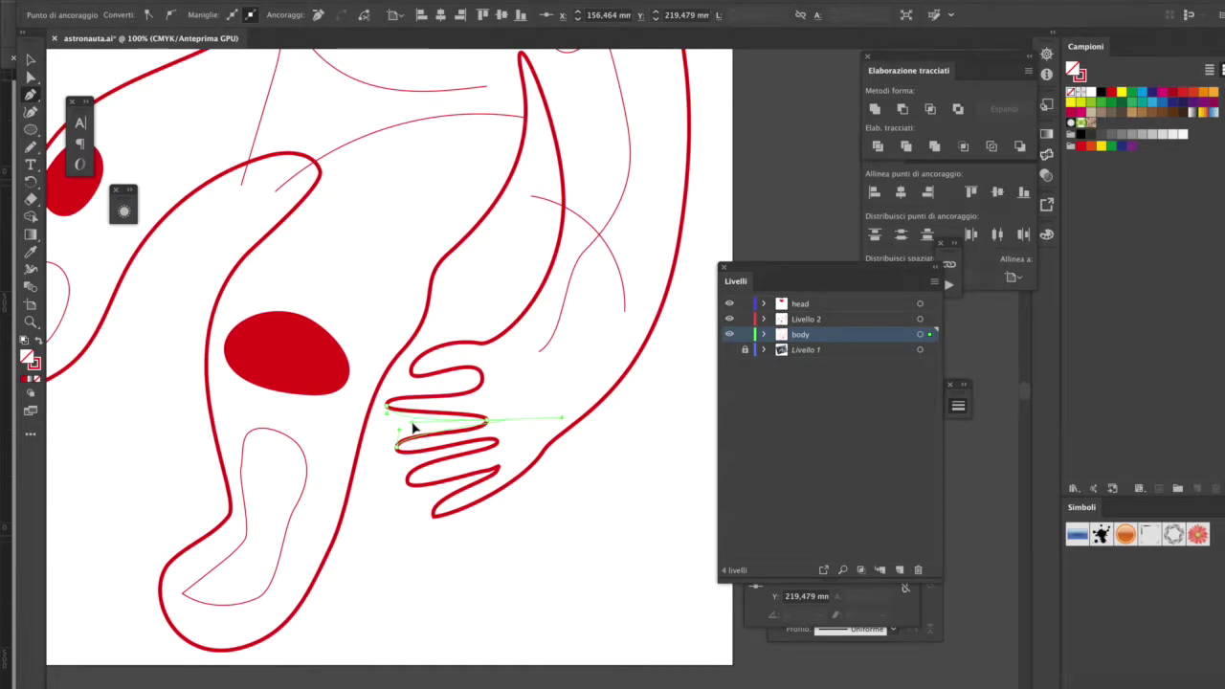
pyautogui.moveTo(488, 419); pyautogui.dragTo(507, 419)
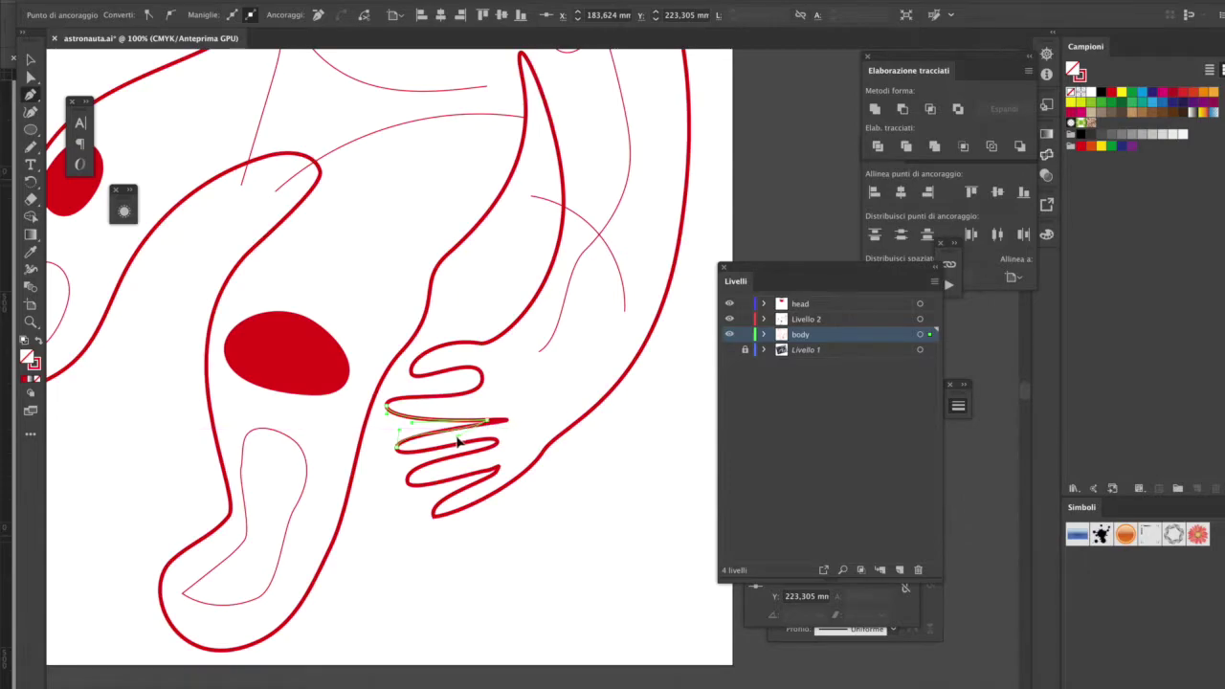
pyautogui.moveTo(507, 419); pyautogui.dragTo(488, 418)
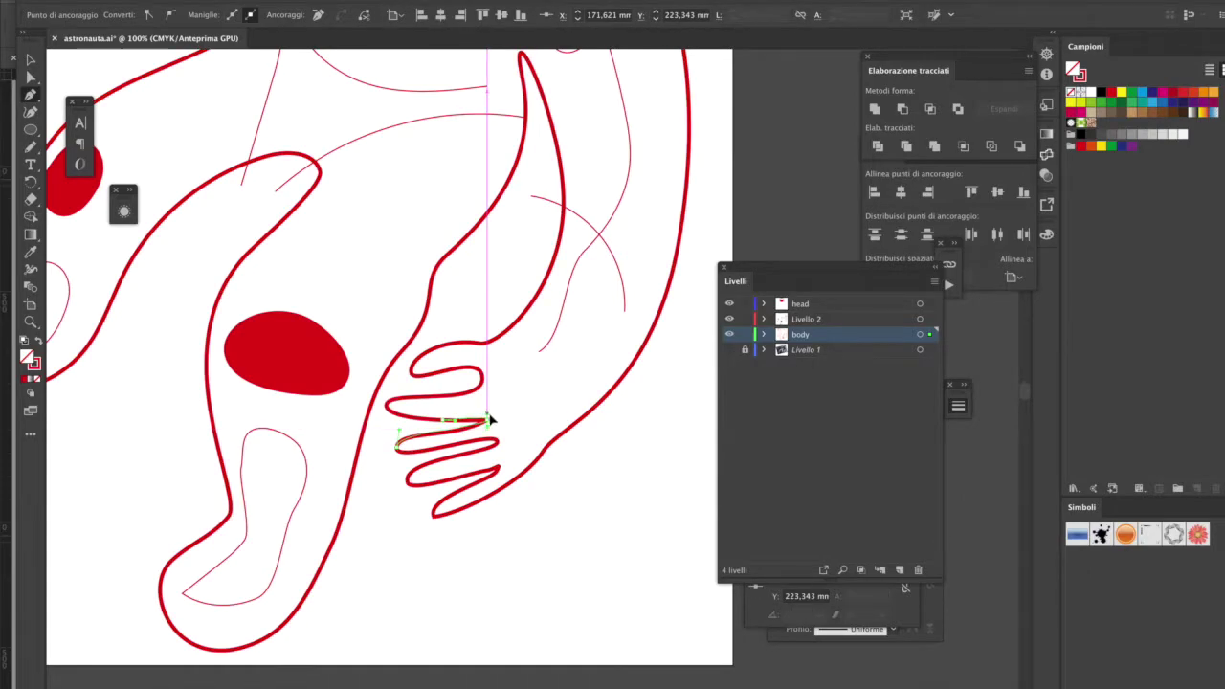
# Step: Reshape the lower fingers and thumb, and smooth the wrist curve into the arm
pyautogui.moveTo(446, 451)
pyautogui.mouseDown()
pyautogui.moveTo(456, 458)
pyautogui.moveTo(465, 430)
pyautogui.mouseUp()
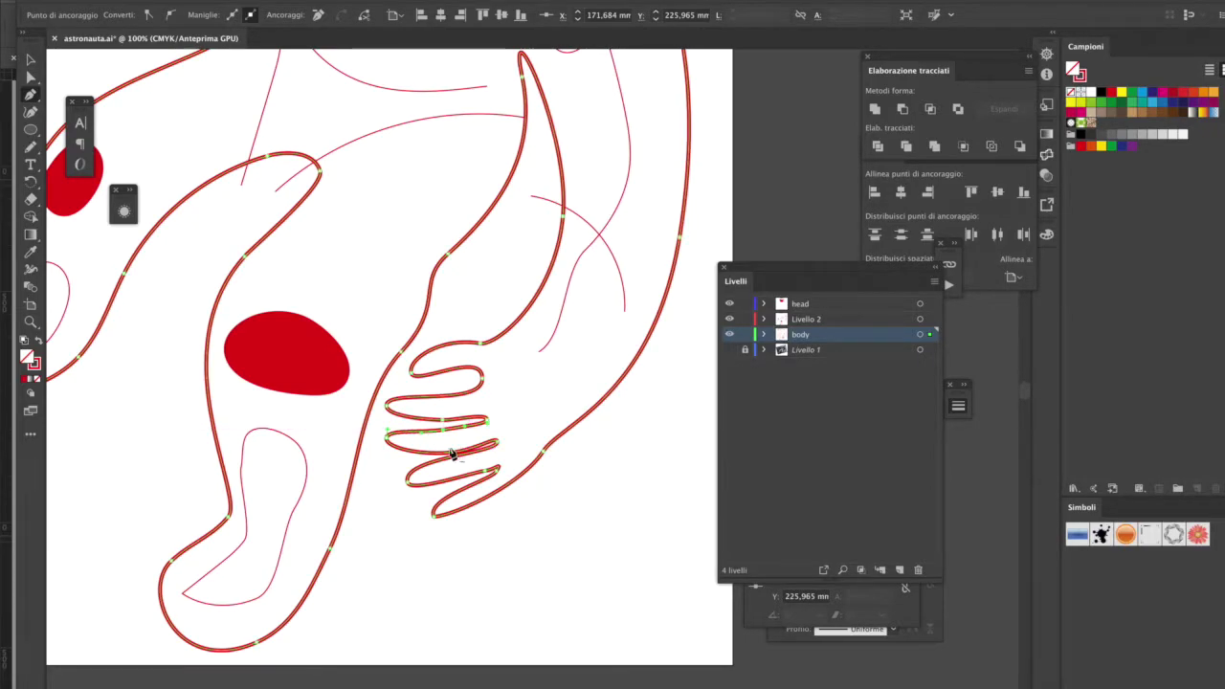
pyautogui.moveTo(499, 453); pyautogui.dragTo(490, 446)
pyautogui.moveTo(407, 489); pyautogui.dragTo(396, 475)
pyautogui.moveTo(435, 515); pyautogui.dragTo(415, 502)
pyautogui.moveTo(541, 461); pyautogui.dragTo(525, 485)
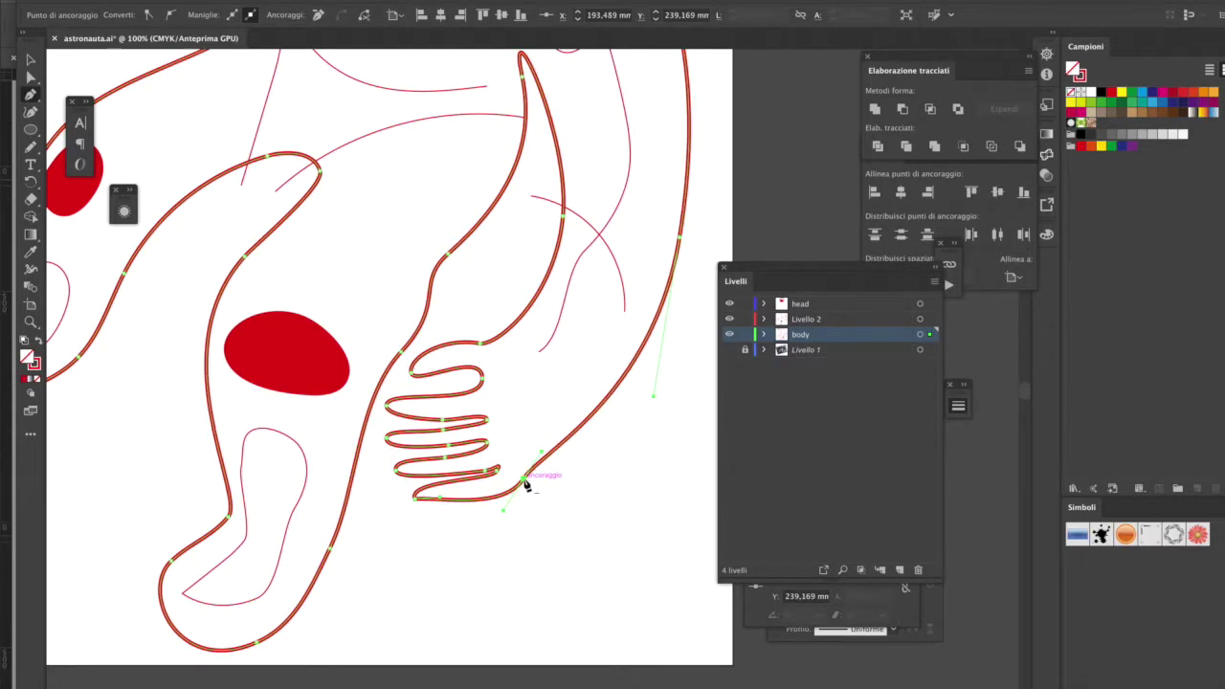
pyautogui.hotkey('ctrl', '-')
pyautogui.hotkey('ctrl', '-')
pyautogui.hotkey('ctrl', '-')
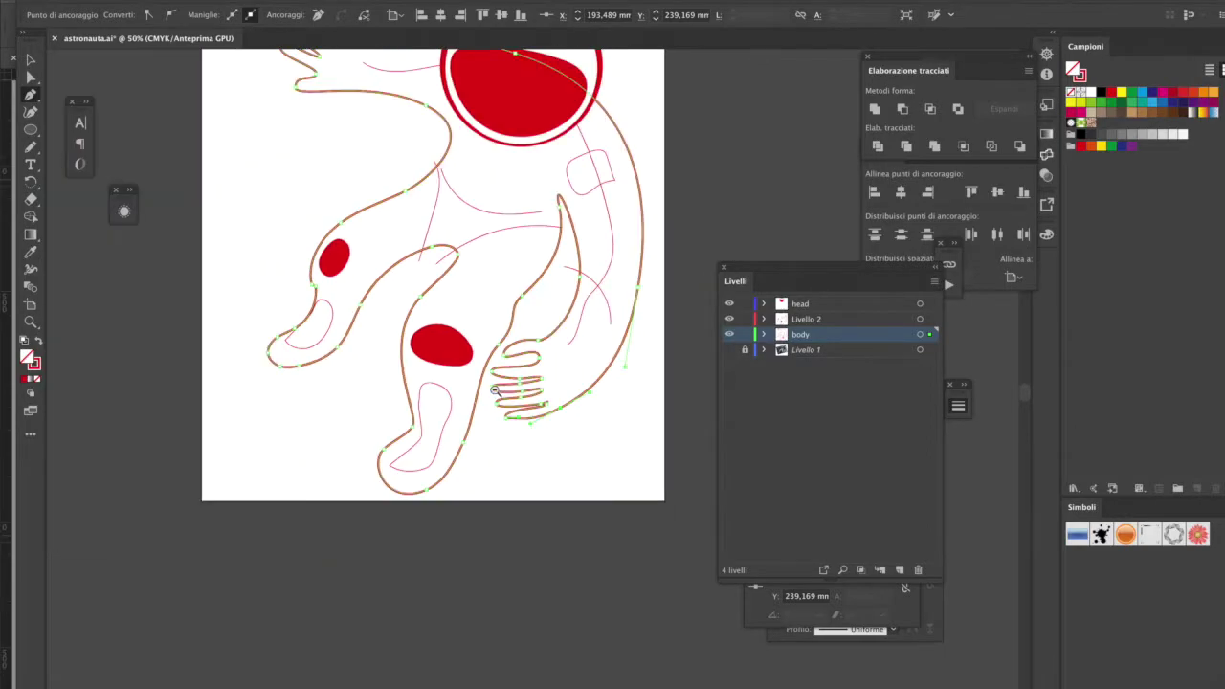
# Step: Select anchors on the hand path and move one to reshape the fingers
pyautogui.keyDown('ctrl'); pyautogui.click(593, 437); pyautogui.keyUp('ctrl')
pyautogui.hotkey('ctrl', '+')
pyautogui.hotkey('ctrl', '+')
pyautogui.hotkey('ctrl', '+')
pyautogui.hotkey('ctrl', '+')
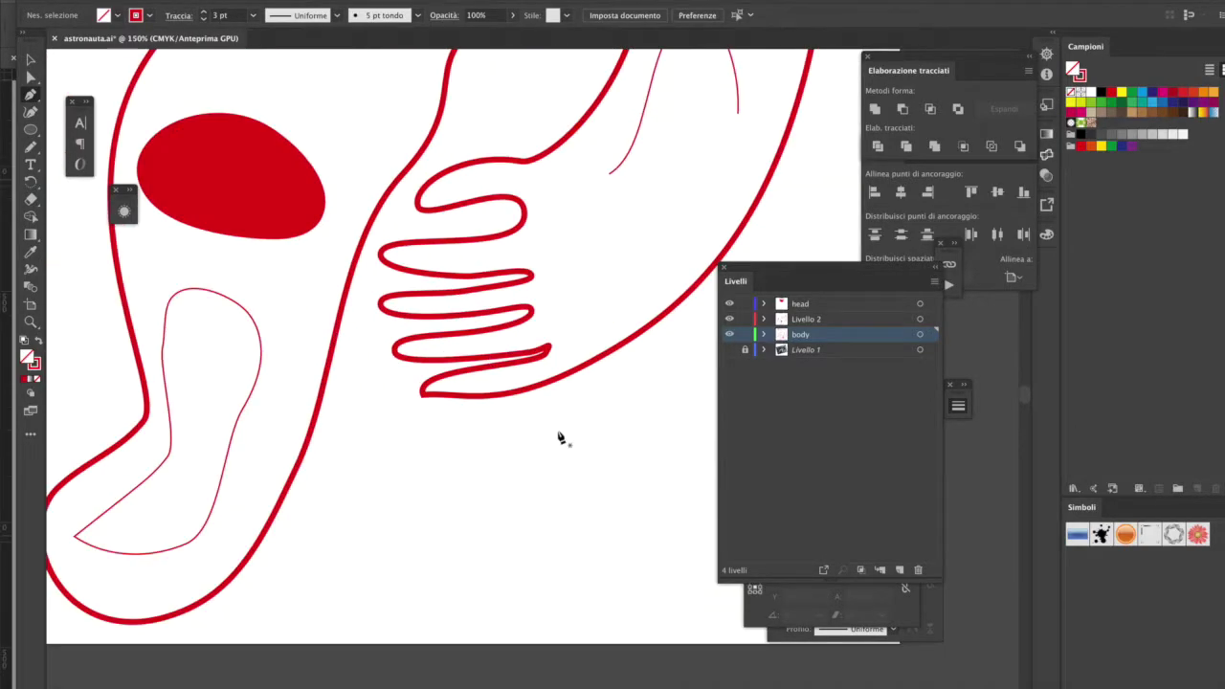
pyautogui.keyDown('ctrl'); pyautogui.click(425, 394); pyautogui.keyUp('ctrl')
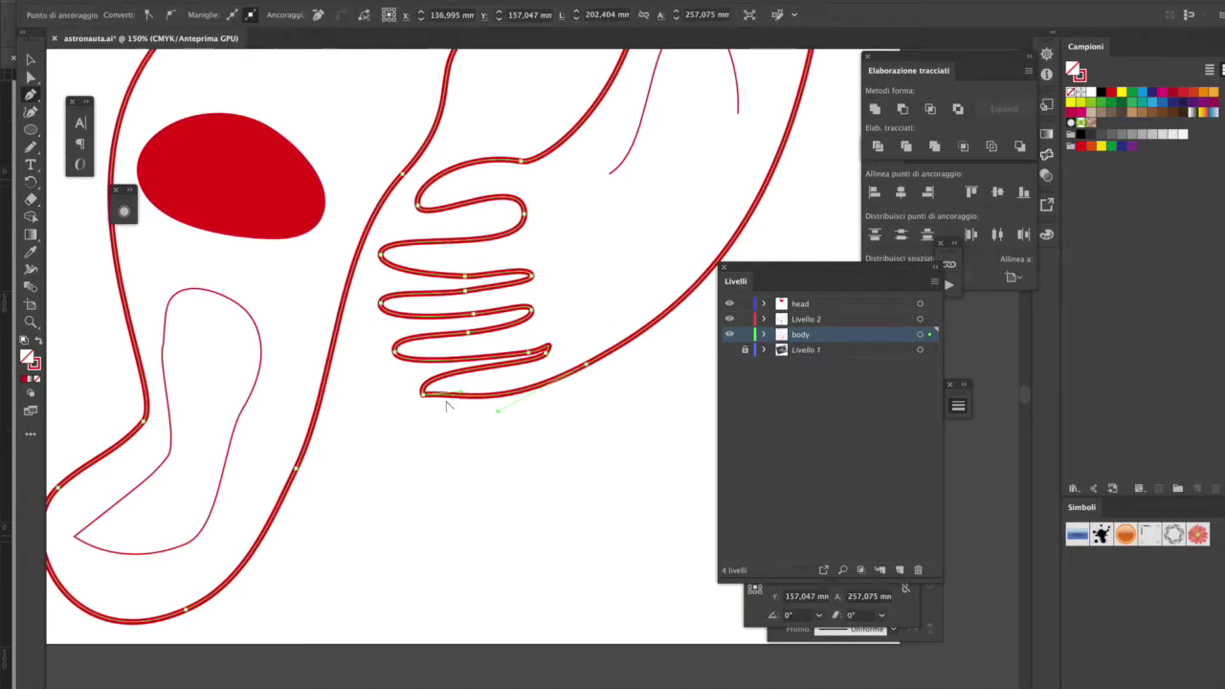
pyautogui.keyDown('ctrl'); pyautogui.click(466, 364); pyautogui.keyUp('ctrl')
pyautogui.keyDown('ctrl'); pyautogui.click(545, 351); pyautogui.keyUp('ctrl')
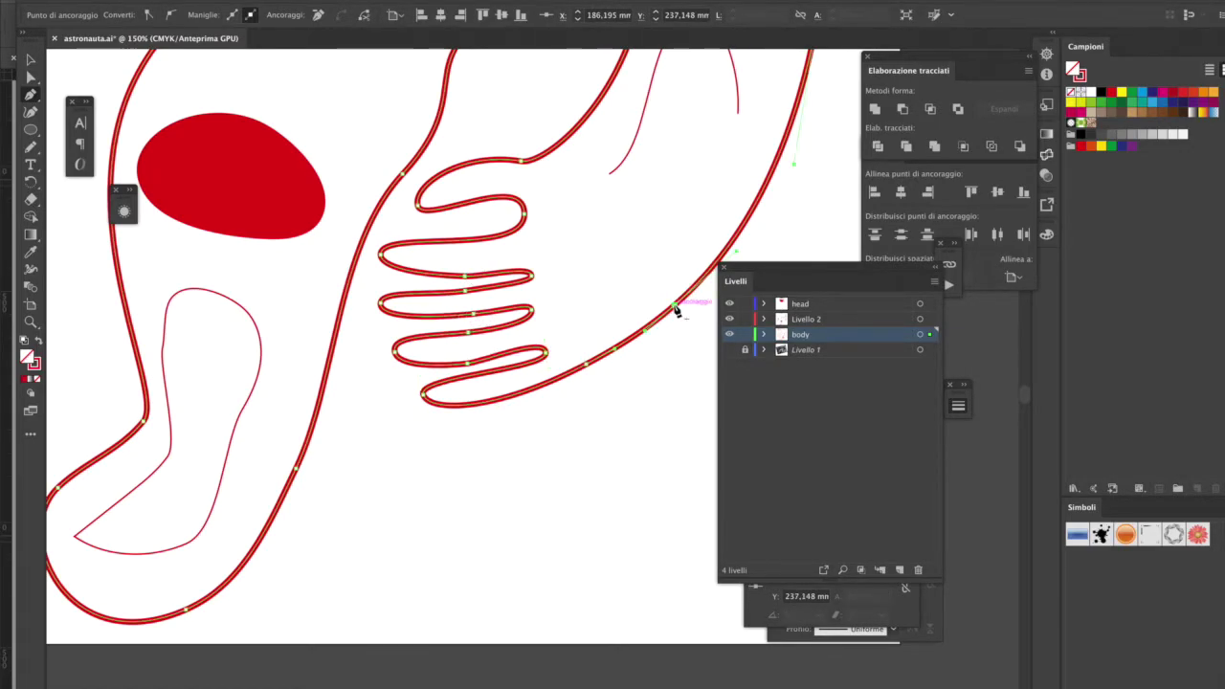
pyautogui.hotkey('ctrl', '-')
pyautogui.hotkey('ctrl', '-')
pyautogui.moveTo(462, 423); pyautogui.dragTo(481, 417)
# Step: Pull the last finger's anchor down, draw out its handles, and shift the loops about 11.62 mm right
pyautogui.hotkey('ctrl', 'a')
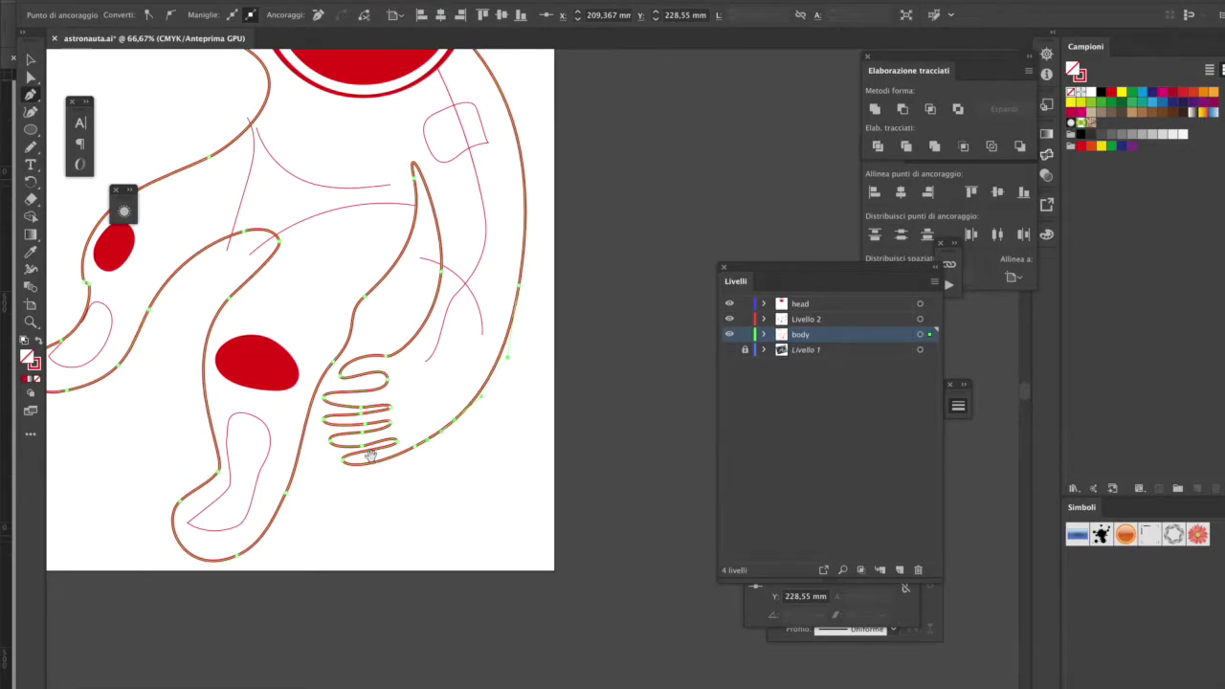
pyautogui.hotkey('ctrl', '+')
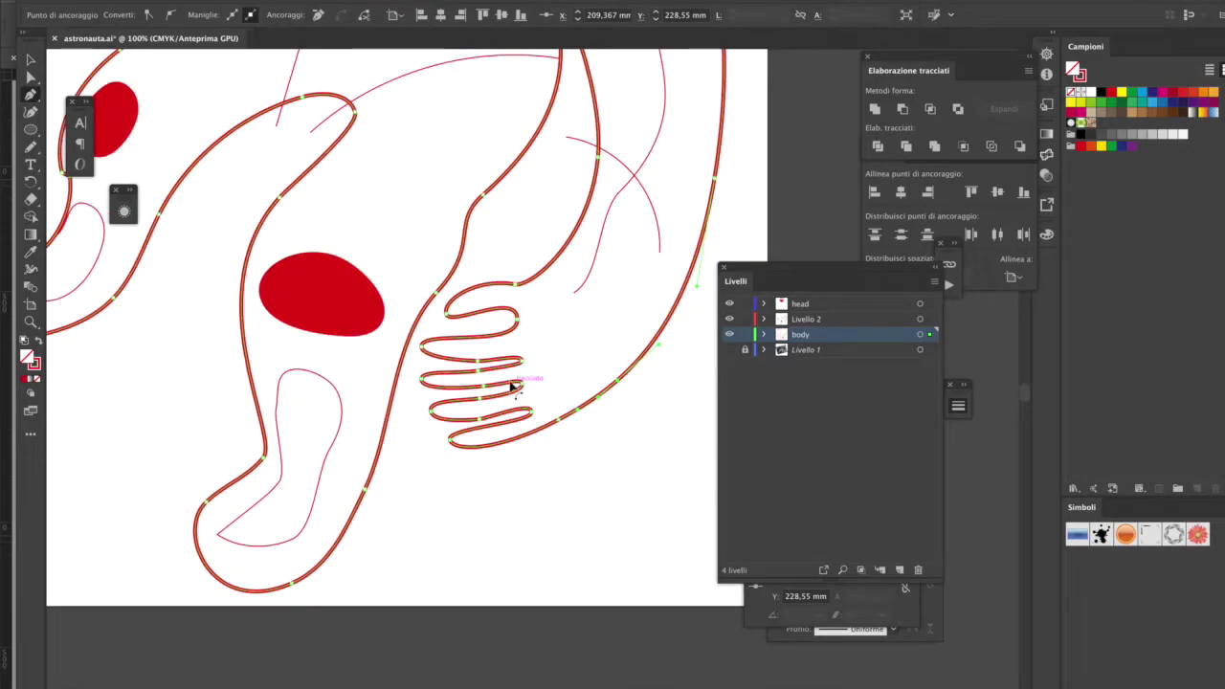
pyautogui.moveTo(452, 444); pyautogui.dragTo(454, 469)
pyautogui.moveTo(432, 415); pyautogui.dragTo(472, 424)
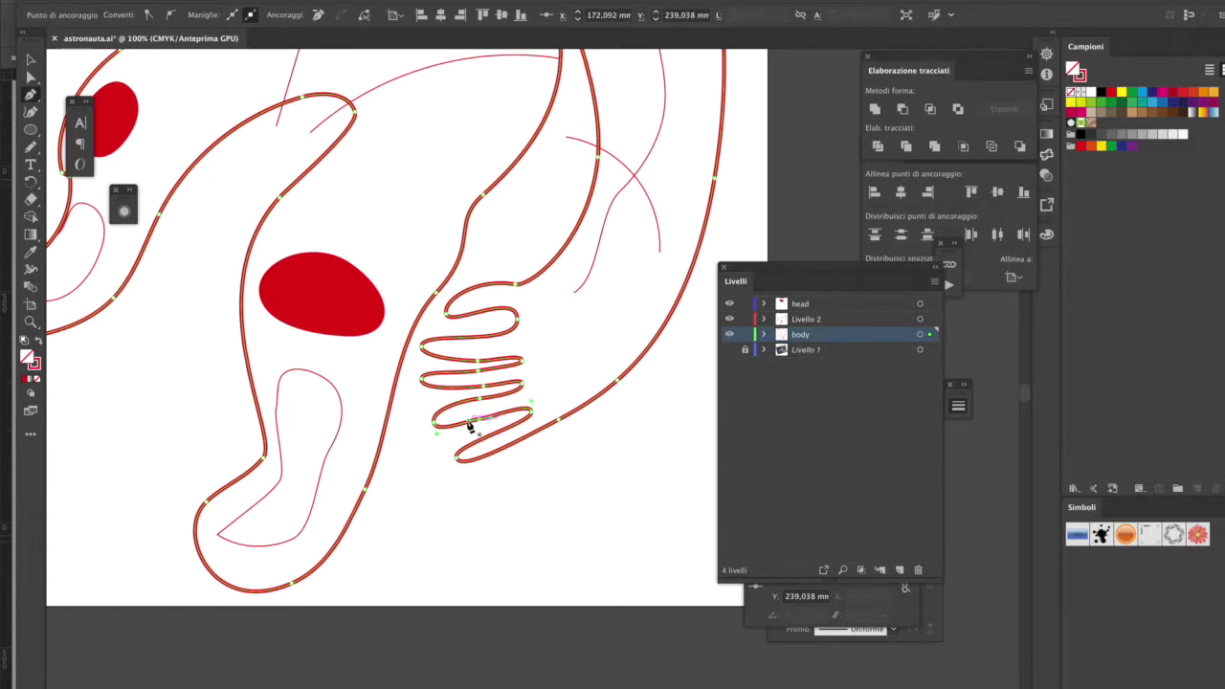
pyautogui.moveTo(460, 460); pyautogui.dragTo(504, 486)
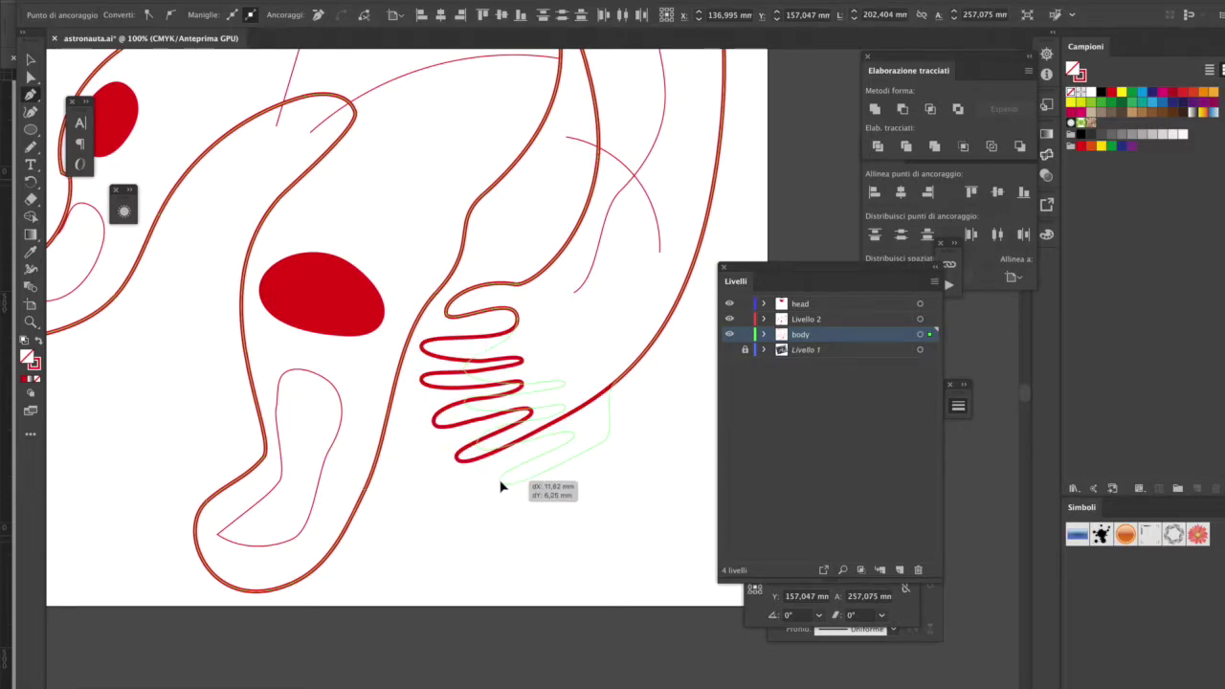
# Step: Delete the stacked finger-loop anchors and reshape the remaining finger curve
pyautogui.moveTo(479, 369)
pyautogui.mouseDown()
pyautogui.moveTo(456, 390)
pyautogui.moveTo(555, 347)
pyautogui.mouseUp()
pyautogui.click(504, 489)
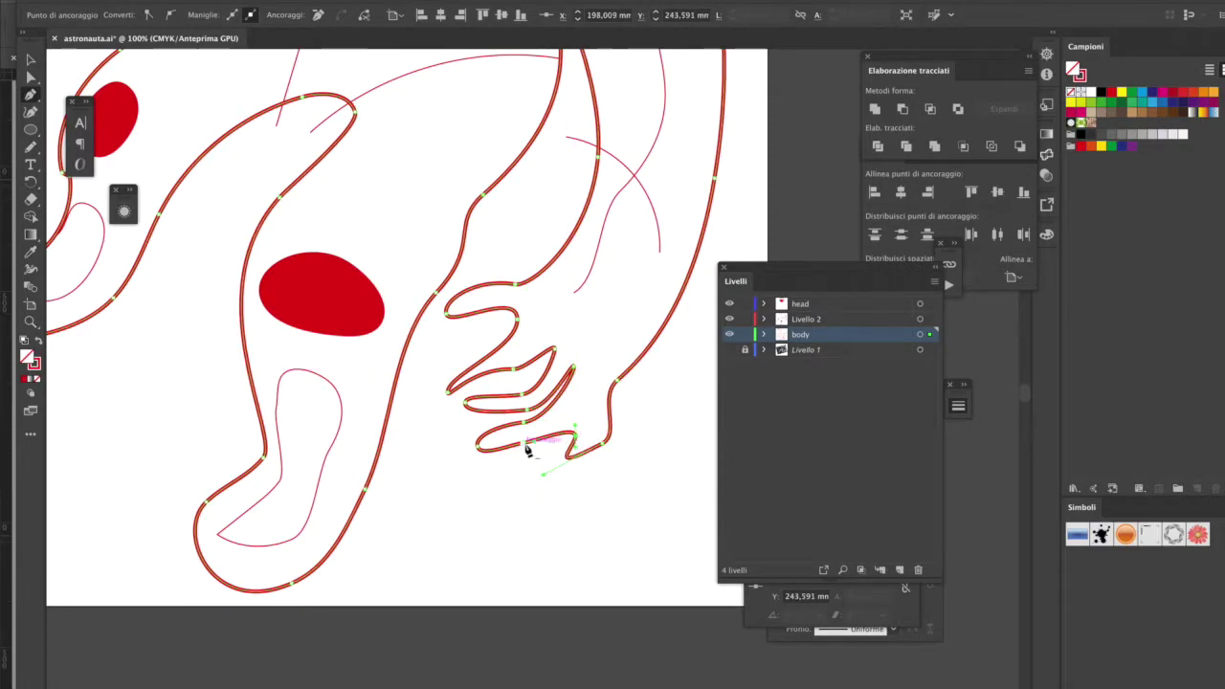
pyautogui.click(484, 451)
pyautogui.moveTo(470, 402)
pyautogui.mouseDown()
pyautogui.moveTo(517, 375)
pyautogui.moveTo(561, 418)
pyautogui.mouseUp()
# Step: Delete the stray finger paths below the hand and try cutting the hand outline with Scissors
pyautogui.press('n')
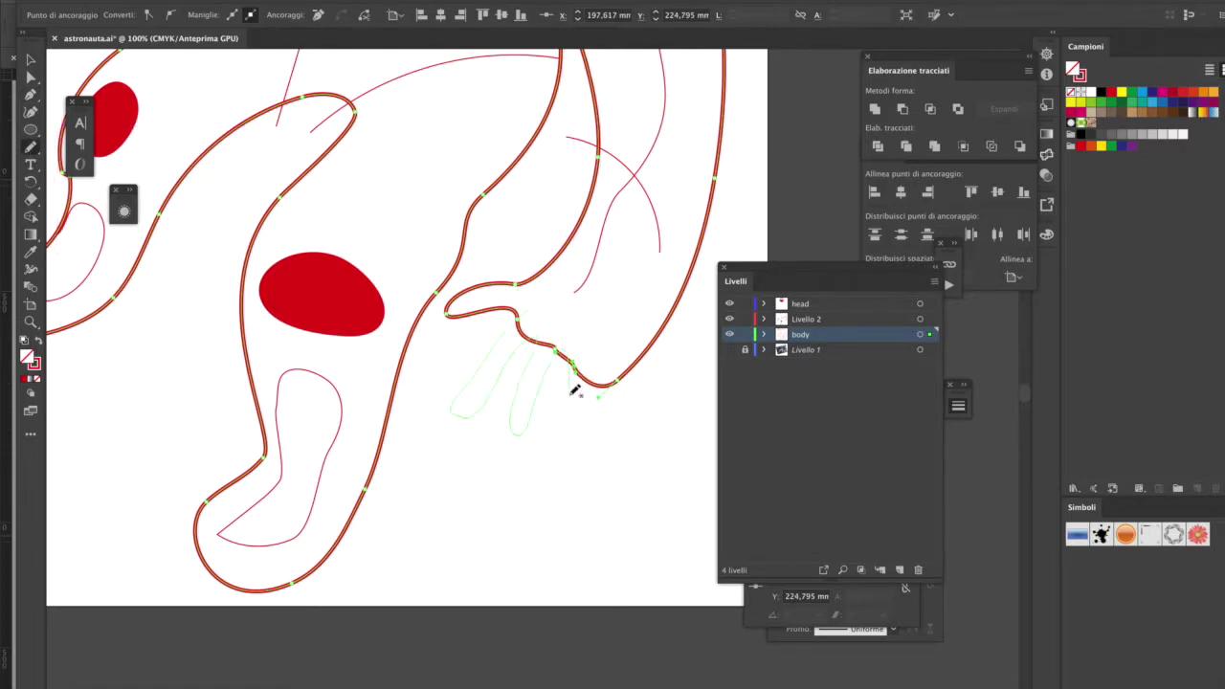
pyautogui.press('Delete')
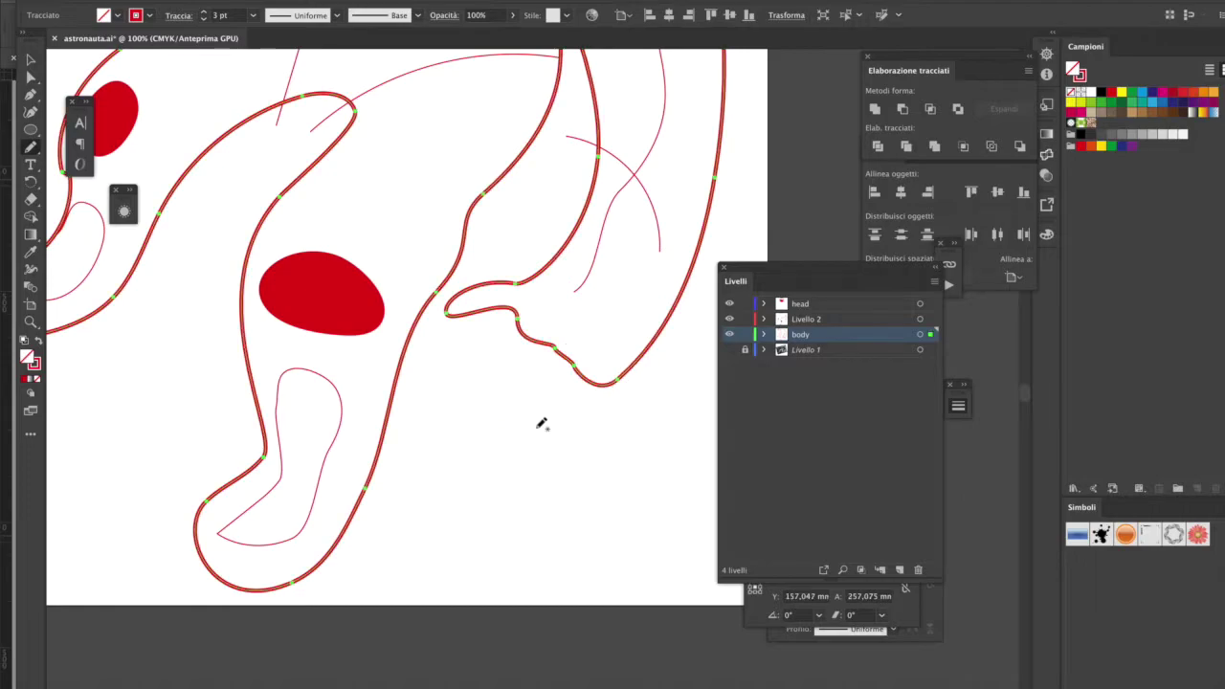
pyautogui.moveTo(31, 199); pyautogui.dragTo(96, 210)
pyautogui.click(555, 346)
pyautogui.click(402, 290)
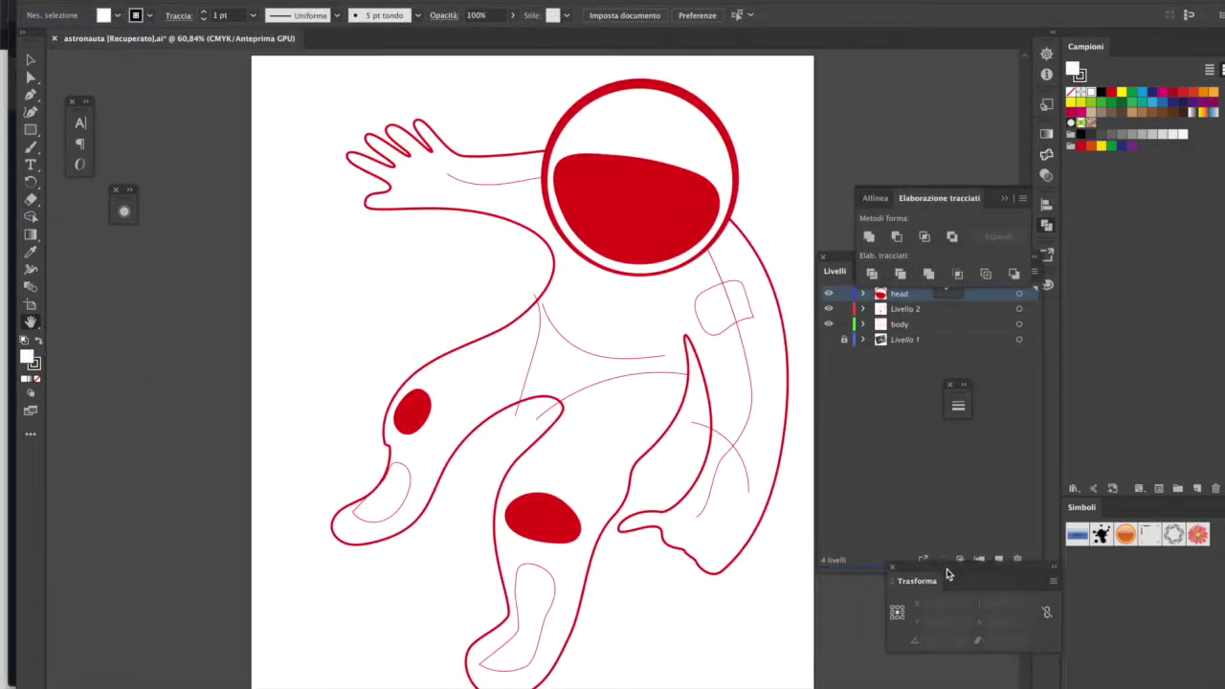
# Step: Dock the Transform panel under Layers and cut the body outline near the wrist with Scissors
pyautogui.moveTo(774, 555); pyautogui.dragTo(848, 579)
pyautogui.hotkey('ctrl', '1')
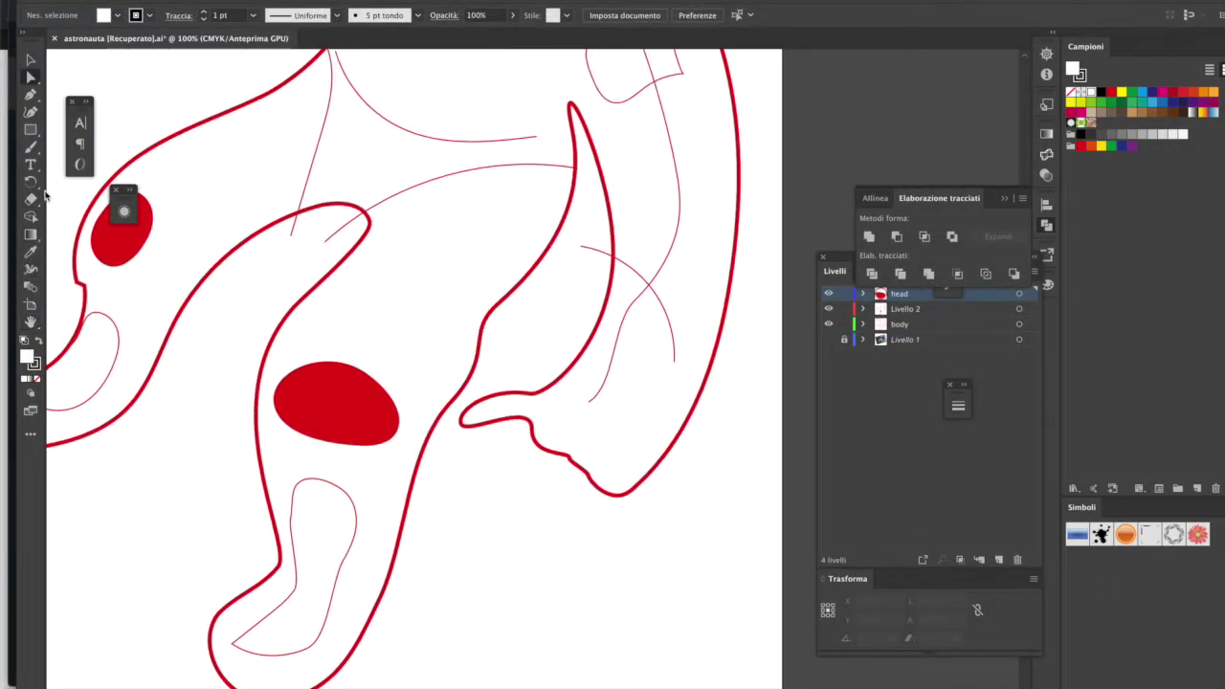
pyautogui.moveTo(31, 198); pyautogui.dragTo(105, 214)
pyautogui.click(571, 456)
# Step: Pull the cut path ends apart, then draw the first finger stroke below the hand with the Pencil
pyautogui.press('a')
pyautogui.moveTo(565, 471); pyautogui.dragTo(513, 535)
pyautogui.moveTo(561, 470)
pyautogui.mouseDown()
pyautogui.moveTo(604, 529)
pyautogui.moveTo(654, 546)
pyautogui.mouseUp()
pyautogui.moveTo(514, 546); pyautogui.dragTo(468, 534)
pyautogui.moveTo(647, 539); pyautogui.dragTo(622, 565)
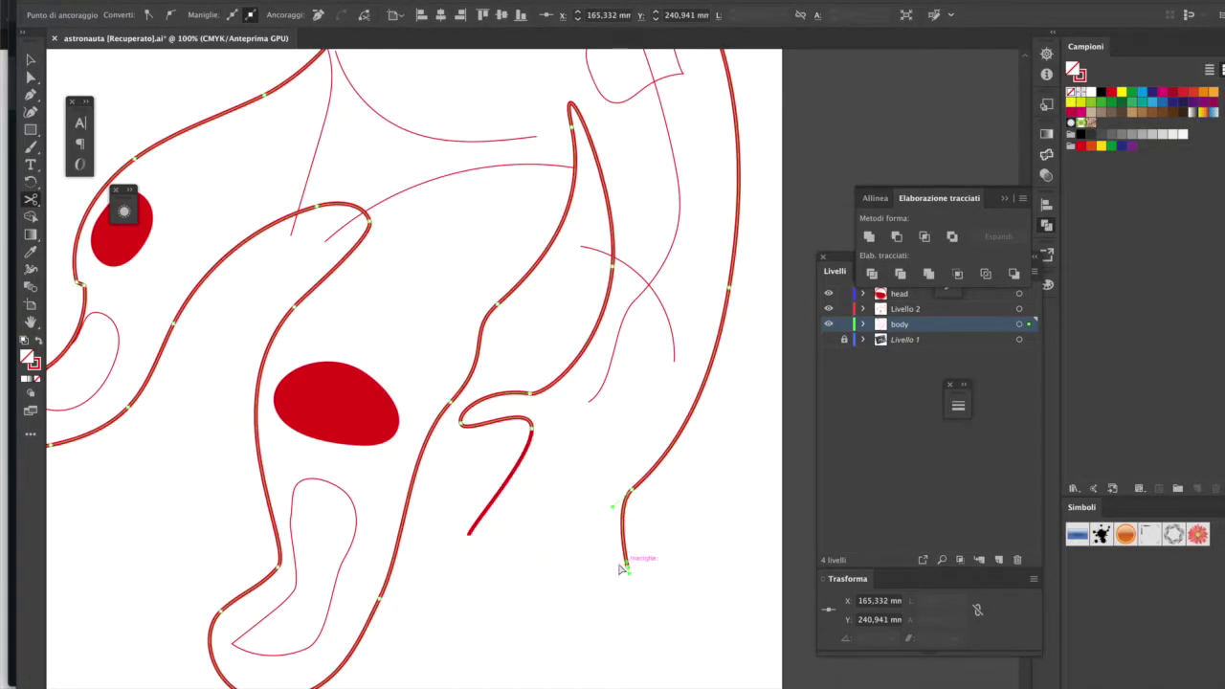
pyautogui.click(76, 162)
pyautogui.moveTo(538, 426); pyautogui.dragTo(481, 514)
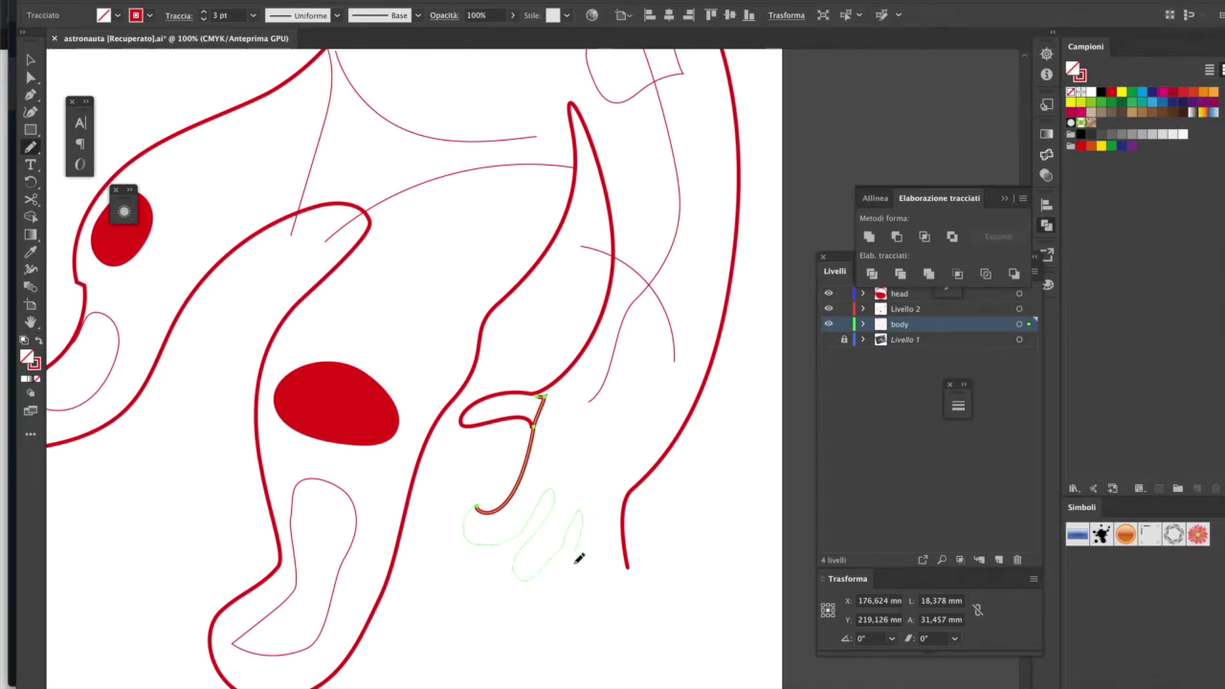
# Step: Draw the remaining fingers below the hand and join them to the body outline
pyautogui.moveTo(612, 533); pyautogui.dragTo(627, 572)
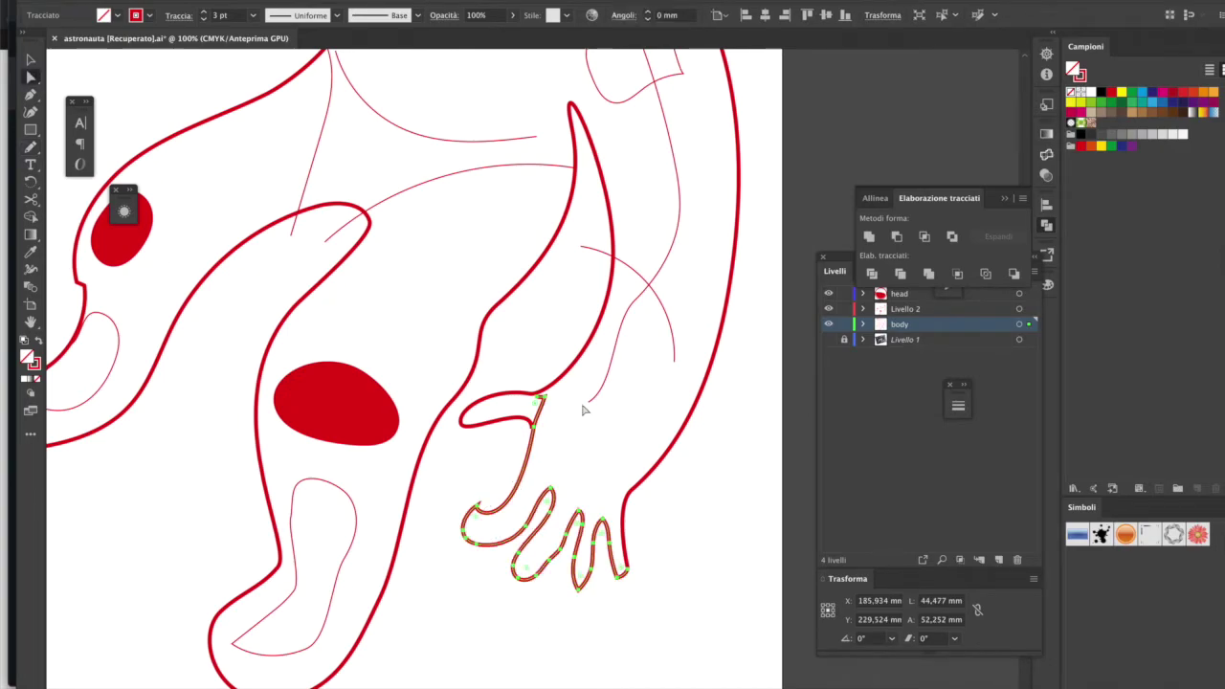
pyautogui.press('p')
pyautogui.moveTo(543, 406); pyautogui.dragTo(536, 432)
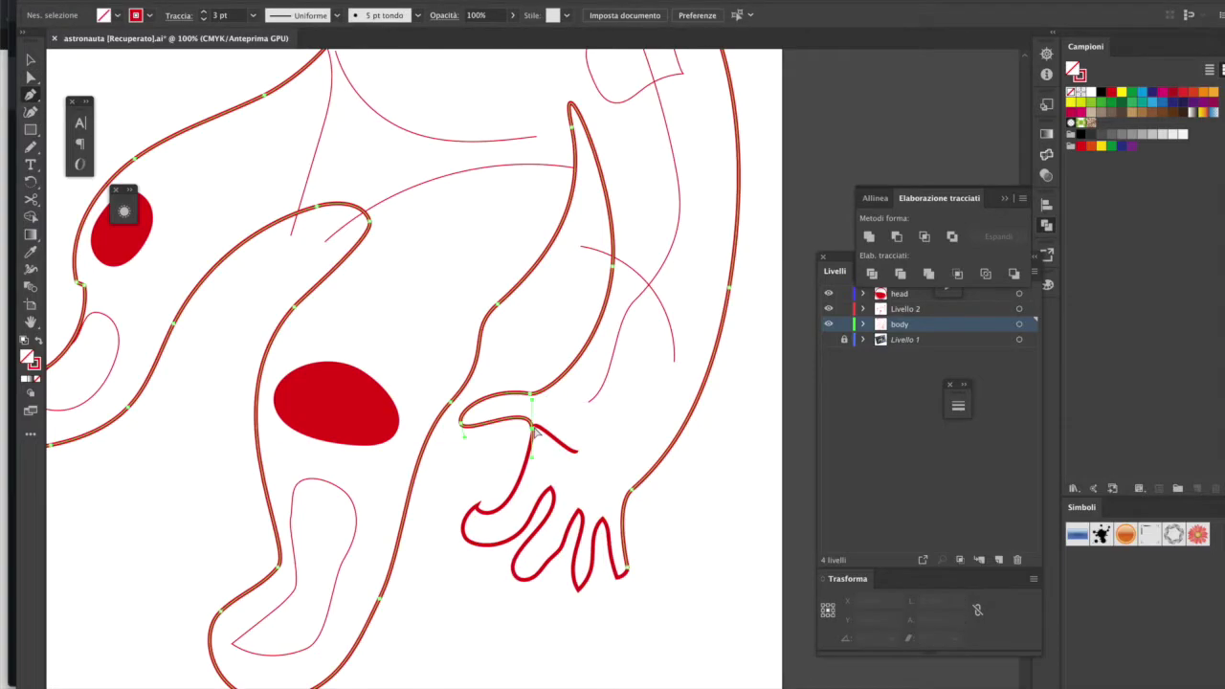
pyautogui.click(531, 422)
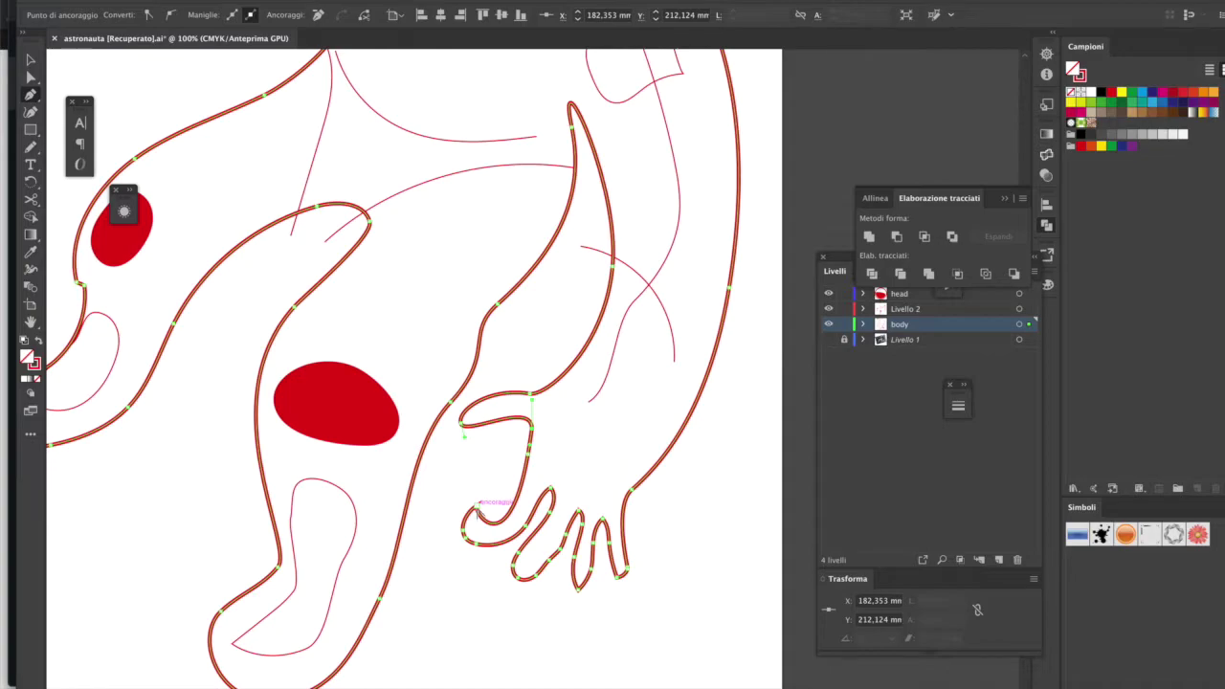
# Step: Reshape the lower-left finger curve and join its fingertip back into the body path
pyautogui.moveTo(478, 514); pyautogui.dragTo(475, 538)
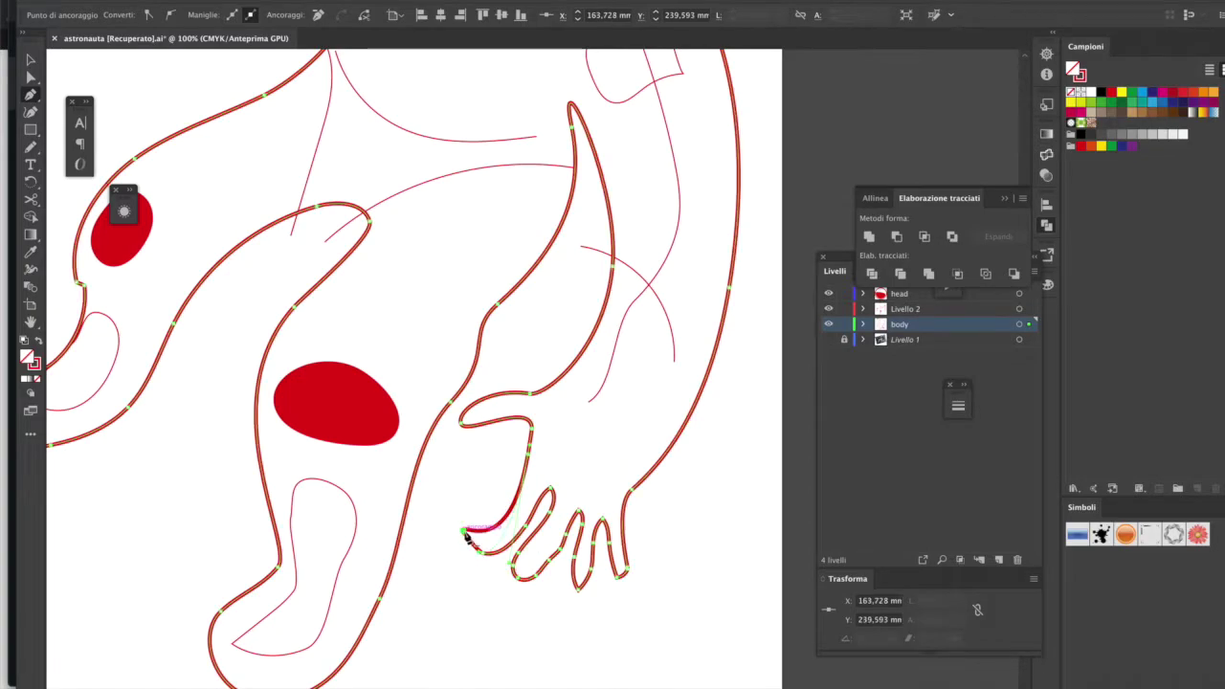
pyautogui.moveTo(522, 572); pyautogui.dragTo(551, 573)
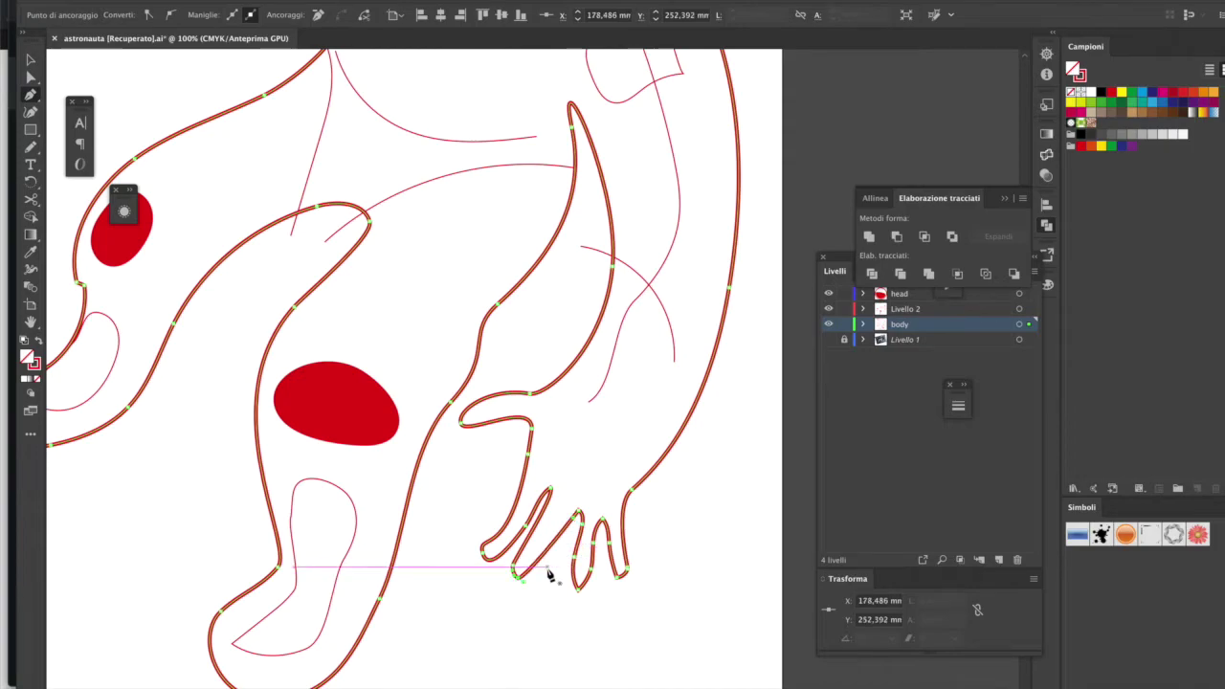
pyautogui.click(547, 539)
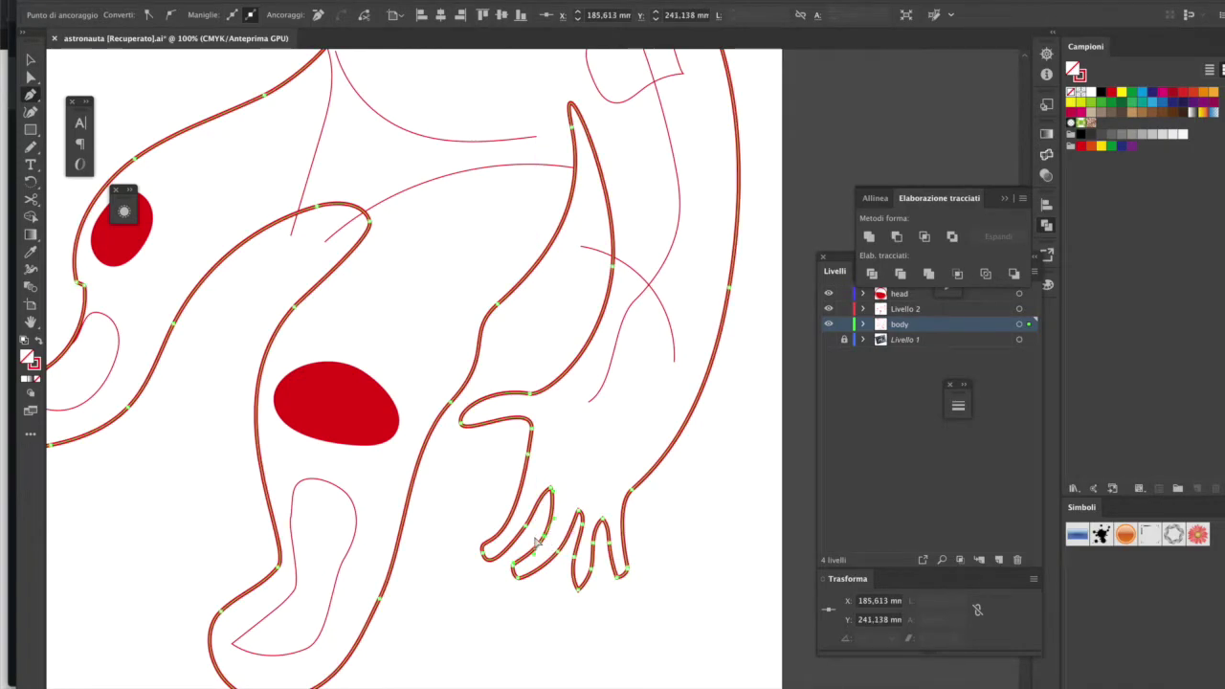
pyautogui.click(516, 574)
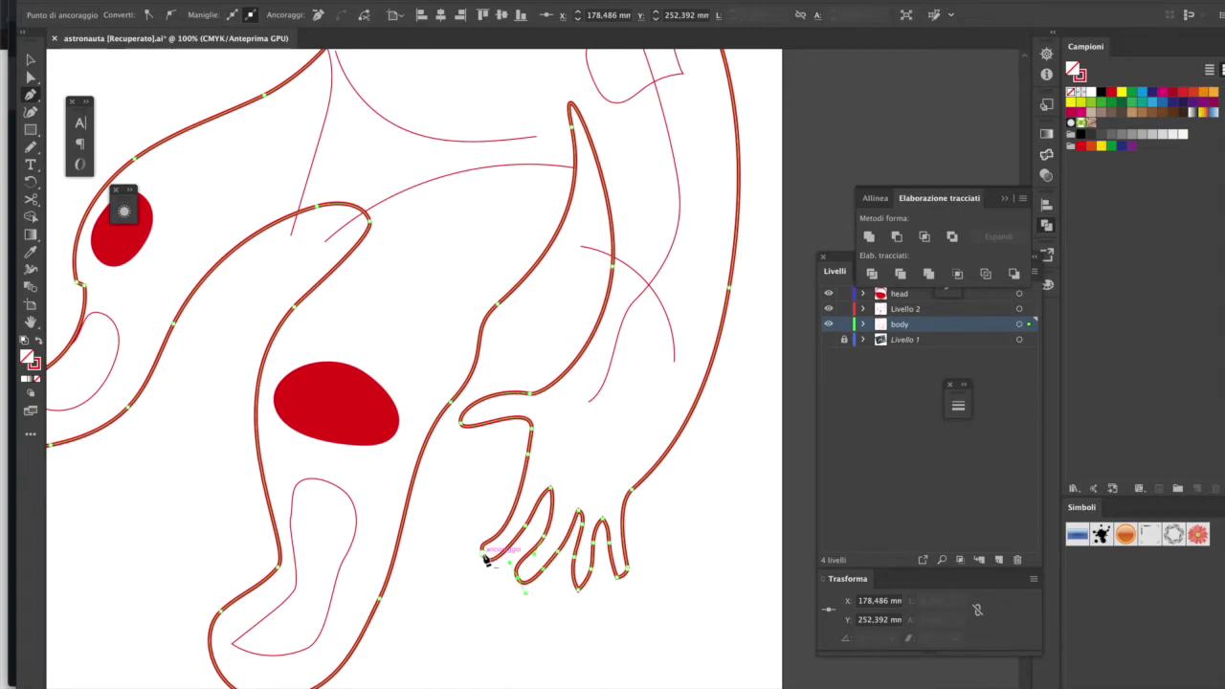
pyautogui.moveTo(483, 554); pyautogui.dragTo(493, 569)
pyautogui.click(479, 549)
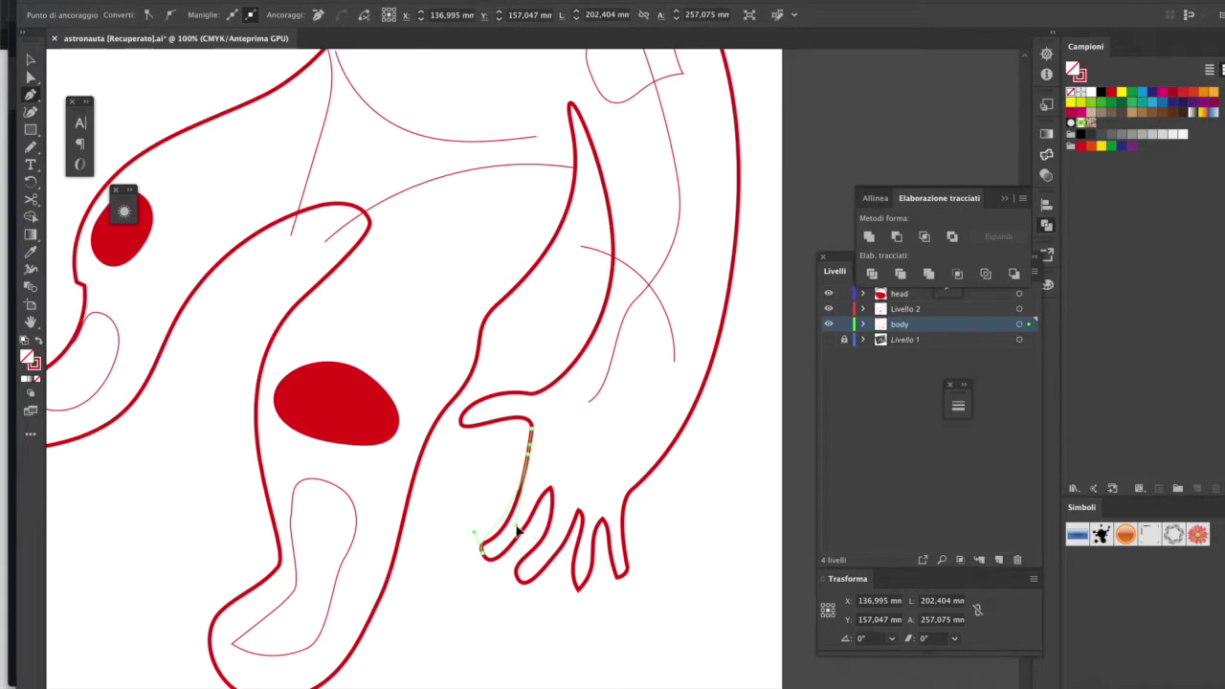
# Step: Round the middle fingertip with curve handles
pyautogui.click(577, 587)
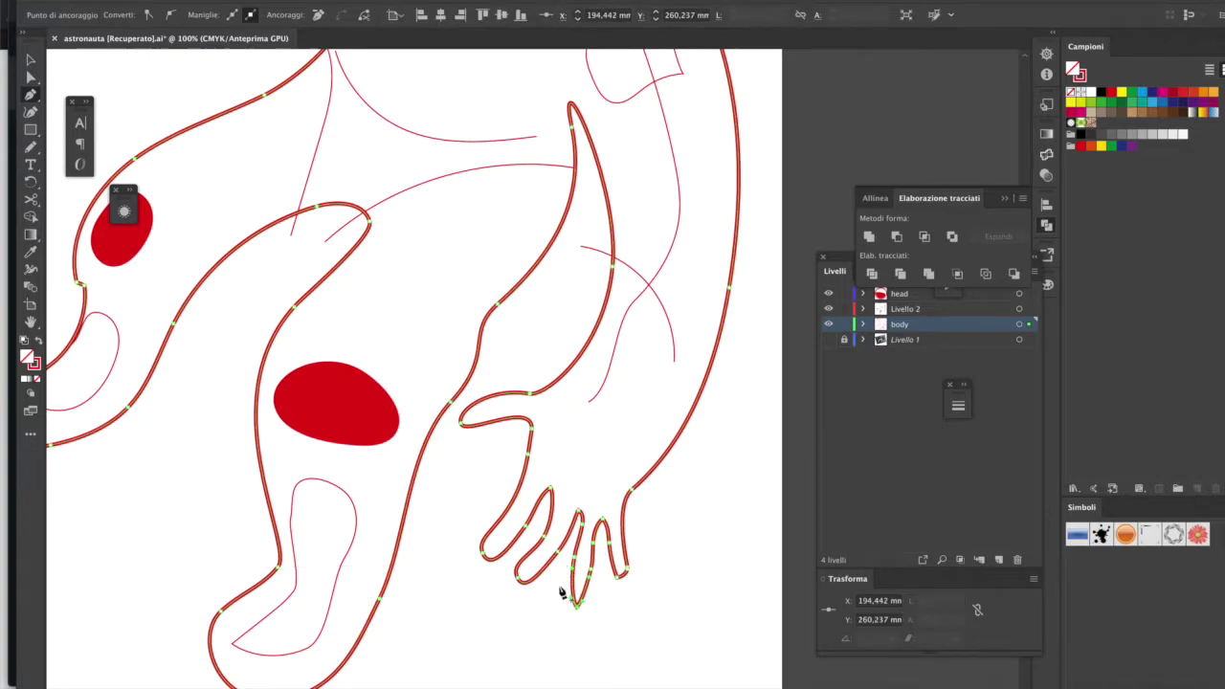
pyautogui.moveTo(561, 592); pyautogui.dragTo(592, 538)
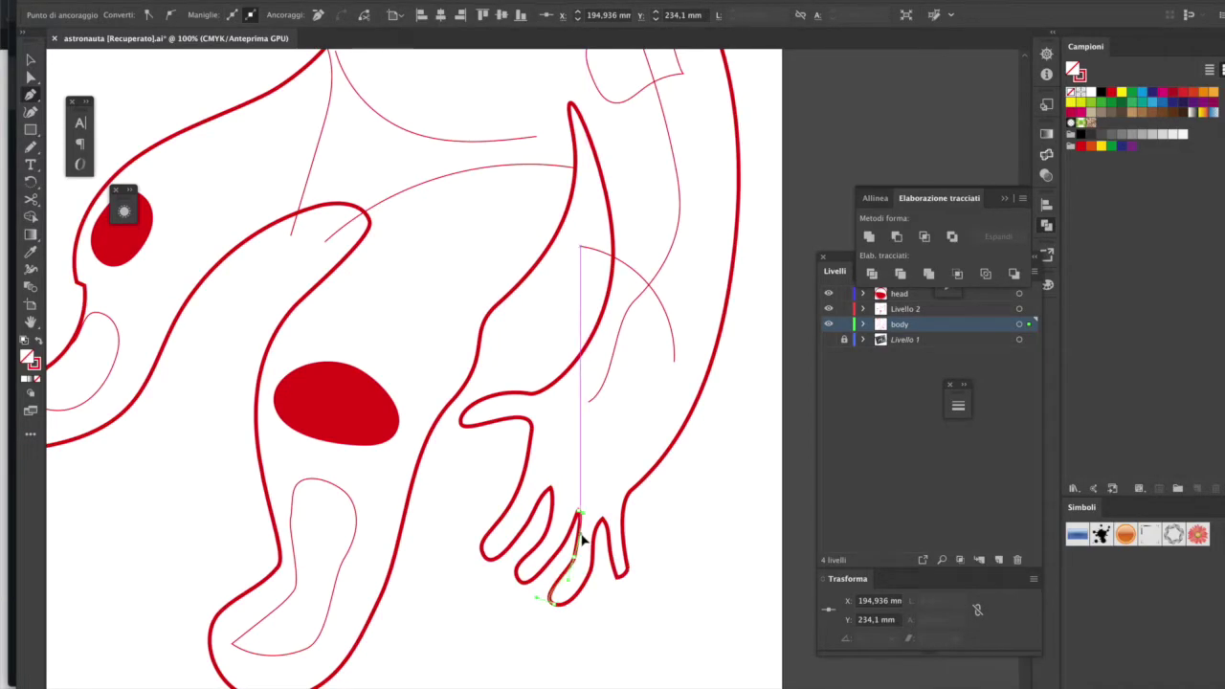
pyautogui.click(578, 514)
pyautogui.click(582, 588)
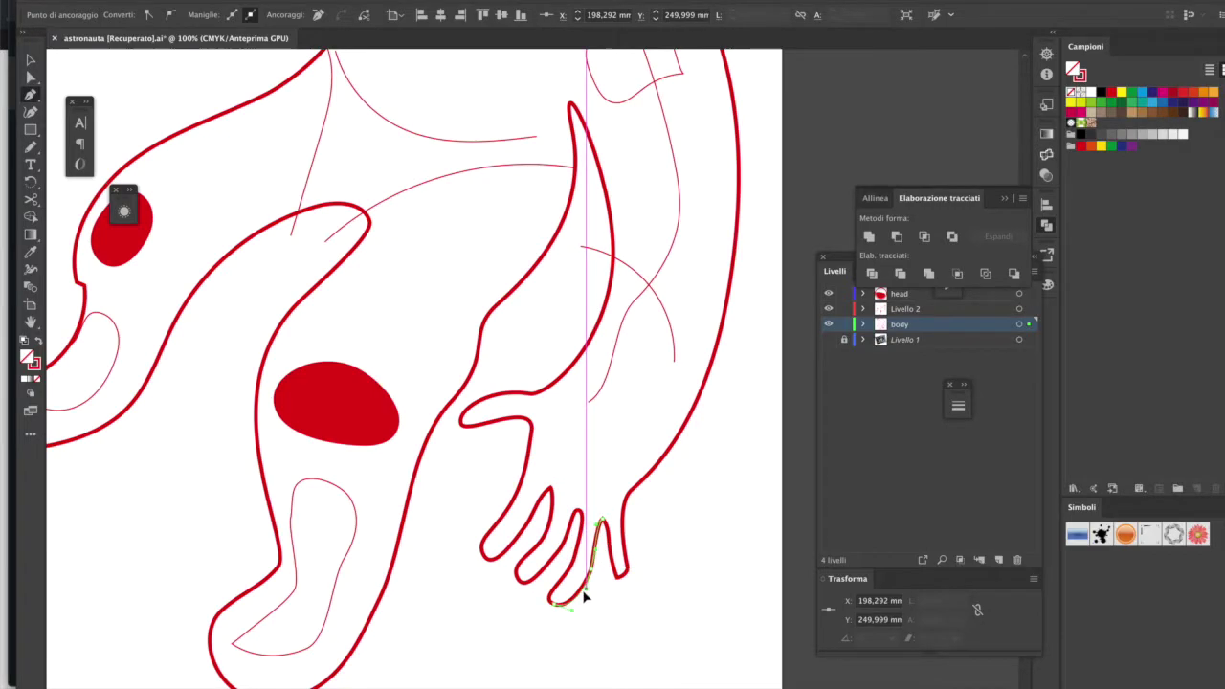
# Step: Nudge the left and right finger base anchors and pull the wrist anchor up-right
pyautogui.click(507, 583)
pyautogui.moveTo(508, 585); pyautogui.dragTo(515, 589)
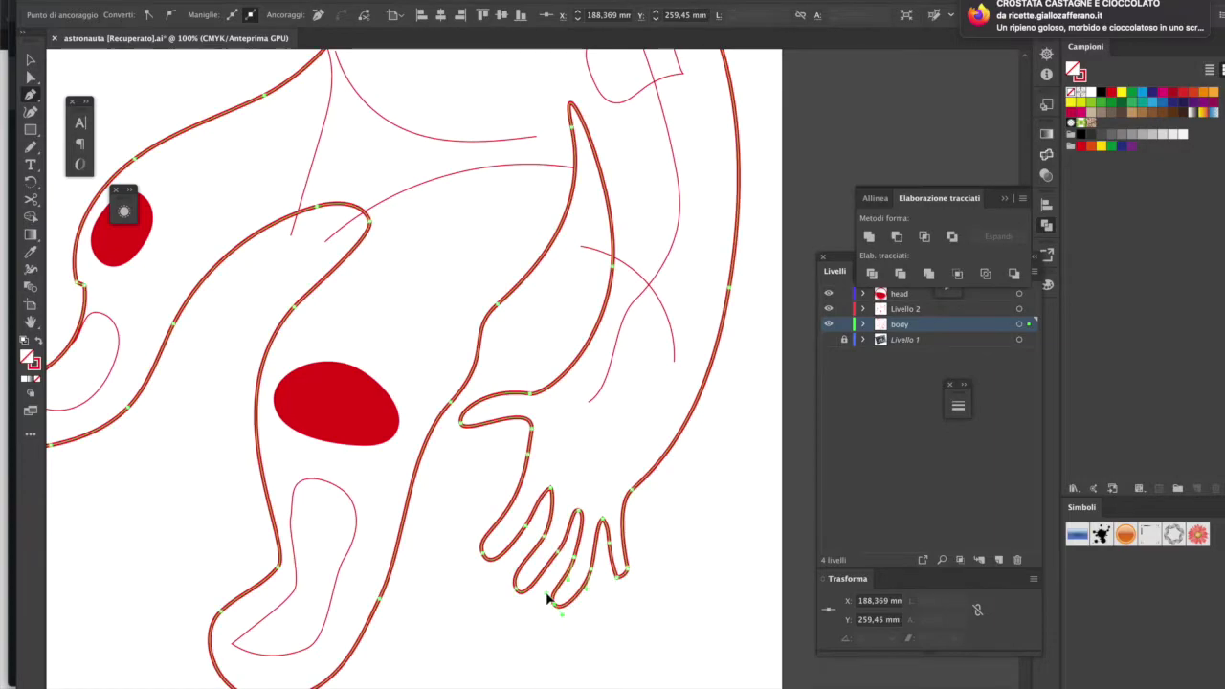
pyautogui.moveTo(620, 576); pyautogui.dragTo(628, 566)
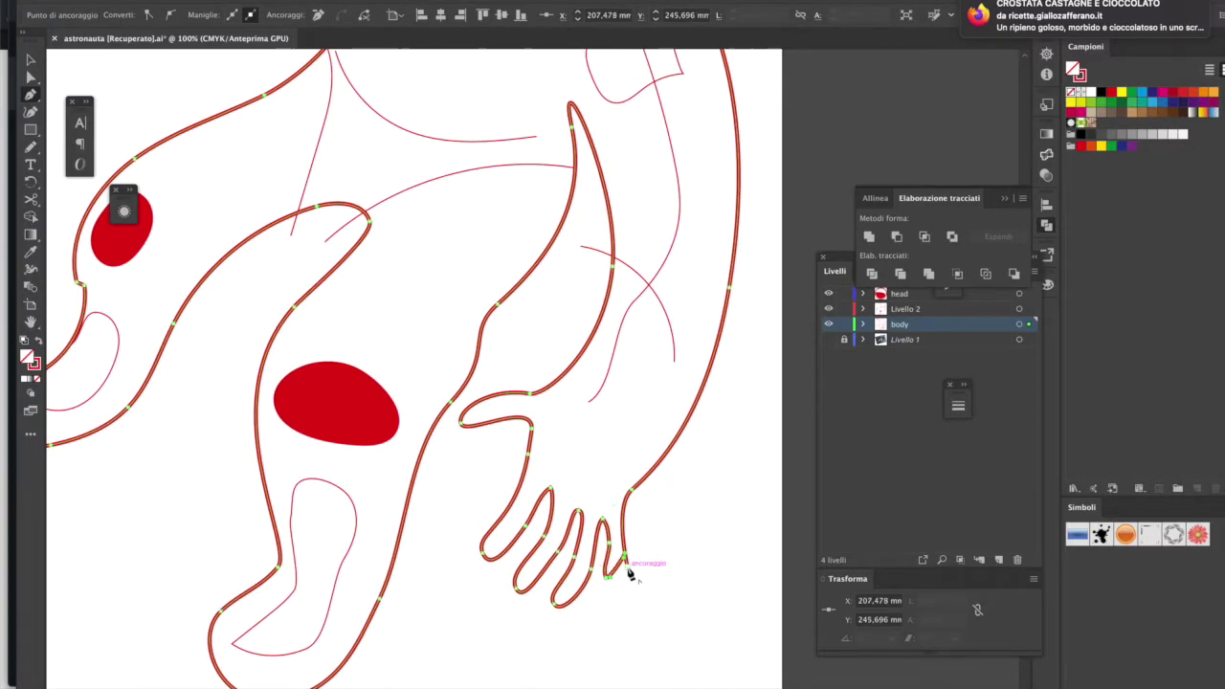
pyautogui.moveTo(627, 566); pyautogui.dragTo(627, 574)
pyautogui.click(604, 588)
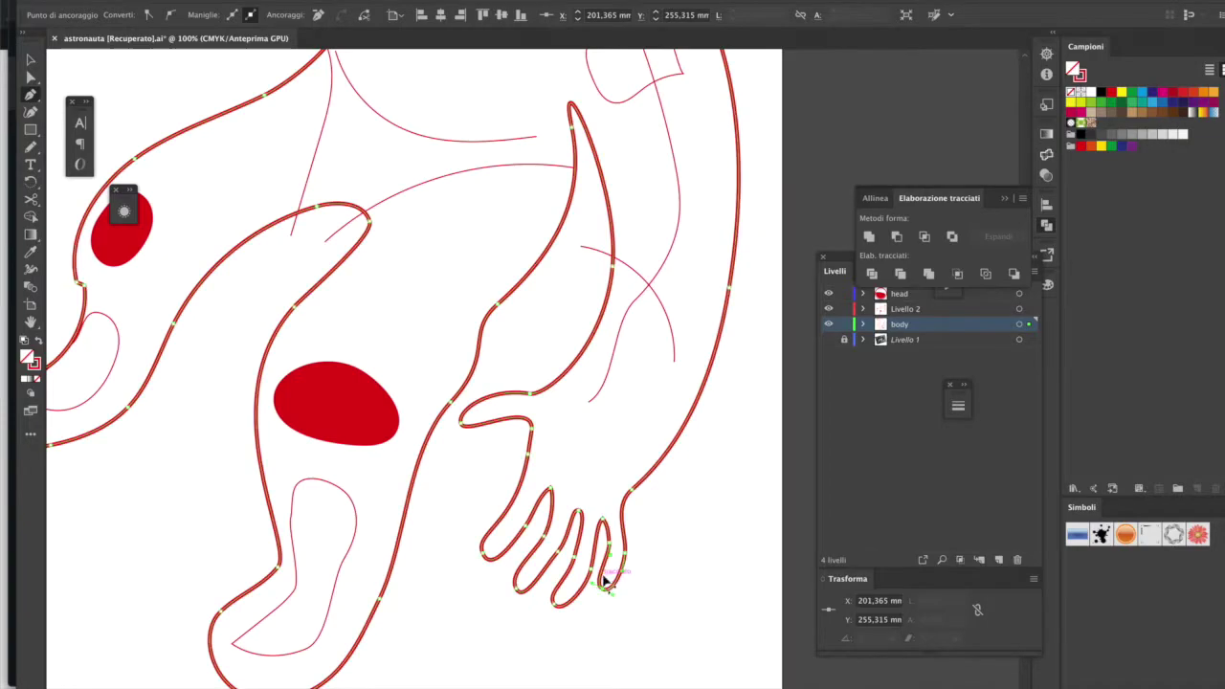
pyautogui.moveTo(645, 494); pyautogui.dragTo(658, 465)
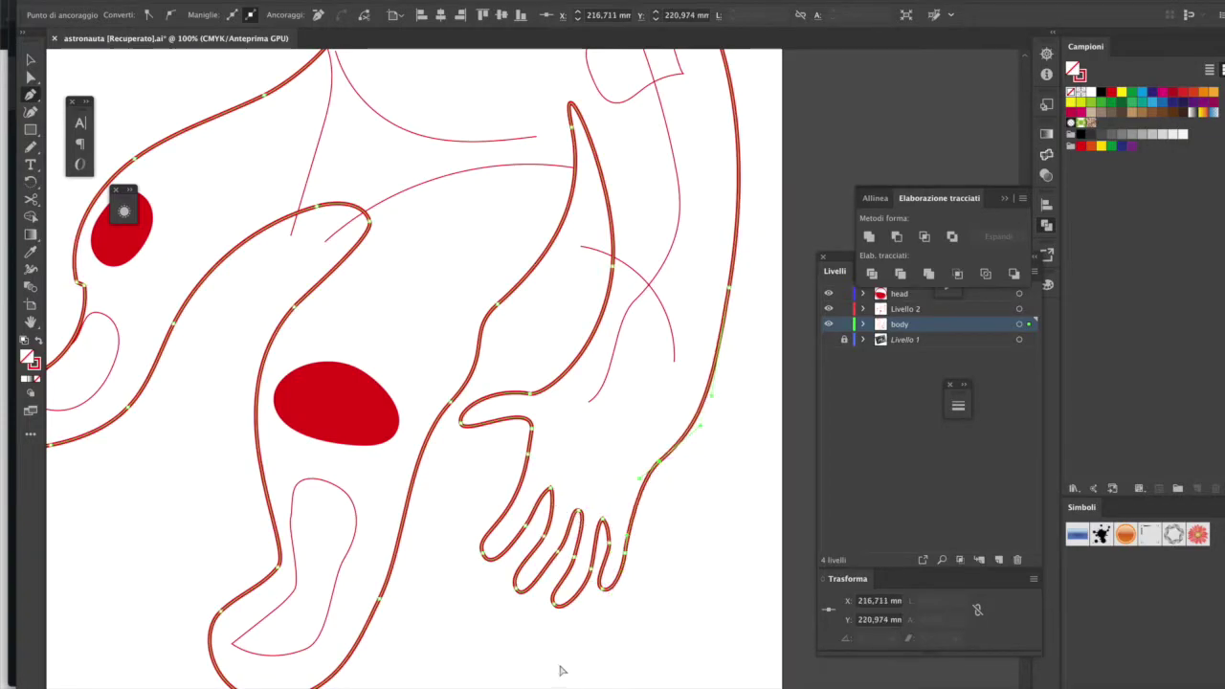
# Step: Reshape the thumb tip and inner curve, then check the pinky and fingertip anchors
pyautogui.moveTo(464, 426); pyautogui.dragTo(458, 445)
pyautogui.moveTo(532, 422)
pyautogui.mouseDown()
pyautogui.moveTo(524, 442)
pyautogui.moveTo(515, 420)
pyautogui.moveTo(530, 416)
pyautogui.mouseUp()
pyautogui.click(629, 554)
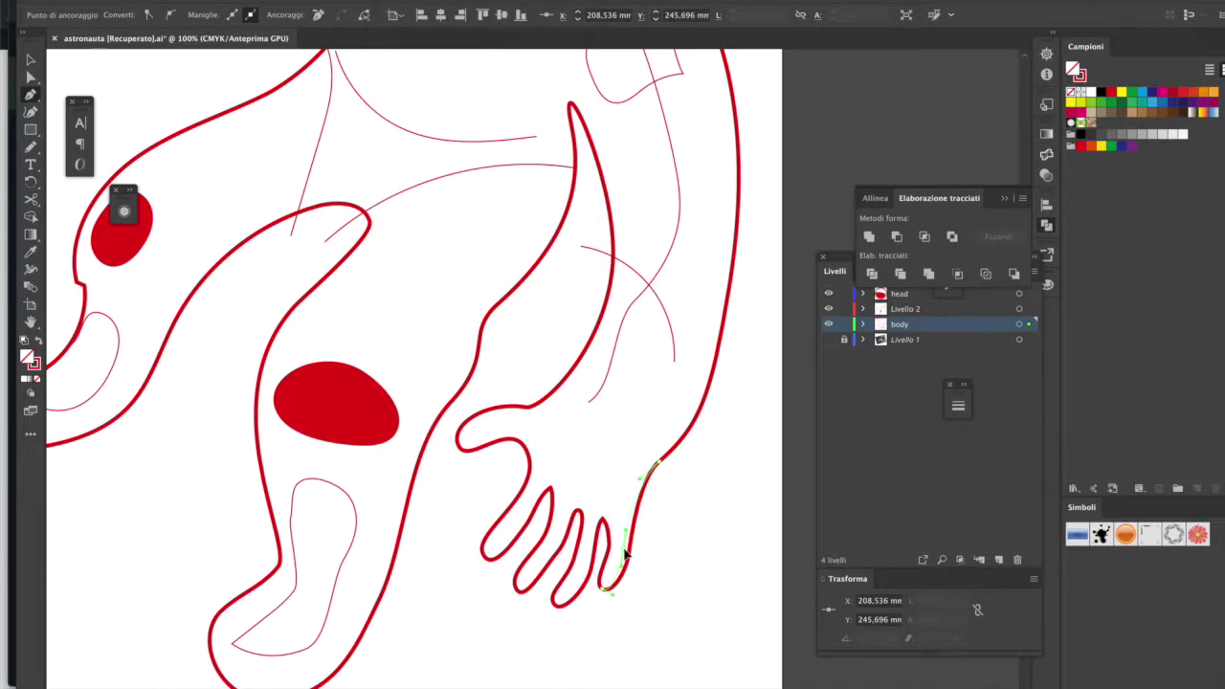
pyautogui.click(607, 589)
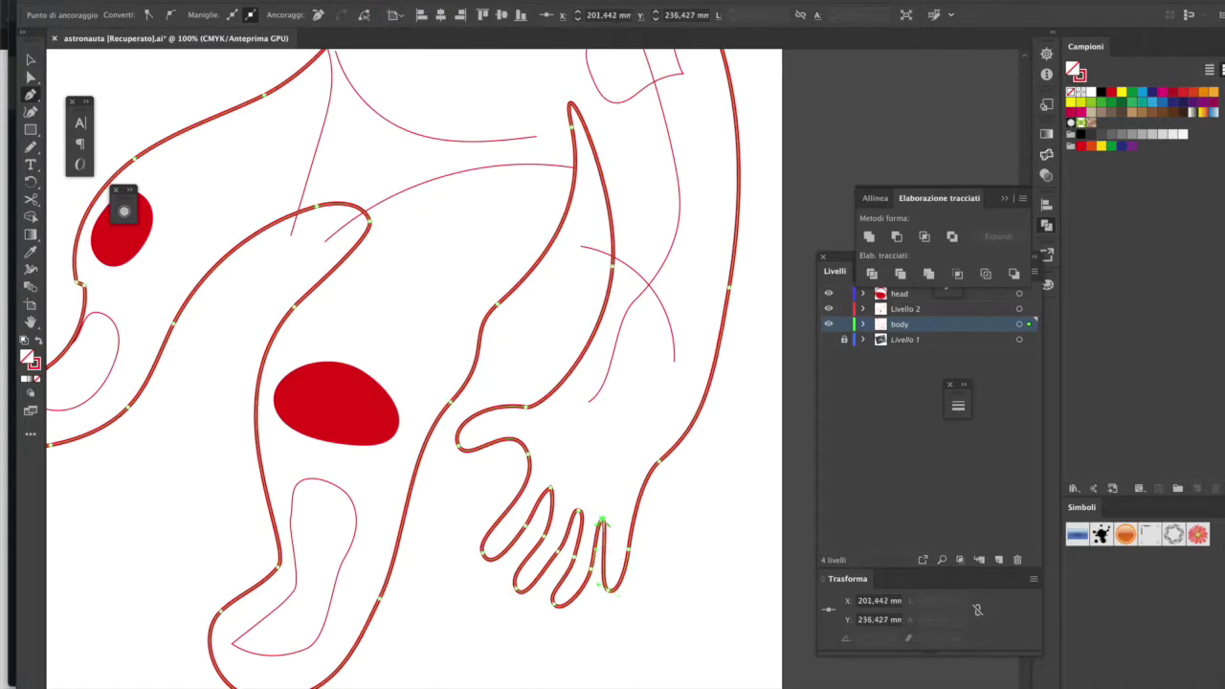
pyautogui.click(603, 517)
pyautogui.click(549, 491)
pyautogui.scroll(-3, 539, 390)
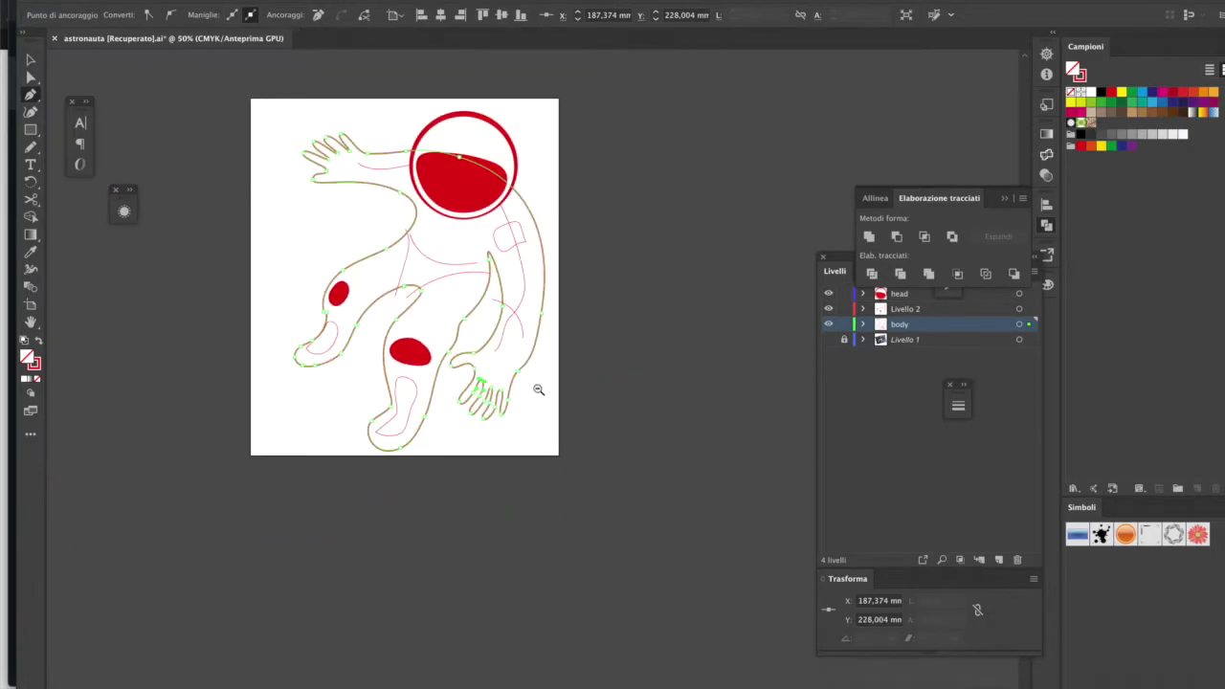
# Step: Extend the hand's outline curve up along the arm's right side
pyautogui.scroll(2, 528, 432)
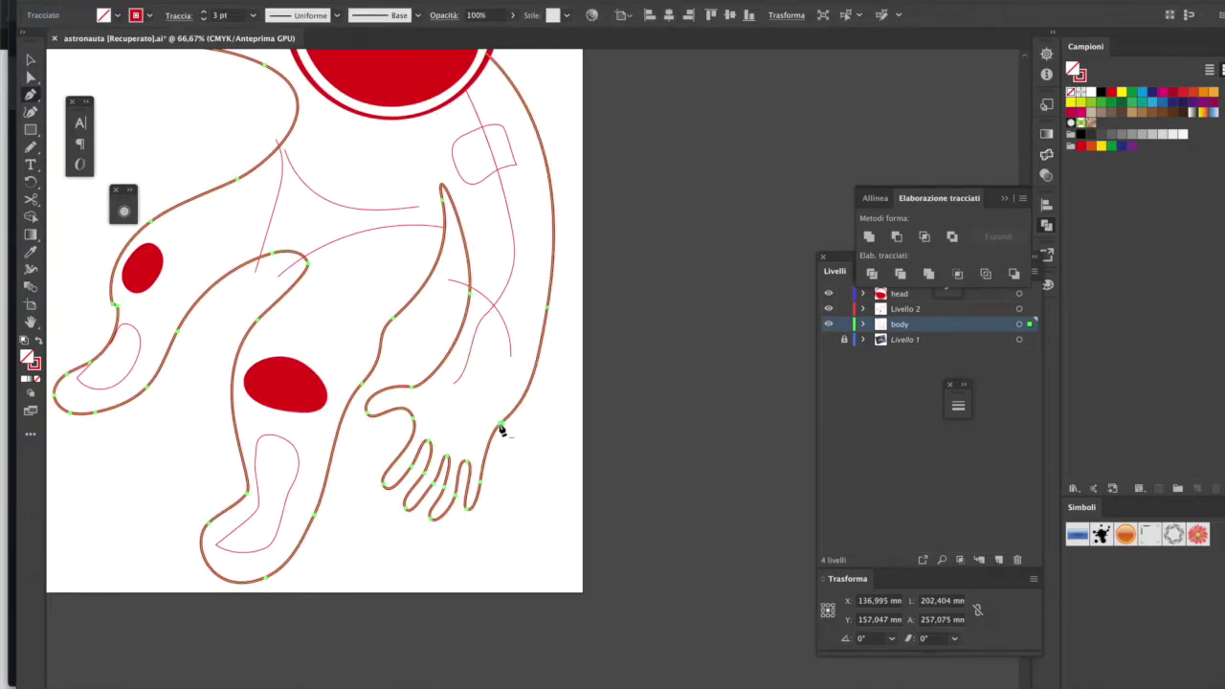
pyautogui.moveTo(584, 241); pyautogui.dragTo(676, 81)
pyautogui.press('Escape')
pyautogui.scroll(1, 516, 401)
pyautogui.hotkey('ctrl', 'shift', 'a')
# Step: Straighten the right arm's outer curve by dragging its anchor
pyautogui.keyDown('ctrl'); pyautogui.click(506, 349); pyautogui.keyUp('ctrl')
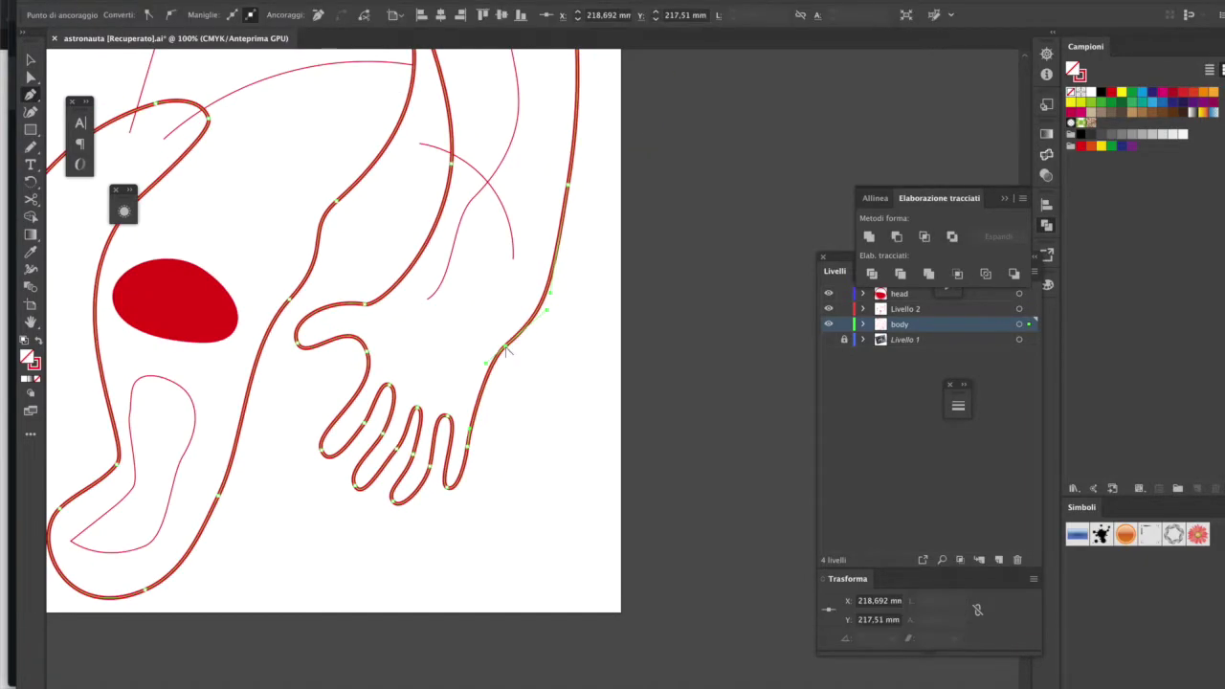
pyautogui.moveTo(558, 276); pyautogui.dragTo(475, 355)
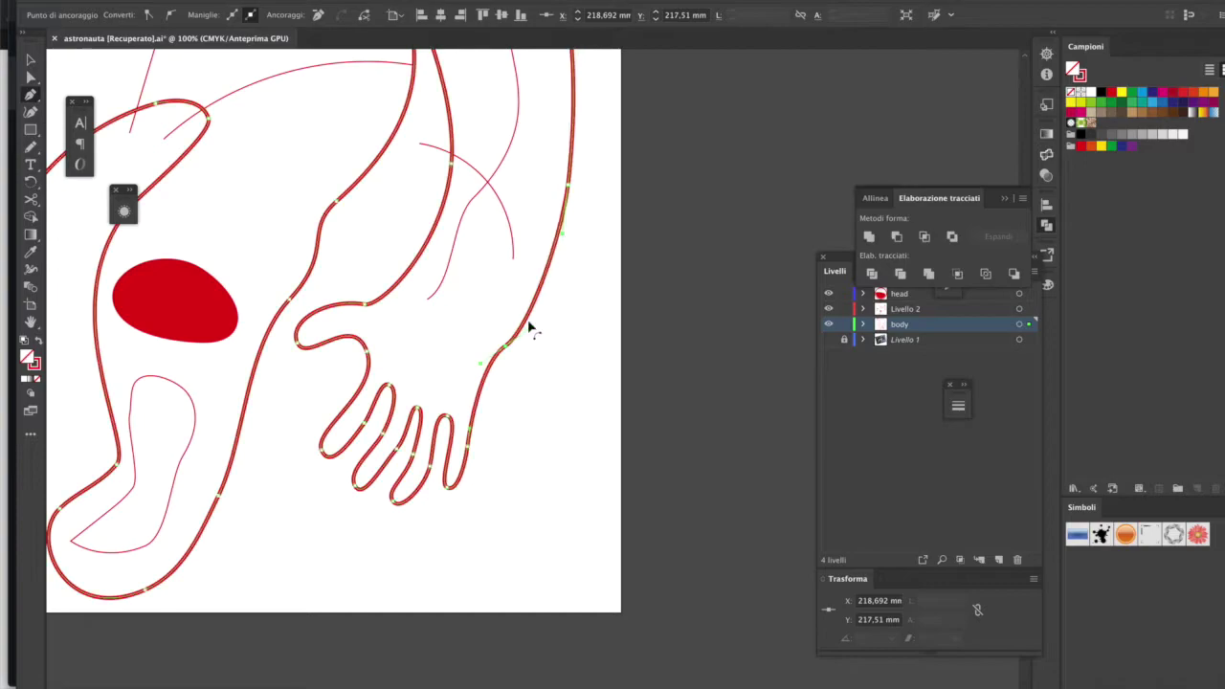
pyautogui.hotkey('ctrl', 'a')
pyautogui.scroll(-2, 595, 461)
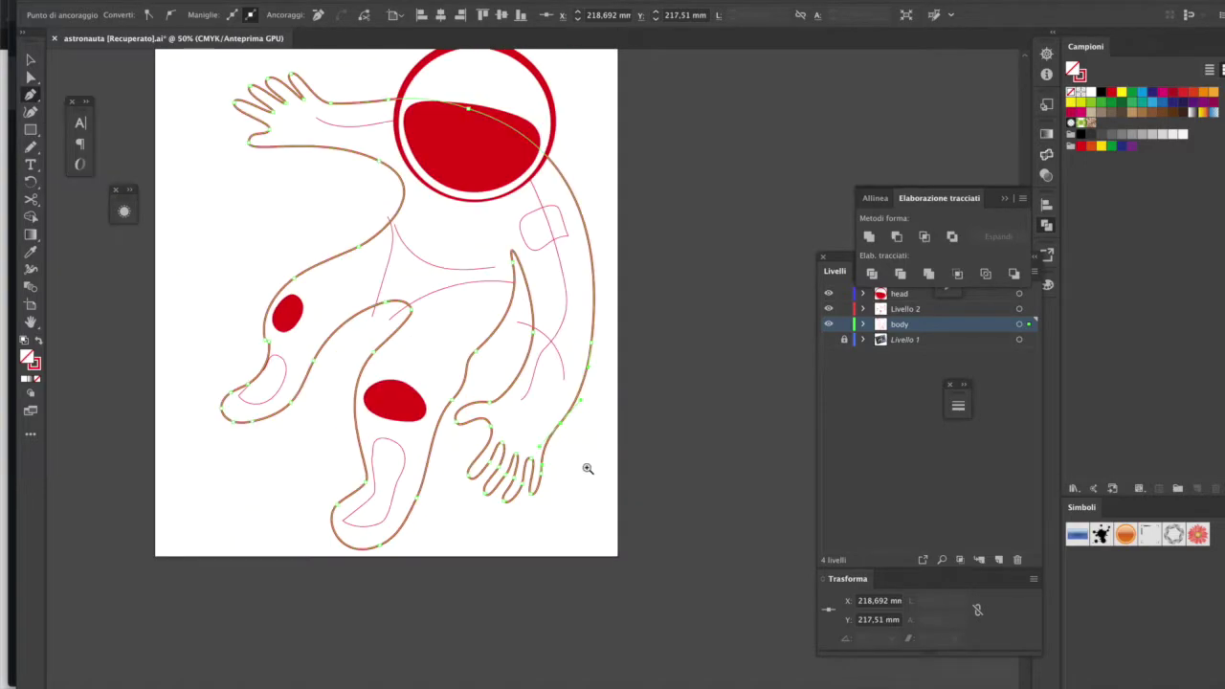
pyautogui.scroll(1, 519, 400)
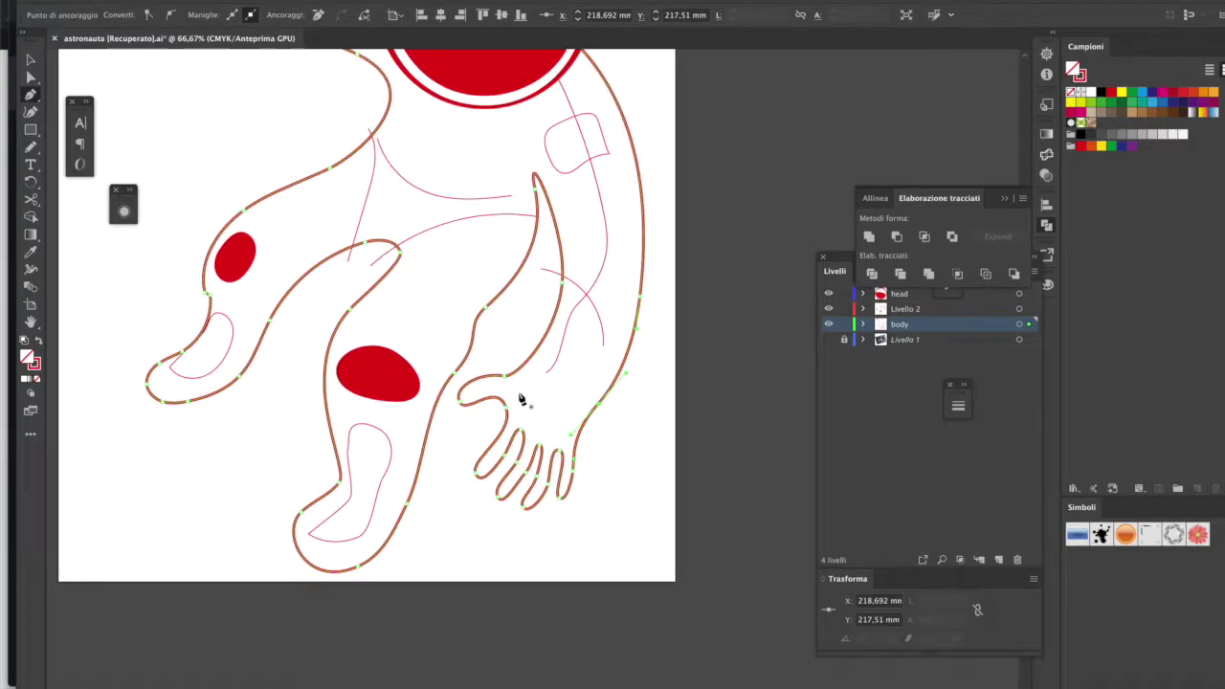
pyautogui.scroll(1, 547, 507)
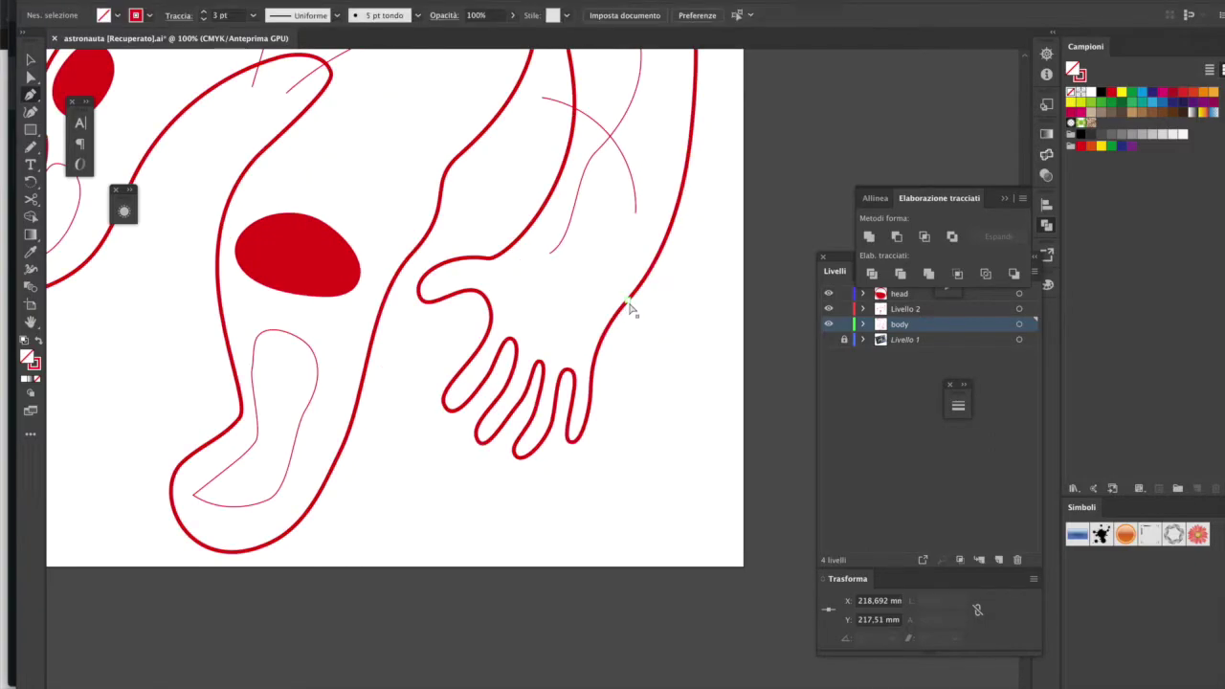
# Step: Reshape the last finger's outline and clear the selection
pyautogui.click(590, 404)
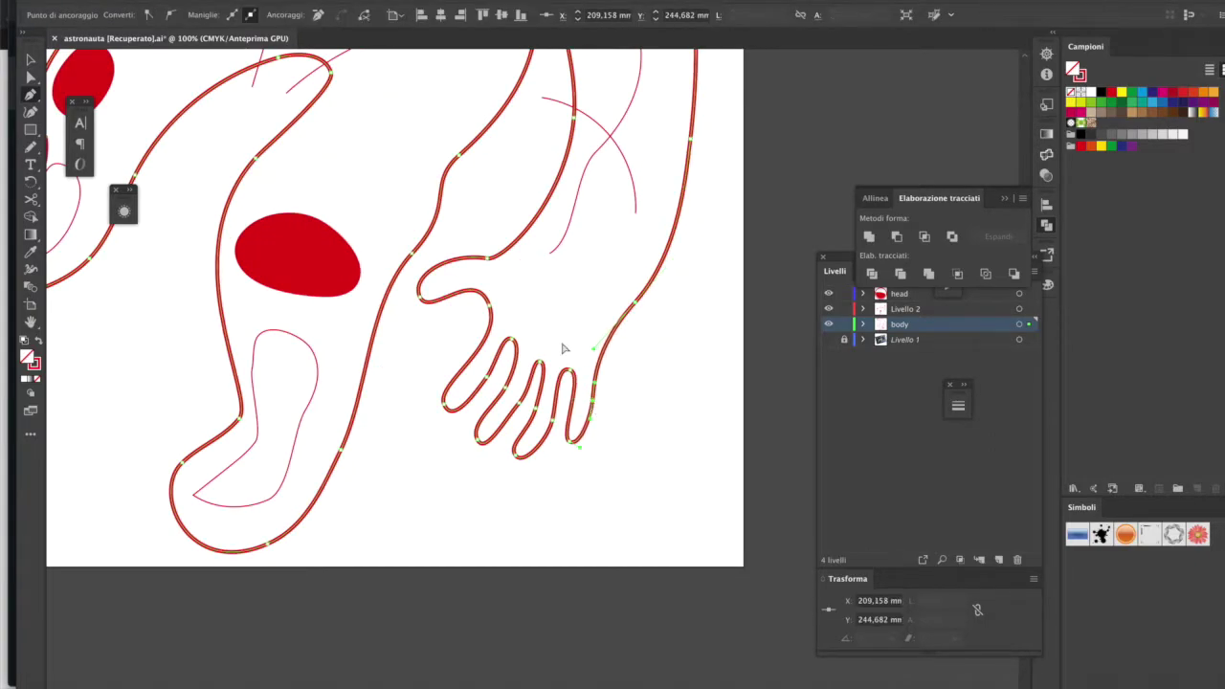
pyautogui.keyDown('ctrl'); pyautogui.click(661, 450); pyautogui.keyUp('ctrl')
pyautogui.keyDown('ctrl'); pyautogui.click(541, 450); pyautogui.keyUp('ctrl')
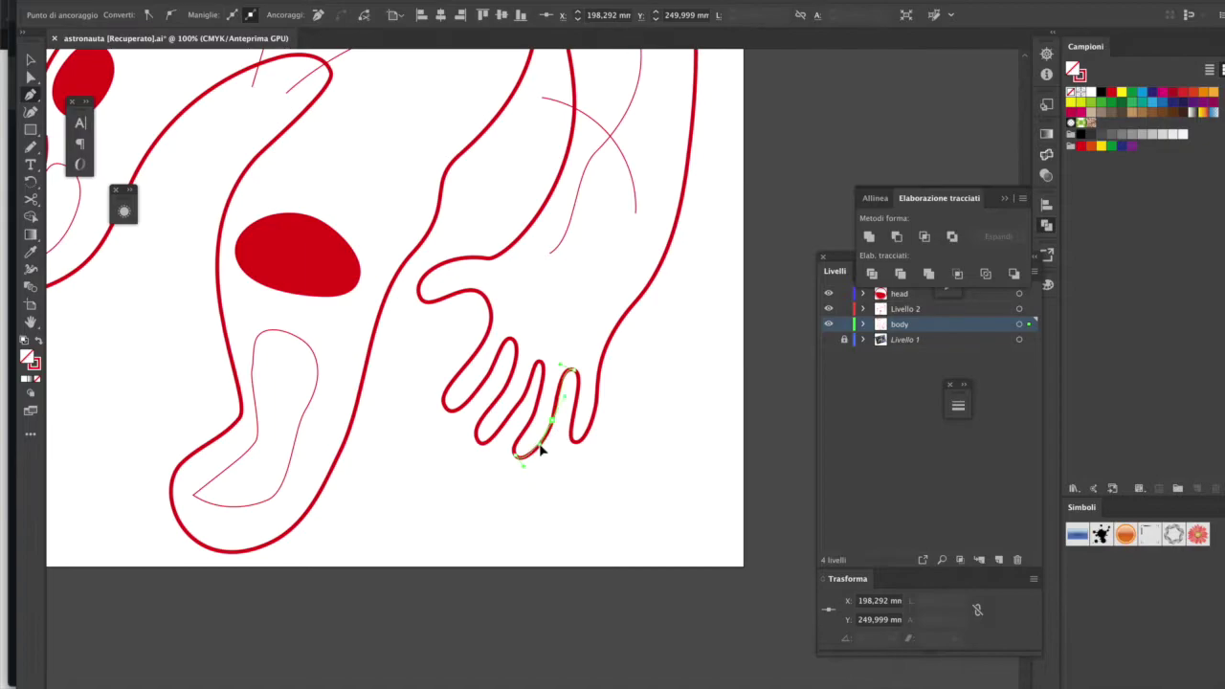
pyautogui.moveTo(516, 455)
pyautogui.mouseDown()
pyautogui.moveTo(538, 469)
pyautogui.moveTo(525, 468)
pyautogui.mouseUp()
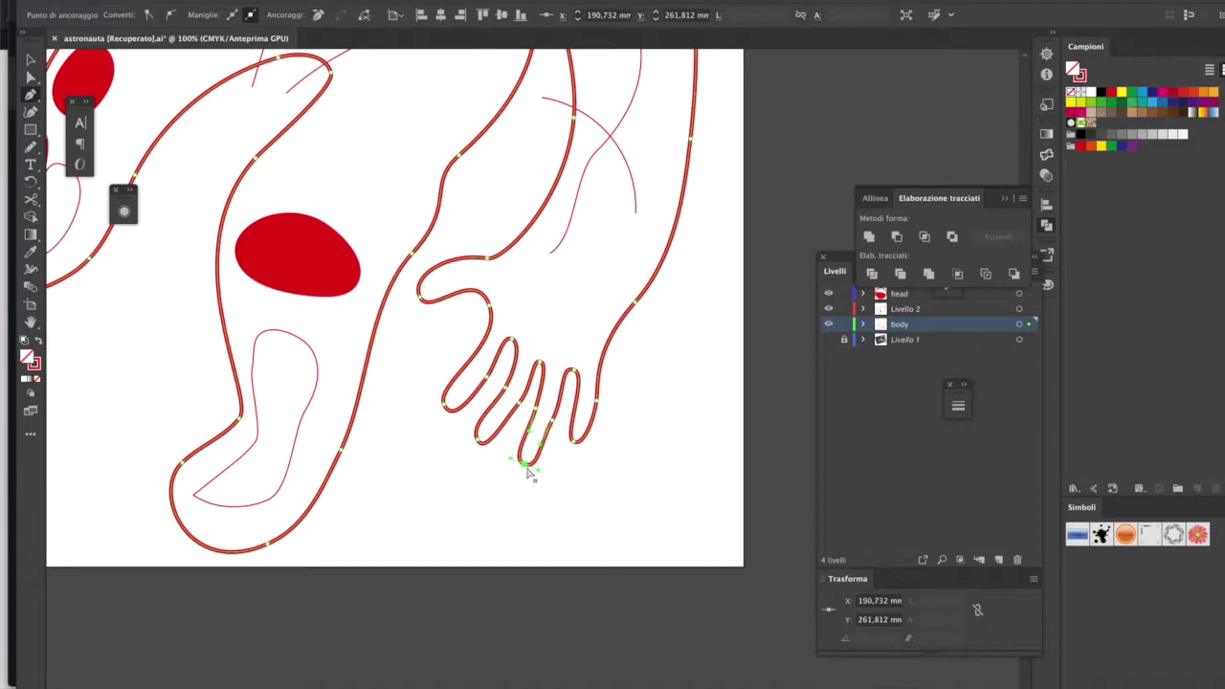
pyautogui.click(510, 340)
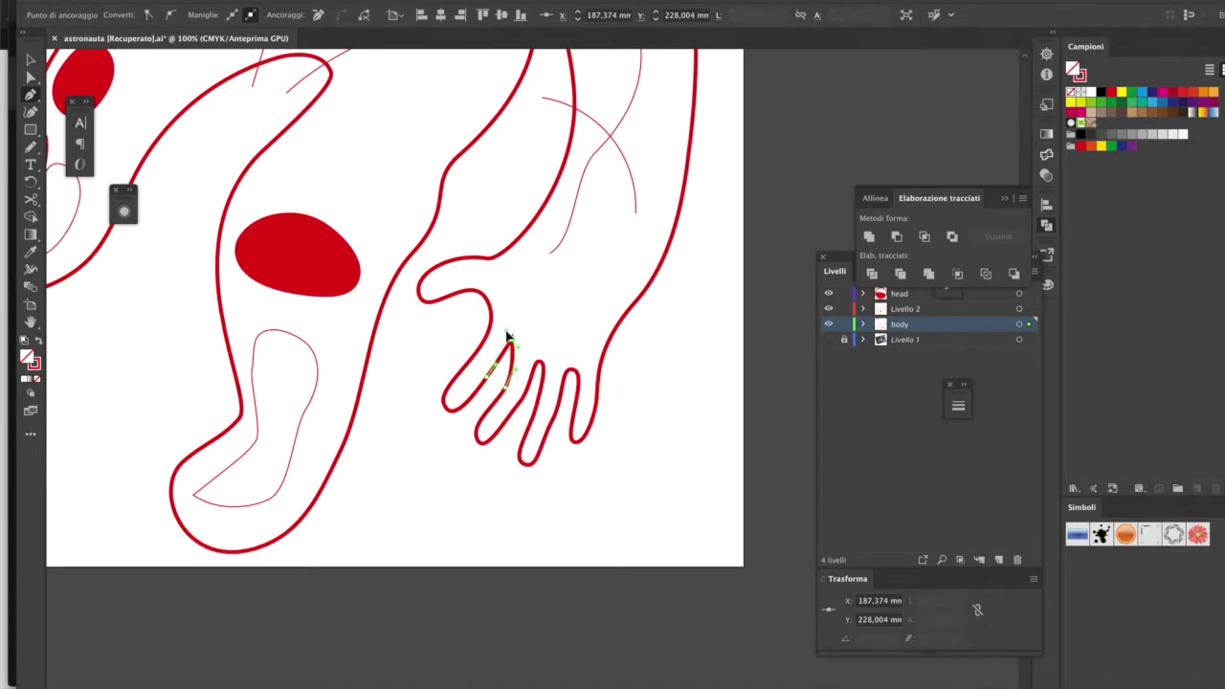
pyautogui.scroll(-2, 508, 387)
pyautogui.click(604, 462)
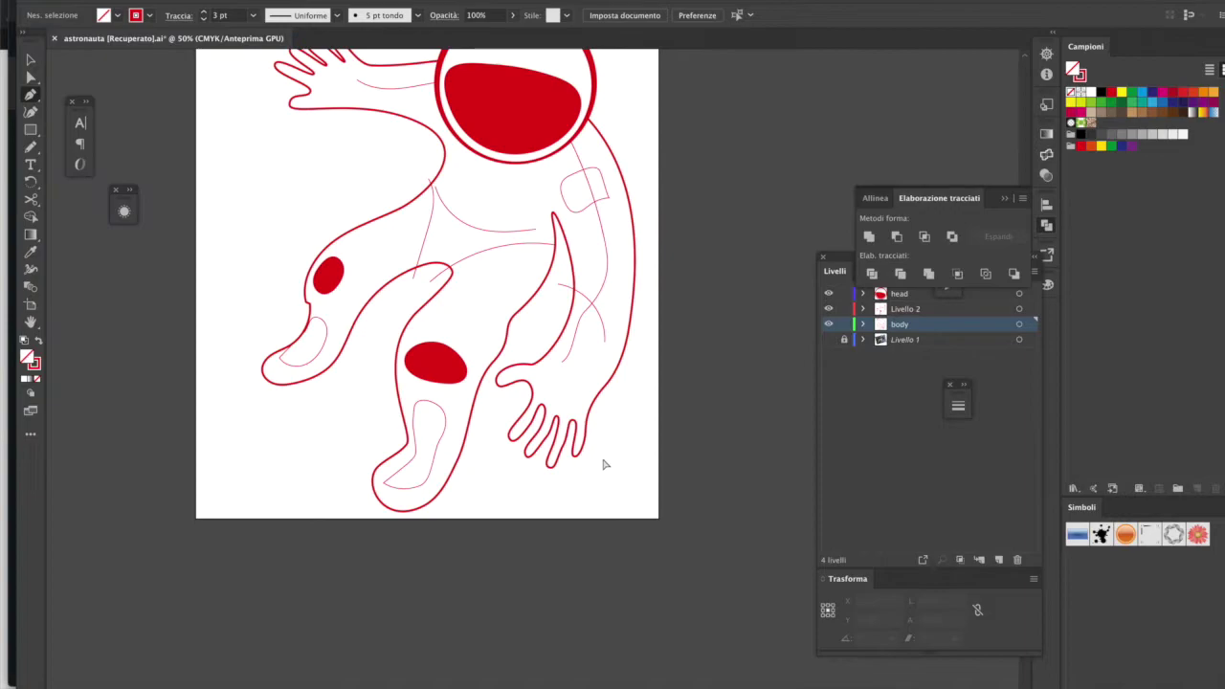
# Step: Move a finger's bottom anchor toward the fingertip to refine its curve
pyautogui.scroll(1, 541, 443)
pyautogui.scroll(1, 555, 333)
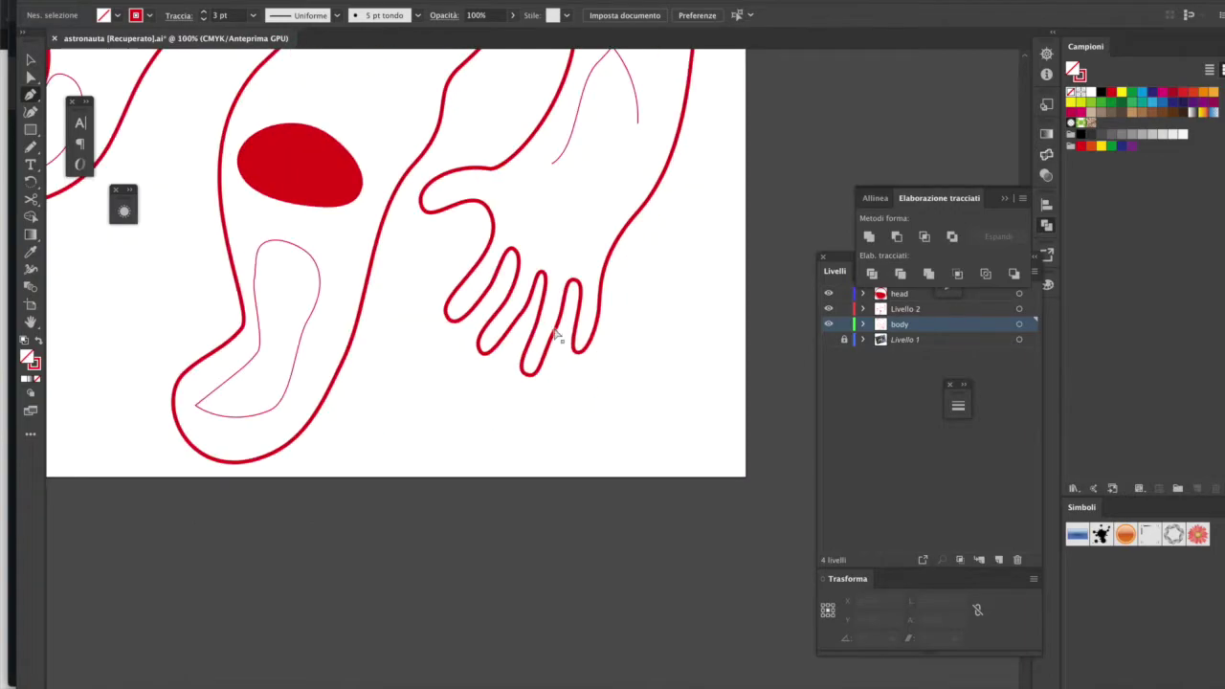
pyautogui.click(479, 349)
pyautogui.click(479, 350)
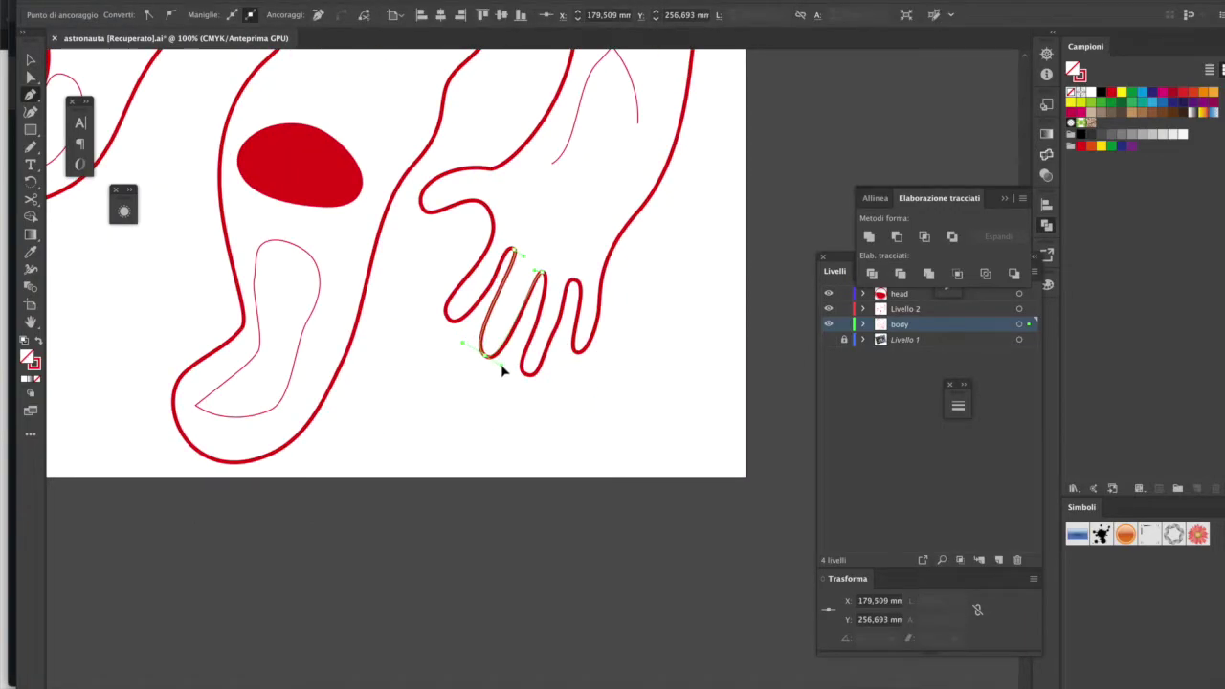
pyautogui.moveTo(447, 315); pyautogui.dragTo(437, 322)
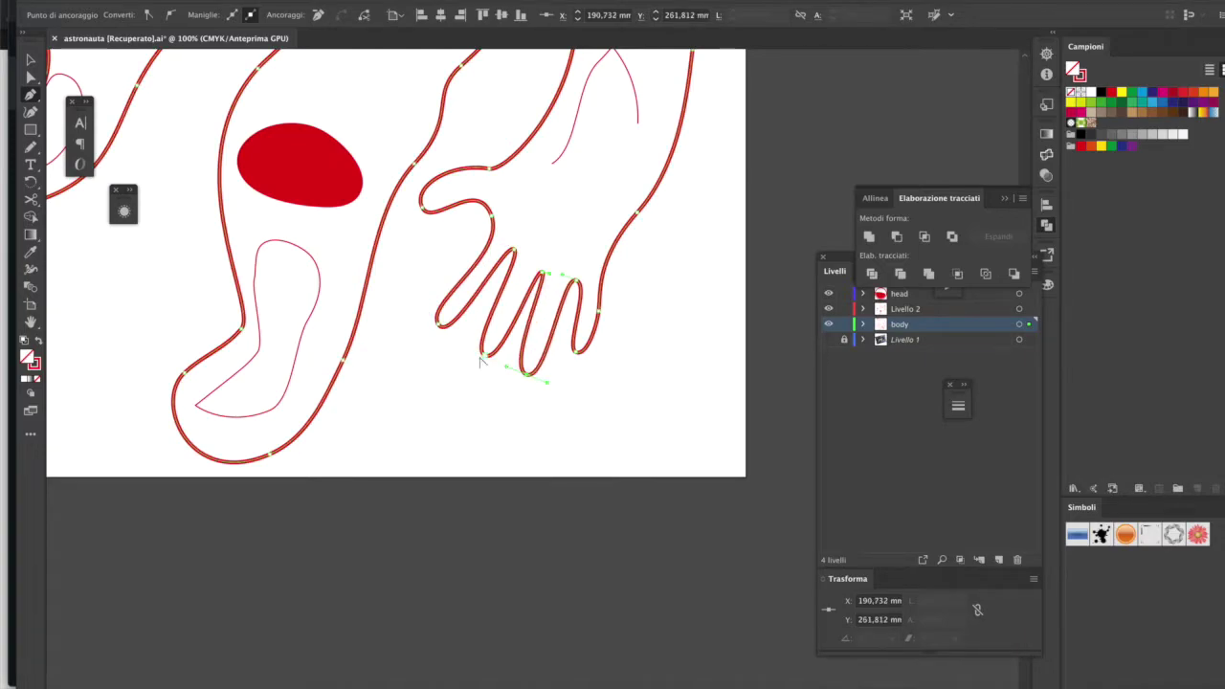
pyautogui.moveTo(437, 321); pyautogui.dragTo(449, 329)
# Step: Reshape the middle and last fingers from the last finger's bottom anchor
pyautogui.click(483, 216)
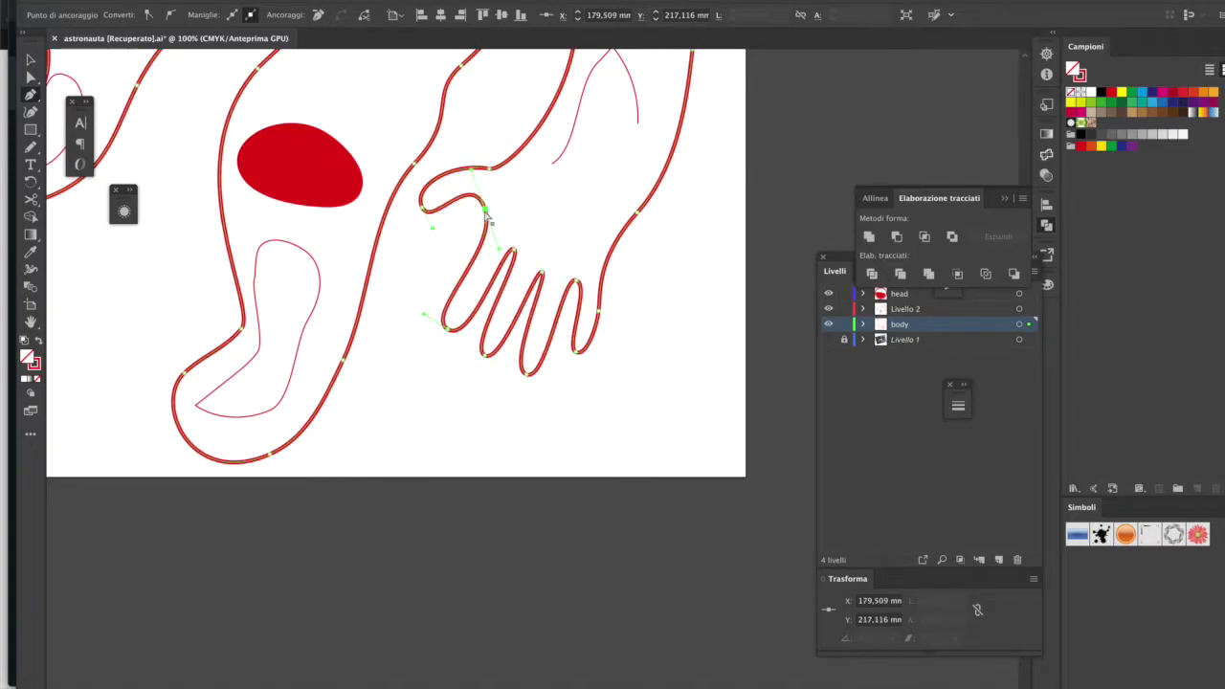
pyautogui.click(576, 353)
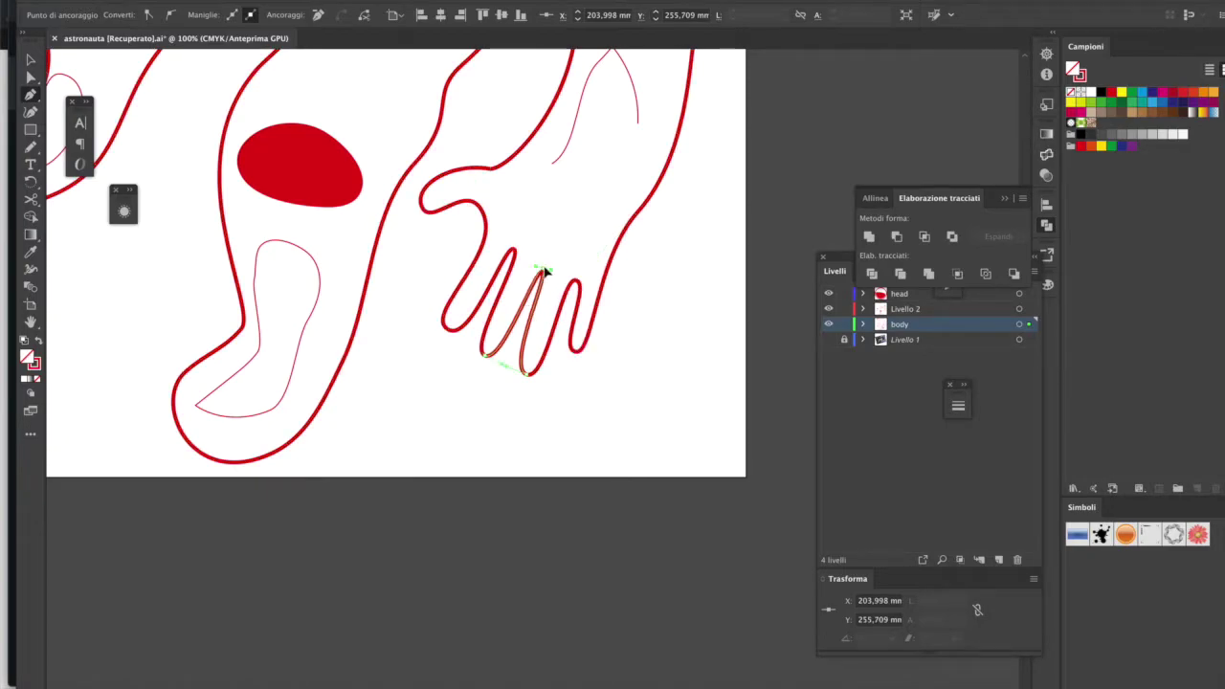
pyautogui.moveTo(574, 350); pyautogui.dragTo(591, 357)
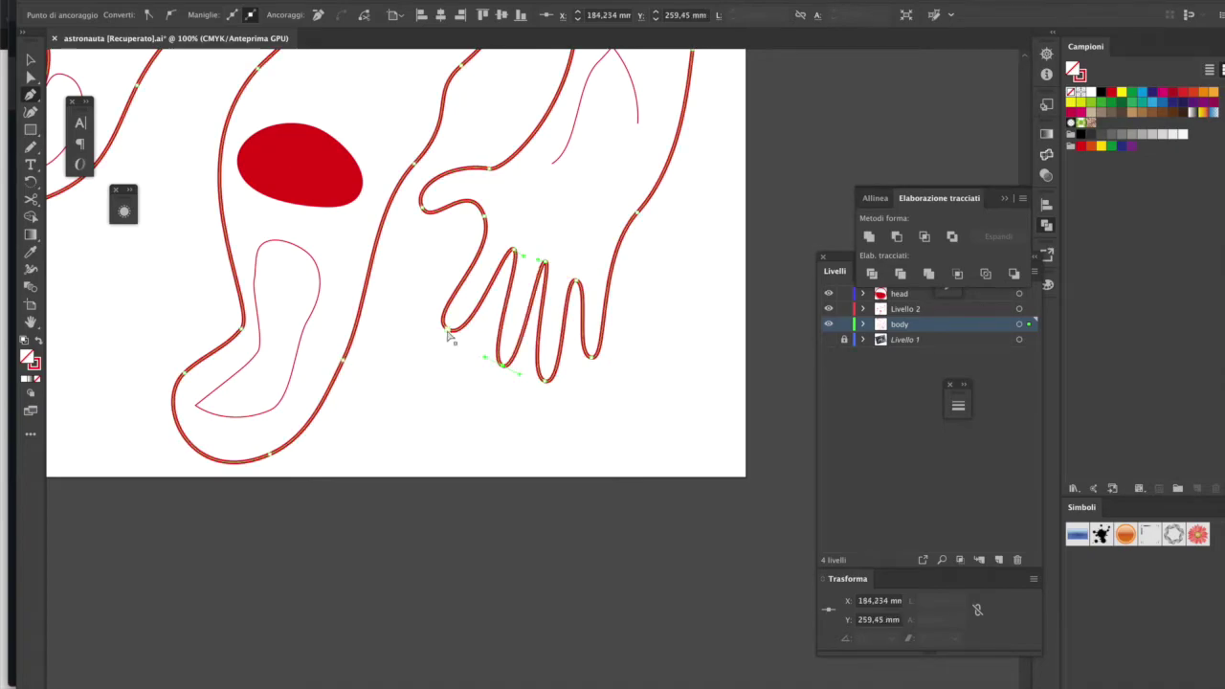
pyautogui.click(465, 354)
# Step: Smooth the hand's outer edge and level the finger base handles, then zoom out
pyautogui.scroll(-3, 574, 402)
pyautogui.scroll(2, 647, 443)
pyautogui.scroll(2, 528, 344)
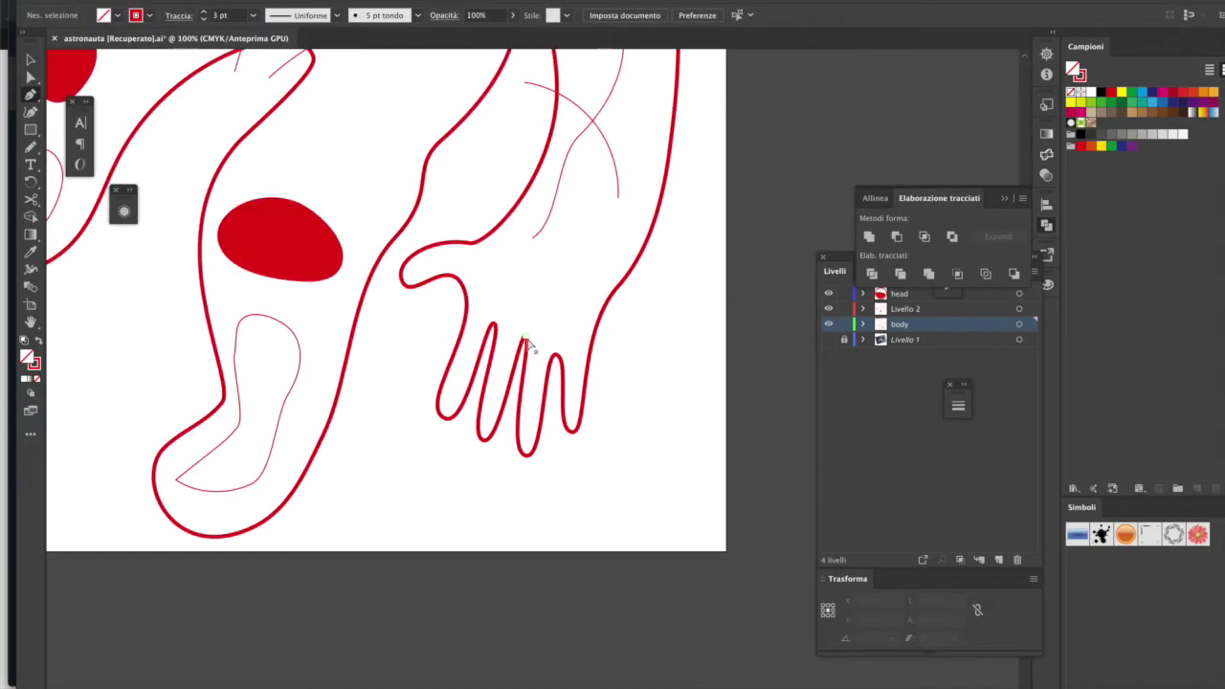
pyautogui.click(525, 340)
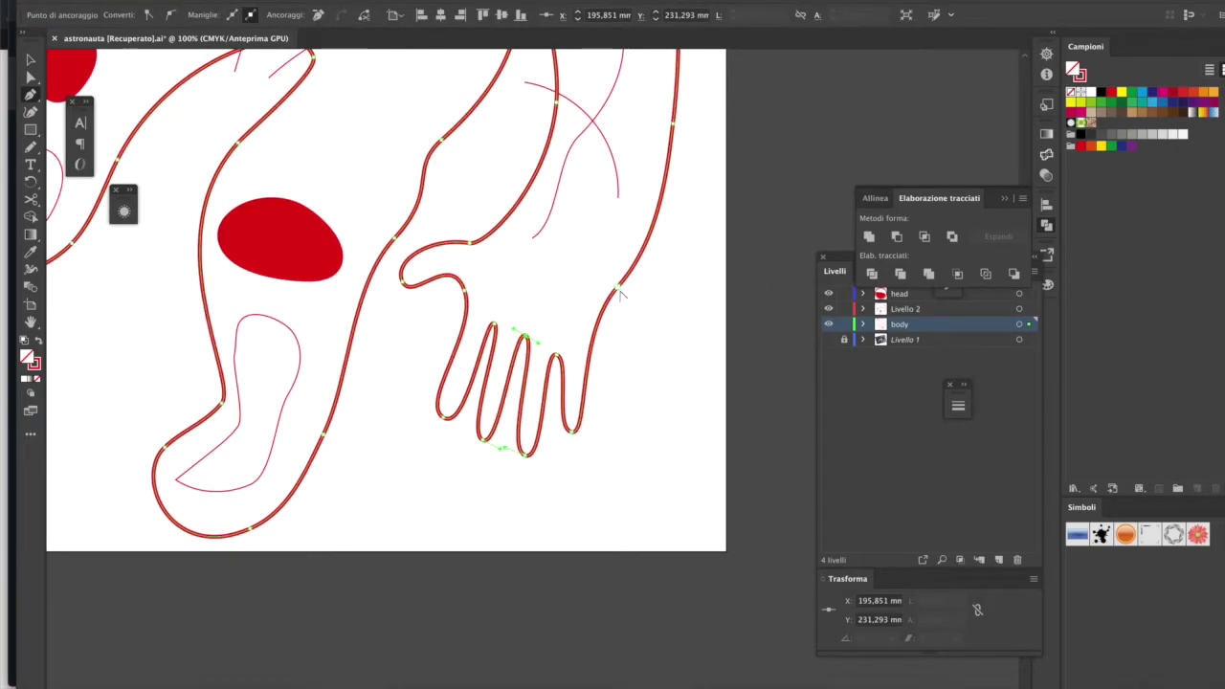
pyautogui.moveTo(618, 290); pyautogui.dragTo(567, 341)
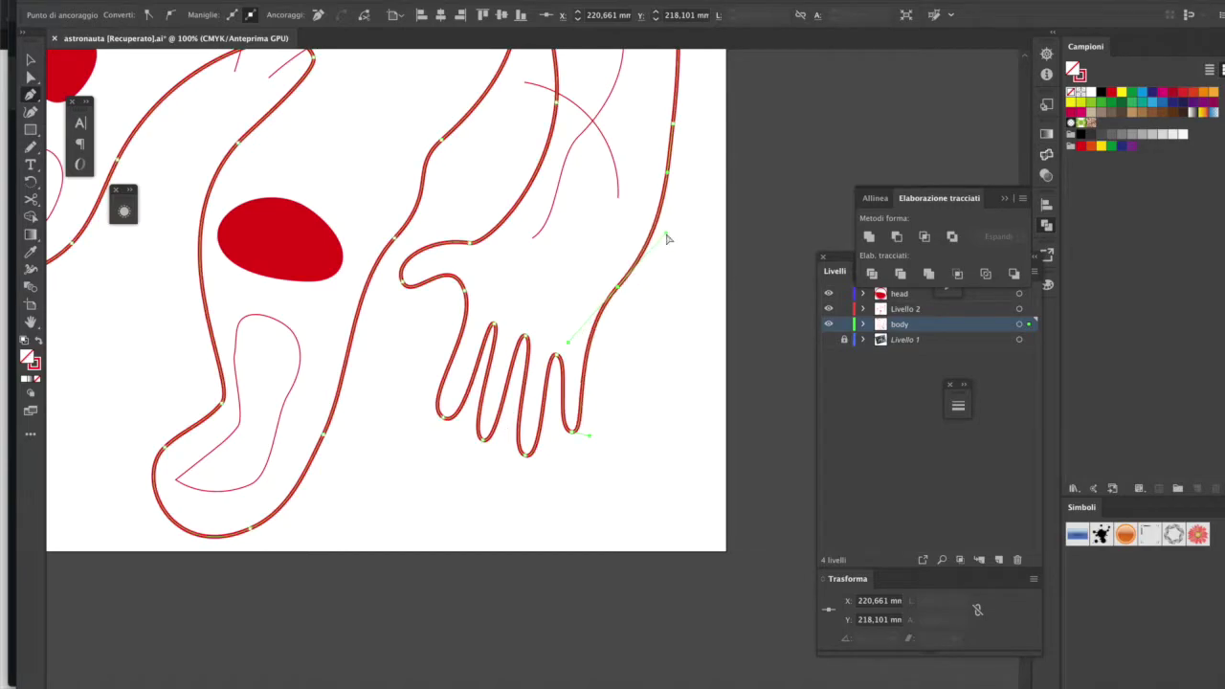
pyautogui.moveTo(444, 424); pyautogui.dragTo(418, 422)
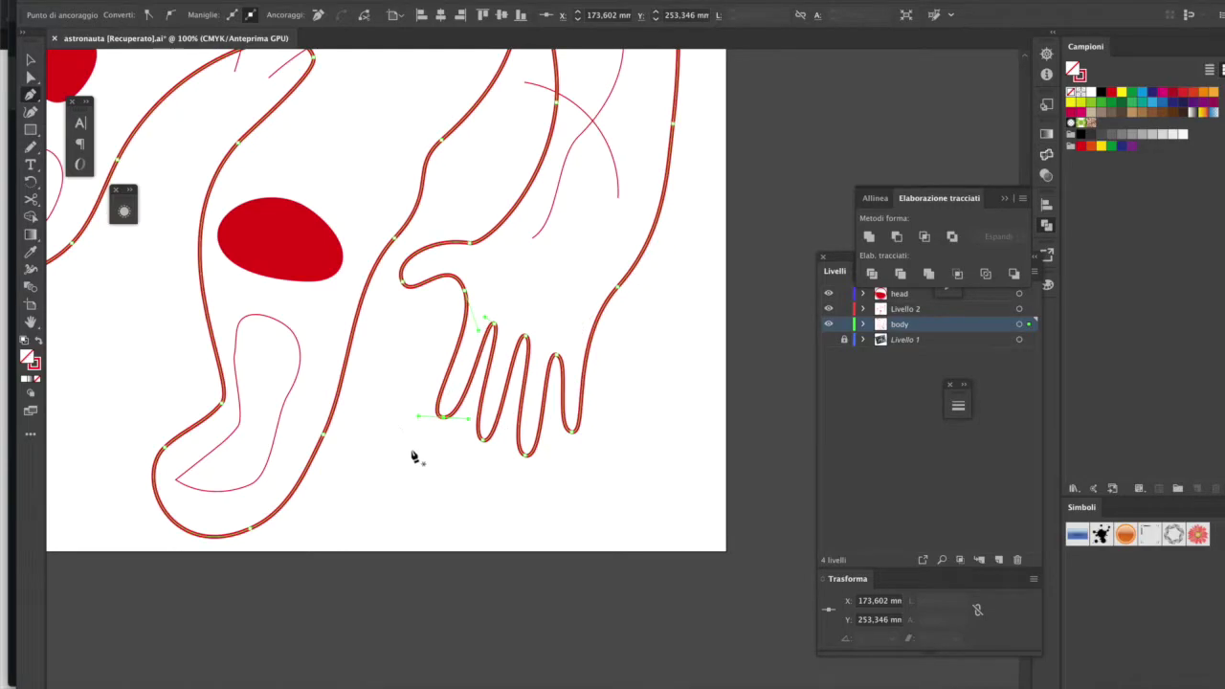
pyautogui.hotkey('ctrl', 'shift', 'a')
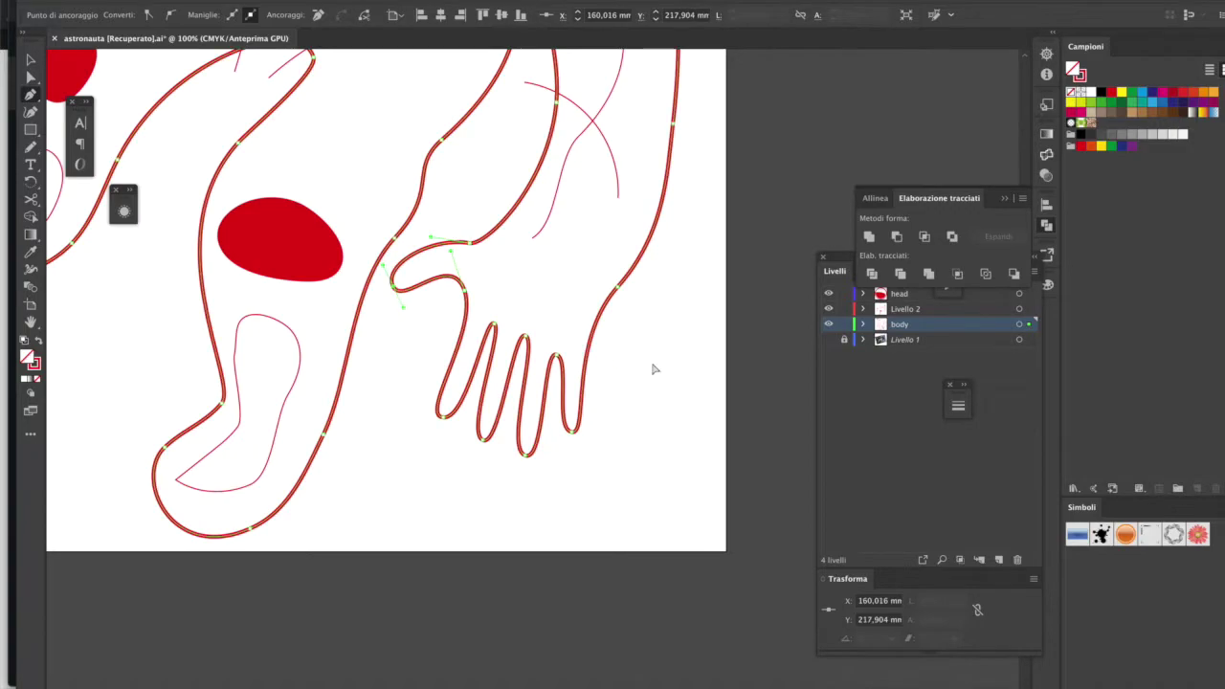
pyautogui.hotkey('ctrl', '-')
pyautogui.hotkey('ctrl', '-')
pyautogui.hotkey('ctrl', 'a')
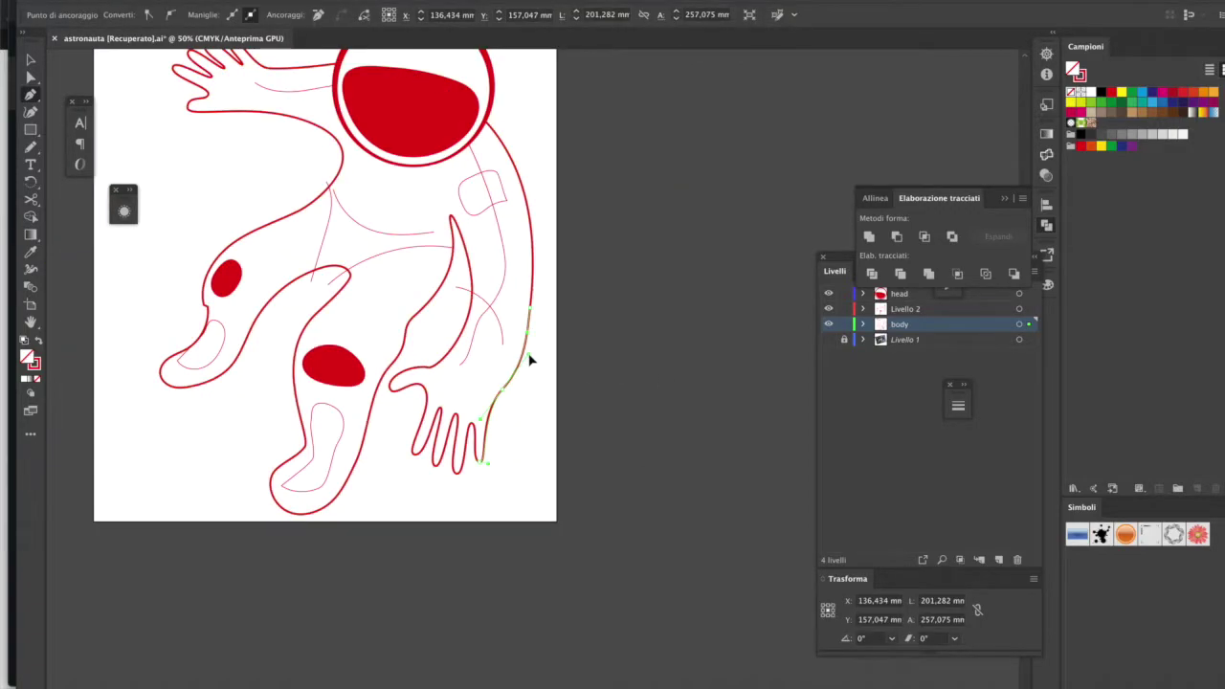
# Step: Bulge the right side of the body outline outward
pyautogui.hotkey('ctrl', 'shift', 'a')
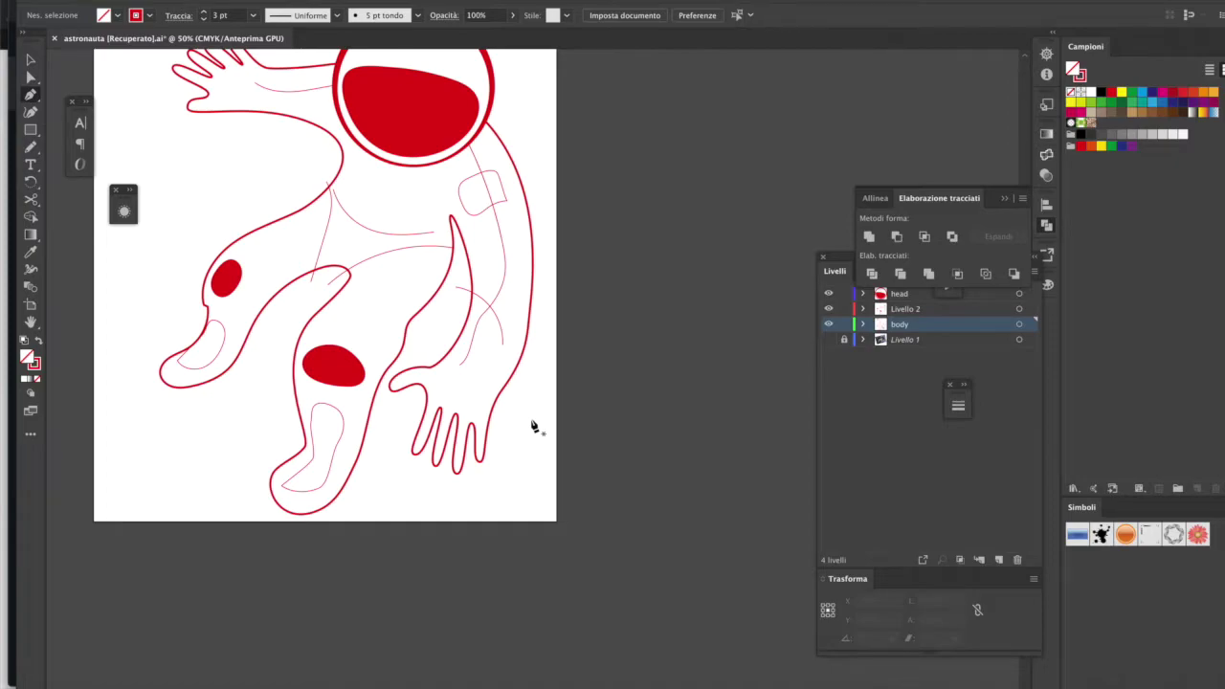
pyautogui.hscroll(-5, 287, 354)
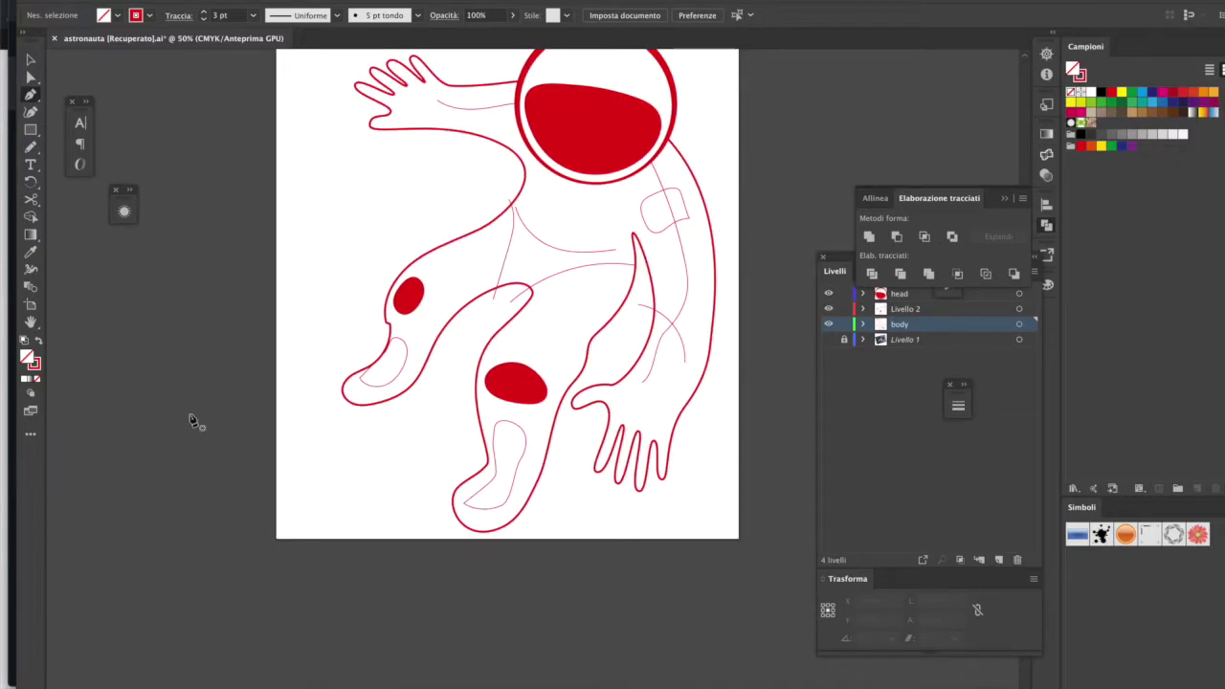
pyautogui.hotkey('ctrl', '+')
pyautogui.hotkey('ctrl', 'a')
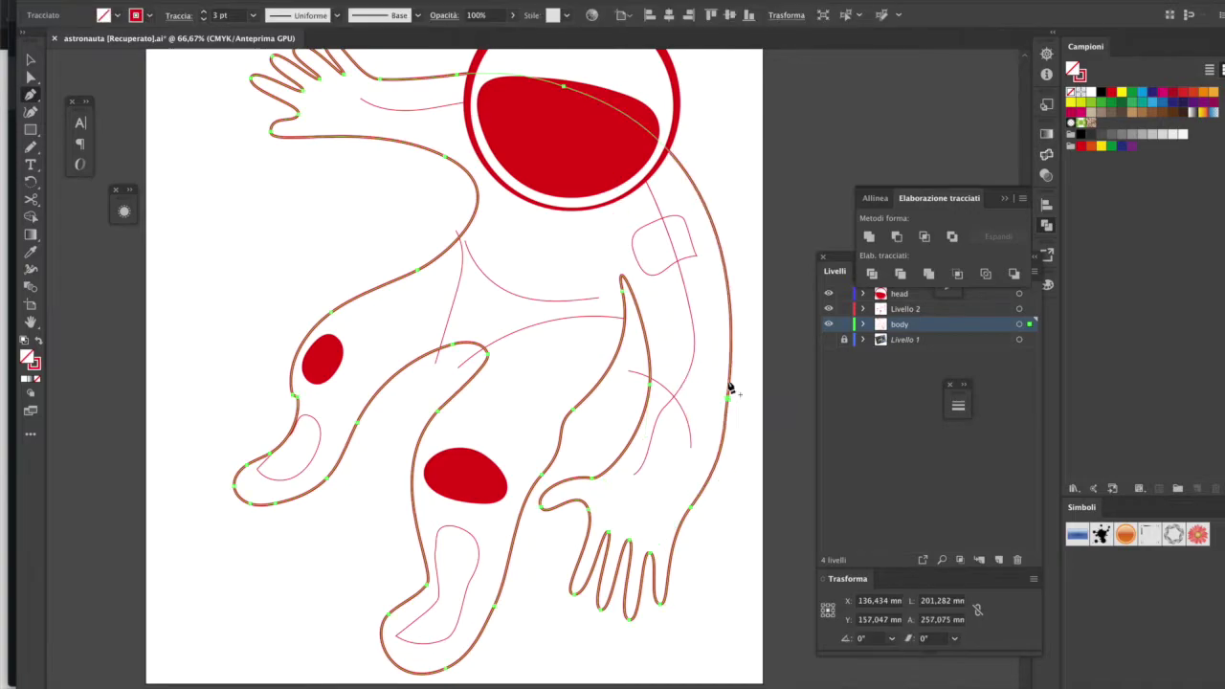
pyautogui.moveTo(727, 465); pyautogui.dragTo(907, 293)
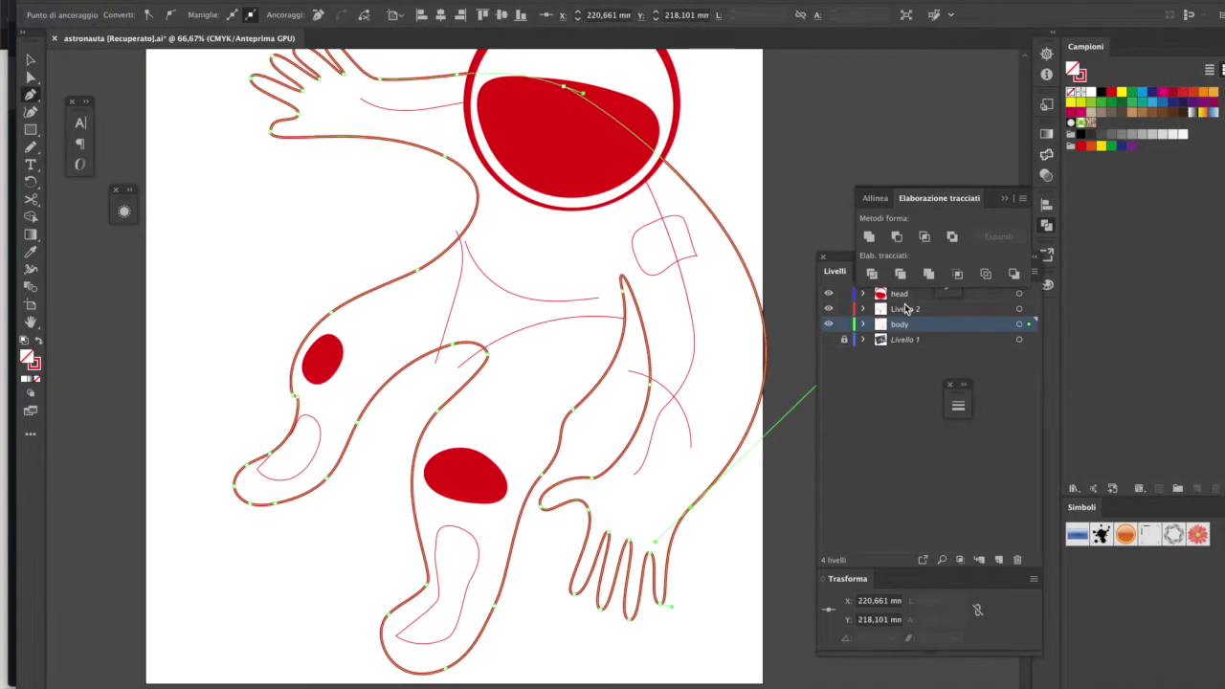
# Step: Reshape the inner arm contour into a smoother curve above the glove
pyautogui.hscroll(3, 464, 314)
pyautogui.keyDown('ctrl'); pyautogui.click(562, 323); pyautogui.keyUp('ctrl')
pyautogui.keyDown('ctrl'); pyautogui.click(542, 316); pyautogui.keyUp('ctrl')
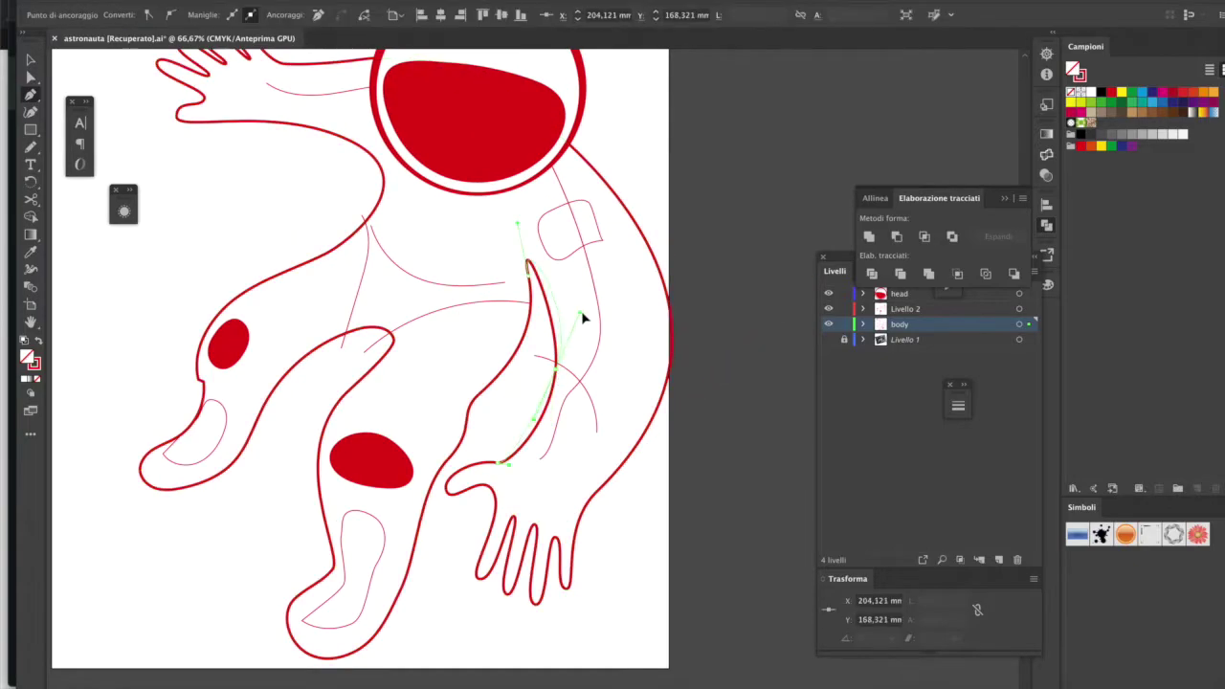
pyautogui.moveTo(499, 464); pyautogui.dragTo(546, 478)
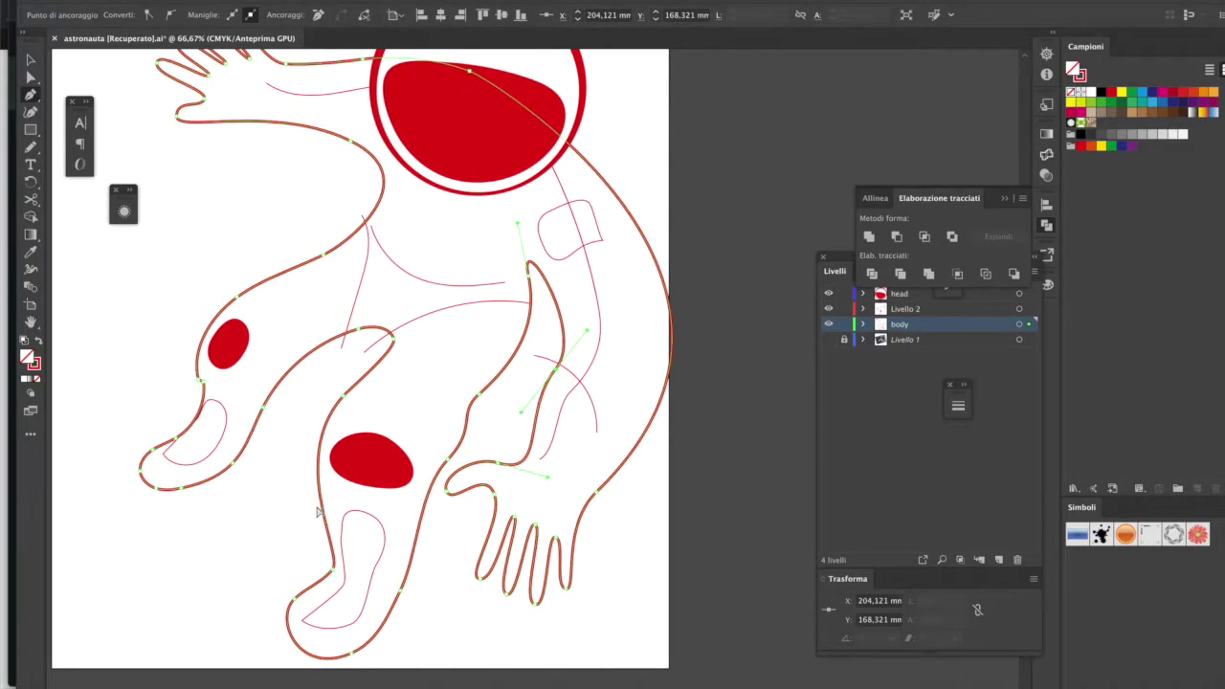
pyautogui.moveTo(586, 331); pyautogui.dragTo(601, 328)
pyautogui.moveTo(556, 371); pyautogui.dragTo(563, 350)
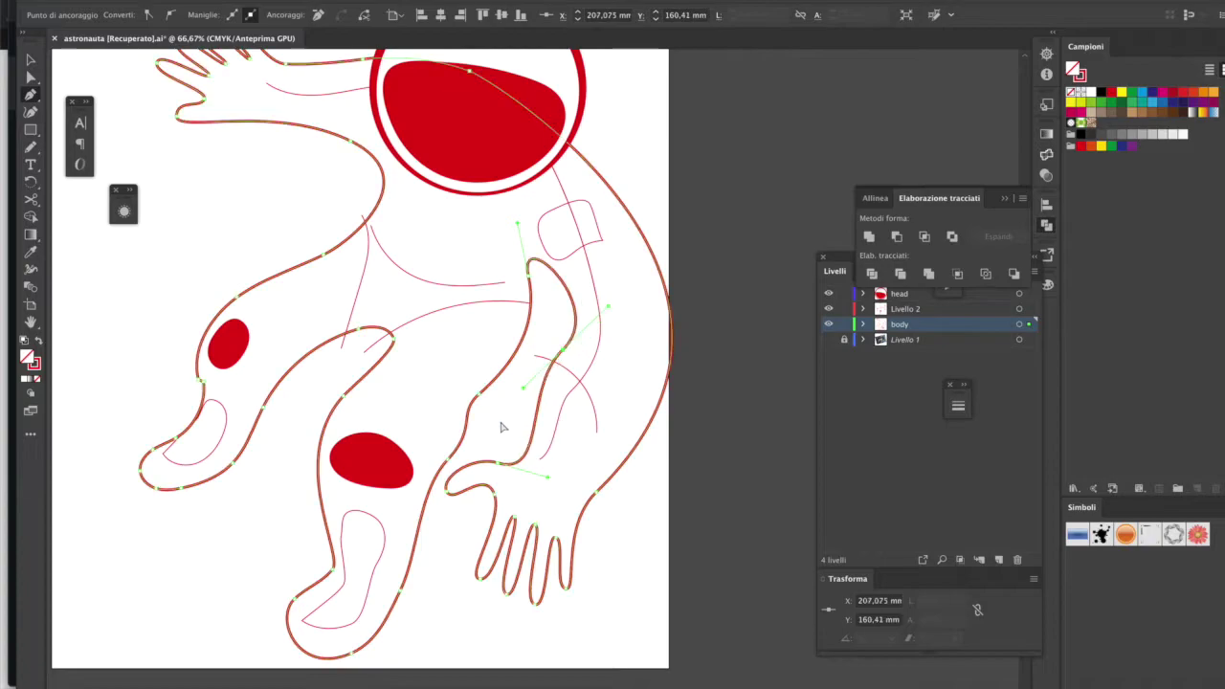
# Step: Shift the whole astronaut slightly up and left, then select the body outline
pyautogui.hotkey('ctrl', '-')
pyautogui.hotkey('ctrl', '-')
pyautogui.click(30, 59)
pyautogui.moveTo(355, 105)
pyautogui.mouseDown()
pyautogui.moveTo(600, 178)
pyautogui.moveTo(581, 173)
pyautogui.mouseUp()
pyautogui.click(708, 273)
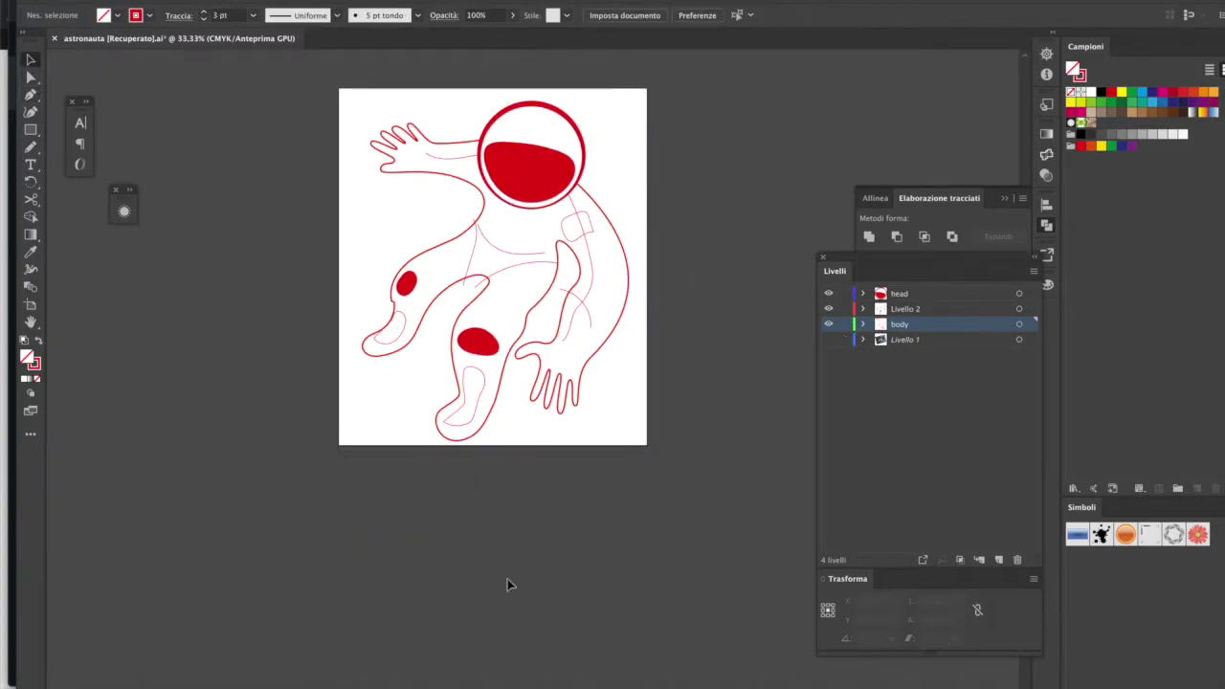
pyautogui.hotkey('ctrl', '+')
pyautogui.click(752, 355)
# Step: With the Width tool, thicken the body outline along its right side, arm and leg
pyautogui.click(31, 268)
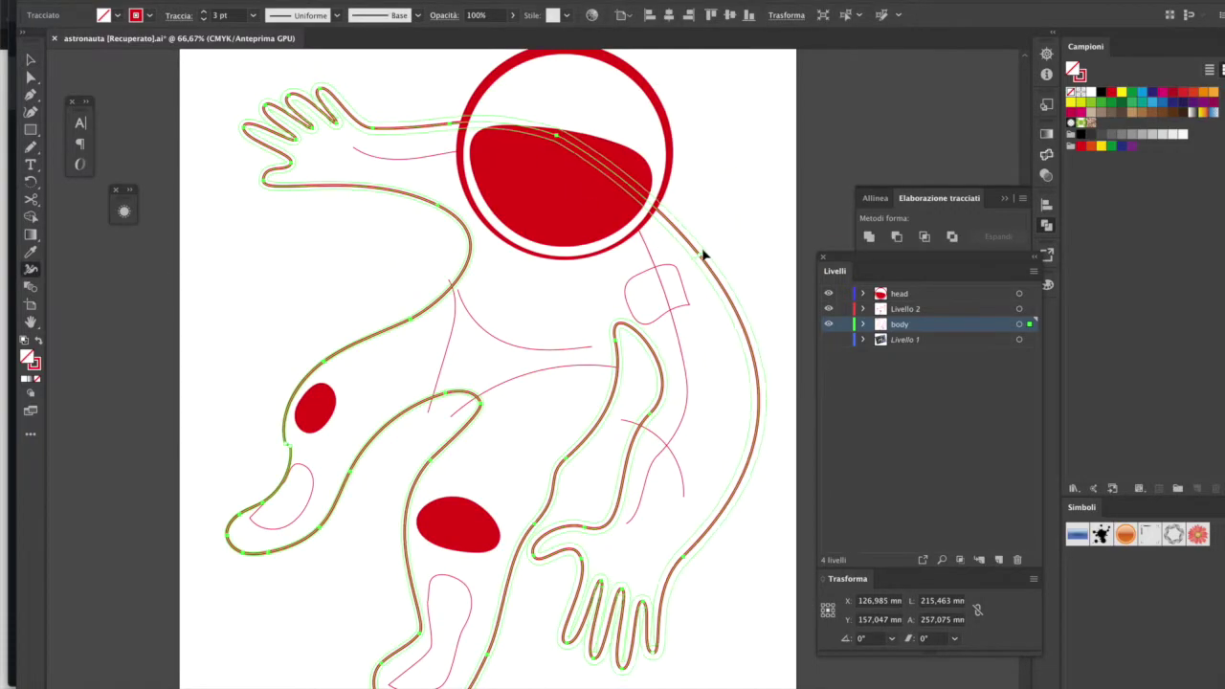
pyautogui.moveTo(708, 272)
pyautogui.mouseDown()
pyautogui.moveTo(667, 587)
pyautogui.moveTo(738, 295)
pyautogui.mouseUp()
pyautogui.moveTo(383, 127); pyautogui.dragTo(392, 131)
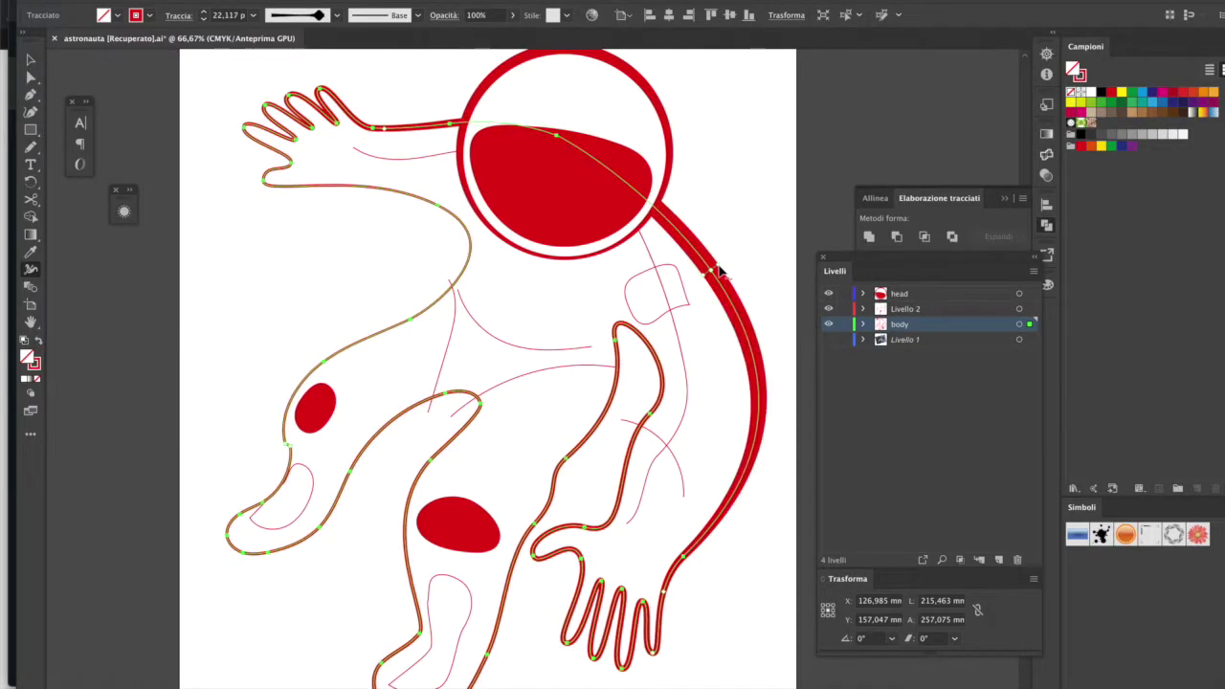
pyautogui.hotkey('ctrl', 'shift', 'a')
pyautogui.hotkey('ctrl', '-')
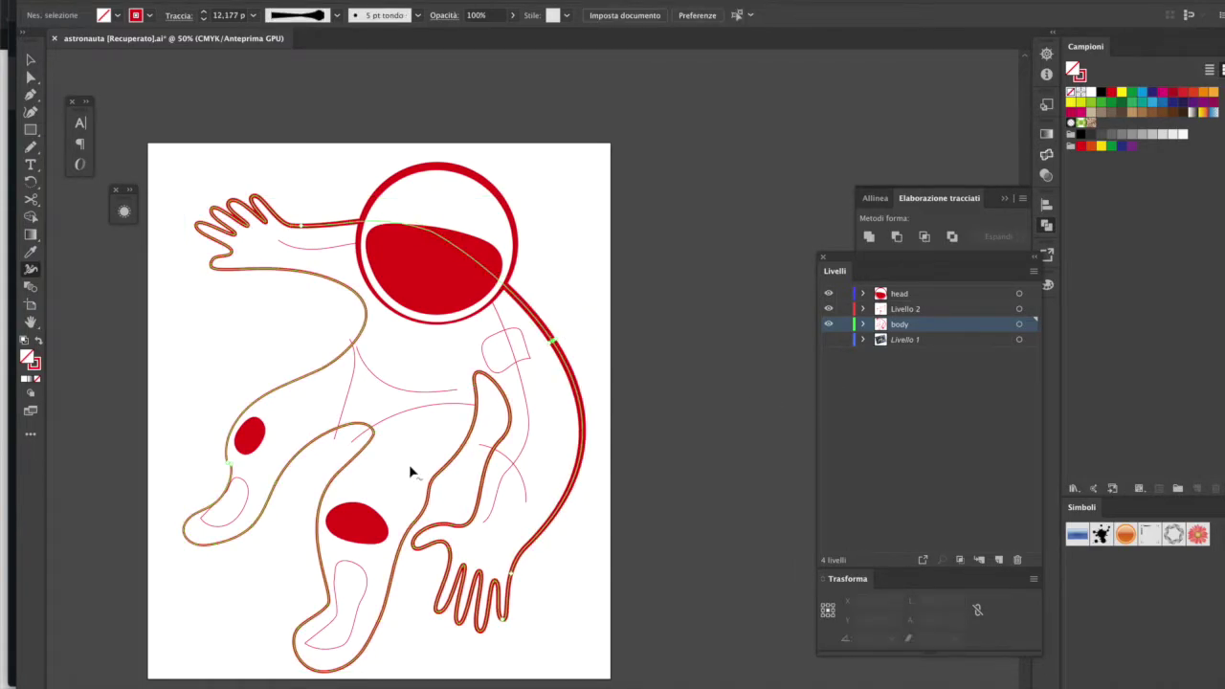
pyautogui.moveTo(357, 429); pyautogui.dragTo(360, 434)
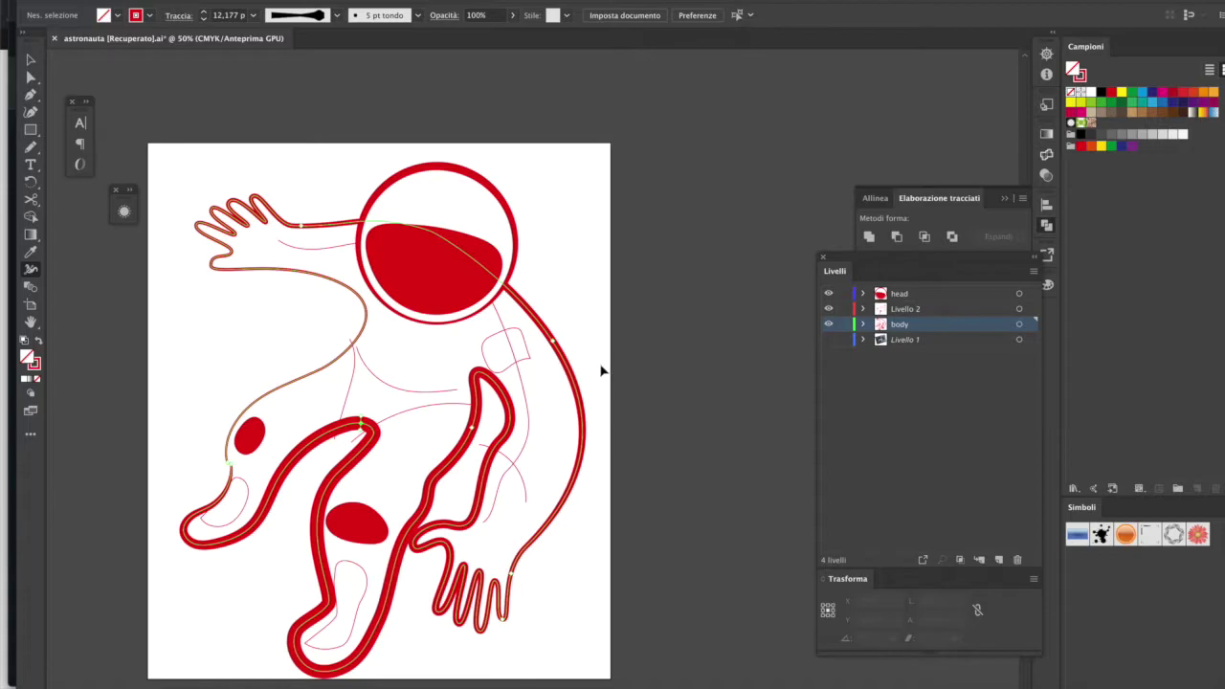
# Step: Undo and redo the width change to compare the stroke, then return to width editing
pyautogui.press('v')
pyautogui.keyDown('ctrl'); pyautogui.click(373, 445); pyautogui.keyUp('ctrl')
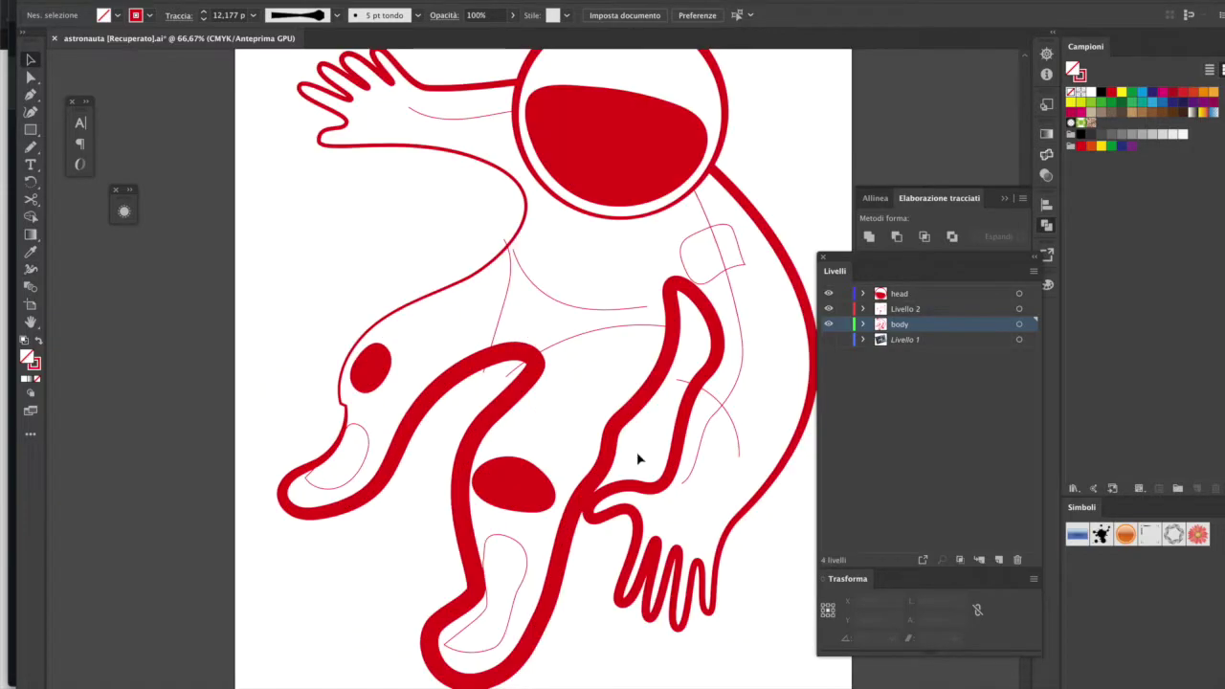
pyautogui.hotkey('ctrl', 'z')
pyautogui.hotkey('shift', 'w')
pyautogui.hotkey('ctrl', 'z')
pyautogui.hotkey('ctrl', 'z')
pyautogui.hotkey('ctrl', 'z')
pyautogui.hotkey('ctrl', 'shift', 'z')
pyautogui.hotkey('ctrl', 'shift', 'a')
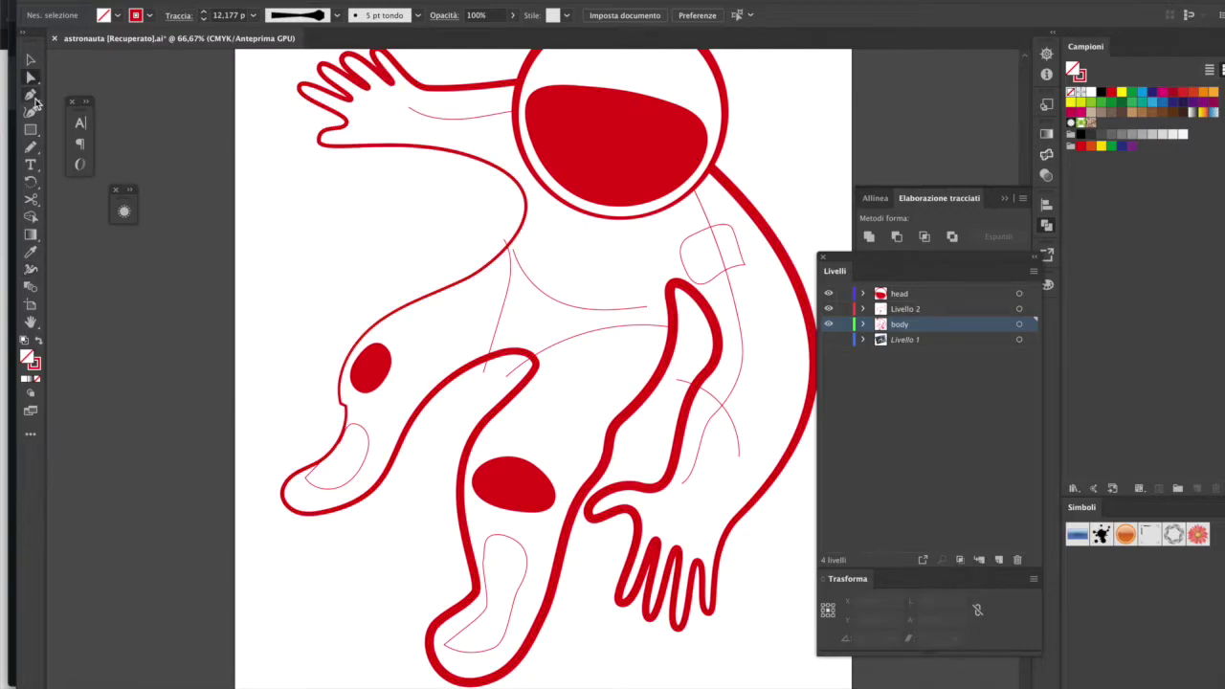
pyautogui.hotkey('ctrl', '-')
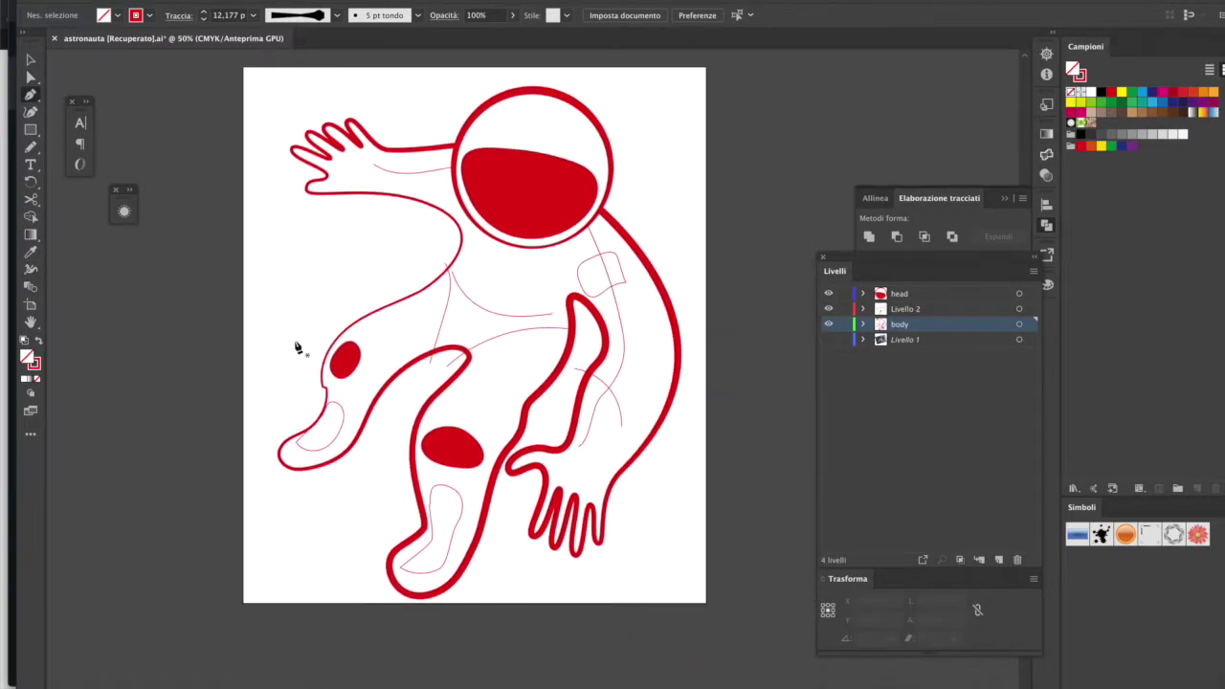
pyautogui.hotkey('ctrl', '+')
pyautogui.click(30, 269)
pyautogui.moveTo(527, 394); pyautogui.dragTo(267, 255)
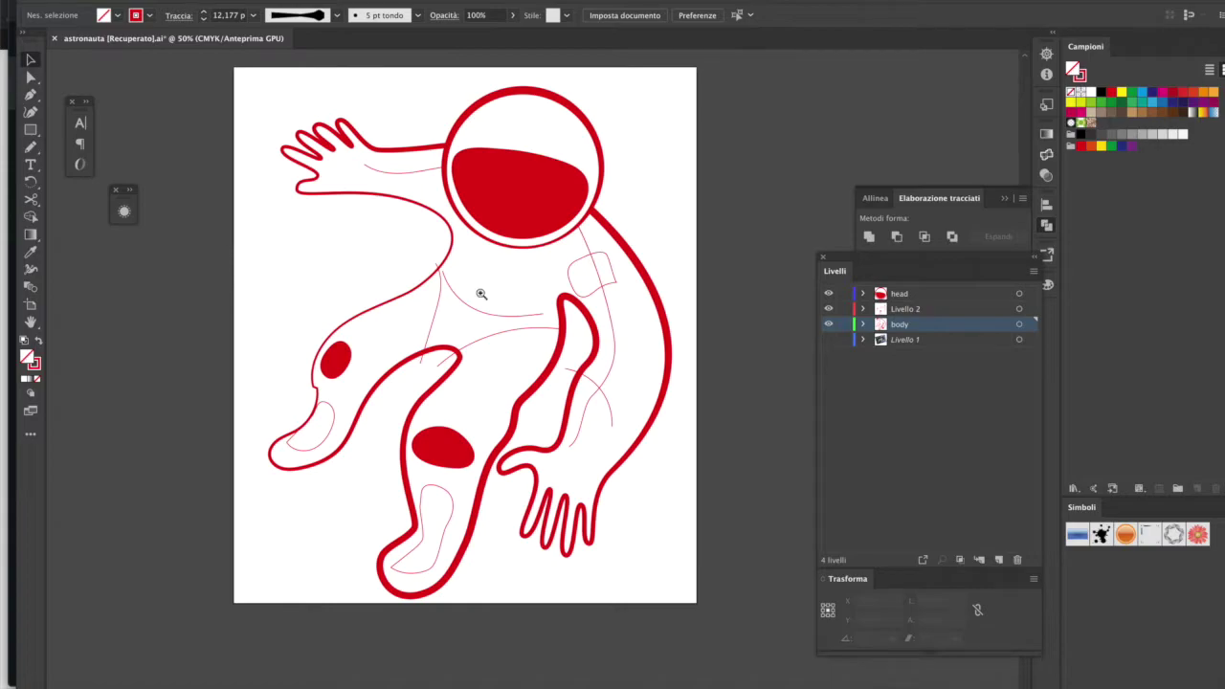
# Step: Reshape the body outline curve beside the knee patch
pyautogui.click(345, 446)
pyautogui.press('p')
pyautogui.keyDown('ctrl'); pyautogui.click(308, 411); pyautogui.keyUp('ctrl')
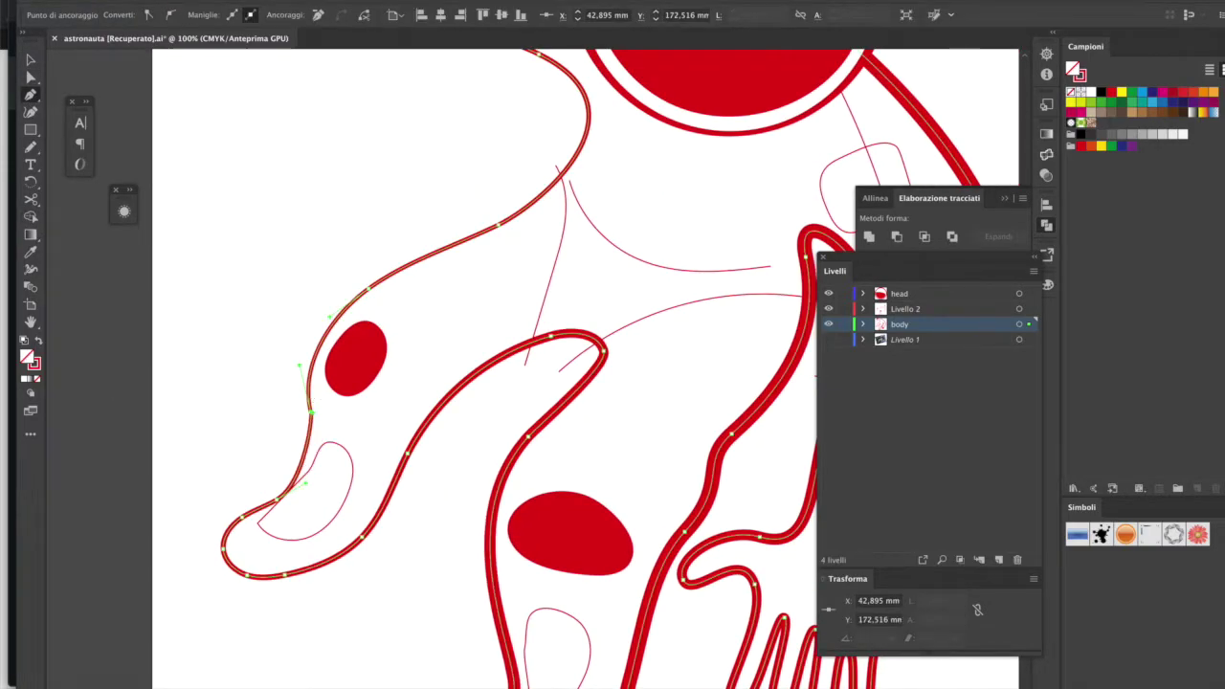
pyautogui.hotkey('ctrl', '-')
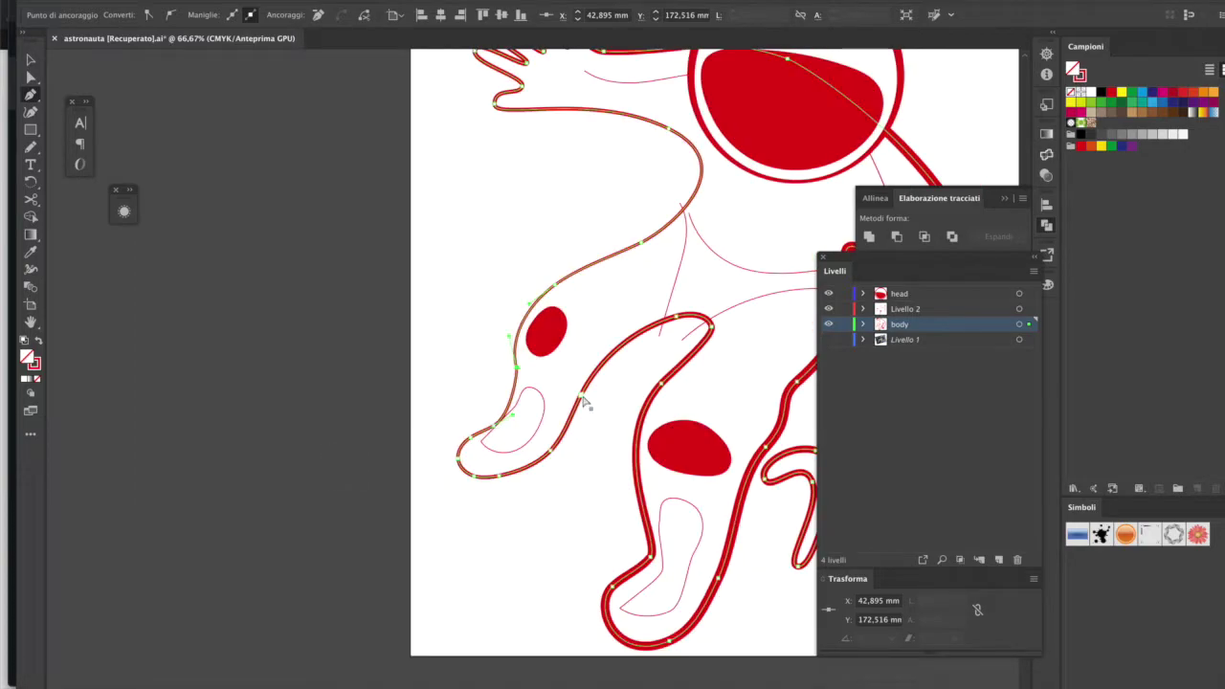
pyautogui.moveTo(580, 390); pyautogui.dragTo(577, 507)
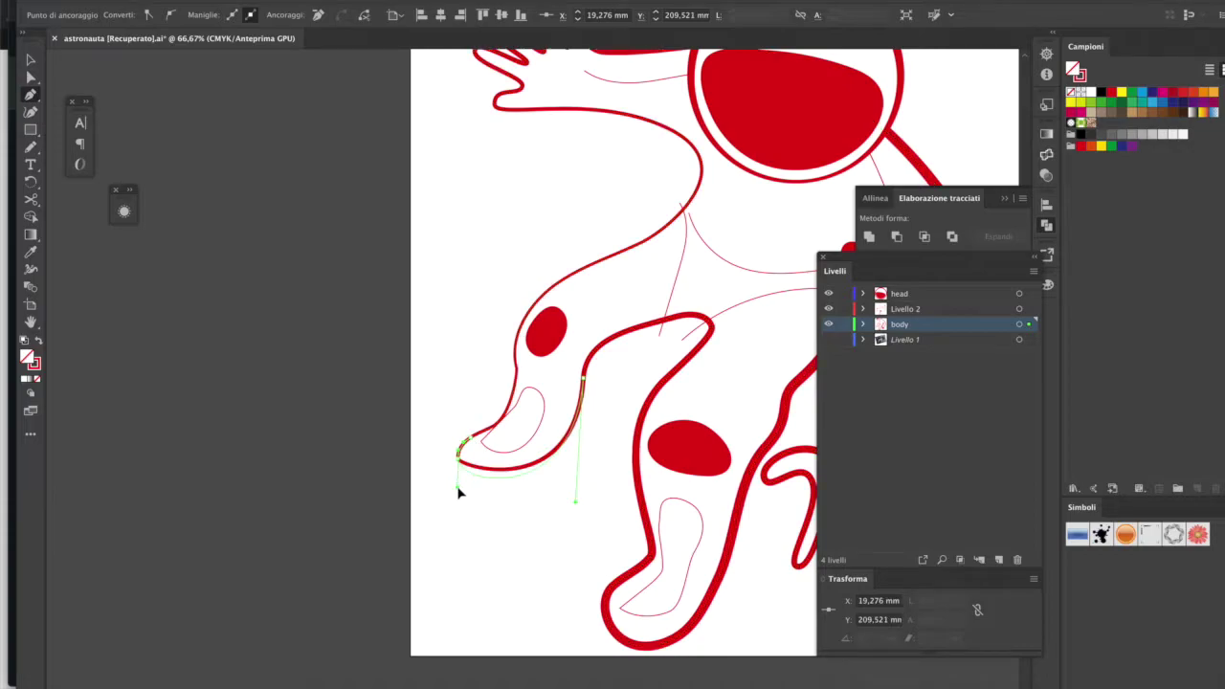
# Step: Pull vertical handles from the foot-tip anchor and reshape the curve above the knee patch
pyautogui.keyDown('ctrl'); pyautogui.click(459, 461); pyautogui.keyUp('ctrl')
pyautogui.moveTo(459, 461); pyautogui.dragTo(461, 430)
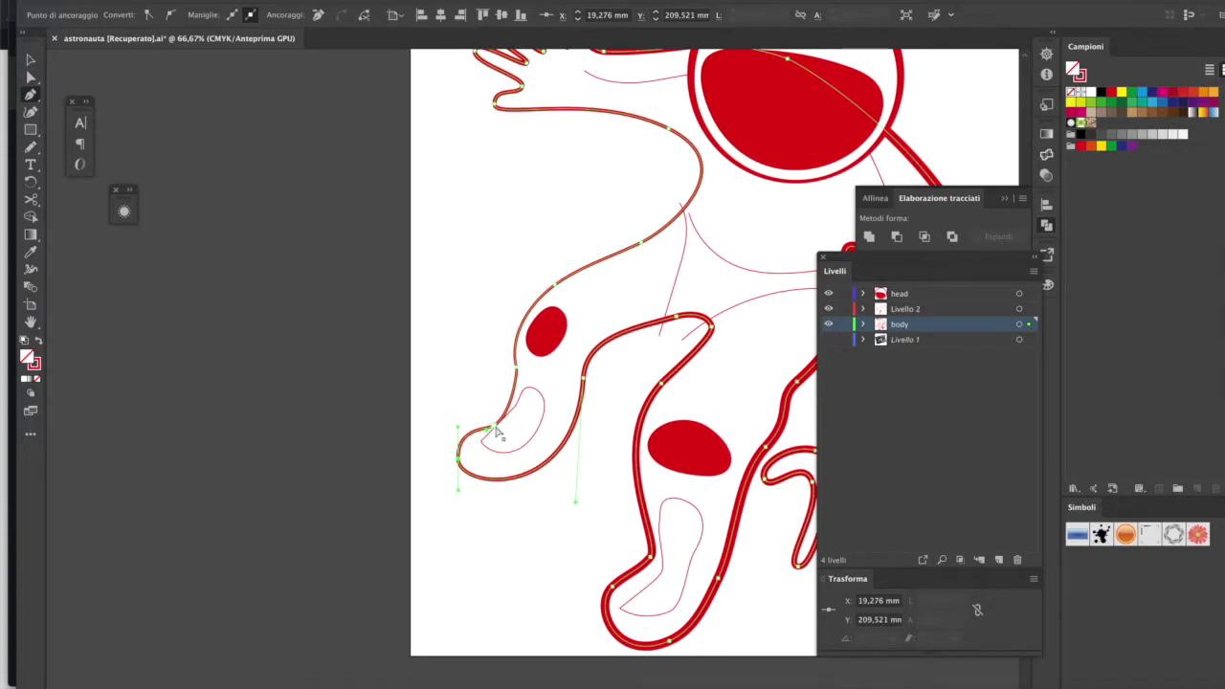
pyautogui.click(495, 431)
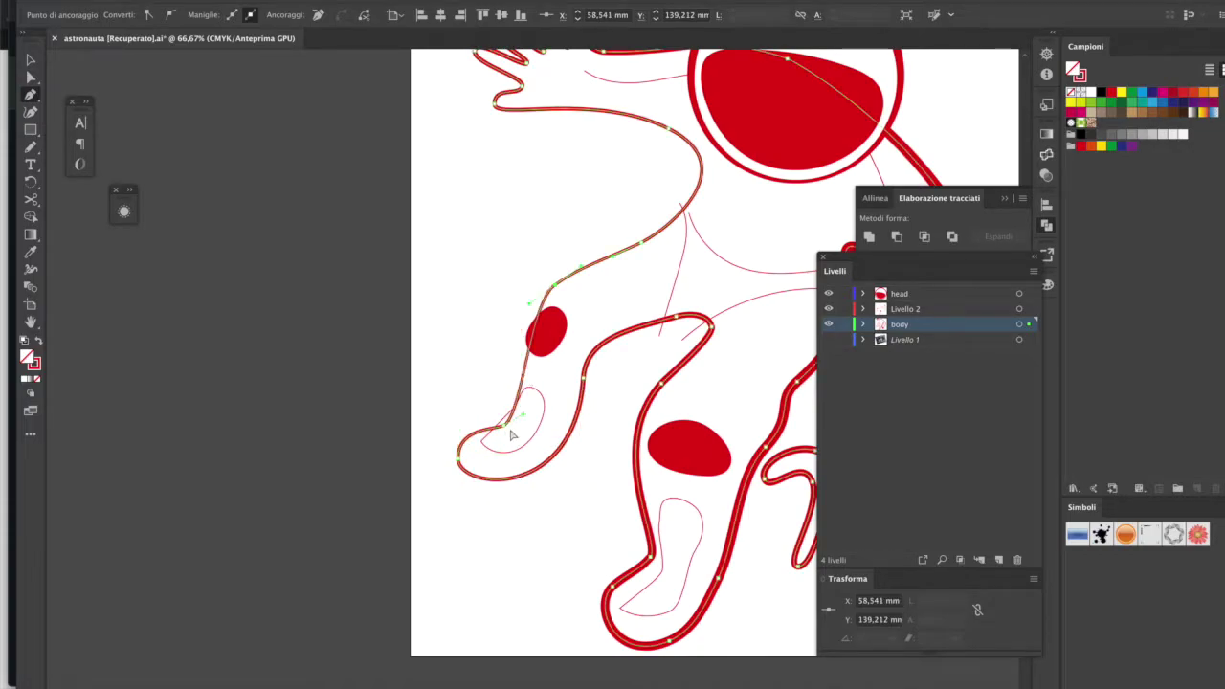
pyautogui.keyDown('ctrl'); pyautogui.click(517, 368); pyautogui.keyUp('ctrl')
pyautogui.moveTo(516, 368); pyautogui.dragTo(505, 316)
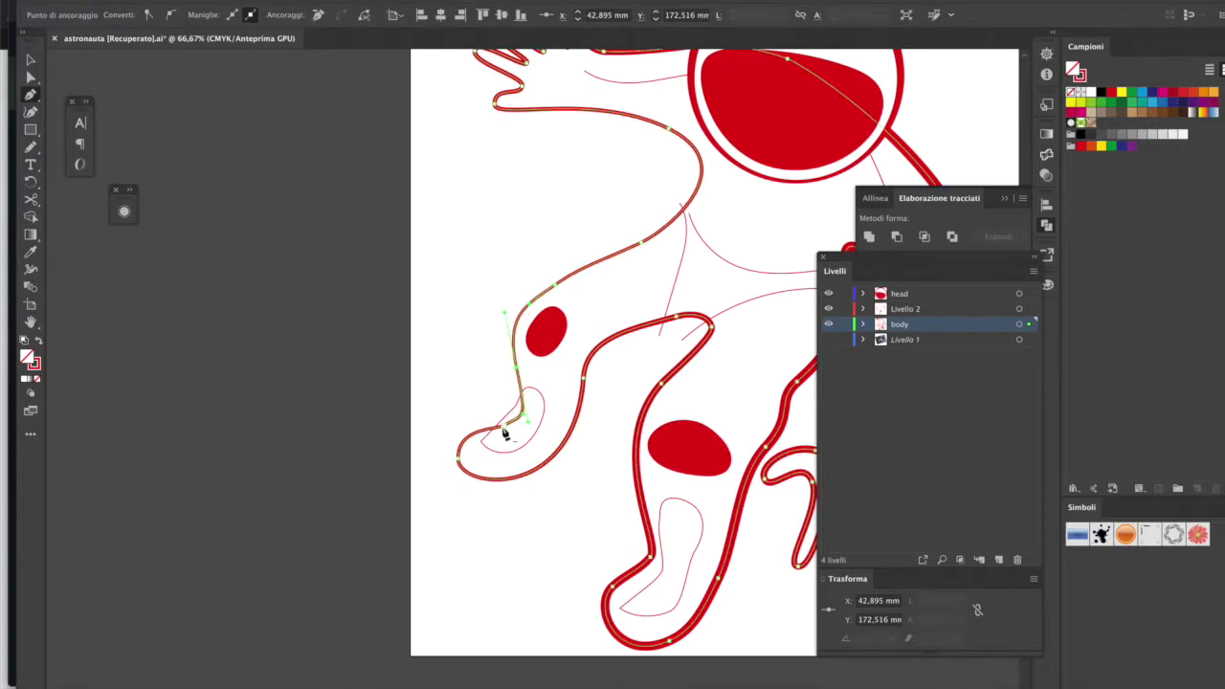
# Step: Smooth the waist curve below the raised arm
pyautogui.hotkey('ctrl', '-')
pyautogui.keyDown('ctrl'); pyautogui.click(541, 205); pyautogui.keyUp('ctrl')
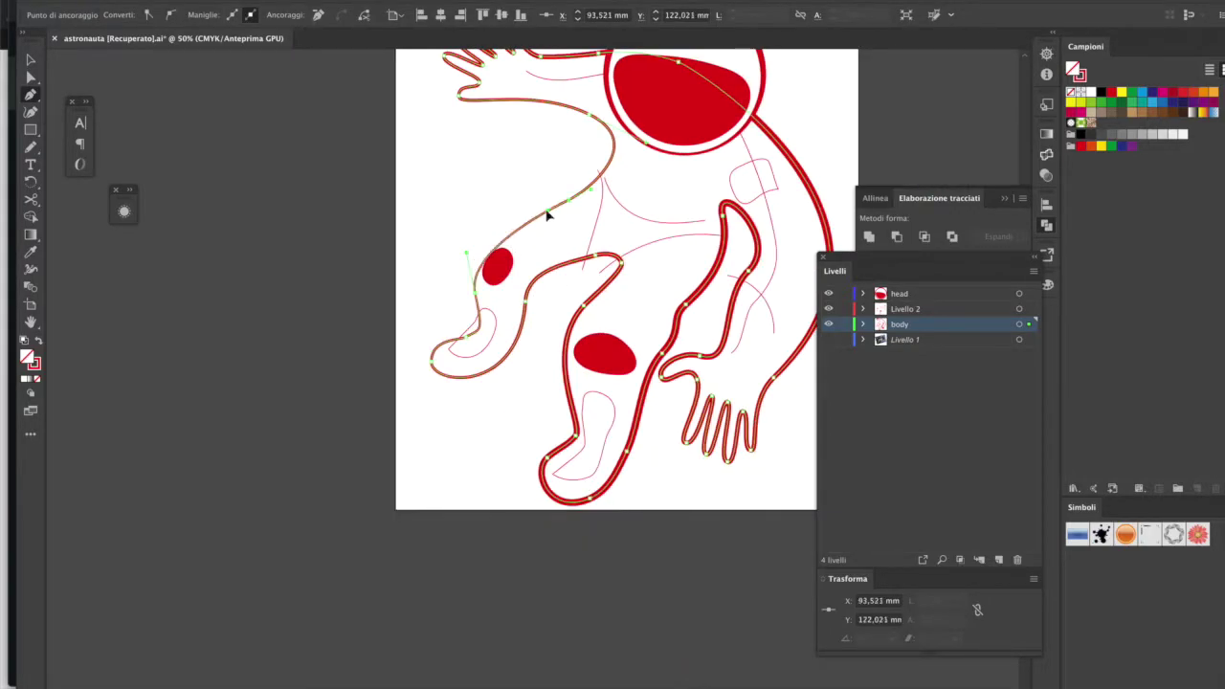
pyautogui.scroll(-3, 486, 220)
pyautogui.scroll(1, 486, 220)
pyautogui.keyDown('ctrl'); pyautogui.click(279, 418); pyautogui.keyUp('ctrl')
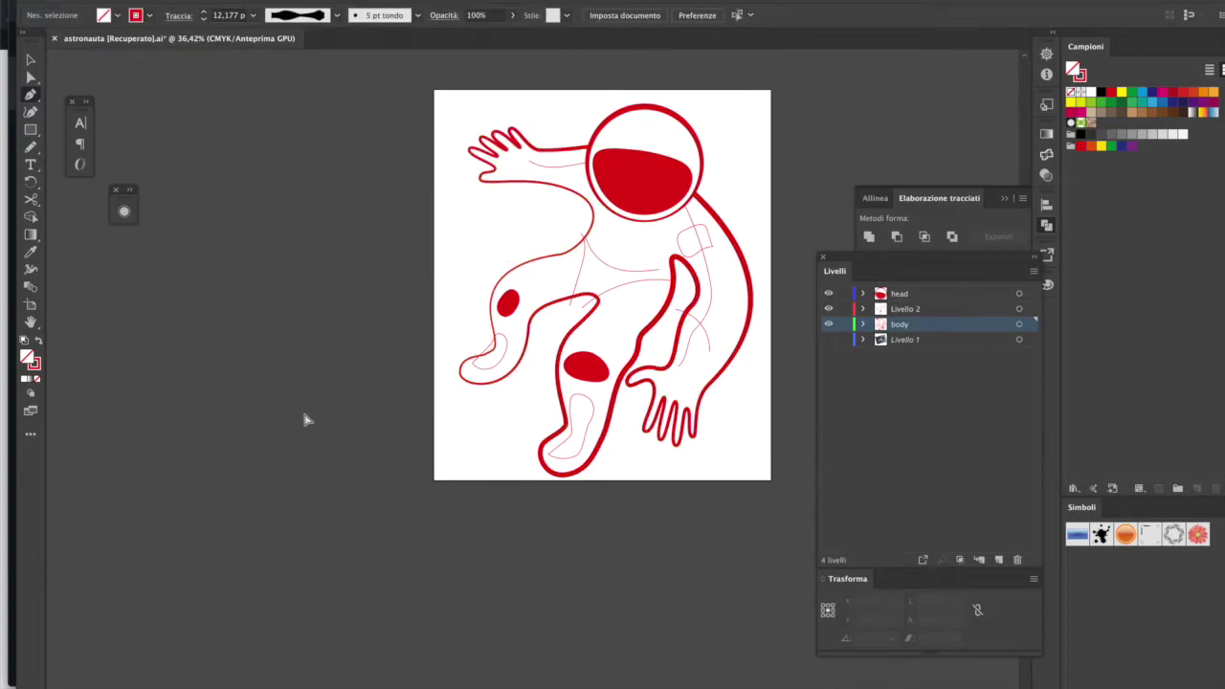
pyautogui.scroll(1, 545, 346)
pyautogui.hotkey('ctrl', '+')
pyautogui.keyDown('ctrl'); pyautogui.click(536, 297); pyautogui.keyUp('ctrl')
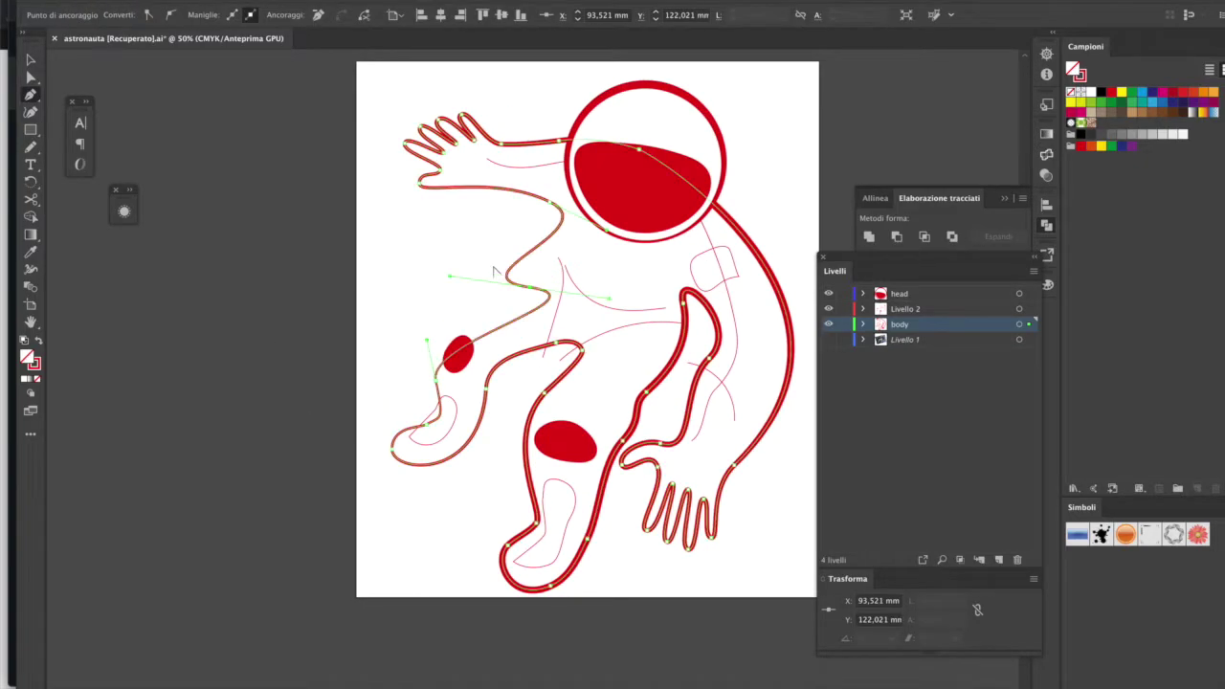
pyautogui.moveTo(532, 291)
pyautogui.mouseDown()
pyautogui.moveTo(612, 291)
pyautogui.moveTo(545, 293)
pyautogui.mouseUp()
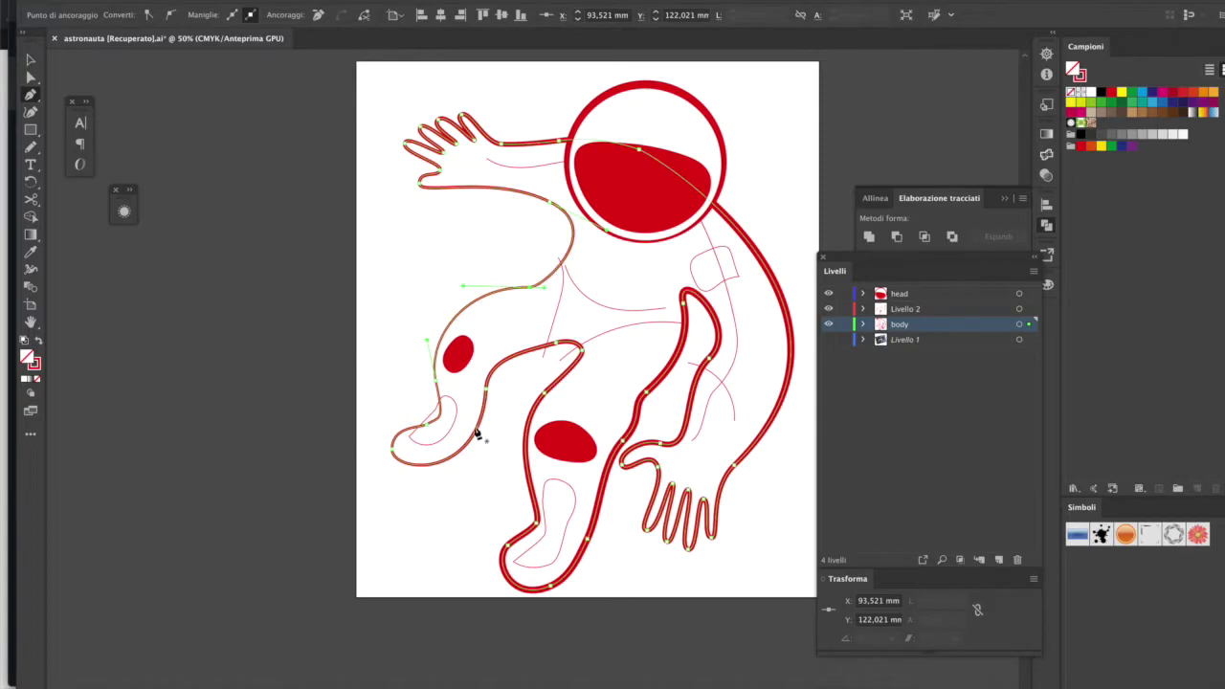
# Step: Make the waist curve bulge further right into the leg
pyautogui.hotkey('ctrl', '+')
pyautogui.hotkey('ctrl', '+')
pyautogui.hotkey('ctrl', '+')
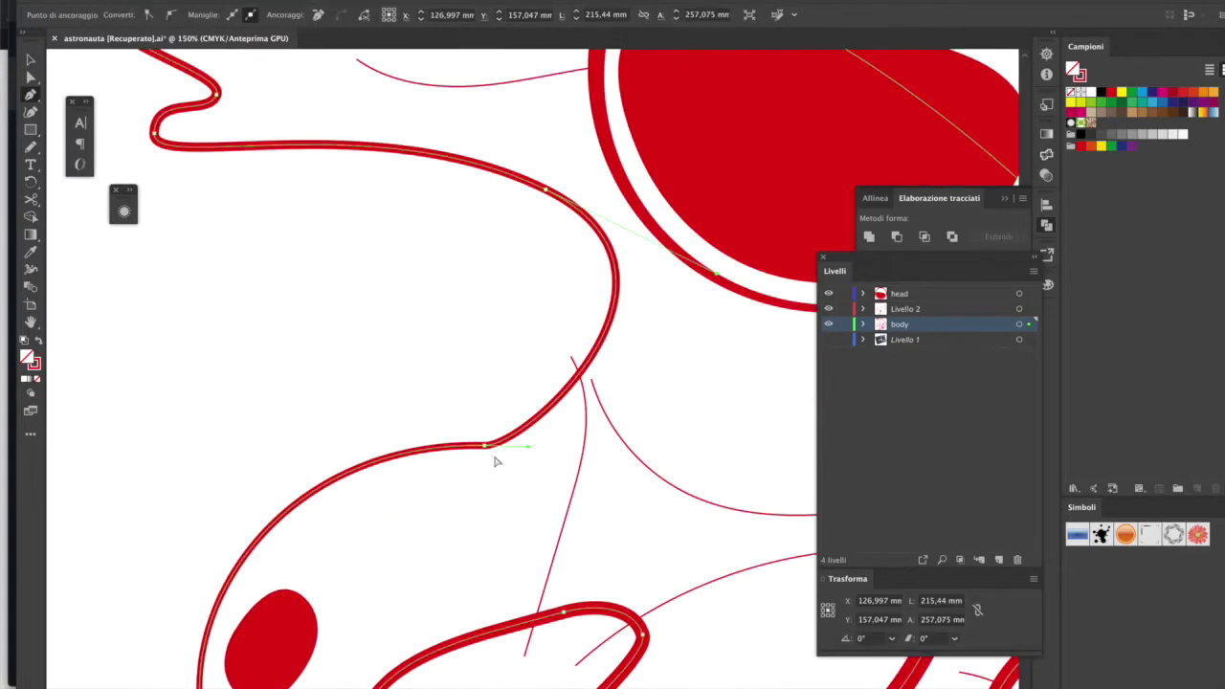
pyautogui.moveTo(547, 461); pyautogui.dragTo(550, 459)
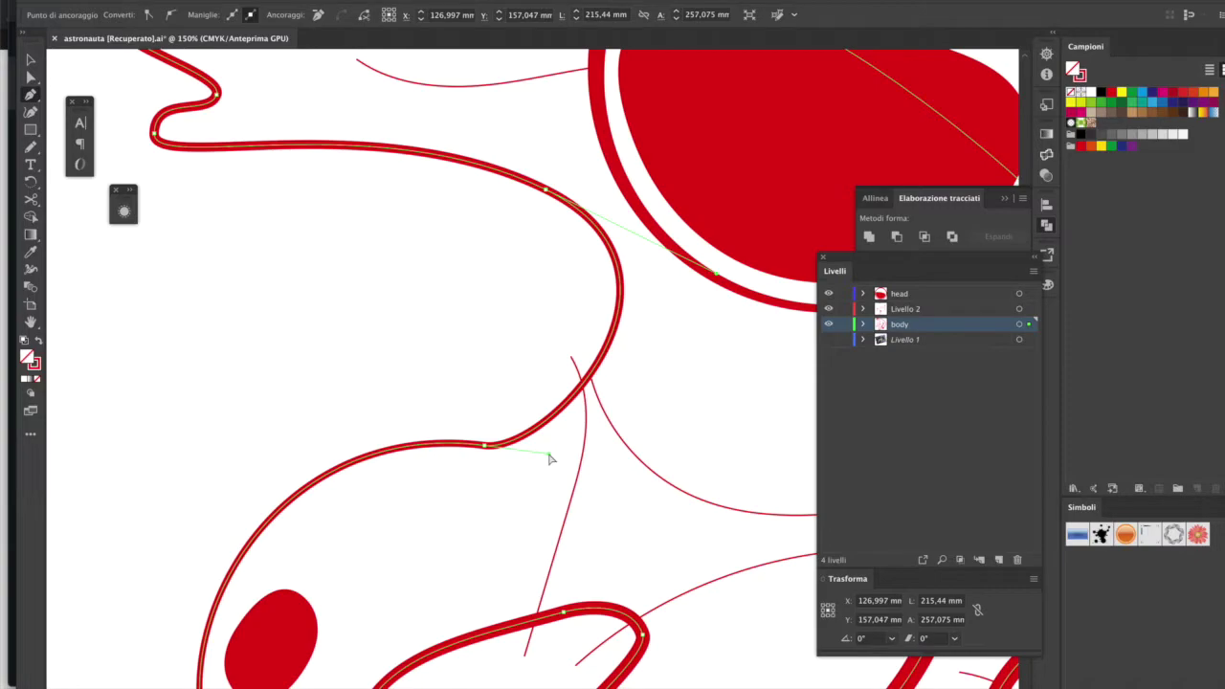
pyautogui.moveTo(611, 385)
pyautogui.mouseDown()
pyautogui.moveTo(625, 374)
pyautogui.moveTo(590, 356)
pyautogui.mouseUp()
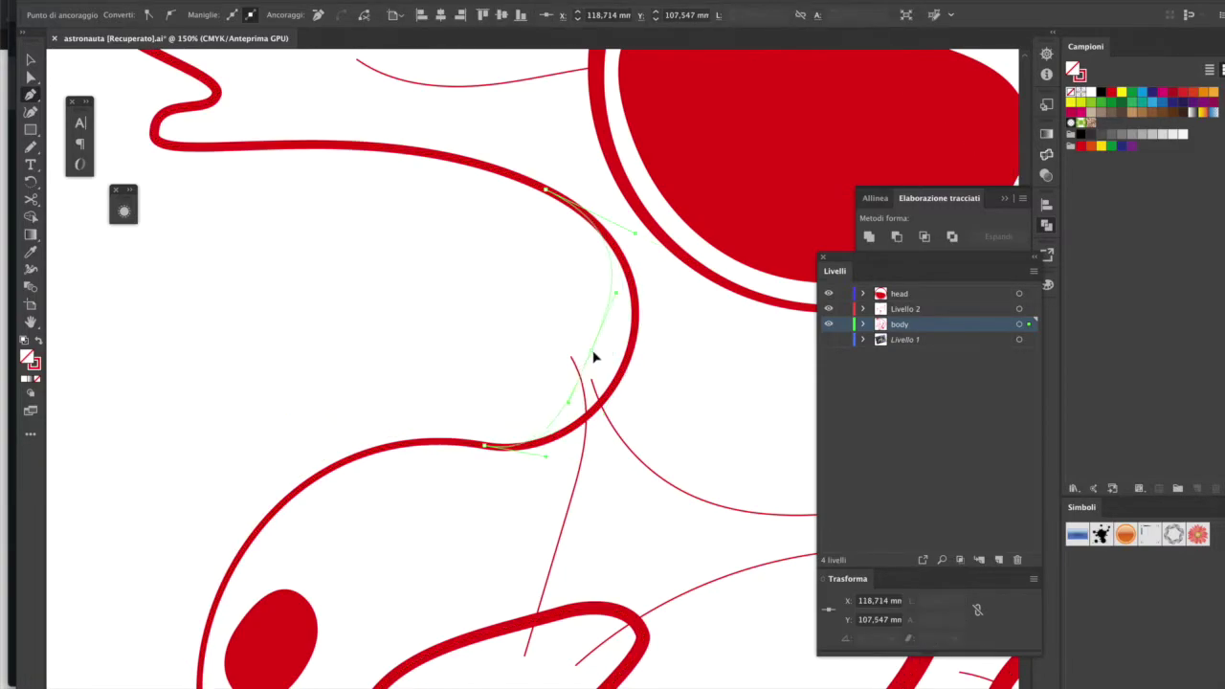
pyautogui.hotkey('ctrl', '-')
pyautogui.hotkey('ctrl', '-')
pyautogui.hotkey('ctrl', '-')
# Step: Check the inner leg curve's anchors, deselect, and zoom in on the raised hand
pyautogui.keyDown('ctrl'); pyautogui.click(548, 438); pyautogui.keyUp('ctrl')
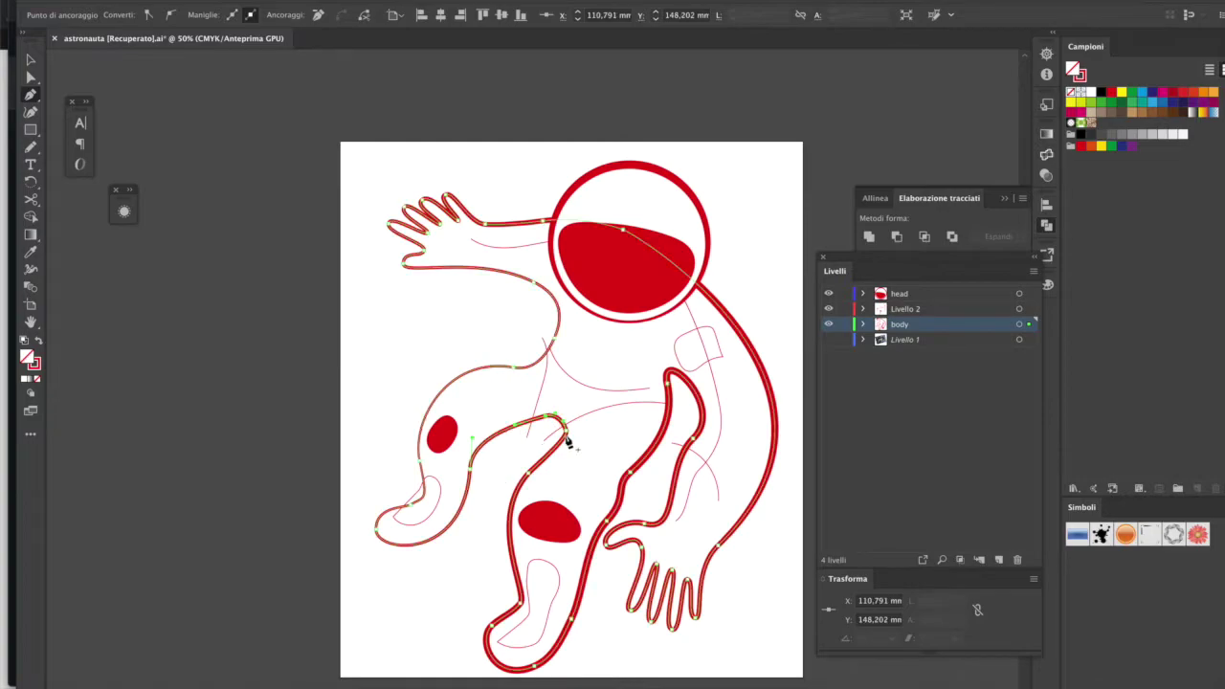
pyautogui.hotkey('ctrl', '+')
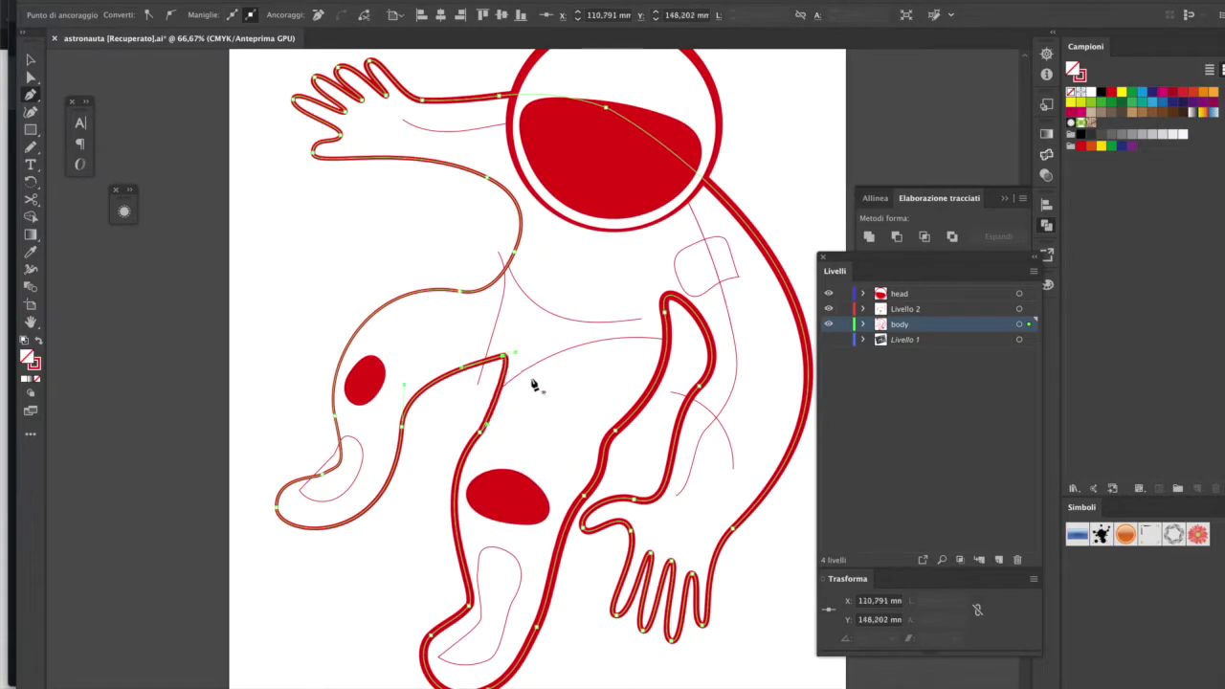
pyautogui.keyDown('ctrl'); pyautogui.click(504, 357); pyautogui.keyUp('ctrl')
pyautogui.keyDown('ctrl'); pyautogui.click(330, 441); pyautogui.keyUp('ctrl')
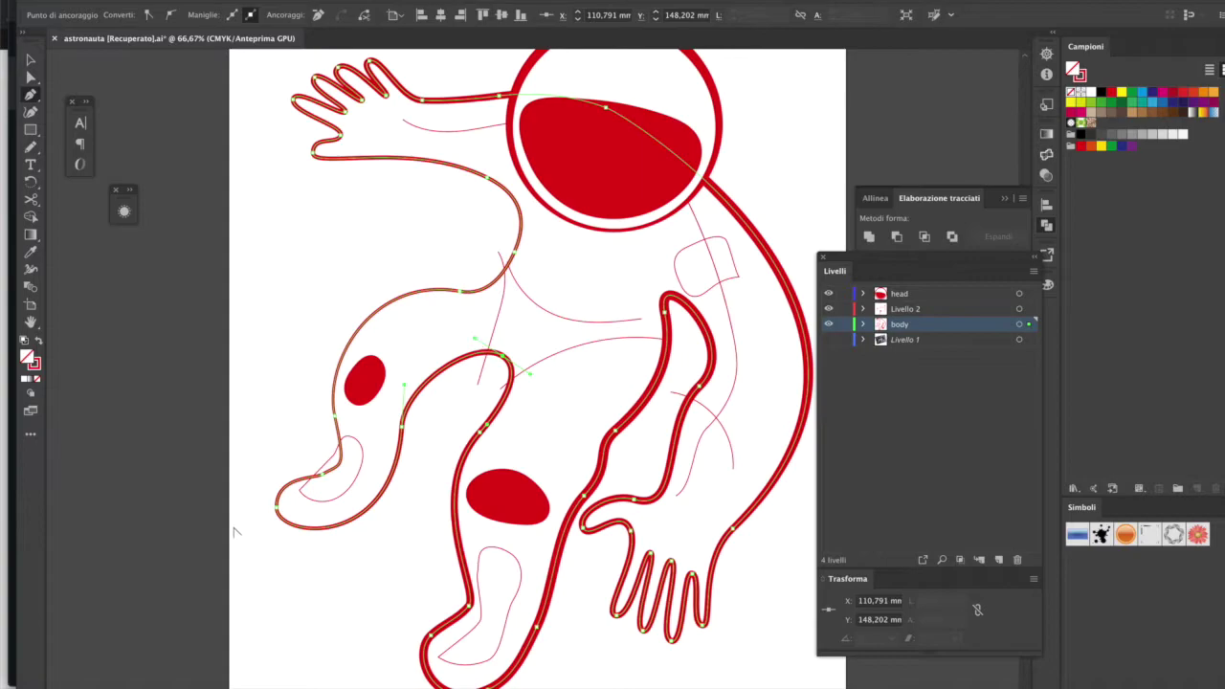
pyautogui.keyDown('ctrl'); pyautogui.click(460, 294); pyautogui.keyUp('ctrl')
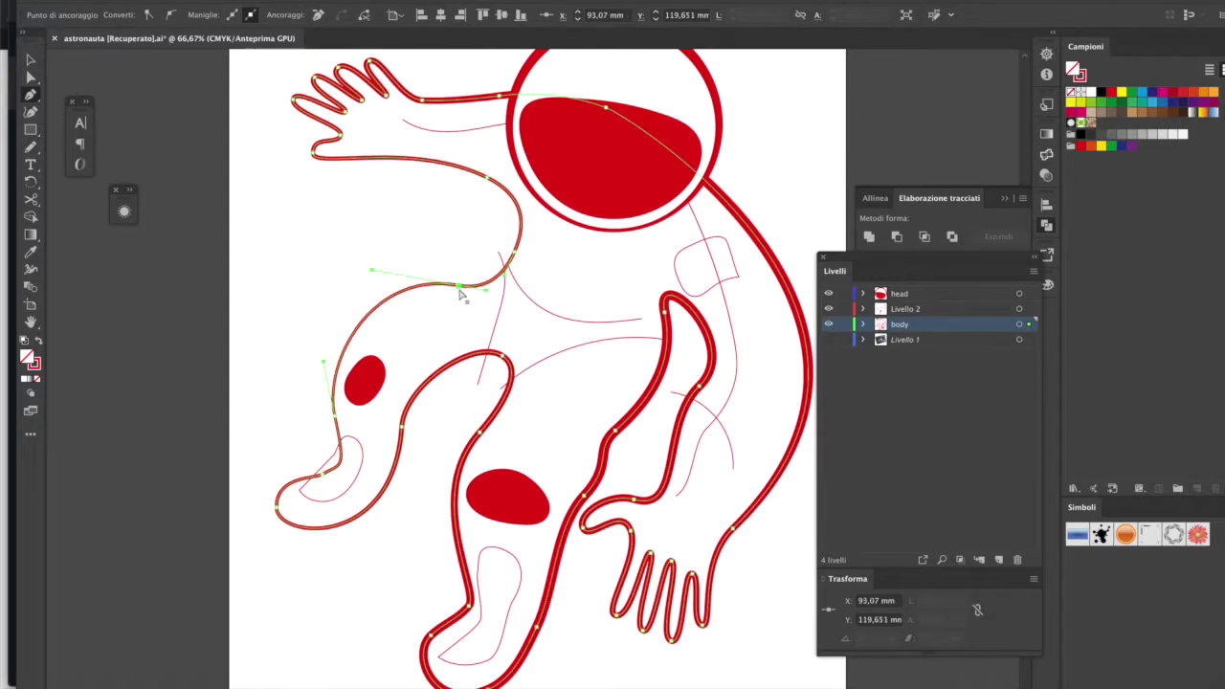
pyautogui.keyDown('ctrl'); pyautogui.click(457, 476); pyautogui.keyUp('ctrl')
pyautogui.hotkey('ctrl', '-')
pyautogui.hotkey('ctrl', '-')
pyautogui.hotkey('ctrl', '+')
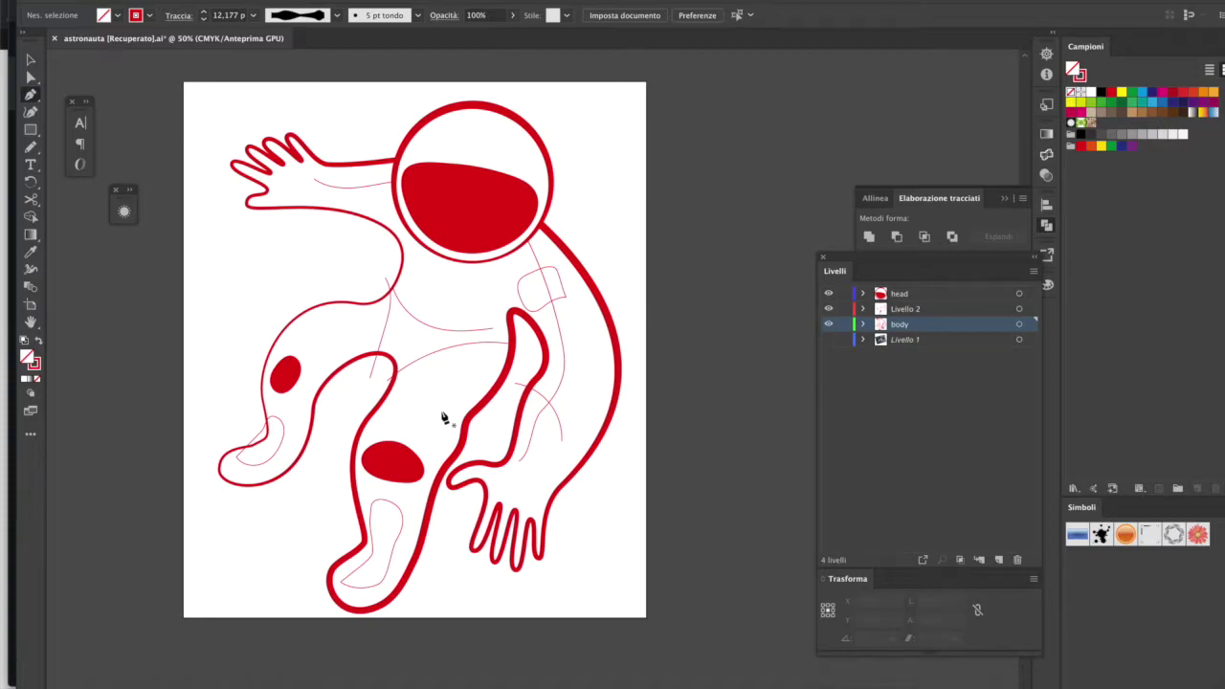
pyautogui.hotkey('ctrl', '+')
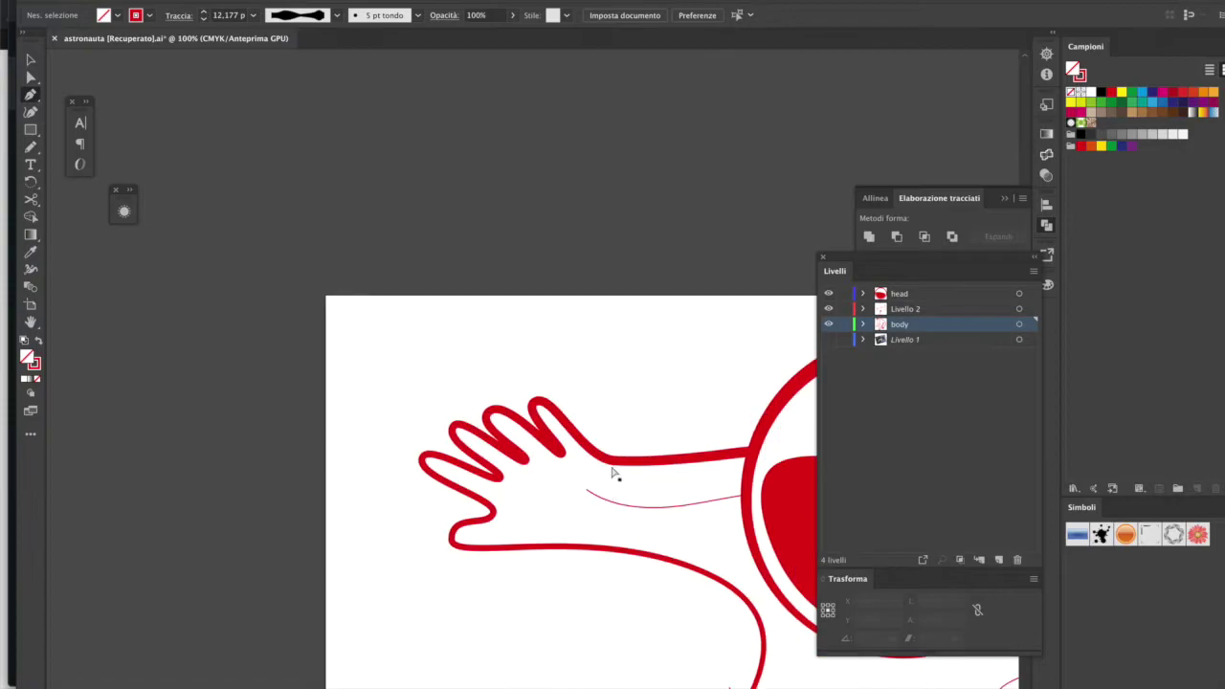
# Step: Try thinning the hand's finger outlines with the Width tool
pyautogui.keyDown('ctrl'); pyautogui.click(618, 476); pyautogui.keyUp('ctrl')
pyautogui.click(30, 268)
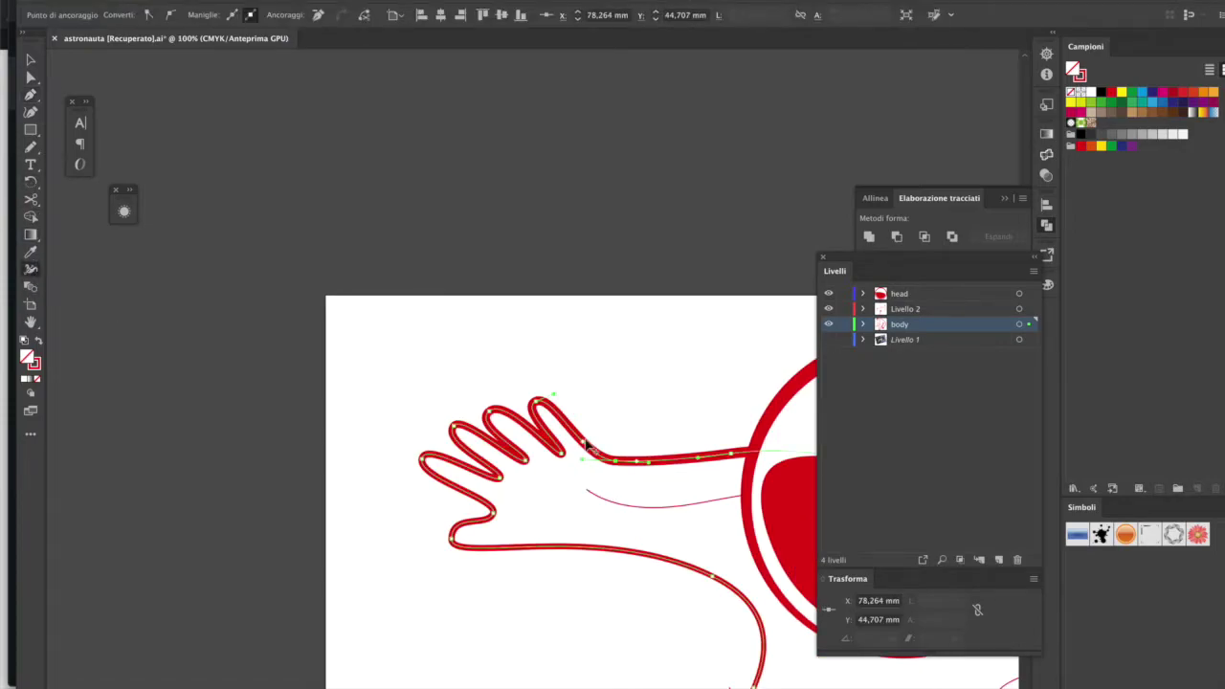
pyautogui.moveTo(537, 425); pyautogui.dragTo(521, 442)
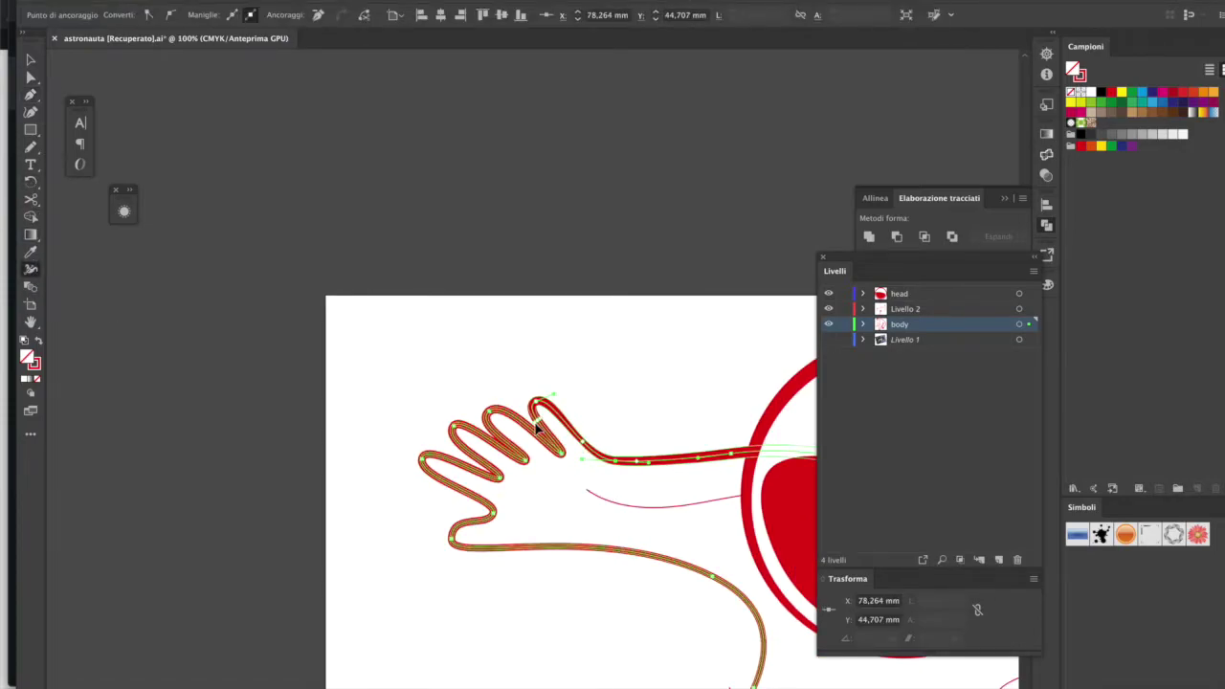
pyautogui.hotkey('ctrl', 'z')
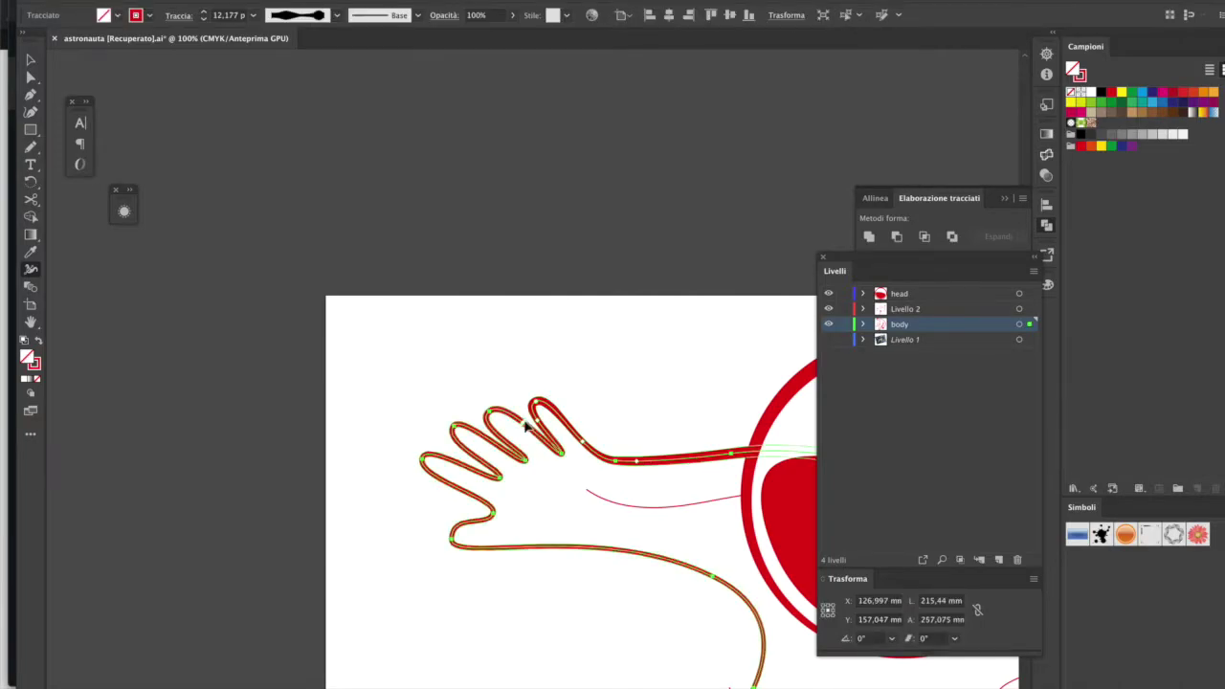
pyautogui.scroll(3, 522, 433)
pyautogui.moveTo(349, 212); pyautogui.dragTo(377, 229)
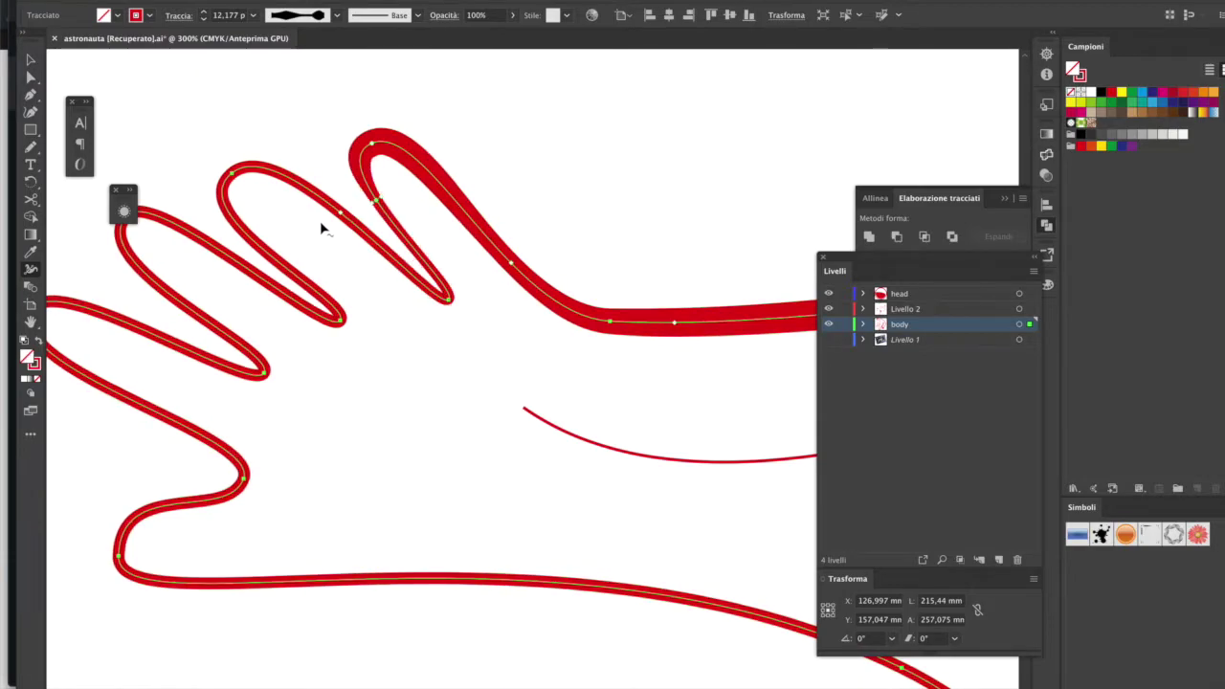
# Step: Undo the finger width edits so the hand keeps its even outline, then zoom out
pyautogui.hotkey('ctrl', 'z')
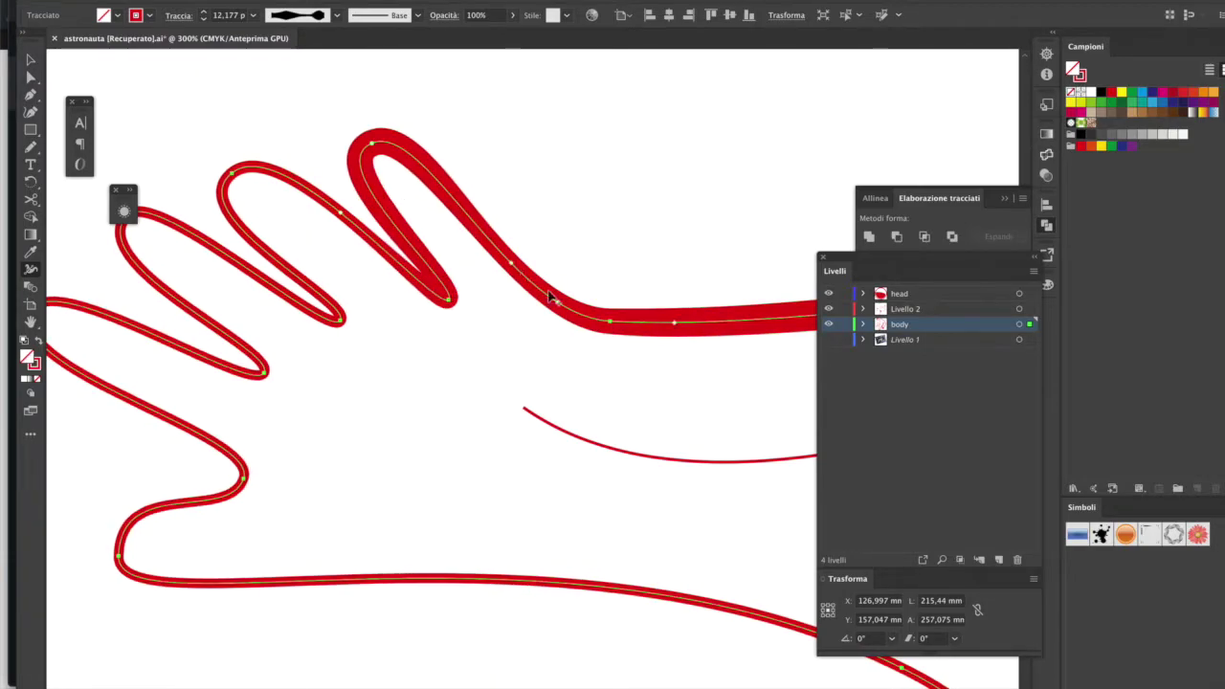
pyautogui.hotkey('ctrl', 'z')
pyautogui.hotkey('ctrl', 'z')
pyautogui.hotkey('ctrl', 'z')
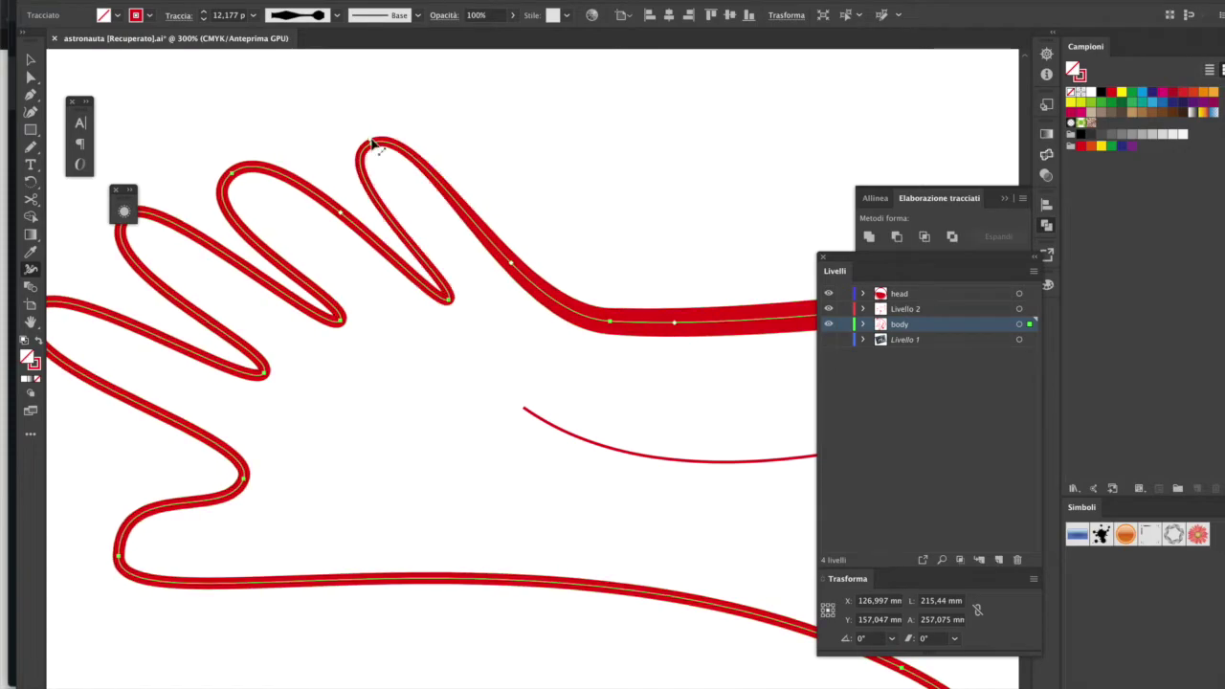
pyautogui.hotkey('ctrl', 'z')
pyautogui.hotkey('ctrl', '-')
pyautogui.scroll(-5, 408, 276)
pyautogui.hotkey('ctrl', 'shift', 'a')
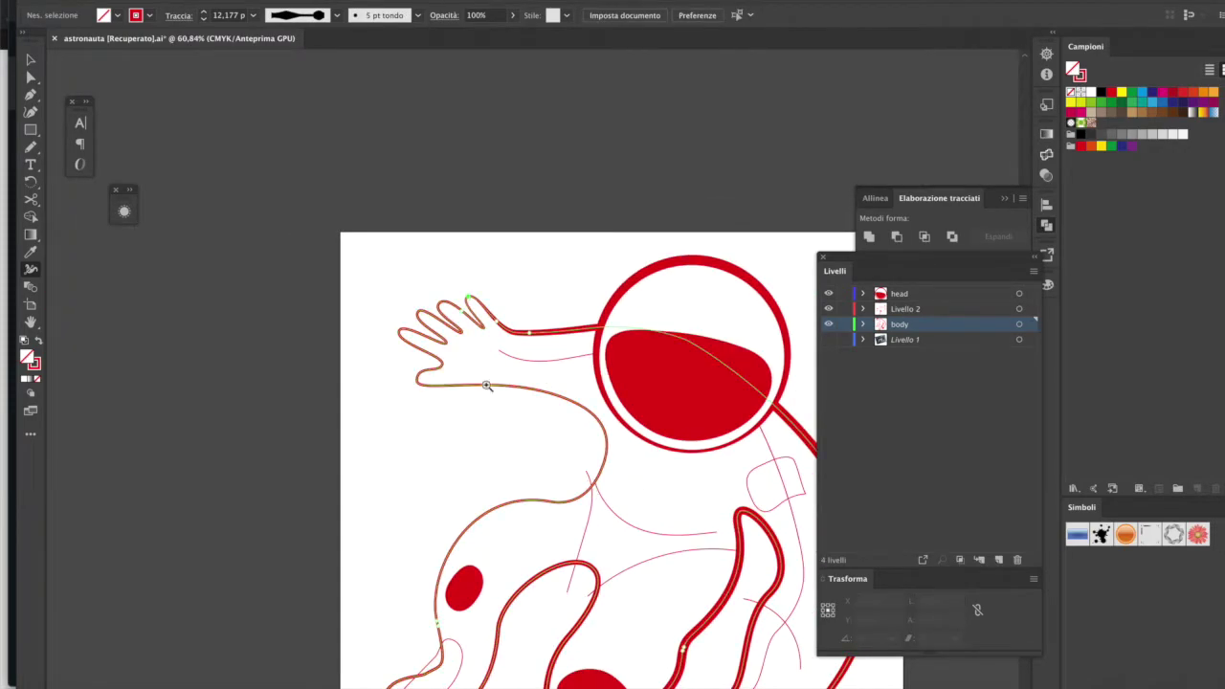
pyautogui.hotkey('ctrl', '+')
pyautogui.hotkey('ctrl', '+')
pyautogui.hotkey('ctrl', '+')
pyautogui.hotkey('ctrl', 'z')
pyautogui.hotkey('ctrl', 'z')
pyautogui.hotkey('ctrl', 'z')
pyautogui.hotkey('ctrl', '-')
pyautogui.hotkey('ctrl', '-')
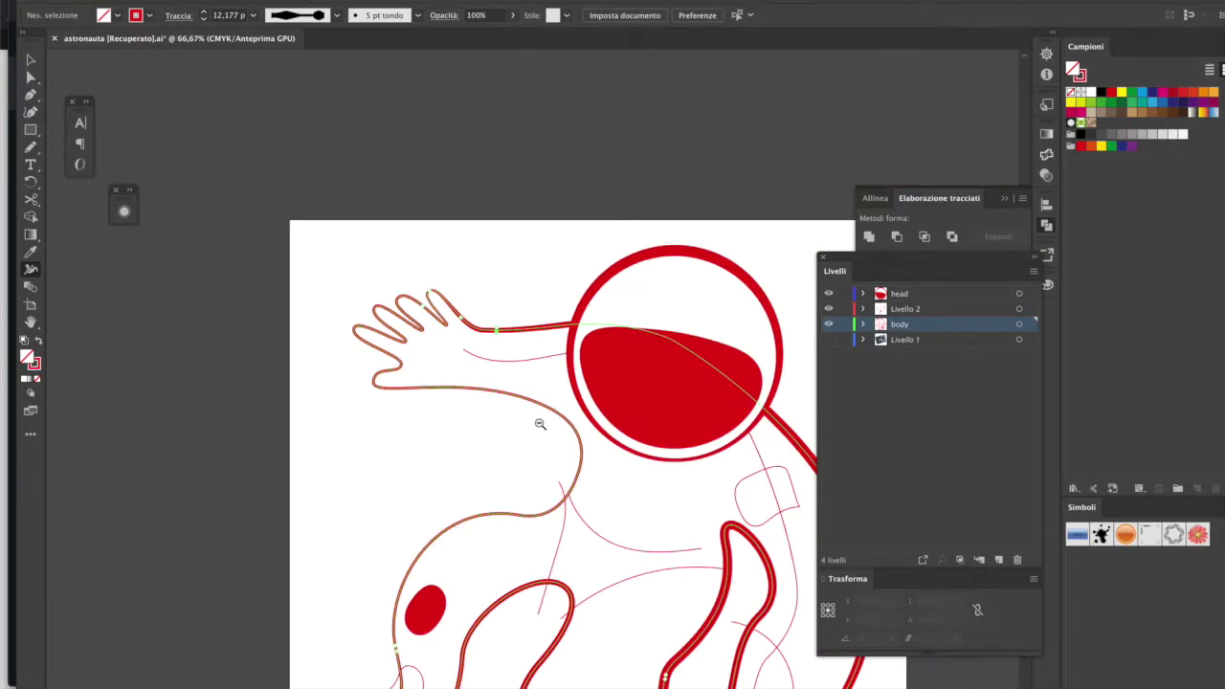
pyautogui.hotkey('ctrl', '-')
pyautogui.press('a')
pyautogui.click(624, 320)
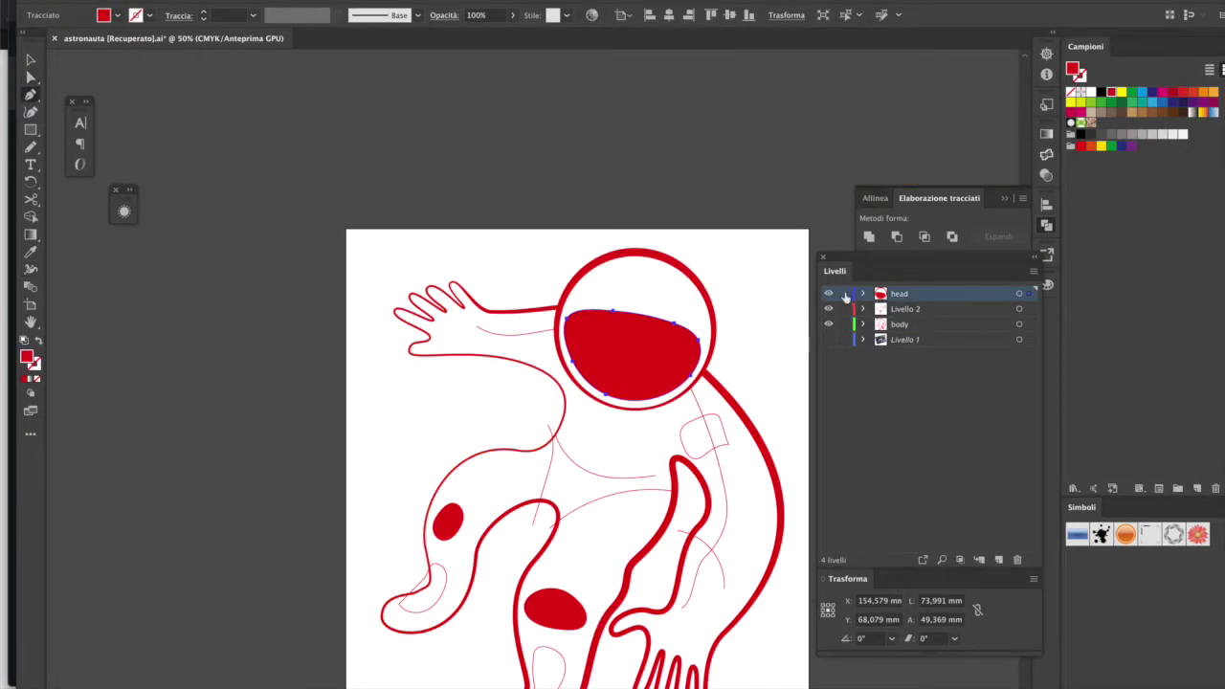
# Step: Lock the head layer and restore the body's rounder right-side curve
pyautogui.click(843, 294)
pyautogui.click(550, 308)
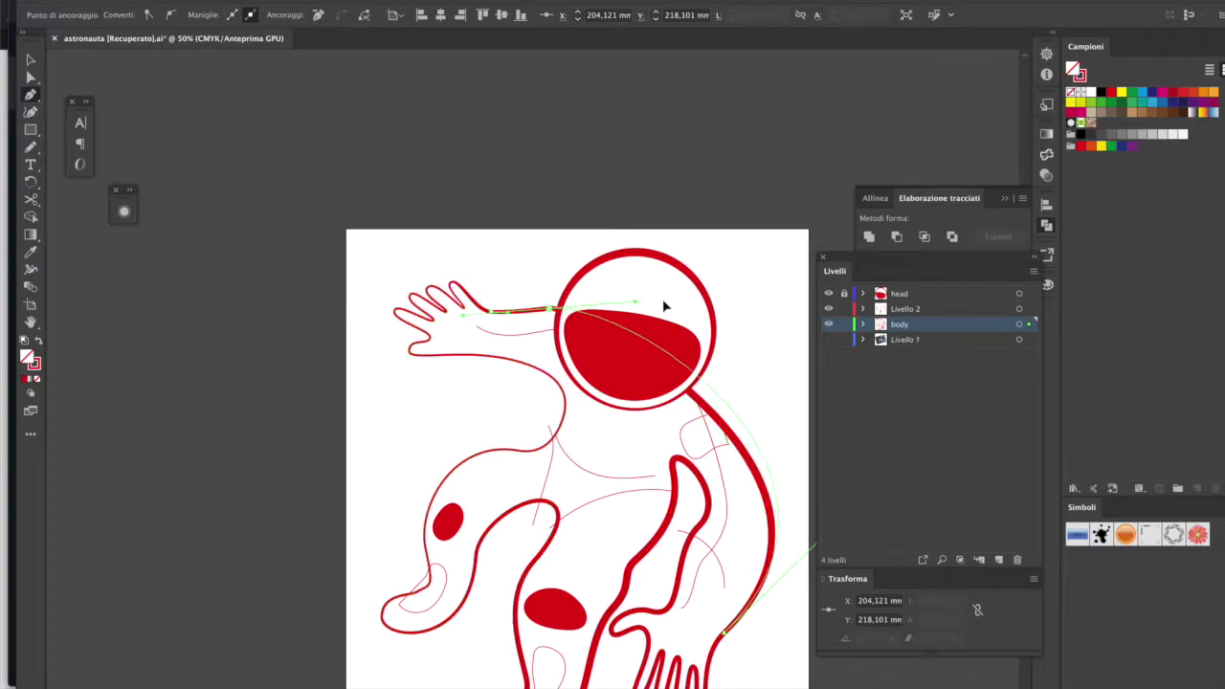
pyautogui.hotkey('ctrl', 'z')
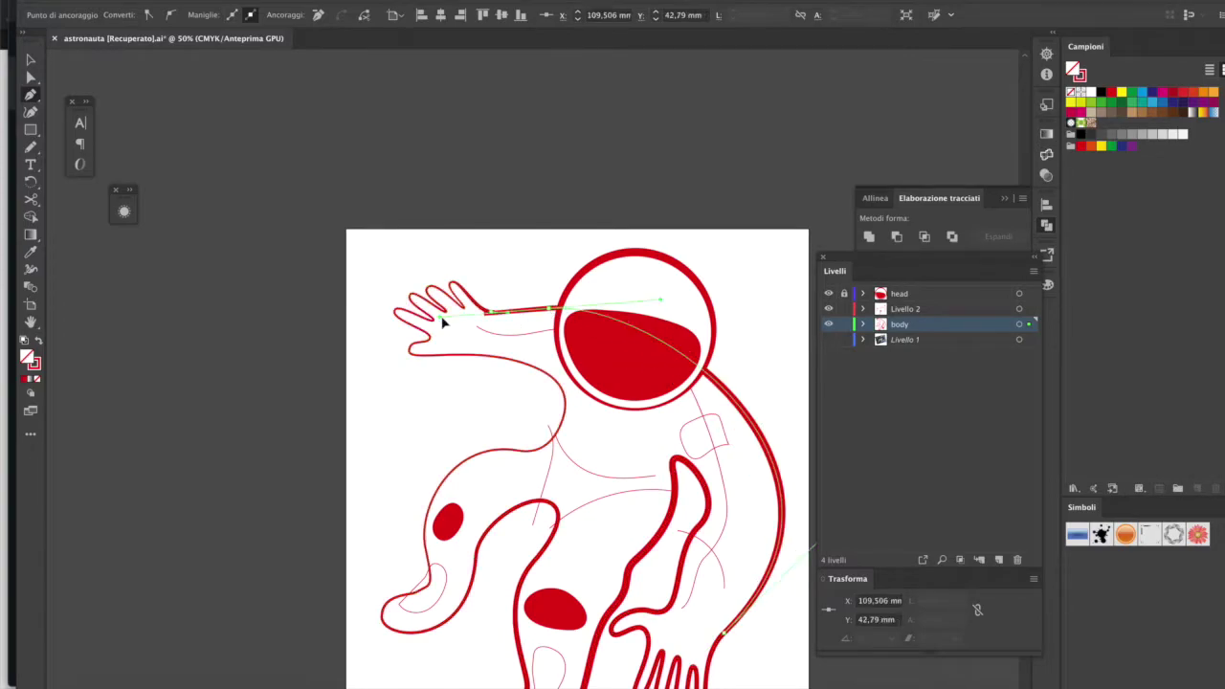
pyautogui.hotkey('ctrl', 'shift', 'a')
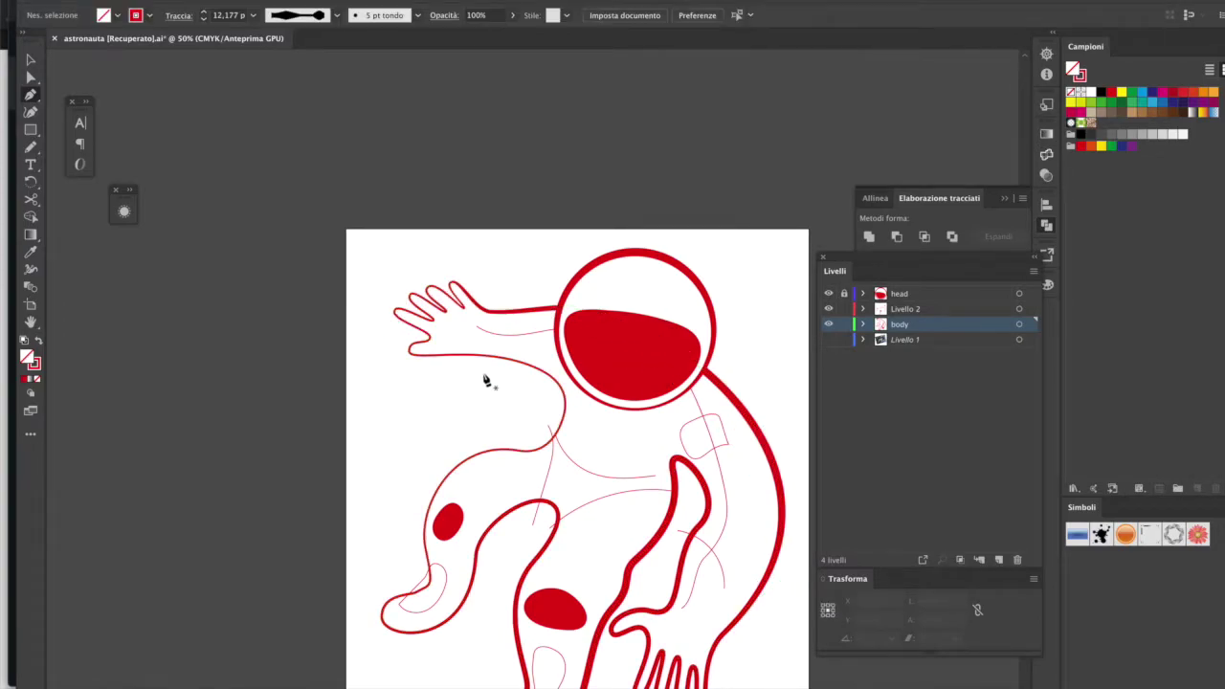
# Step: Inspect the arm and hand path closely with the Width tool, then zoom back out
pyautogui.click(512, 338)
pyautogui.hotkey('shift', 'm')
pyautogui.click(534, 395)
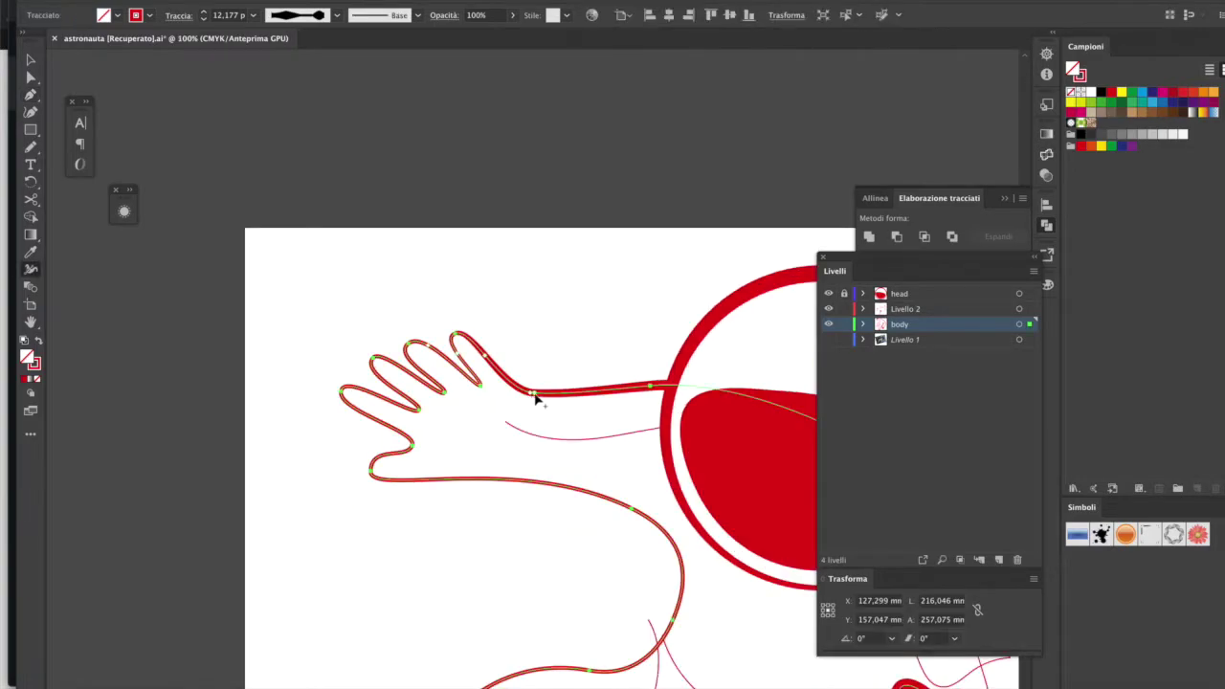
pyautogui.click(533, 355)
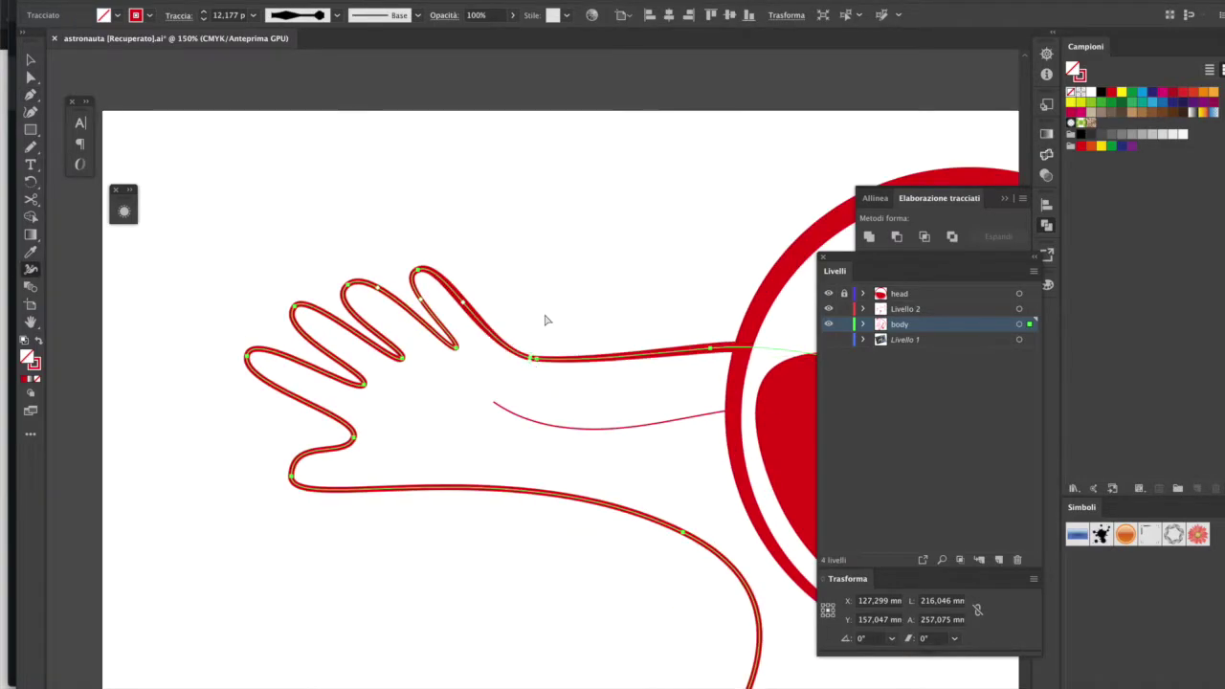
pyautogui.hotkey('ctrl', '-')
pyautogui.moveTo(447, 259); pyautogui.dragTo(554, 502)
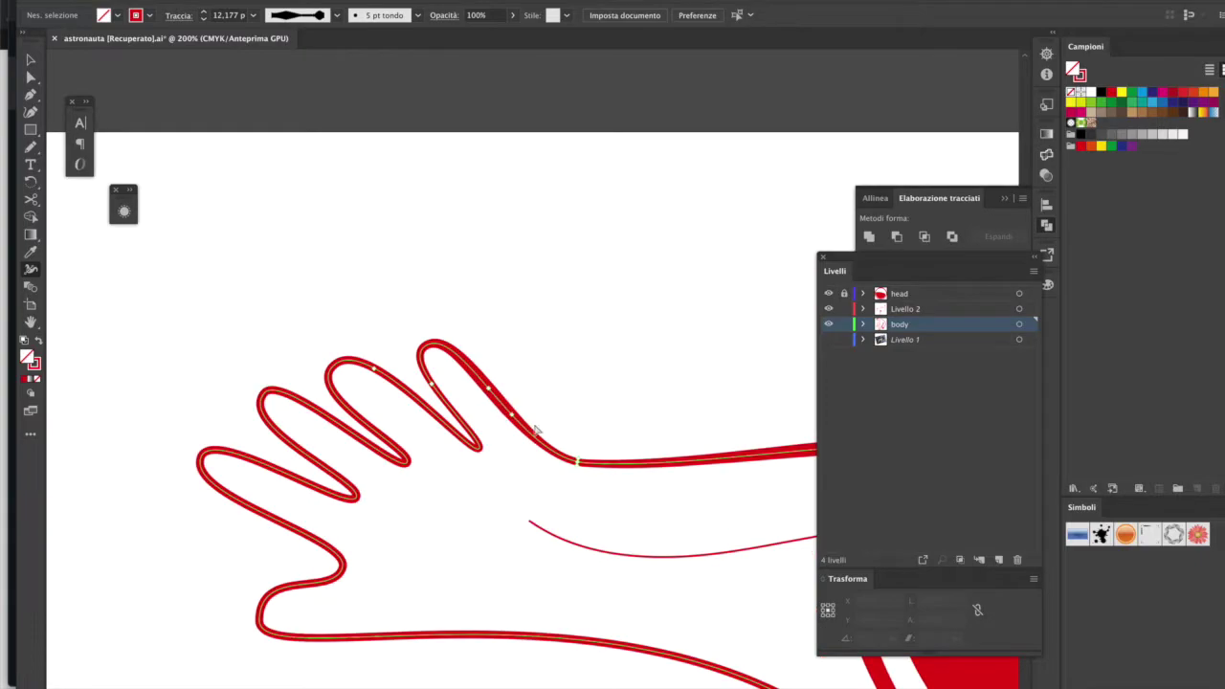
pyautogui.hotkey('ctrl', '-')
pyautogui.hotkey('ctrl', '-')
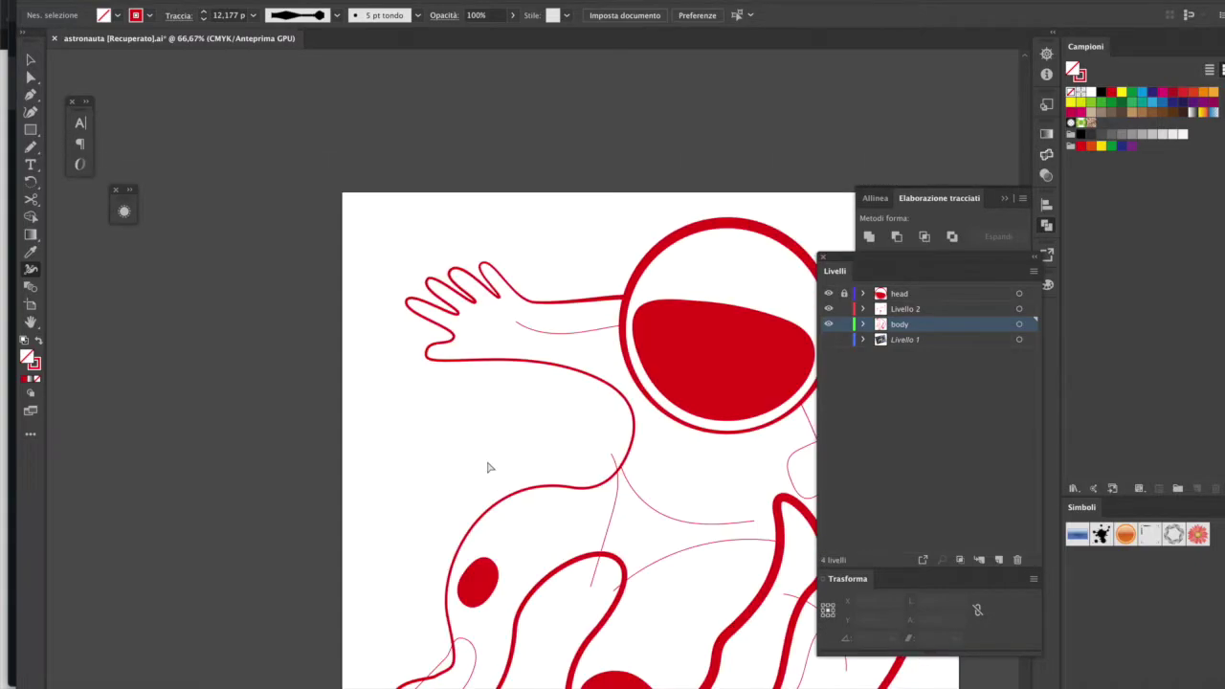
pyautogui.hotkey('ctrl', '-')
pyautogui.press('v')
pyautogui.click(432, 432)
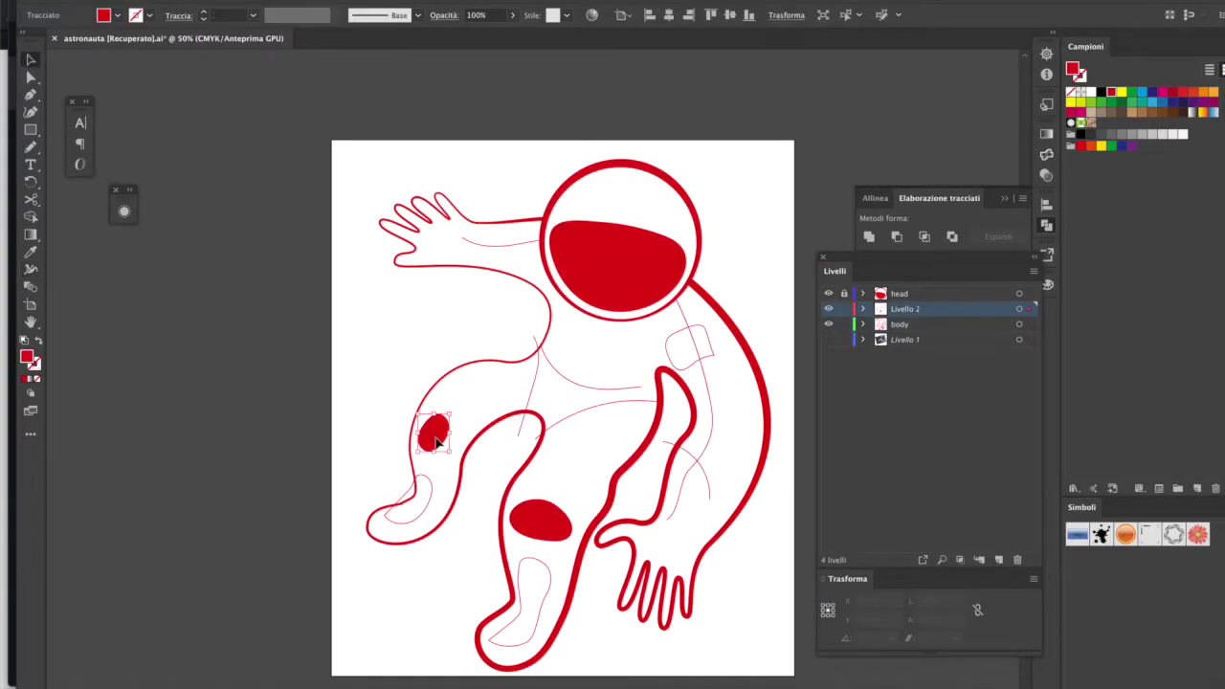
# Step: Resize the red knee patch into a smaller oval
pyautogui.moveTo(448, 415)
pyautogui.mouseDown()
pyautogui.moveTo(476, 405)
pyautogui.moveTo(455, 413)
pyautogui.mouseUp()
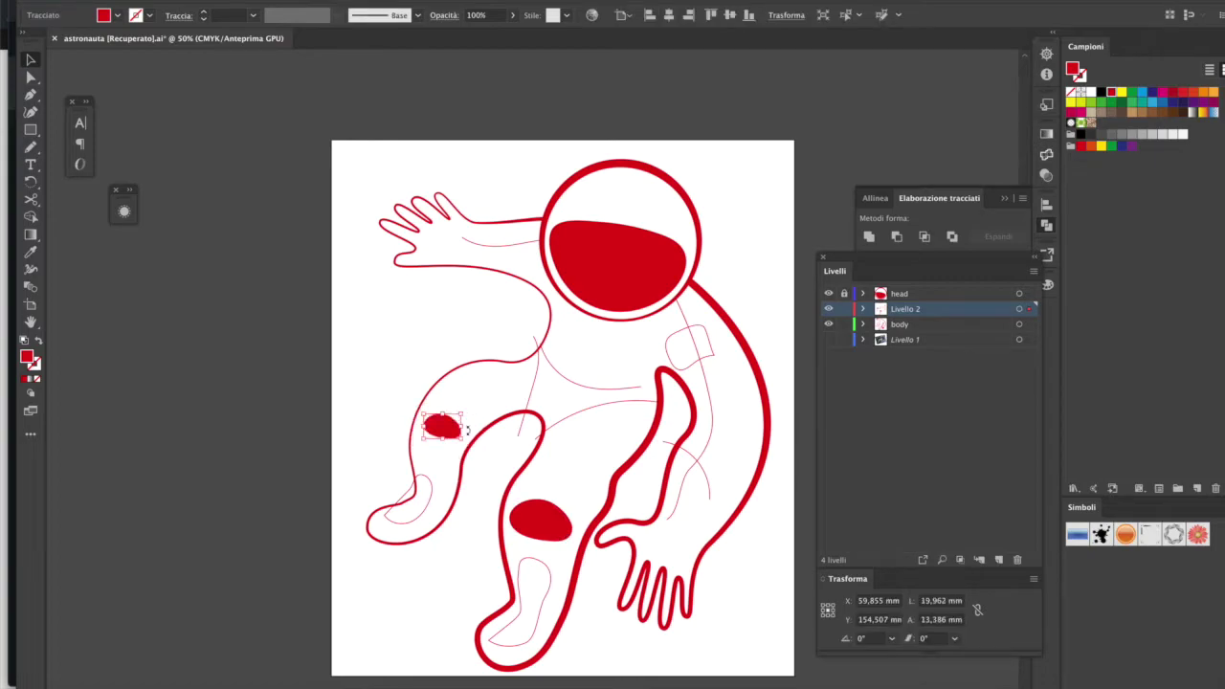
pyautogui.click(201, 386)
pyautogui.hotkey('ctrl', '+')
pyautogui.scroll(-3, 527, 618)
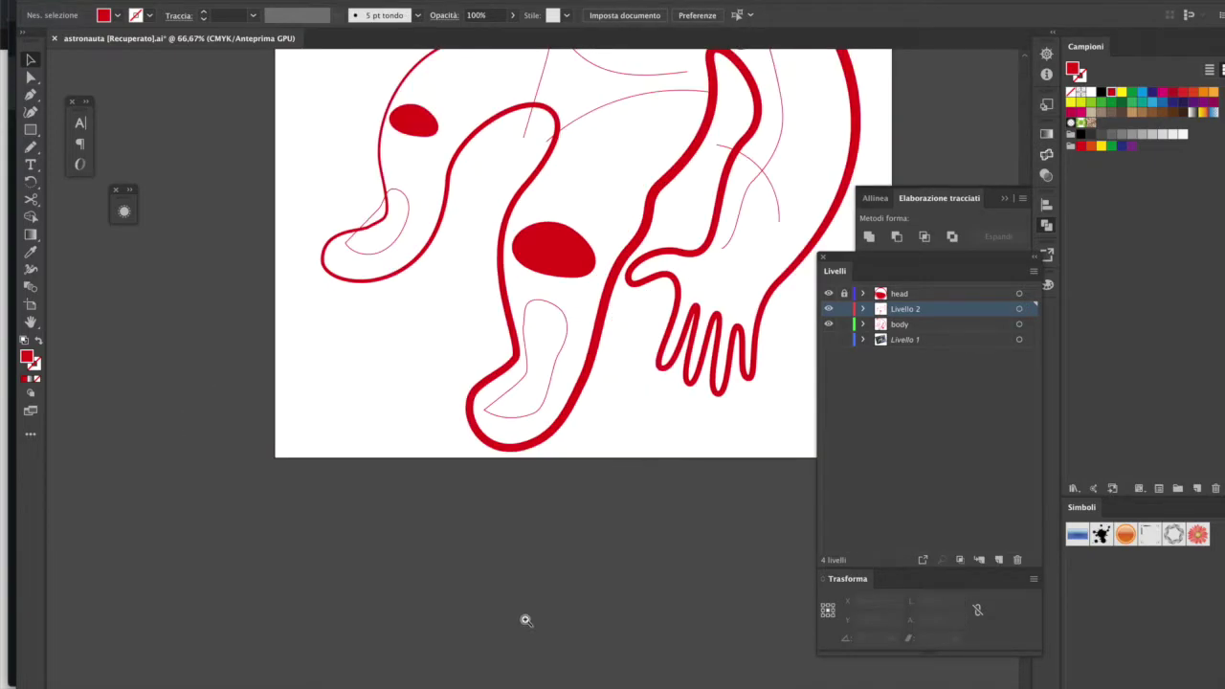
# Step: Draw a tapered red-filled patch inside the lower leg with the Pen tool
pyautogui.click(560, 382)
pyautogui.hotkey('ctrl', '-')
pyautogui.hotkey('ctrl', '-')
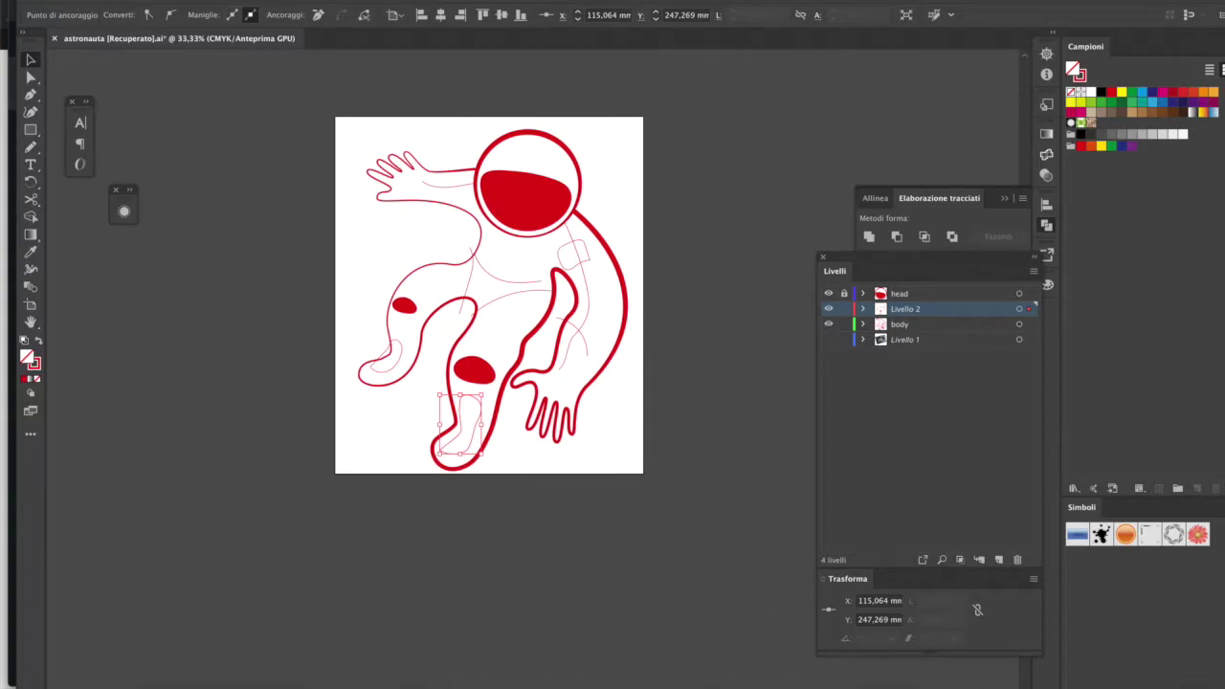
pyautogui.scroll(3, 627, 578)
pyautogui.click(38, 341)
pyautogui.moveTo(521, 450); pyautogui.dragTo(532, 437)
pyautogui.hotkey('ctrl', '-')
pyautogui.moveTo(564, 344); pyautogui.dragTo(568, 352)
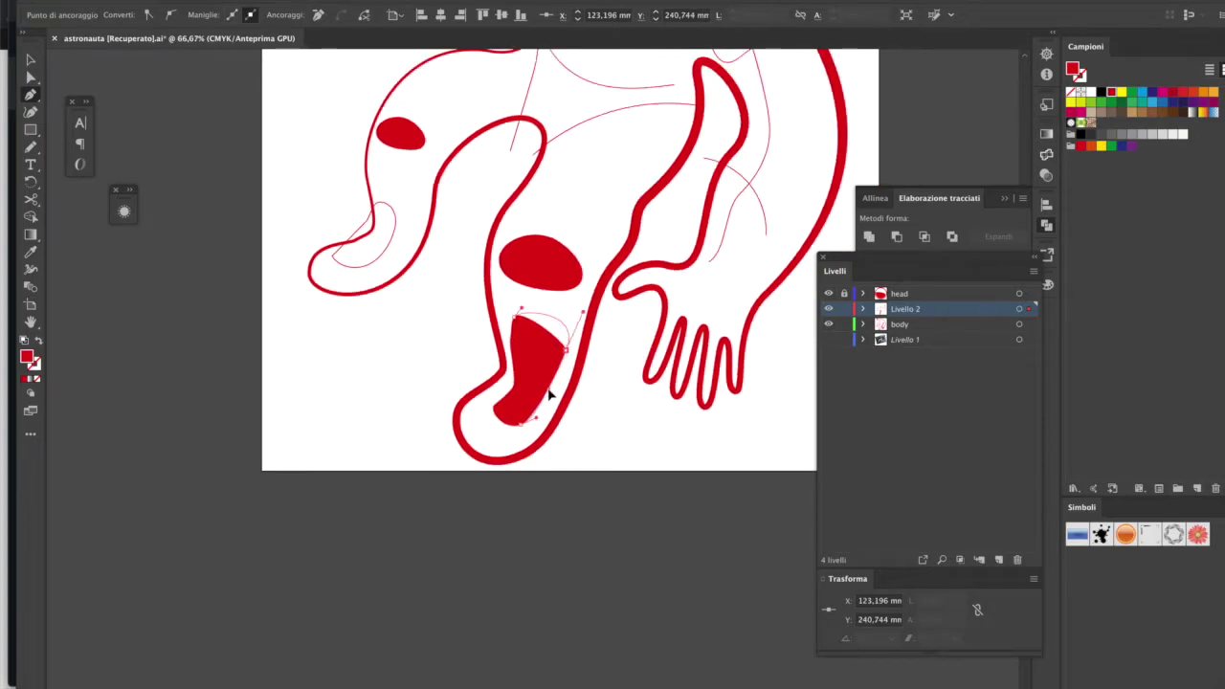
pyautogui.moveTo(521, 312); pyautogui.dragTo(493, 437)
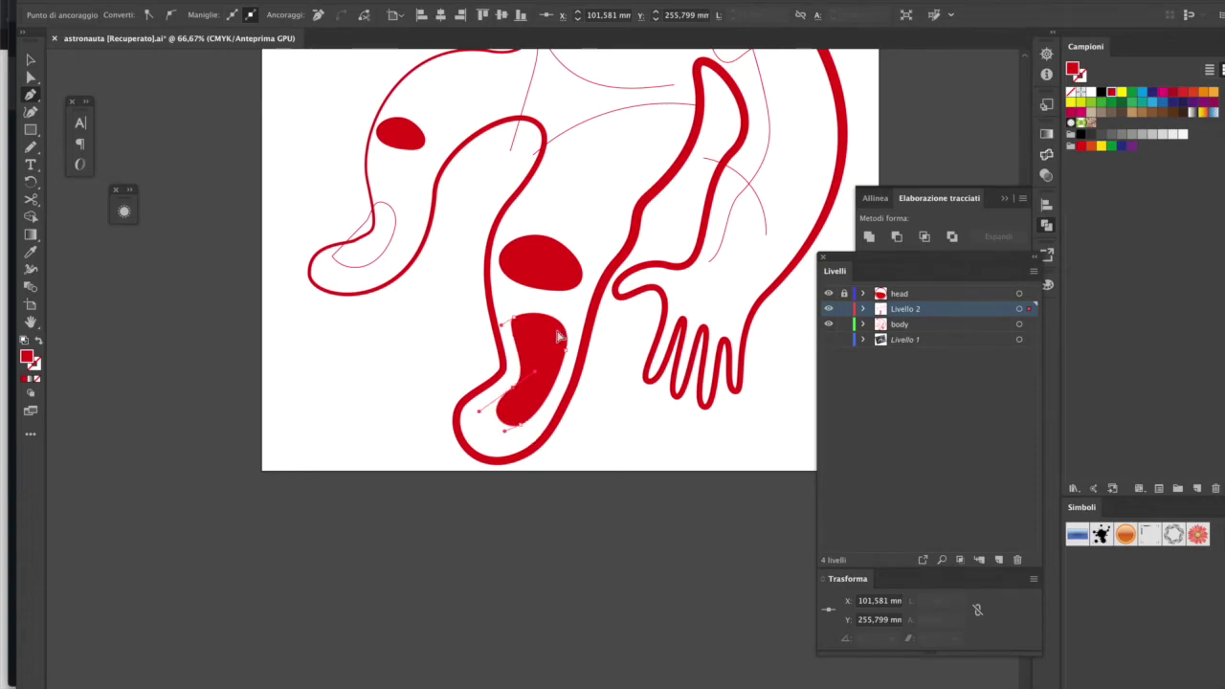
pyautogui.moveTo(560, 337); pyautogui.dragTo(547, 323)
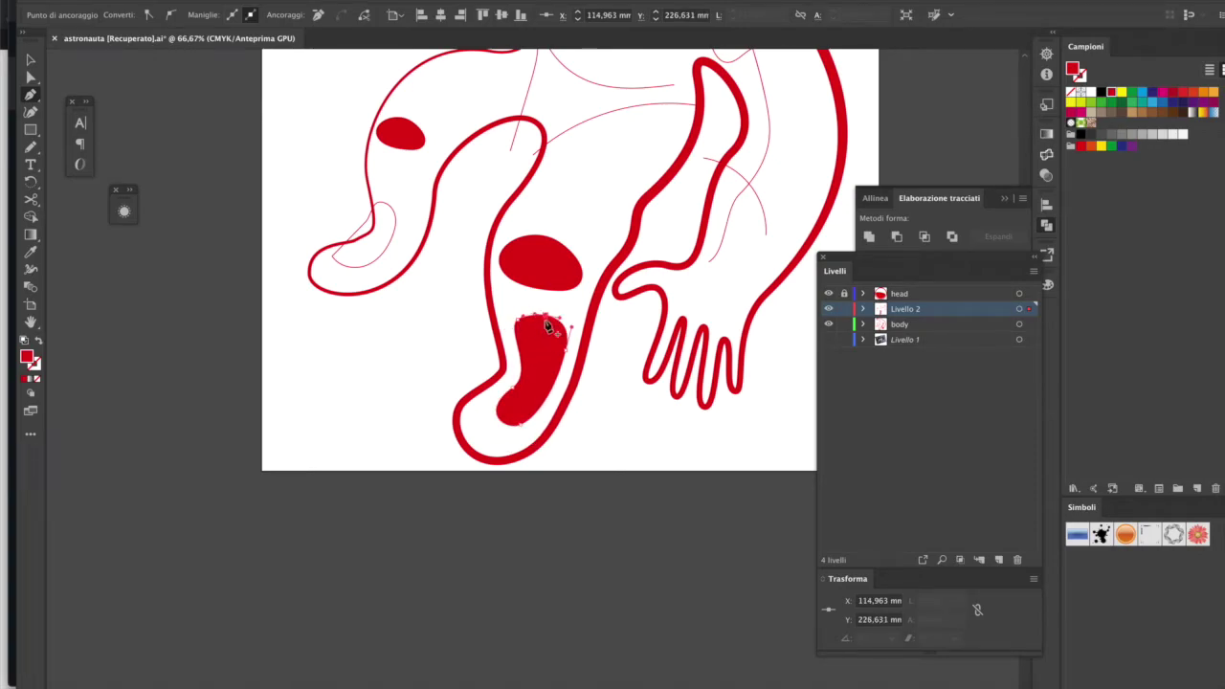
pyautogui.moveTo(569, 356); pyautogui.dragTo(512, 407)
pyautogui.hotkey('ctrl', 'shift', 'a')
# Step: Enlarge the artboard to about 328.36 × 380.34 mm
pyautogui.hotkey('ctrl', '-')
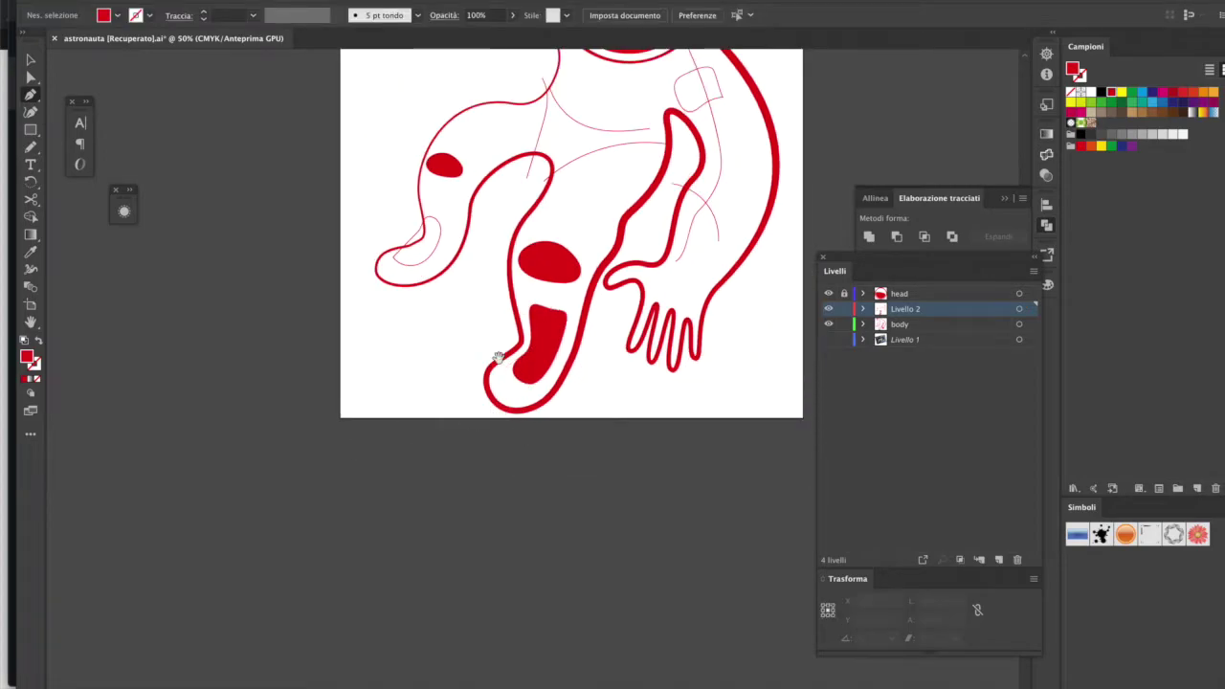
pyautogui.hotkey('ctrl', '-')
pyautogui.click(31, 304)
pyautogui.moveTo(704, 449); pyautogui.dragTo(754, 506)
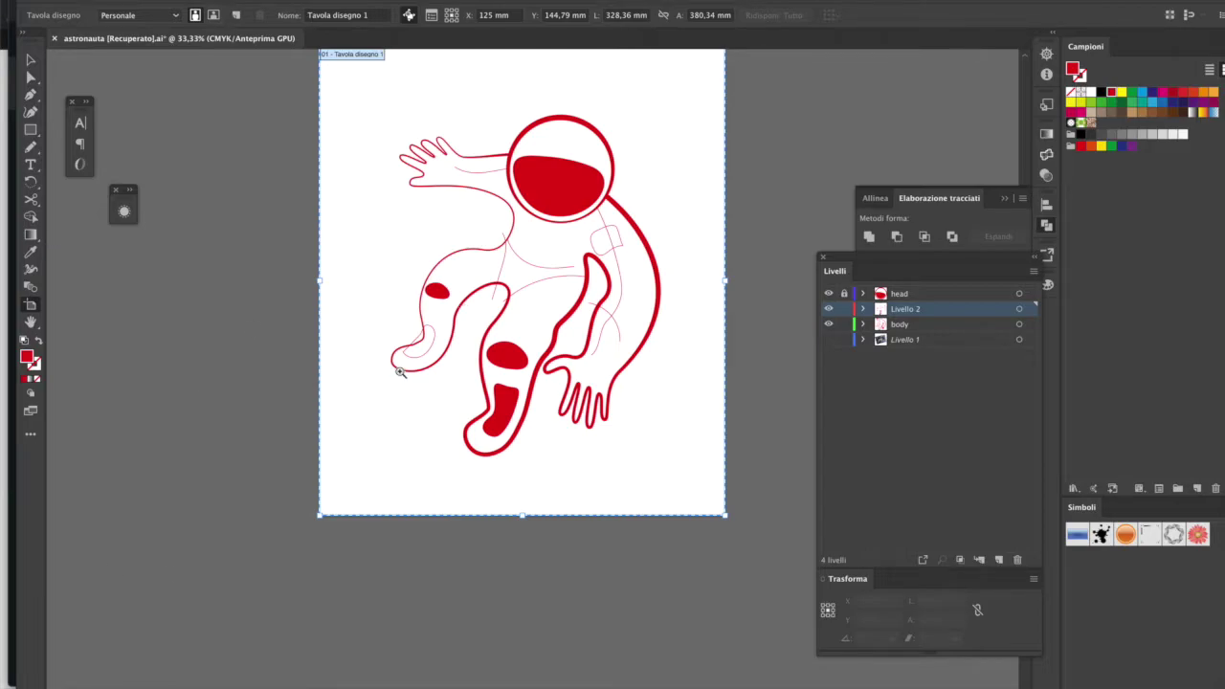
# Step: Duplicate the thin foot path as a solid red patch nudged up into the left foot
pyautogui.moveTo(400, 372); pyautogui.dragTo(545, 430)
pyautogui.press('a')
pyautogui.click(243, 501)
pyautogui.moveTo(304, 476); pyautogui.dragTo(305, 477)
pyautogui.hotkey('shift', 'x')
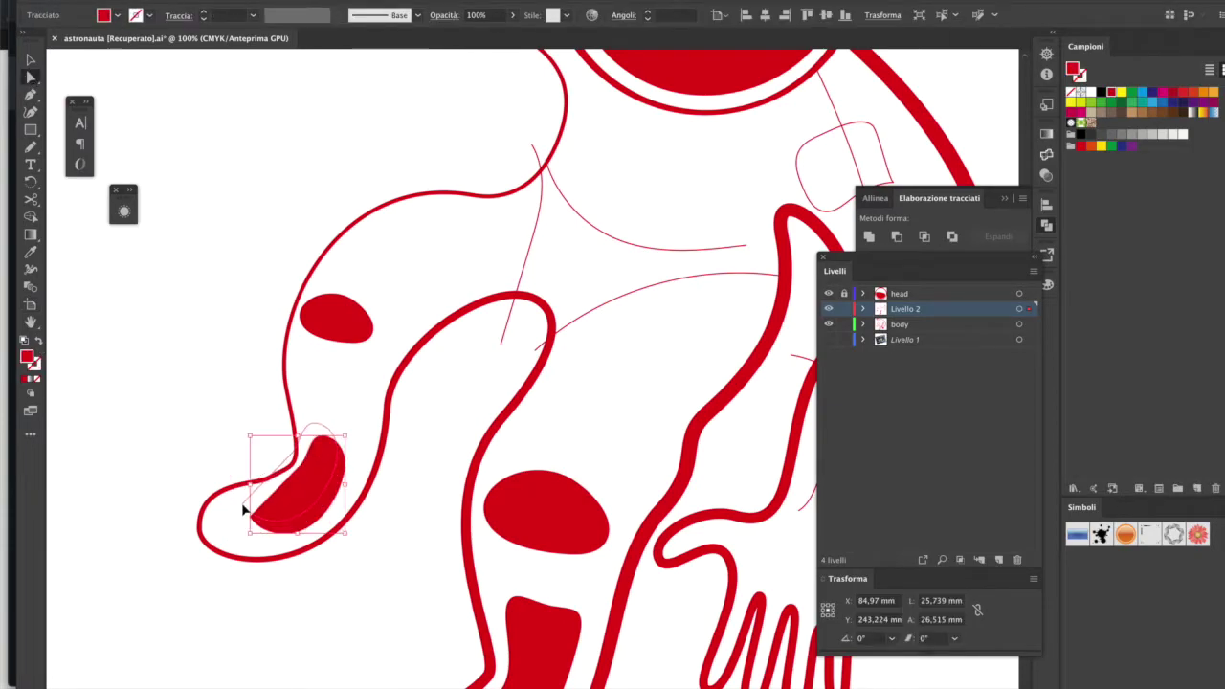
pyautogui.moveTo(243, 510); pyautogui.dragTo(235, 499)
# Step: Select the red knee patch on the right leg and delete its upper-left anchor
pyautogui.press('p')
pyautogui.scroll(-3, 635, 436)
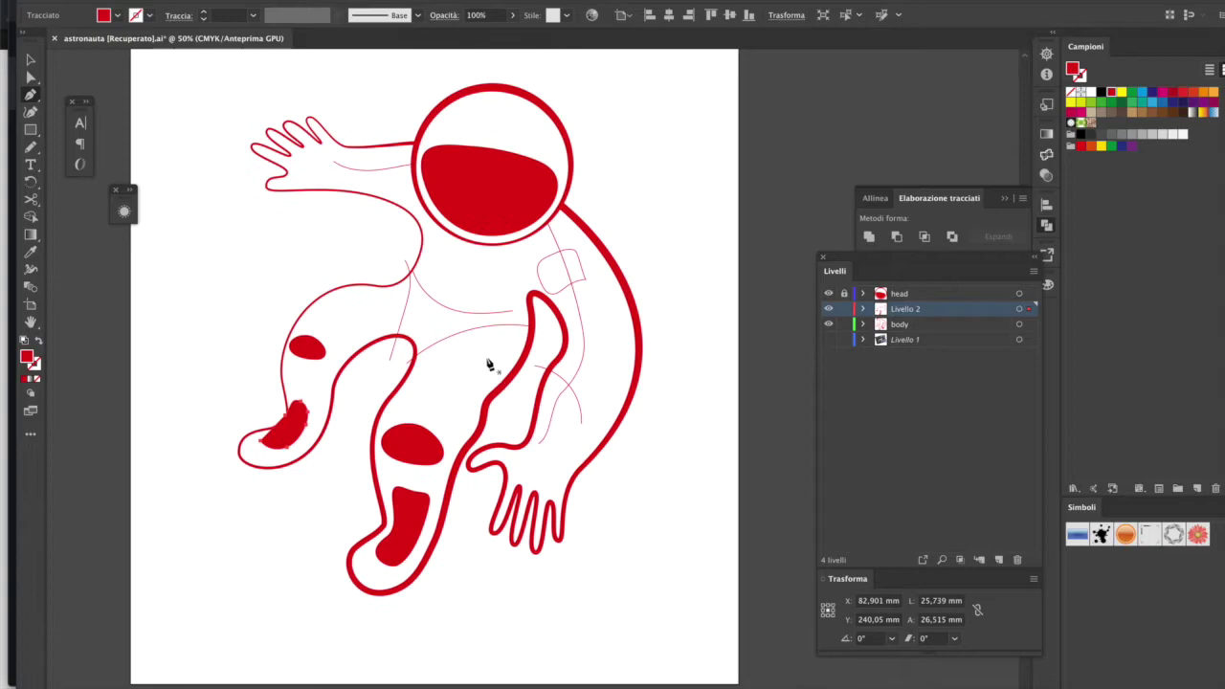
pyautogui.scroll(2, 293, 446)
pyautogui.scroll(2, 479, 361)
pyautogui.scroll(-2, 610, 414)
pyautogui.scroll(-1, 405, 465)
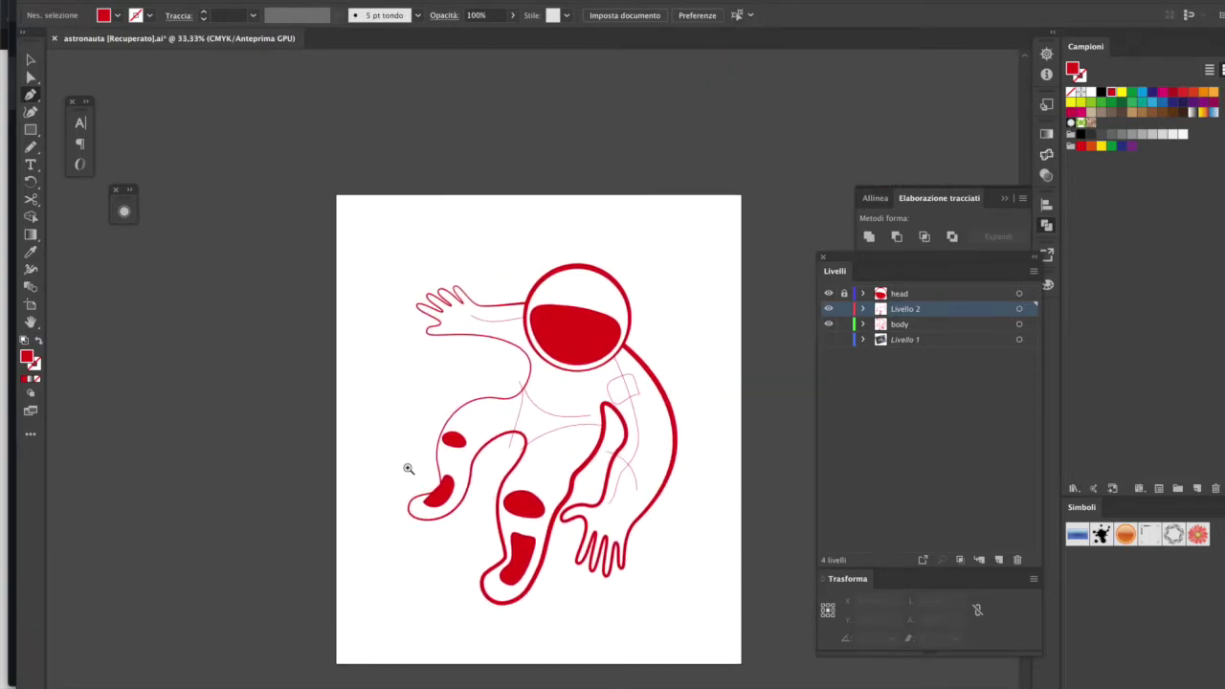
pyautogui.scroll(2, 405, 465)
pyautogui.scroll(1, 424, 451)
pyautogui.keyDown('ctrl'); pyautogui.click(441, 435); pyautogui.keyUp('ctrl')
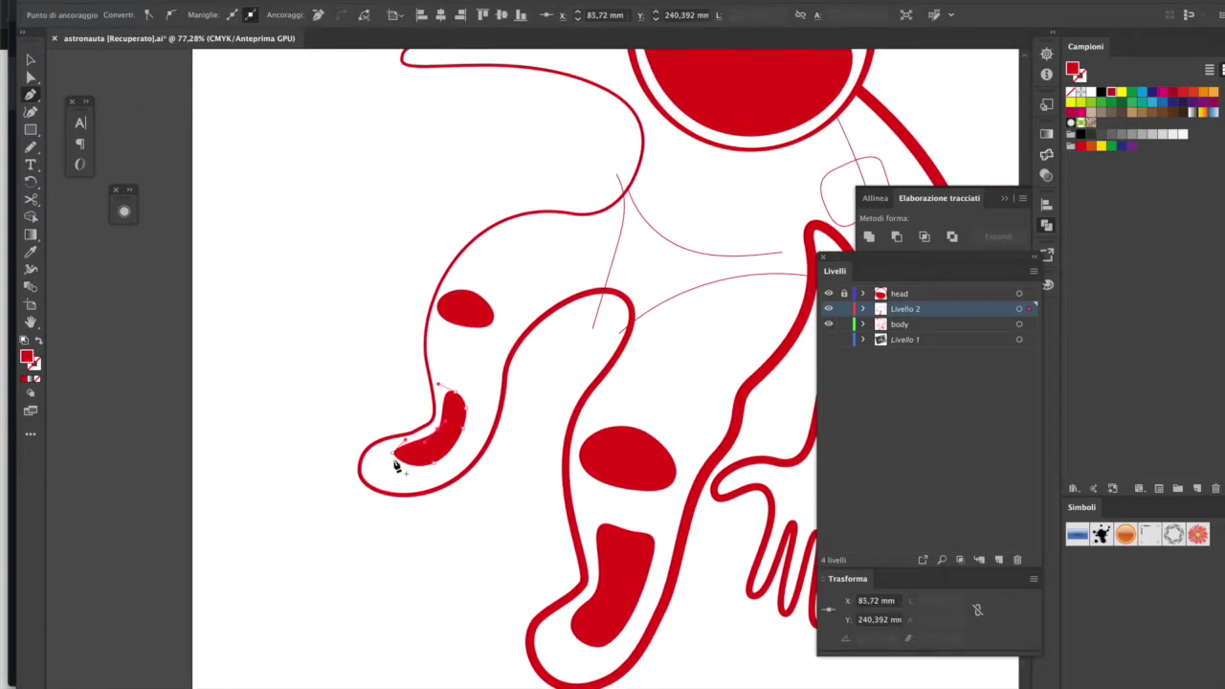
pyautogui.scroll(-2, 396, 459)
pyautogui.scroll(-2, 422, 465)
pyautogui.scroll(1, 451, 464)
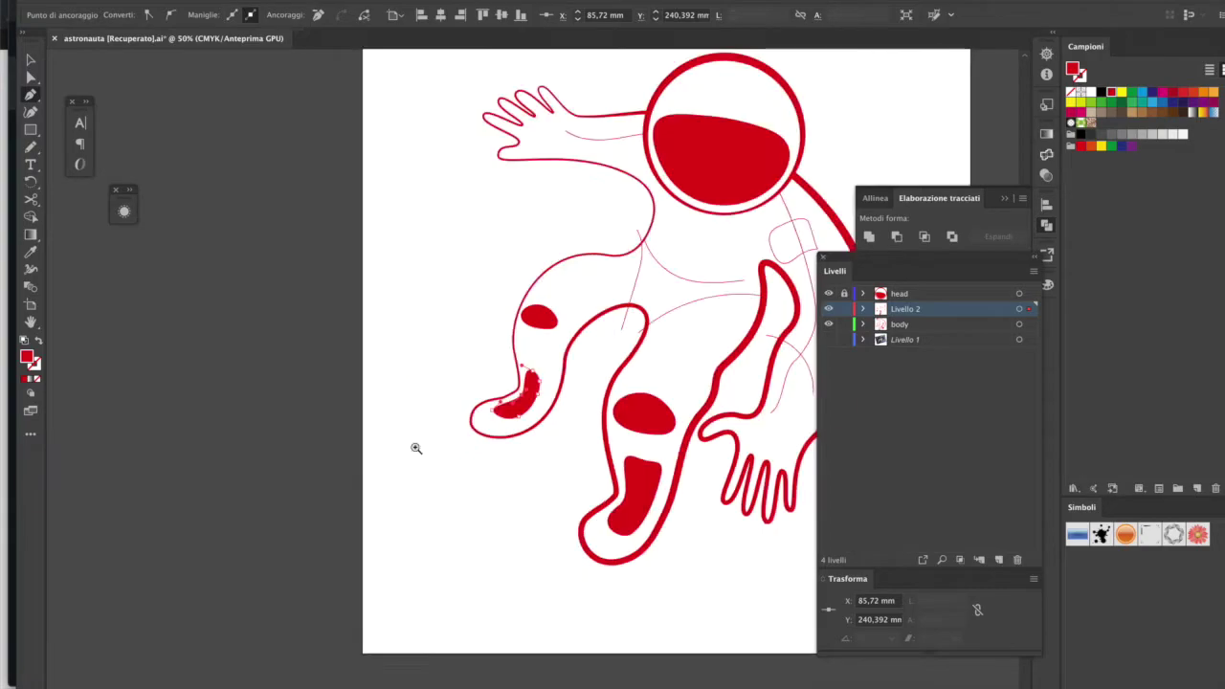
pyautogui.scroll(2, 415, 445)
pyautogui.keyDown('ctrl'); pyautogui.click(468, 391); pyautogui.keyUp('ctrl')
pyautogui.click(372, 380)
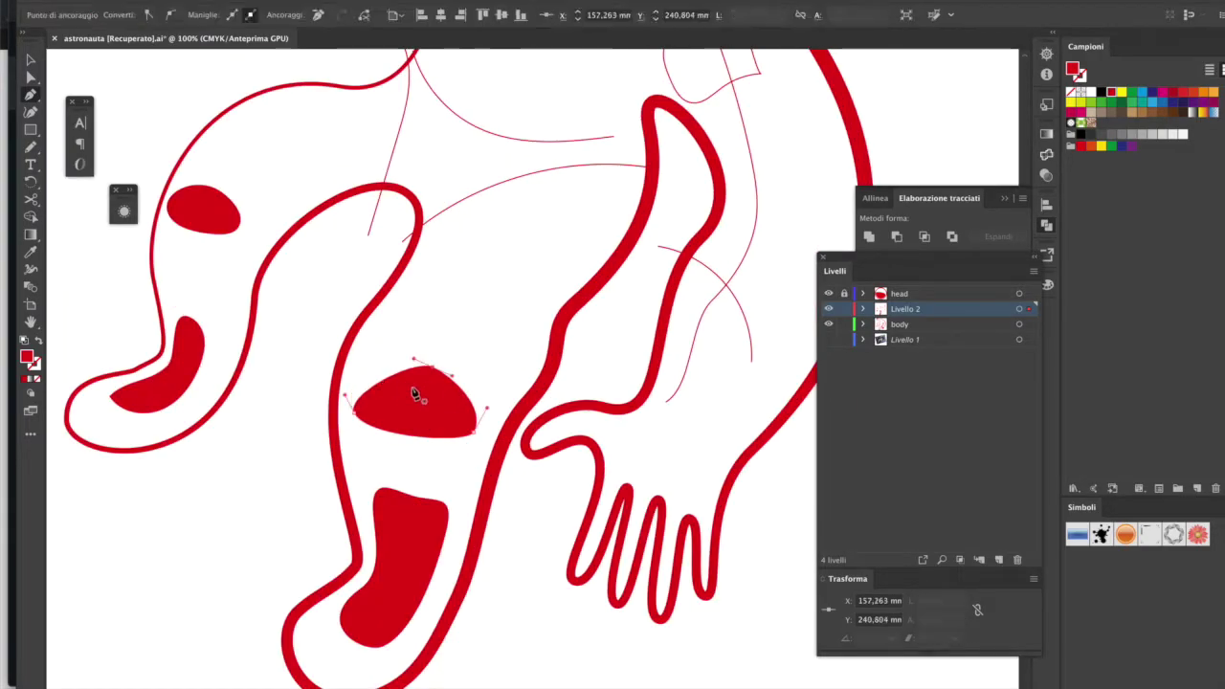
# Step: Drag the knee patch's top and bottom curves into a rounded, flatter oval
pyautogui.moveTo(434, 371); pyautogui.dragTo(495, 385)
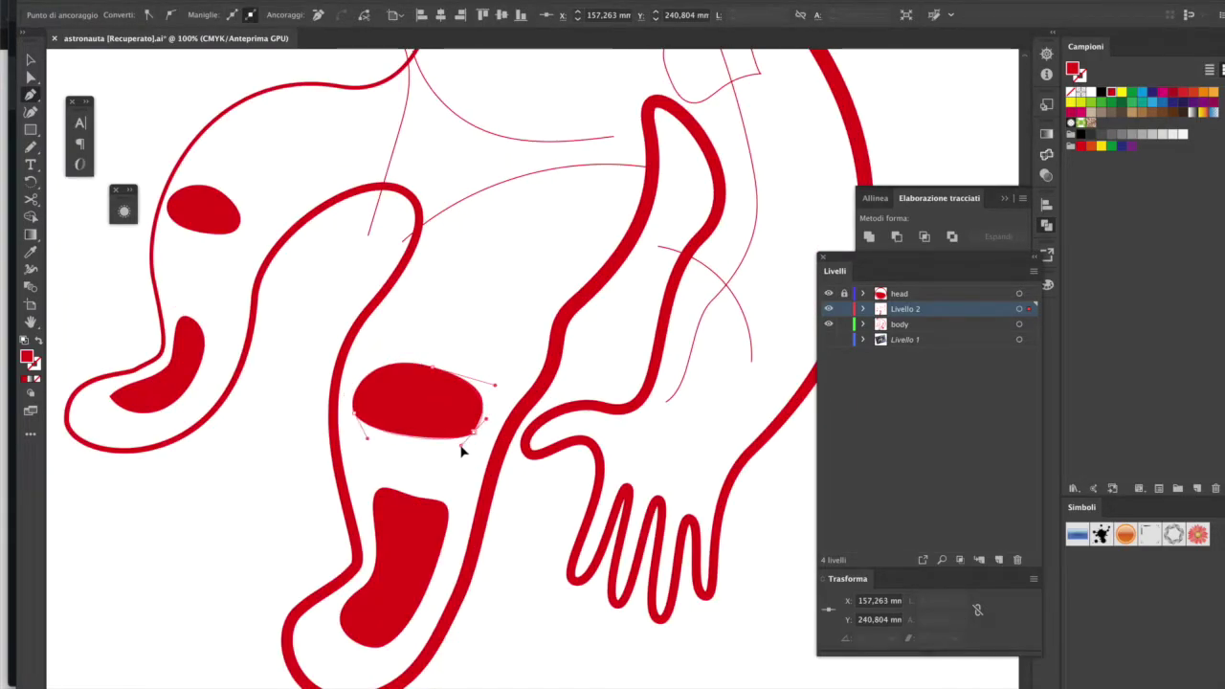
pyautogui.moveTo(465, 446)
pyautogui.mouseDown()
pyautogui.moveTo(361, 426)
pyautogui.moveTo(358, 401)
pyautogui.mouseUp()
pyautogui.moveTo(465, 446); pyautogui.dragTo(450, 465)
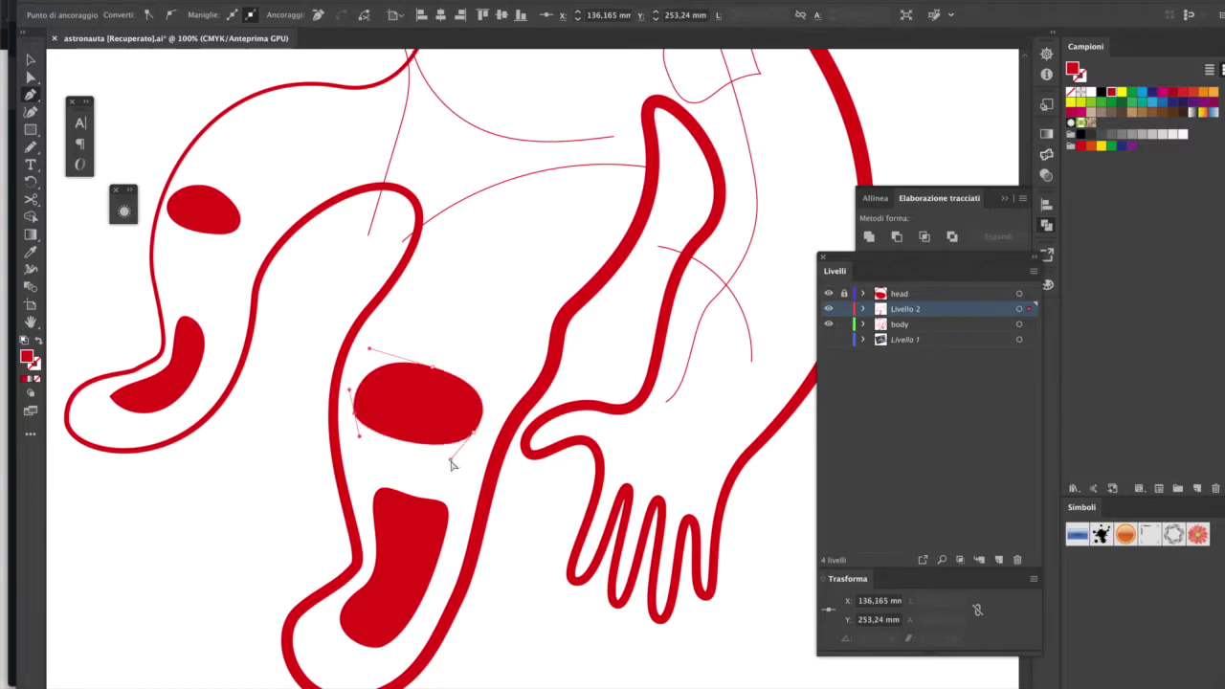
pyautogui.moveTo(437, 390)
pyautogui.mouseDown()
pyautogui.moveTo(423, 392)
pyautogui.moveTo(495, 427)
pyautogui.mouseUp()
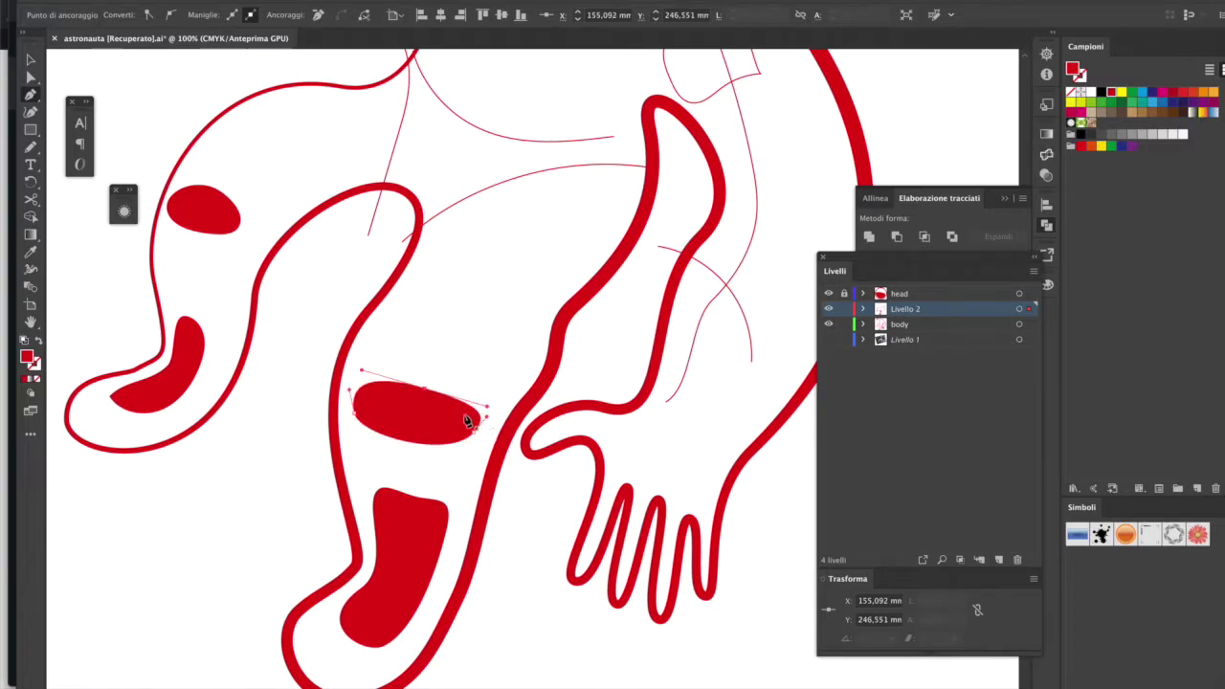
pyautogui.keyDown('alt'); pyautogui.click(383, 405); pyautogui.keyUp('alt')
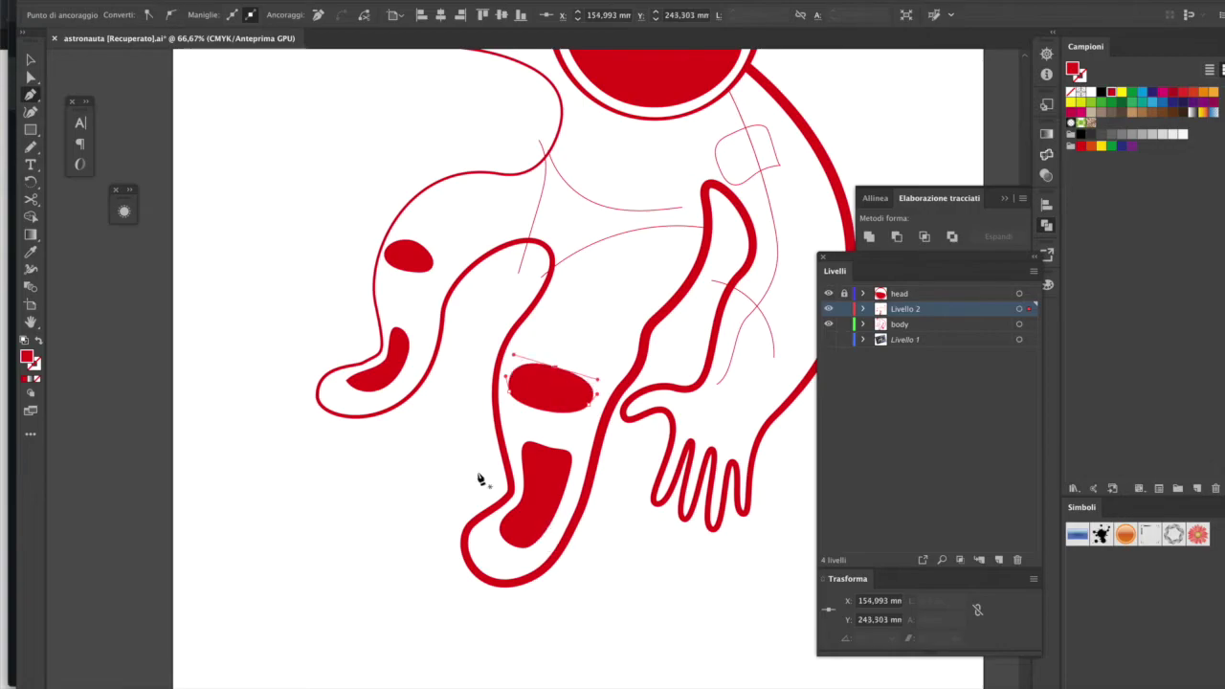
pyautogui.click(367, 383)
# Step: Smooth the body outline's curves around the lower left foot
pyautogui.keyDown('ctrl'); pyautogui.click(517, 347); pyautogui.keyUp('ctrl')
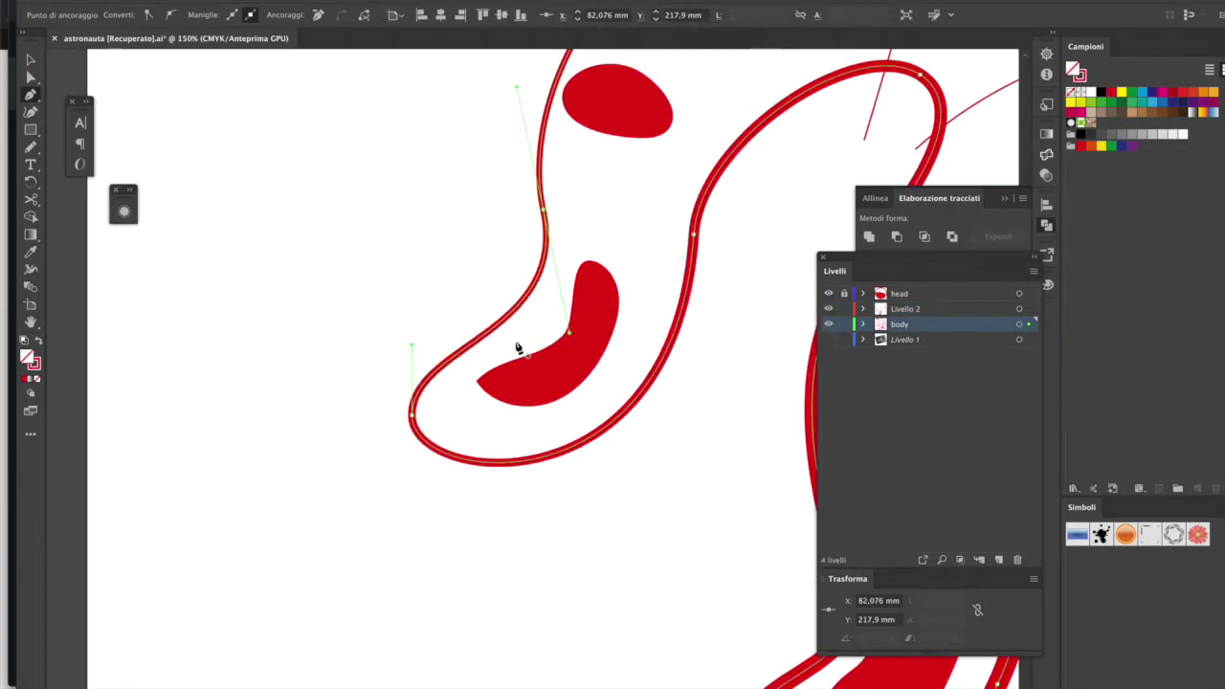
pyautogui.moveTo(500, 350); pyautogui.dragTo(508, 335)
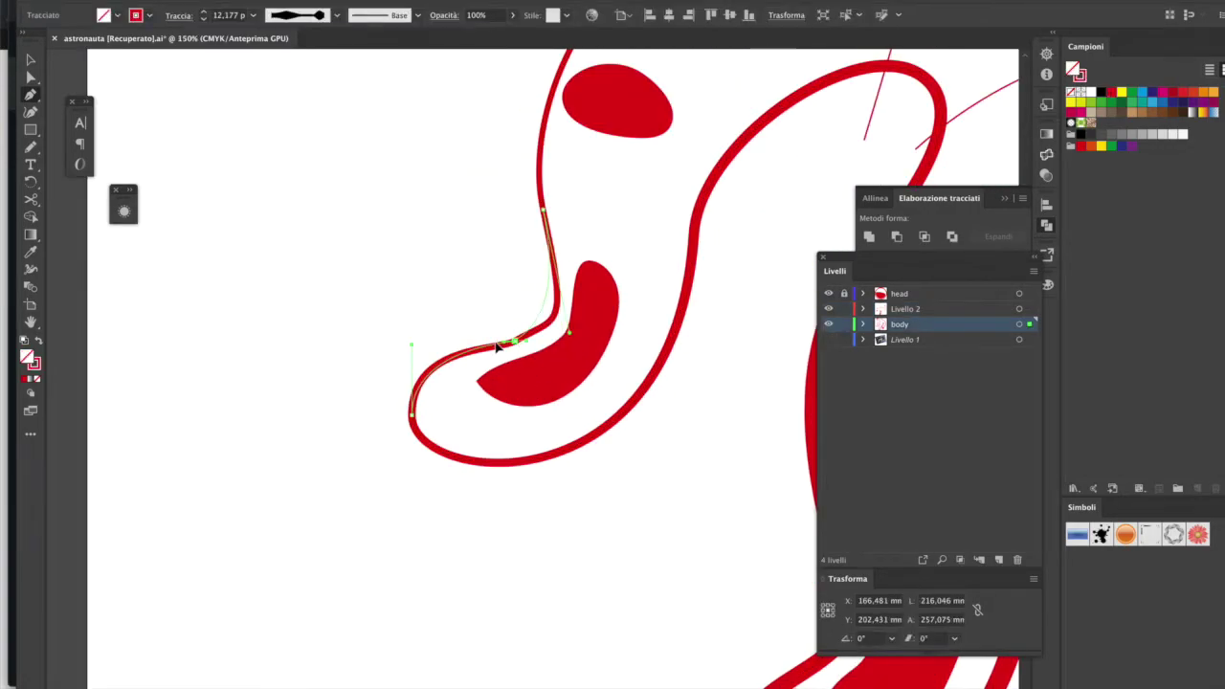
pyautogui.moveTo(647, 394); pyautogui.dragTo(639, 469)
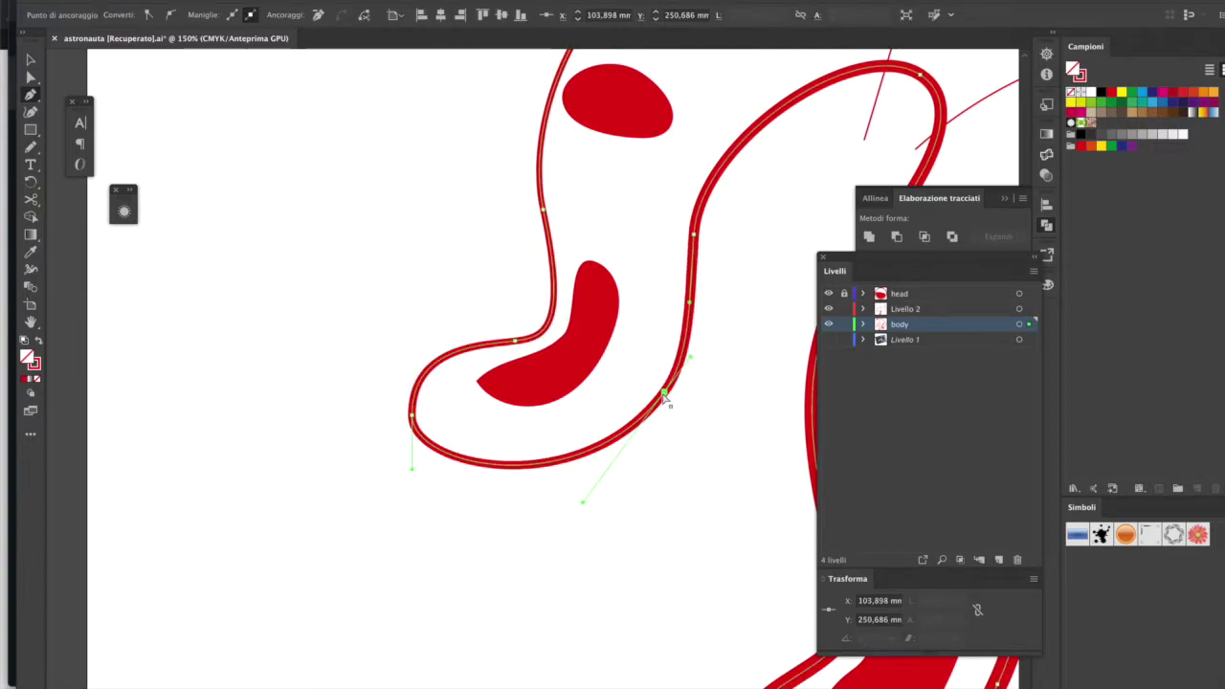
pyautogui.hotkey('ctrl', '-')
pyautogui.hotkey('ctrl', '-')
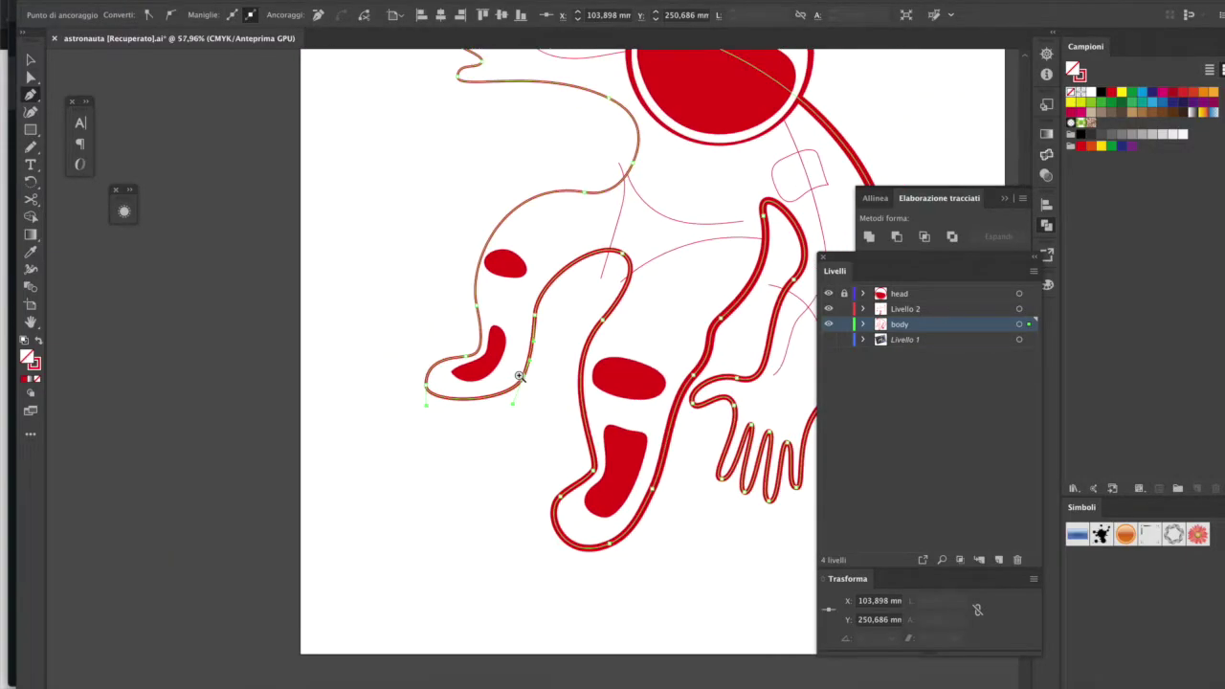
# Step: Pull the red knee patch's handles out into a wider, slightly taller oval
pyautogui.keyDown('ctrl'); pyautogui.click(650, 402); pyautogui.keyUp('ctrl')
pyautogui.moveTo(682, 418); pyautogui.dragTo(624, 433)
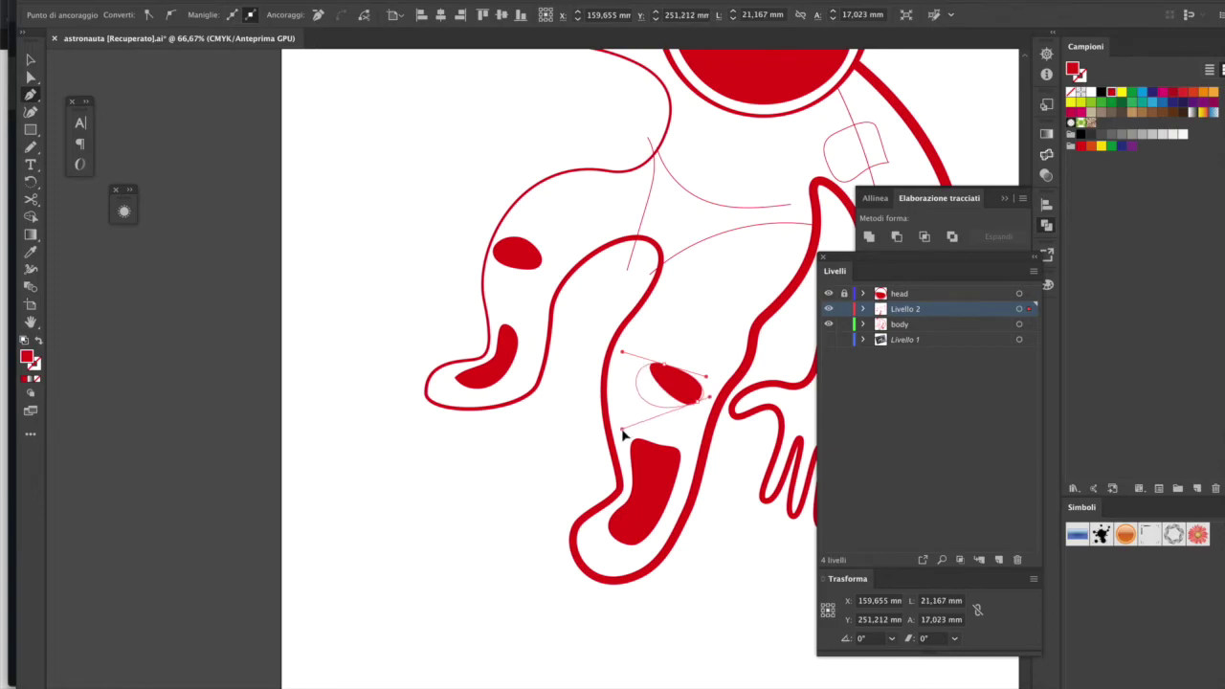
pyautogui.moveTo(622, 352); pyautogui.dragTo(586, 357)
pyautogui.moveTo(708, 398)
pyautogui.mouseDown()
pyautogui.moveTo(705, 409)
pyautogui.moveTo(607, 404)
pyautogui.moveTo(670, 413)
pyautogui.mouseUp()
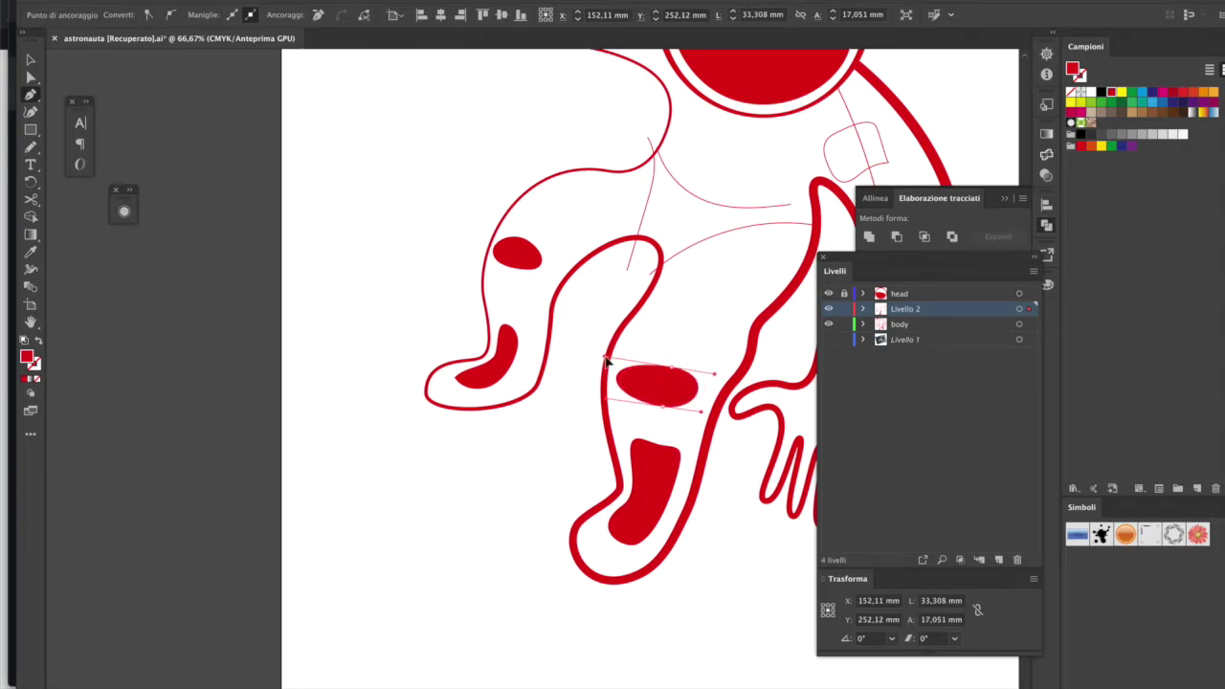
pyautogui.moveTo(685, 416); pyautogui.dragTo(660, 413)
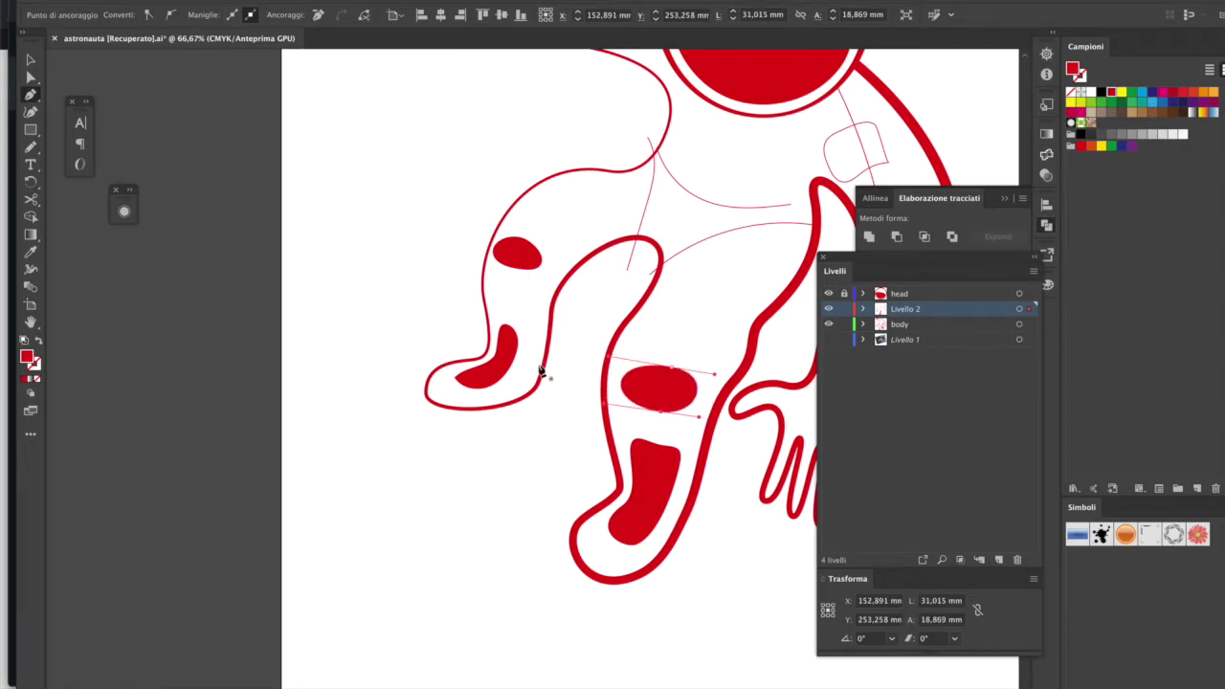
pyautogui.hotkey('ctrl', '-')
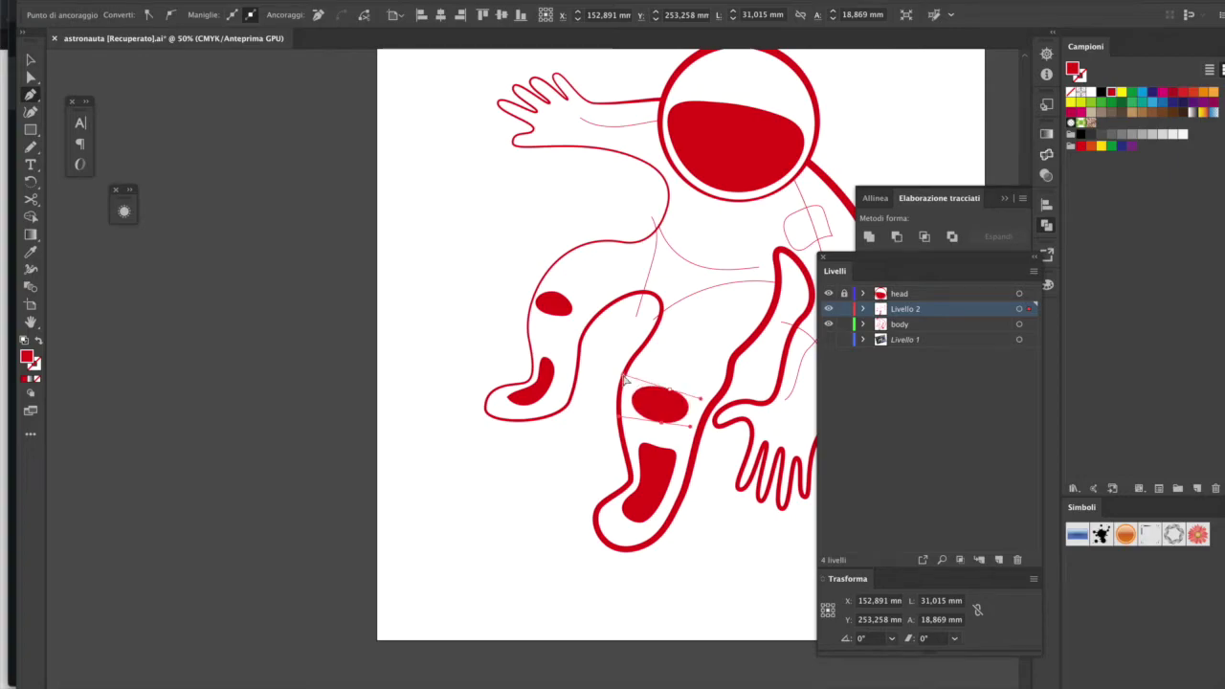
pyautogui.hotkey('ctrl', '-')
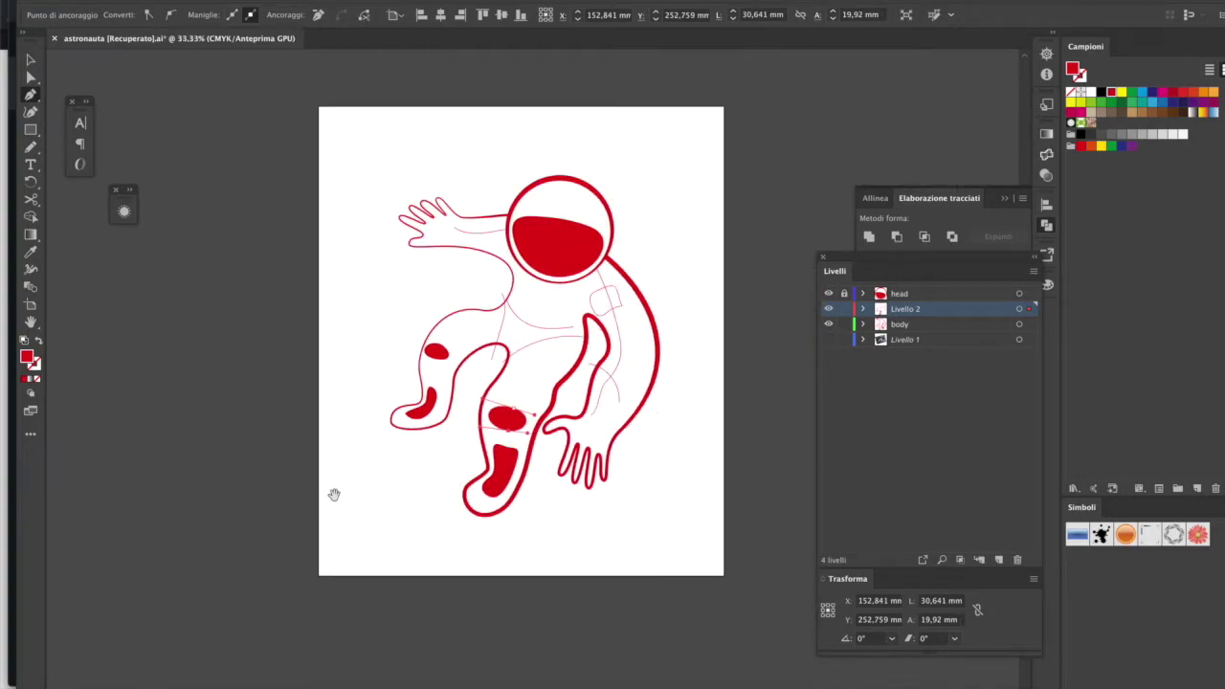
pyautogui.hotkey('ctrl', '+')
# Step: Select the left-foot patch and start redrawing it with a curved bottom edge
pyautogui.keyDown('ctrl'); pyautogui.click(615, 347); pyautogui.keyUp('ctrl')
pyautogui.hotkey('ctrl', '-')
pyautogui.keyDown('ctrl'); pyautogui.click(507, 304); pyautogui.keyUp('ctrl')
pyautogui.hotkey('ctrl', '+')
pyautogui.hotkey('ctrl', '+')
pyautogui.hotkey('ctrl', '+')
pyautogui.hotkey('ctrl', '+')
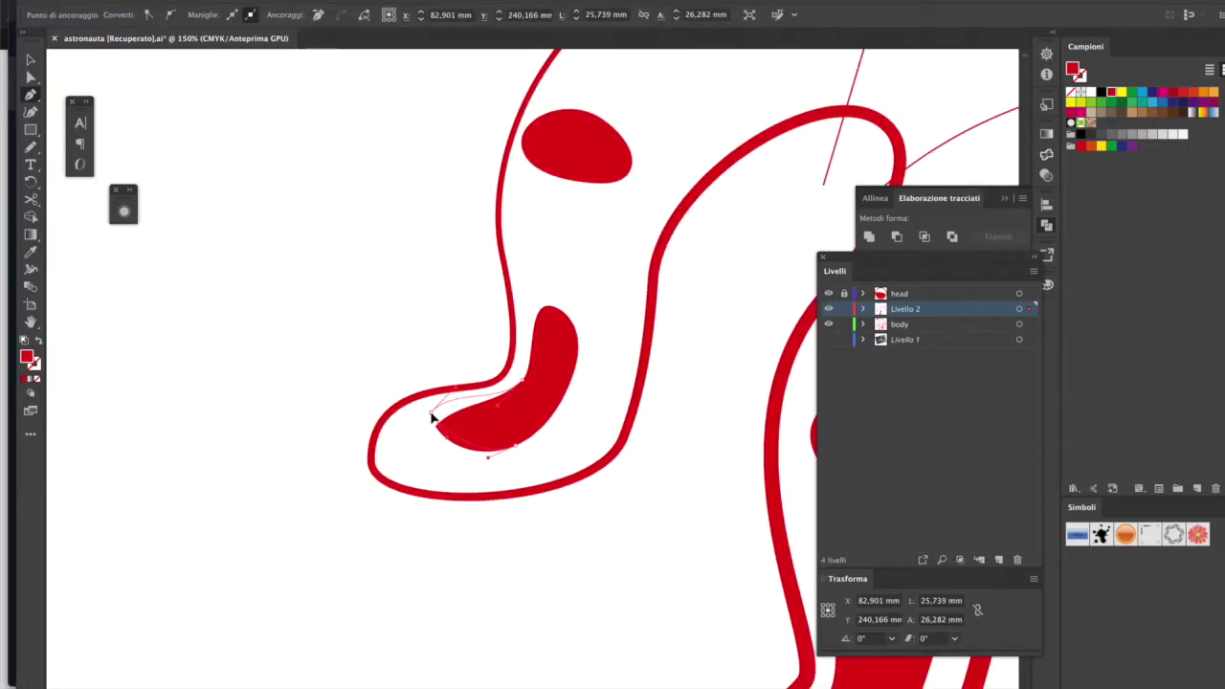
pyautogui.click(421, 462)
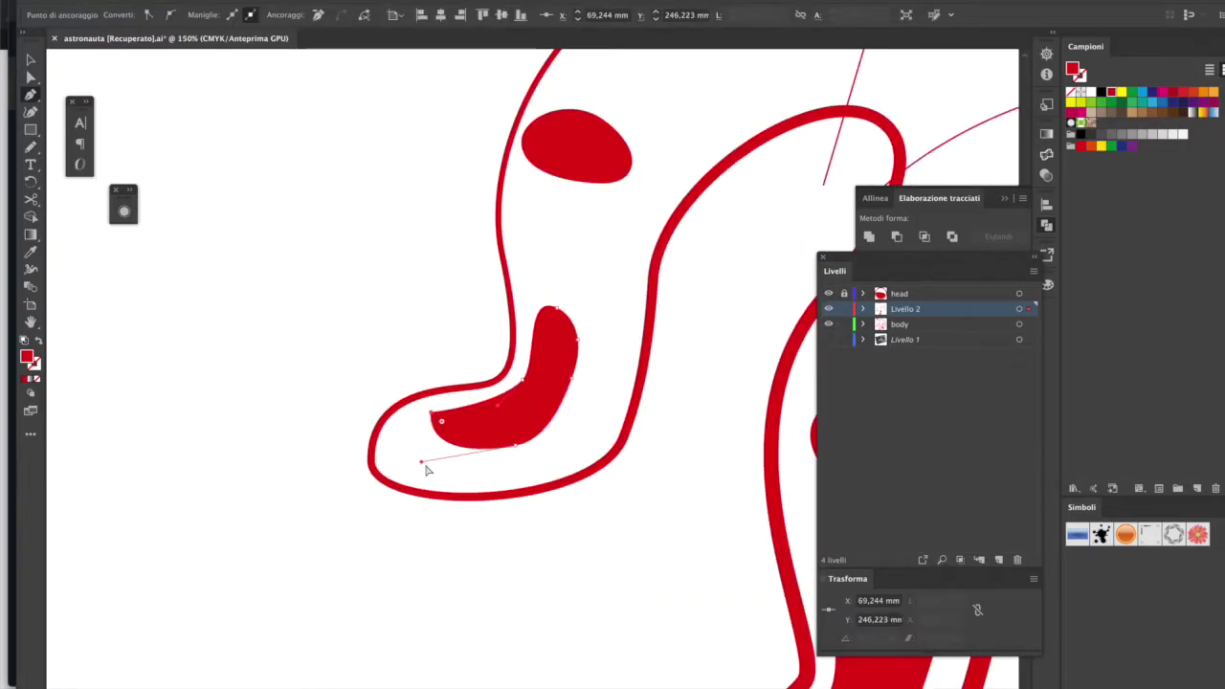
pyautogui.click(578, 343)
pyautogui.moveTo(515, 445)
pyautogui.mouseDown()
pyautogui.moveTo(442, 456)
pyautogui.moveTo(566, 438)
pyautogui.mouseUp()
# Step: Close the new foot fill and square off its top into an L-shaped boot
pyautogui.moveTo(521, 380)
pyautogui.mouseDown()
pyautogui.moveTo(535, 358)
pyautogui.moveTo(525, 380)
pyautogui.mouseUp()
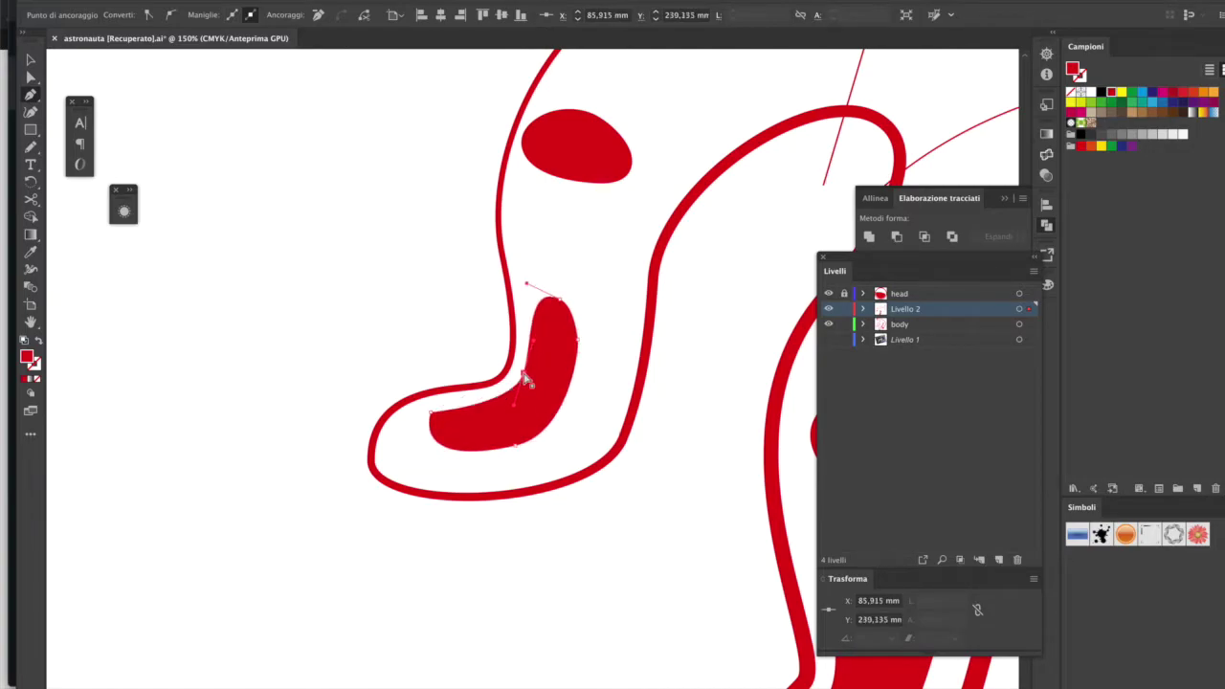
pyautogui.click(548, 308)
pyautogui.moveTo(564, 306)
pyautogui.mouseDown()
pyautogui.moveTo(582, 292)
pyautogui.moveTo(572, 439)
pyautogui.moveTo(518, 450)
pyautogui.mouseUp()
pyautogui.hotkey('ctrl', '-')
pyautogui.hotkey('ctrl', '-')
pyautogui.hotkey('ctrl', '+')
pyautogui.hotkey('ctrl', '+')
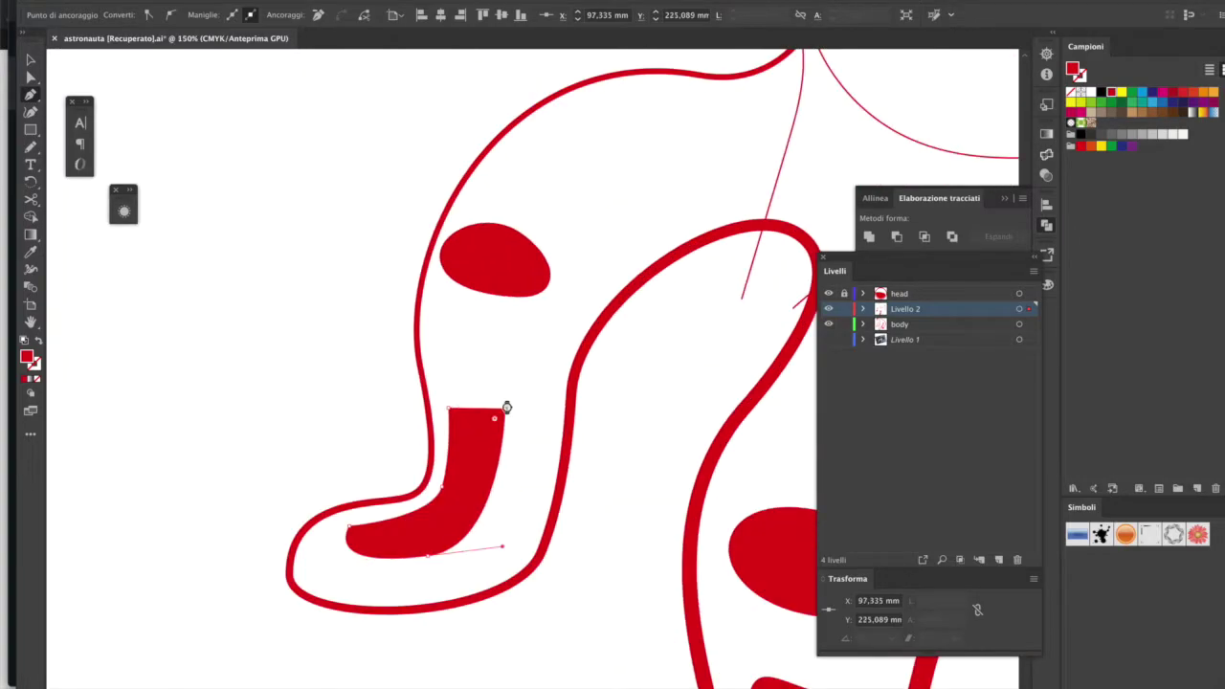
pyautogui.hscroll(3, 584, 354)
pyautogui.scroll(1, 608, 328)
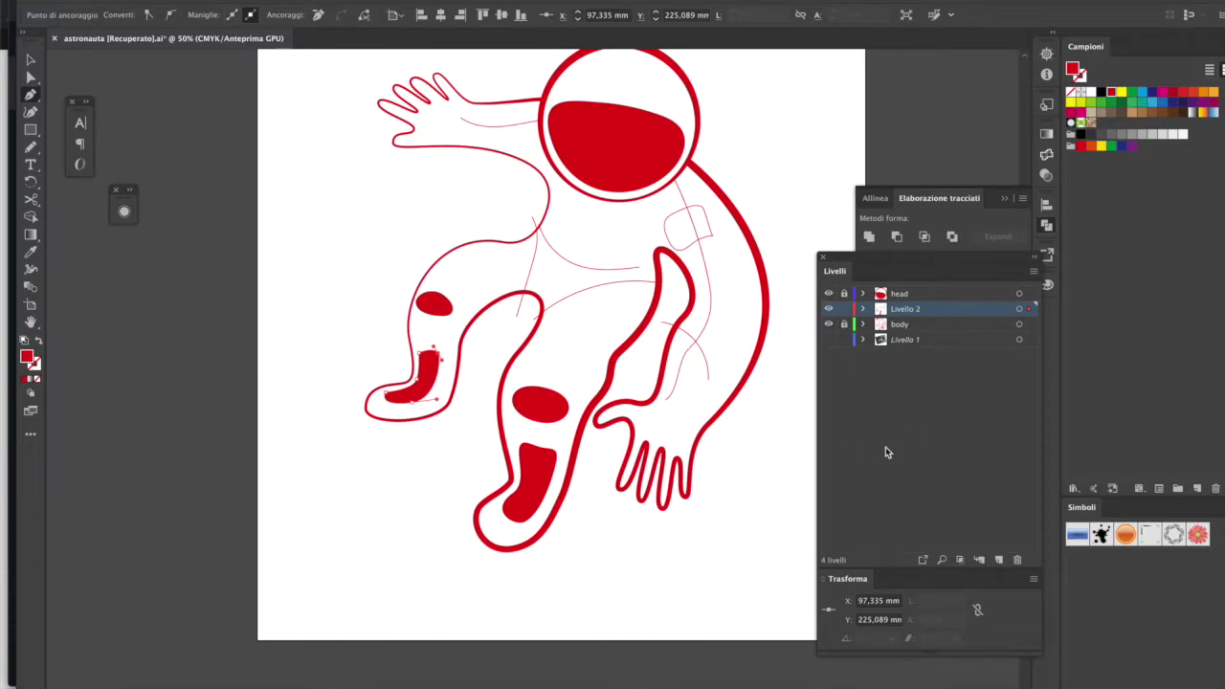
pyautogui.scroll(2, 546, 300)
# Step: Delete the stray thin path beside the leg
pyautogui.press('v')
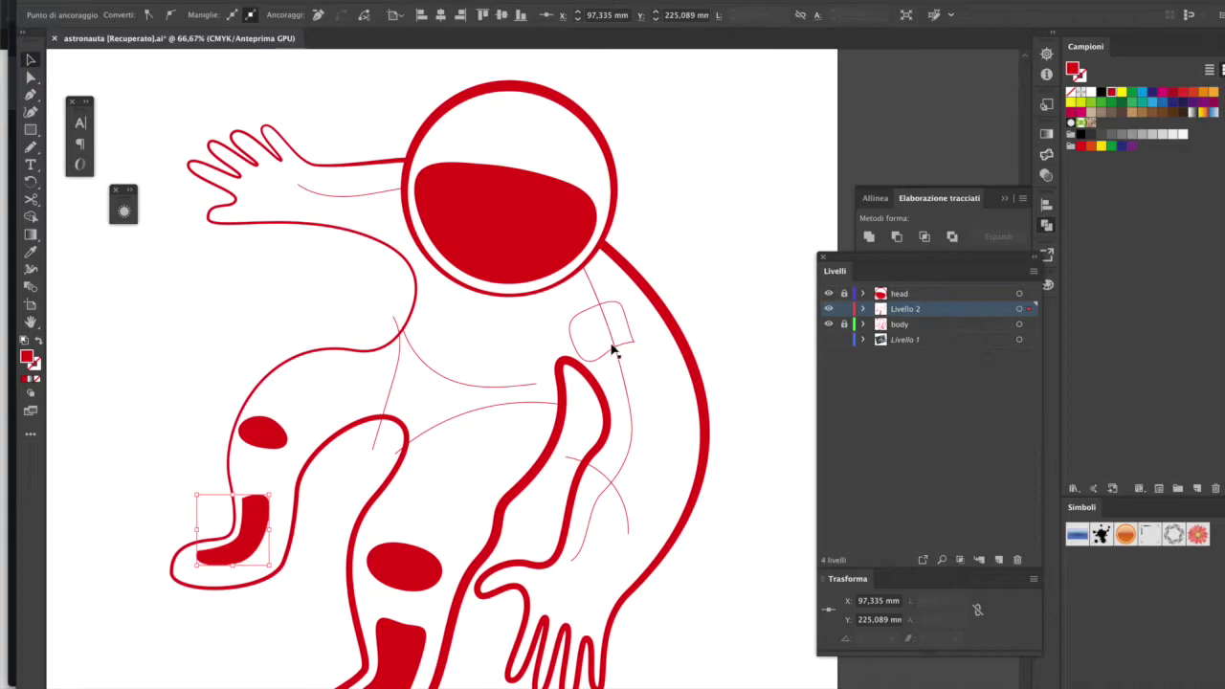
pyautogui.click(614, 352)
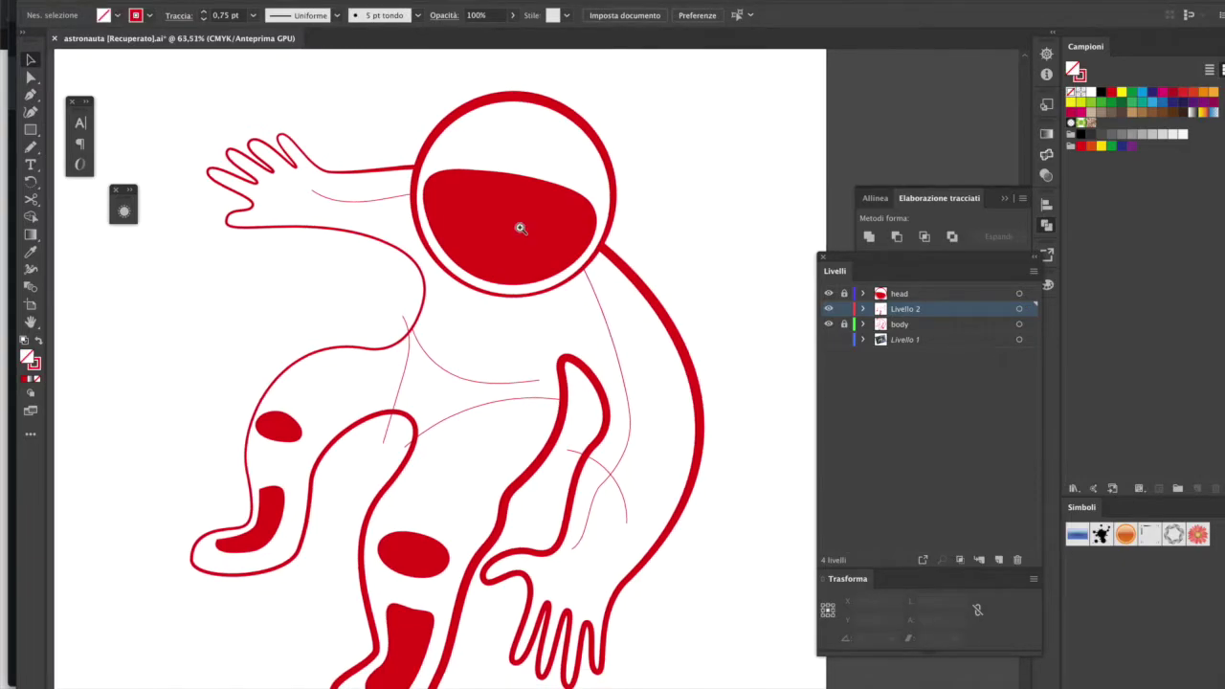
pyautogui.scroll(3, 569, 309)
pyautogui.scroll(-2, 561, 481)
pyautogui.scroll(-1, 560, 482)
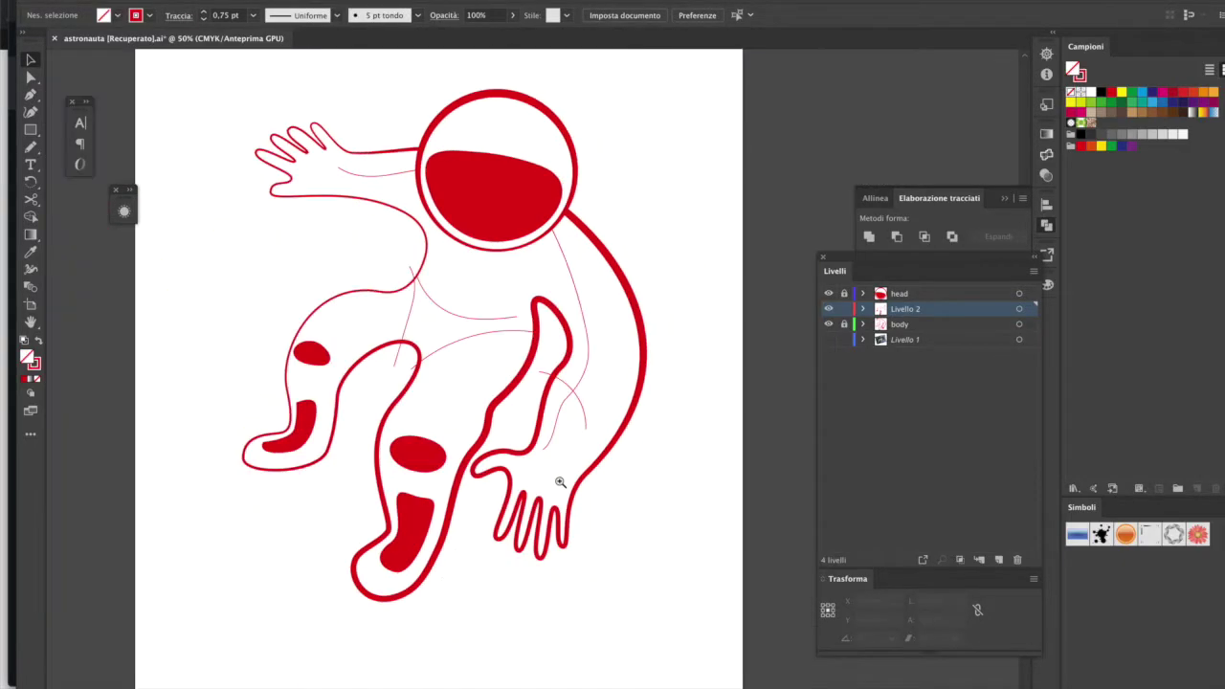
pyautogui.scroll(1, 565, 473)
pyautogui.click(620, 457)
pyautogui.press('Delete')
# Step: Extend the thin arm line past the helmet and down the body with smooth curves
pyautogui.click(356, 221)
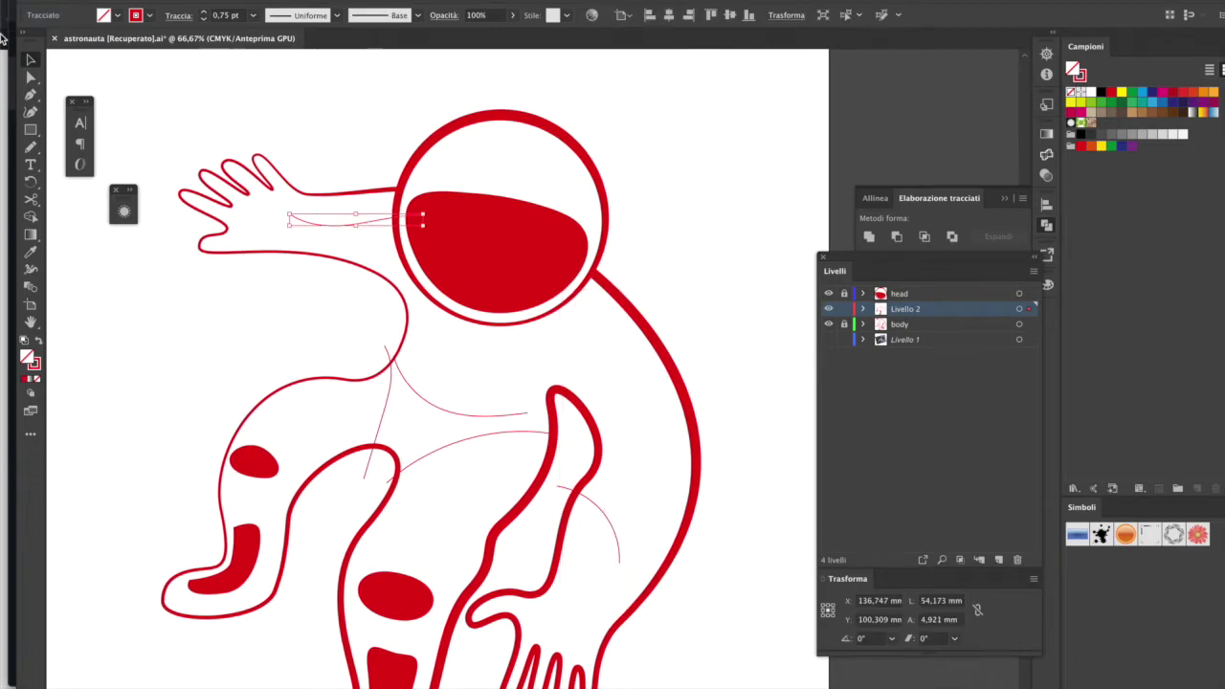
pyautogui.click(32, 111)
pyautogui.click(422, 214)
pyautogui.click(615, 345)
pyautogui.click(649, 495)
pyautogui.click(580, 597)
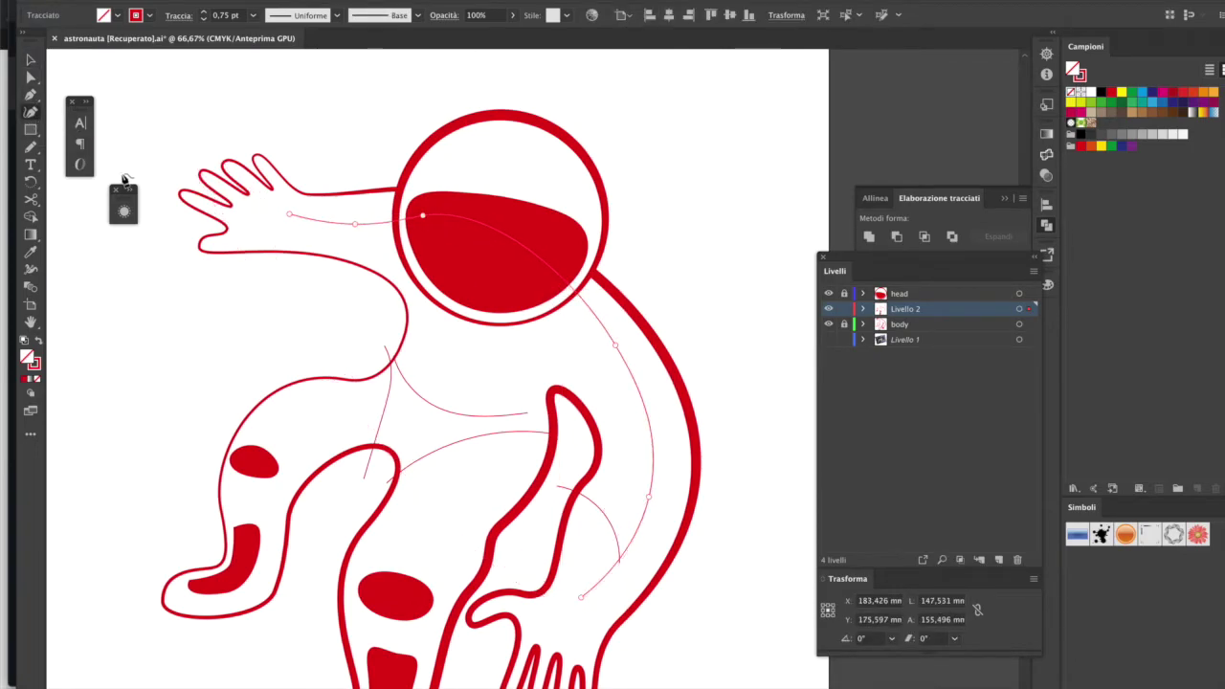
pyautogui.click(30, 59)
pyautogui.click(617, 502)
# Step: Delete the two stray guide lines across the torso
pyautogui.hotkey('ctrl', '-')
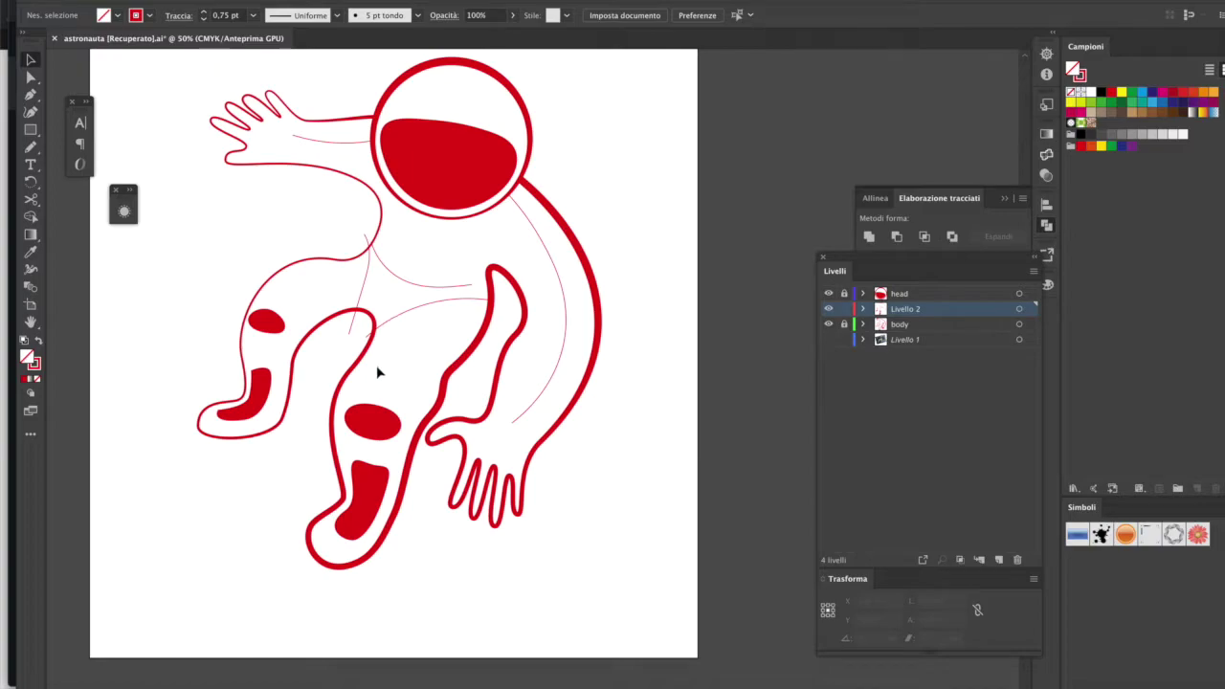
pyautogui.hotkey('ctrl', '+')
pyautogui.click(336, 276)
pyautogui.click(402, 505)
pyautogui.press('Delete')
pyautogui.click(348, 470)
pyautogui.press('Delete')
# Step: Stretch the thin waist curve wider across the torso
pyautogui.click(401, 469)
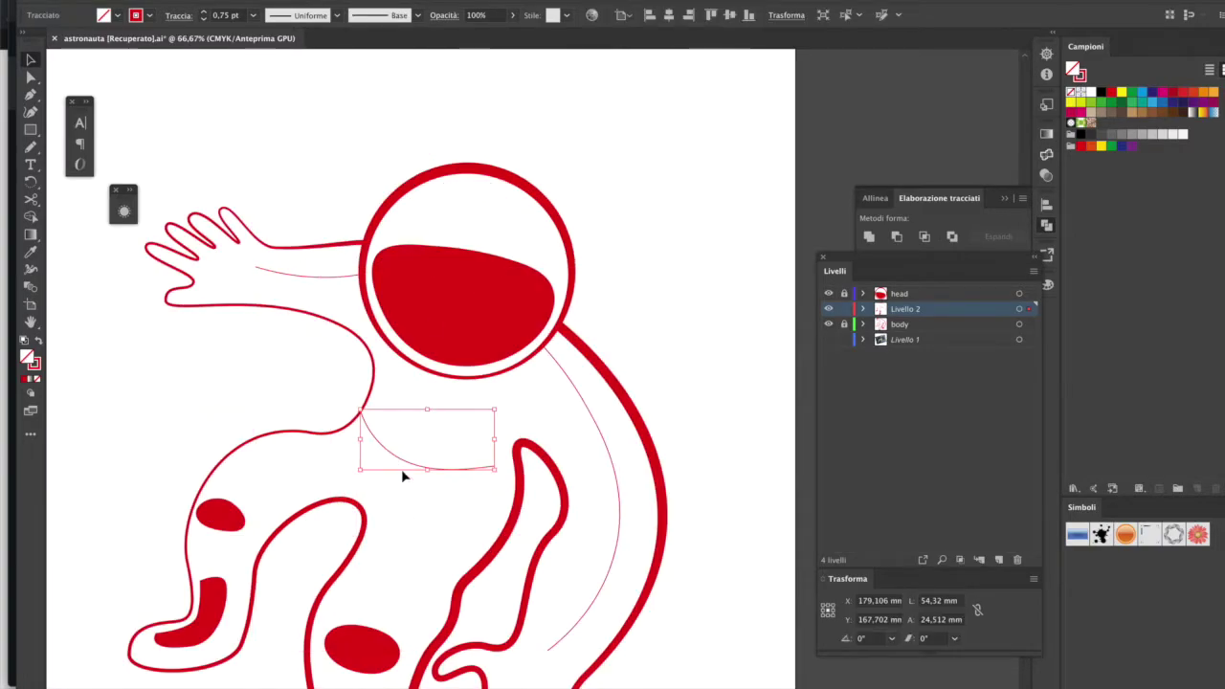
pyautogui.moveTo(497, 445); pyautogui.dragTo(546, 445)
pyautogui.hotkey('ctrl', '+')
pyautogui.hotkey('ctrl', '+')
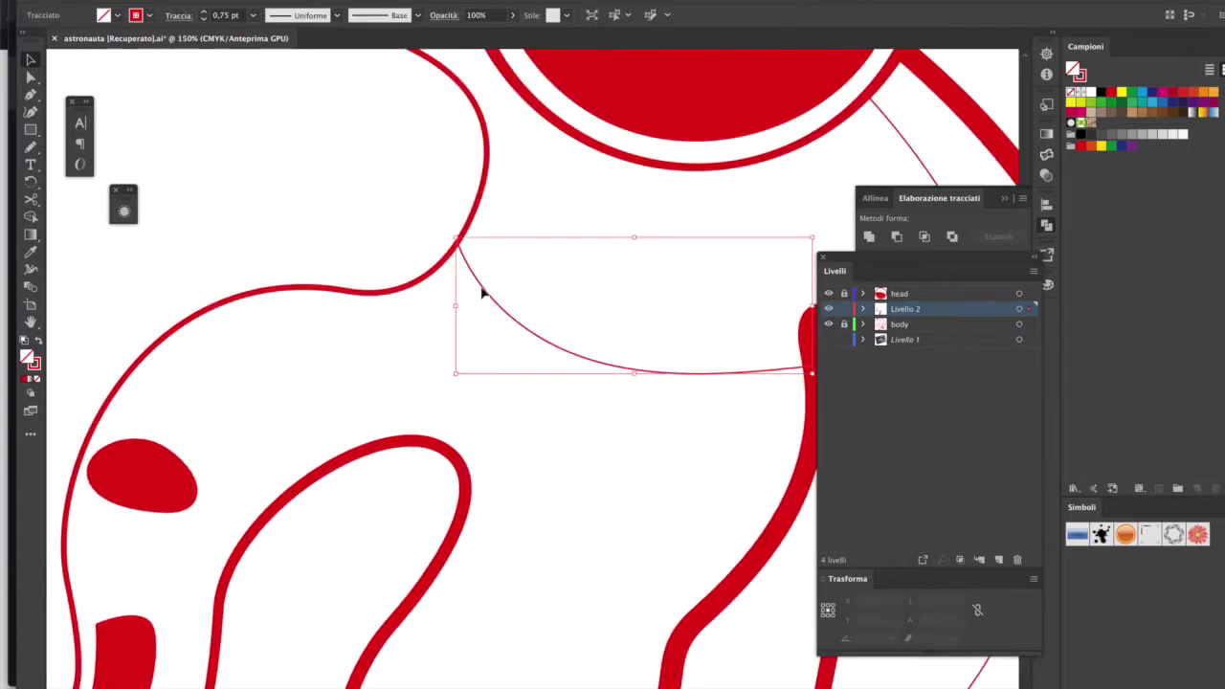
pyautogui.hotkey('ctrl', '-')
pyautogui.hotkey('ctrl', '-')
pyautogui.hotkey('ctrl', '-')
pyautogui.click(488, 363)
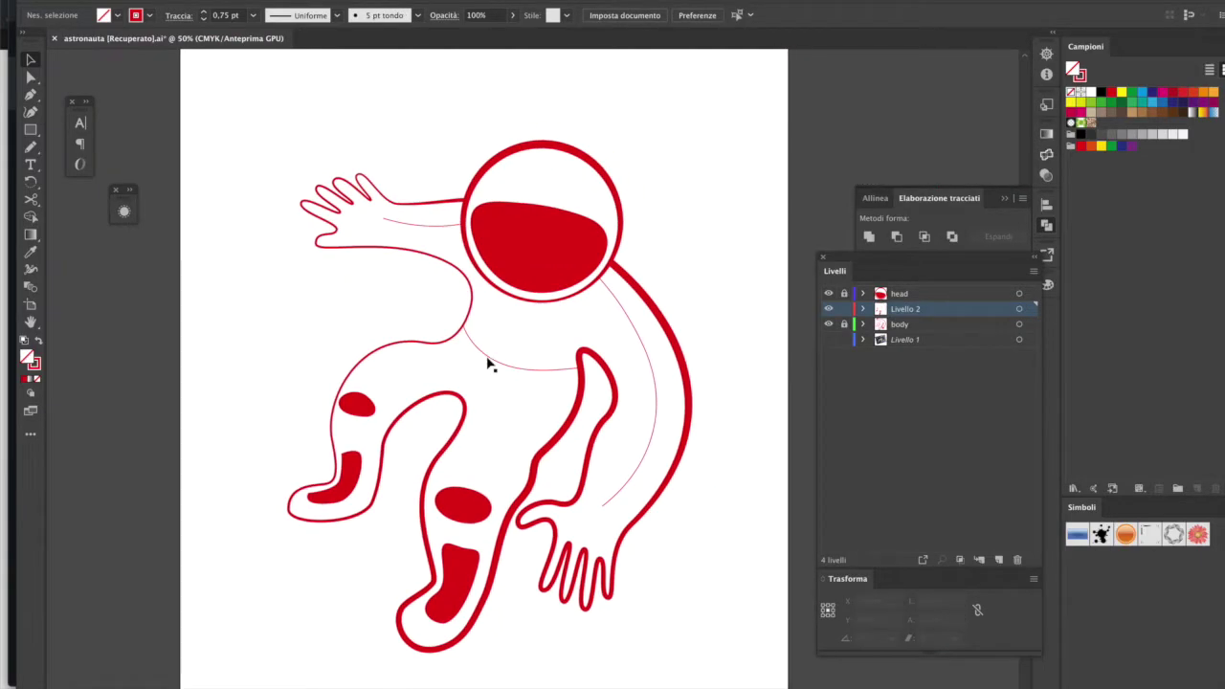
pyautogui.press('a')
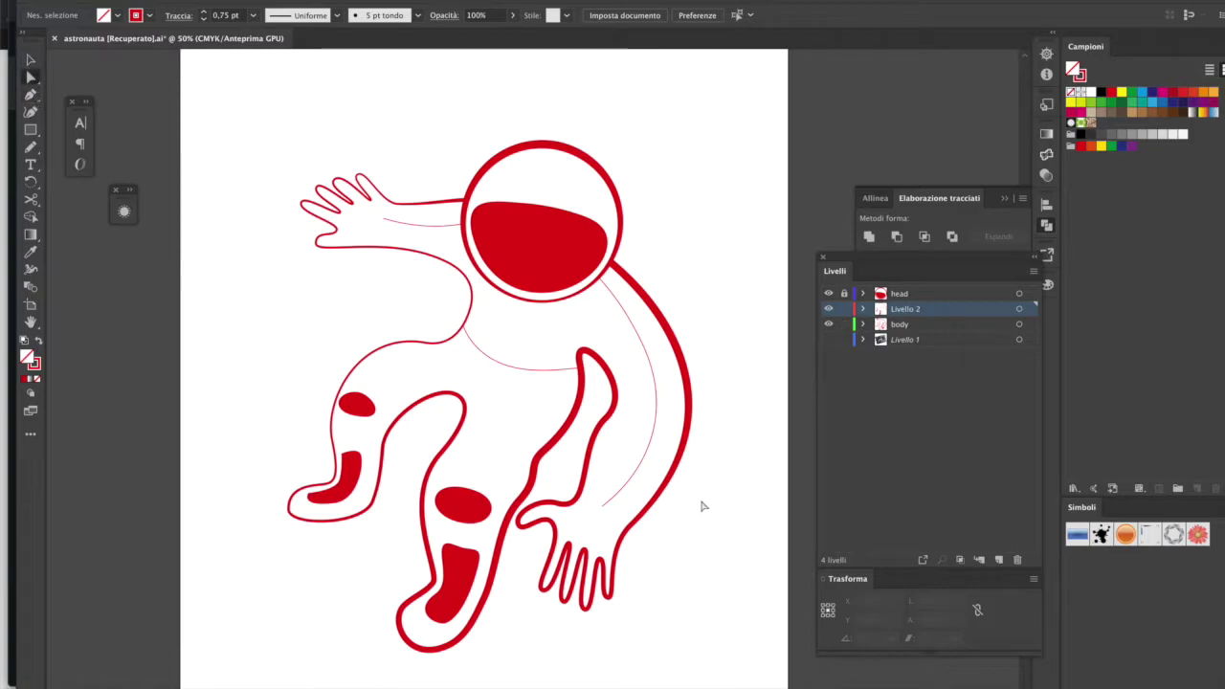
pyautogui.click(507, 612)
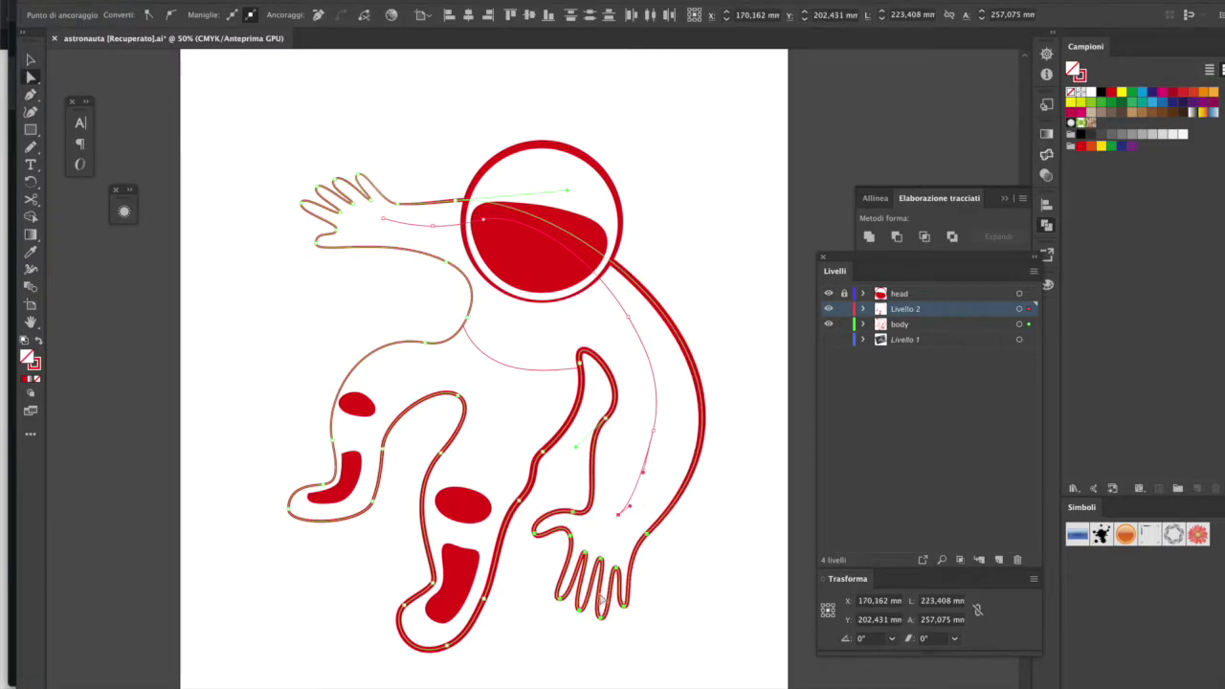
# Step: Reshape the arm curve by pulling its anchor handle
pyautogui.click(657, 538)
pyautogui.moveTo(656, 538)
pyautogui.mouseDown()
pyautogui.moveTo(819, 355)
pyautogui.moveTo(778, 387)
pyautogui.moveTo(770, 362)
pyautogui.mouseUp()
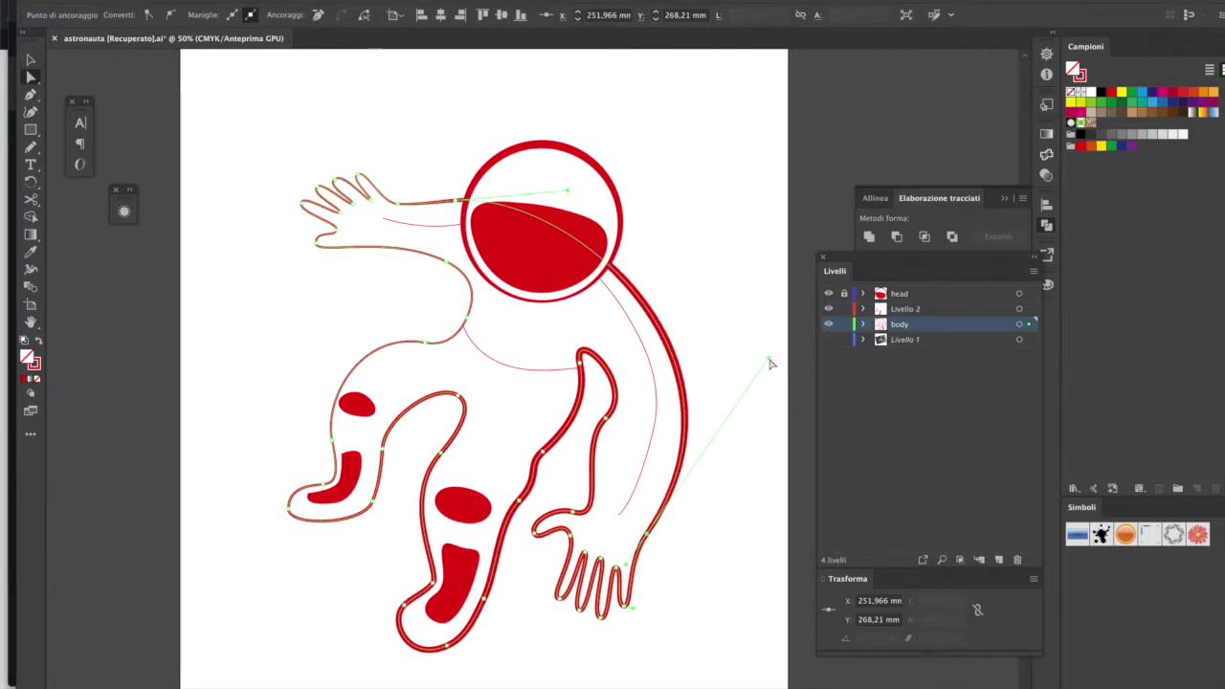
pyautogui.click(283, 616)
pyautogui.hotkey('ctrl', '+')
# Step: Draw a new open line down the torso and across to the right leg
pyautogui.click(31, 111)
pyautogui.click(957, 308)
pyautogui.click(499, 317)
pyautogui.click(503, 391)
pyautogui.click(610, 382)
pyautogui.click(675, 380)
pyautogui.press('Escape')
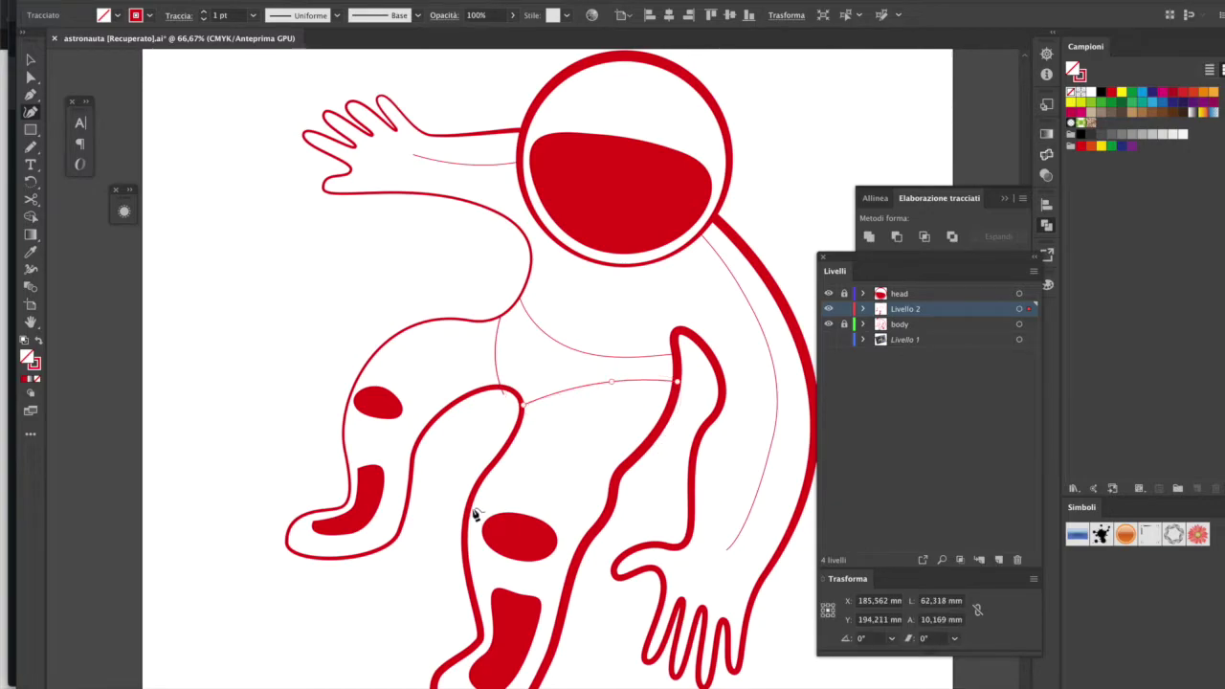
# Step: Bend the short torso seam into a curve bowing to the left
pyautogui.click(29, 77)
pyautogui.hotkey('ctrl', '+')
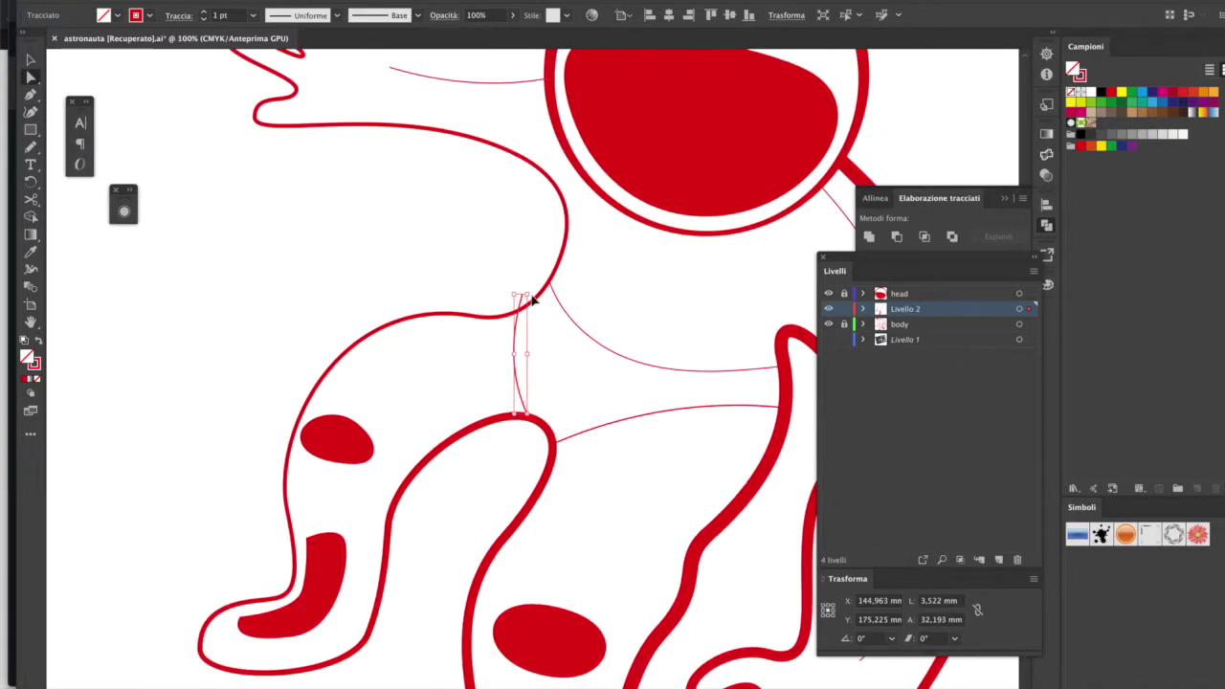
pyautogui.moveTo(528, 418)
pyautogui.mouseDown()
pyautogui.moveTo(500, 344)
pyautogui.moveTo(492, 369)
pyautogui.moveTo(512, 419)
pyautogui.mouseUp()
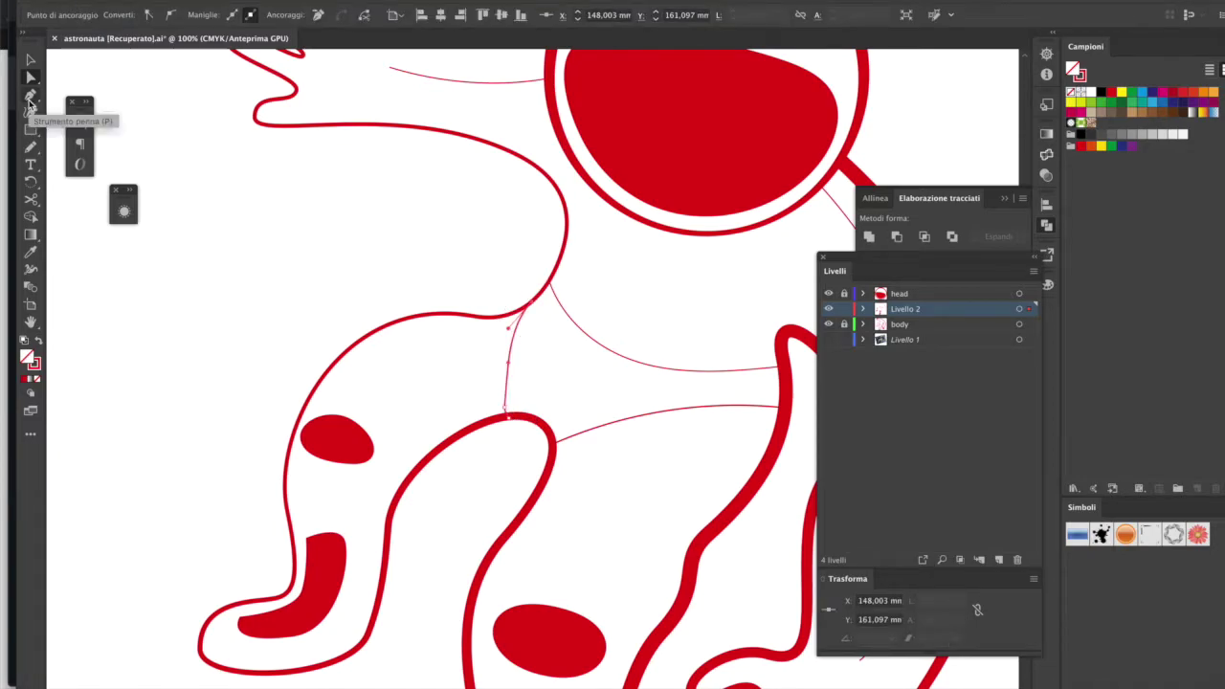
pyautogui.click(512, 418)
pyautogui.press('p')
pyautogui.moveTo(533, 314); pyautogui.dragTo(503, 381)
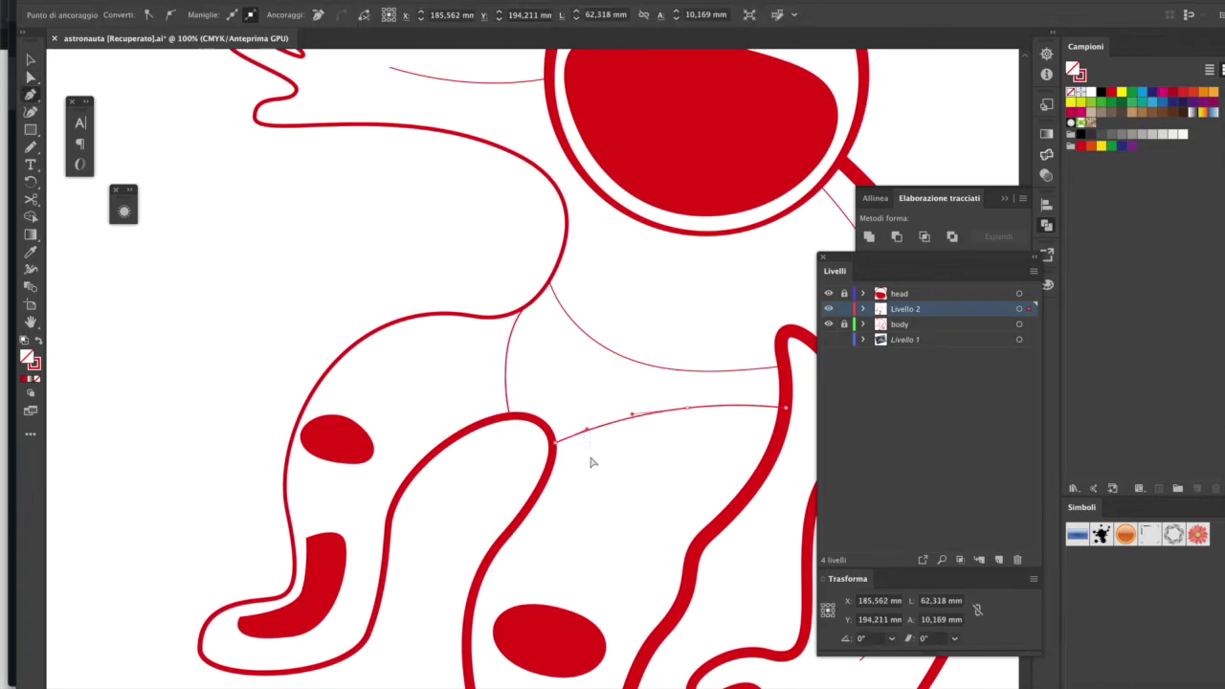
# Step: Curve the hip line so it bows upward toward the right leg
pyautogui.moveTo(594, 431)
pyautogui.mouseDown()
pyautogui.moveTo(685, 421)
pyautogui.moveTo(756, 432)
pyautogui.mouseUp()
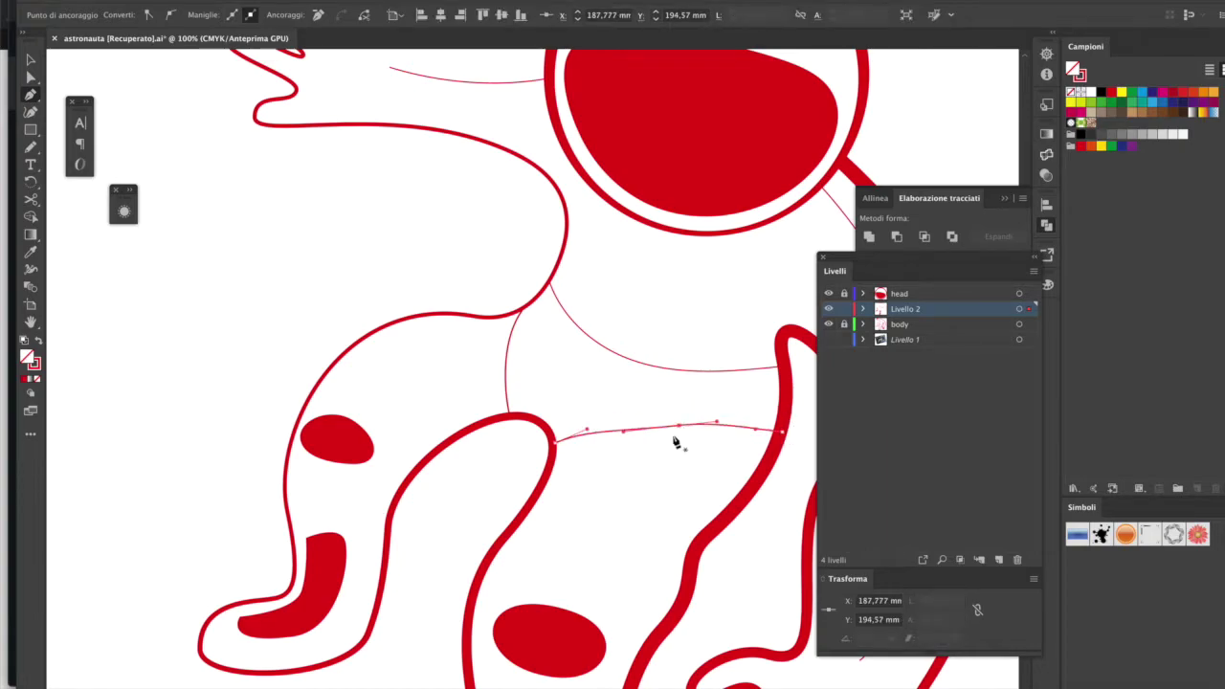
pyautogui.moveTo(587, 429); pyautogui.dragTo(590, 400)
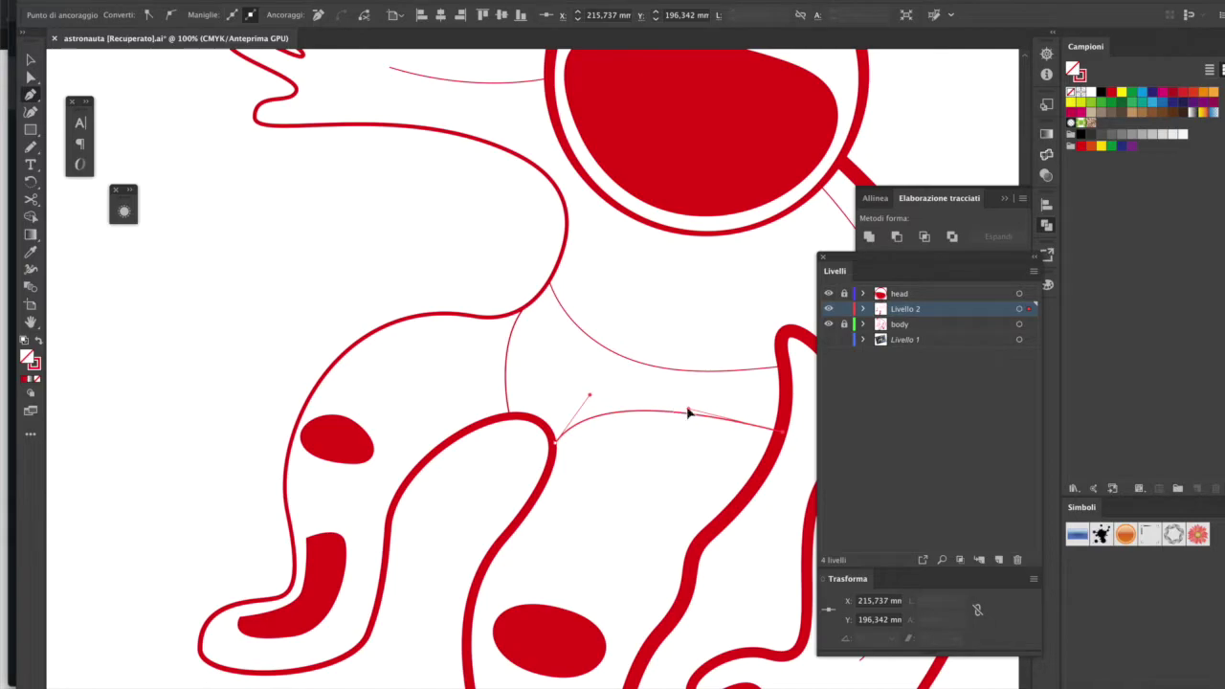
pyautogui.hotkey('ctrl', '-')
pyautogui.hotkey('ctrl', 'shift', 'a')
pyautogui.hotkey('ctrl', '-')
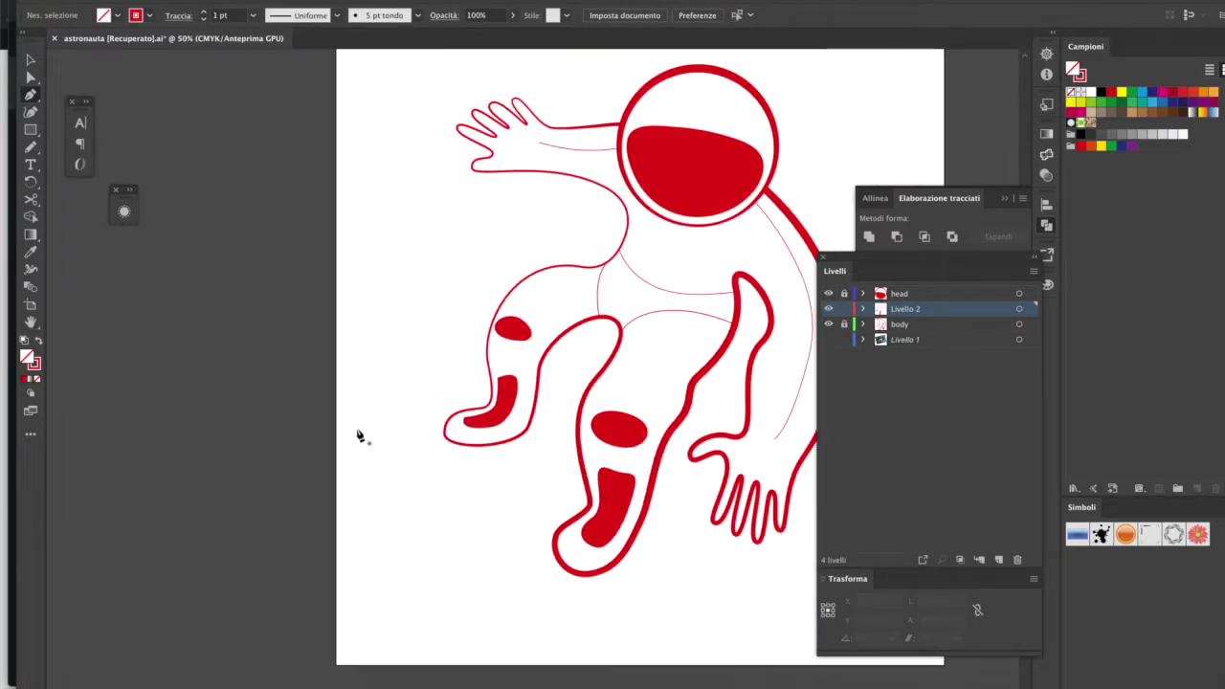
pyautogui.hscroll(5, 440, 438)
pyautogui.scroll(3, 522, 440)
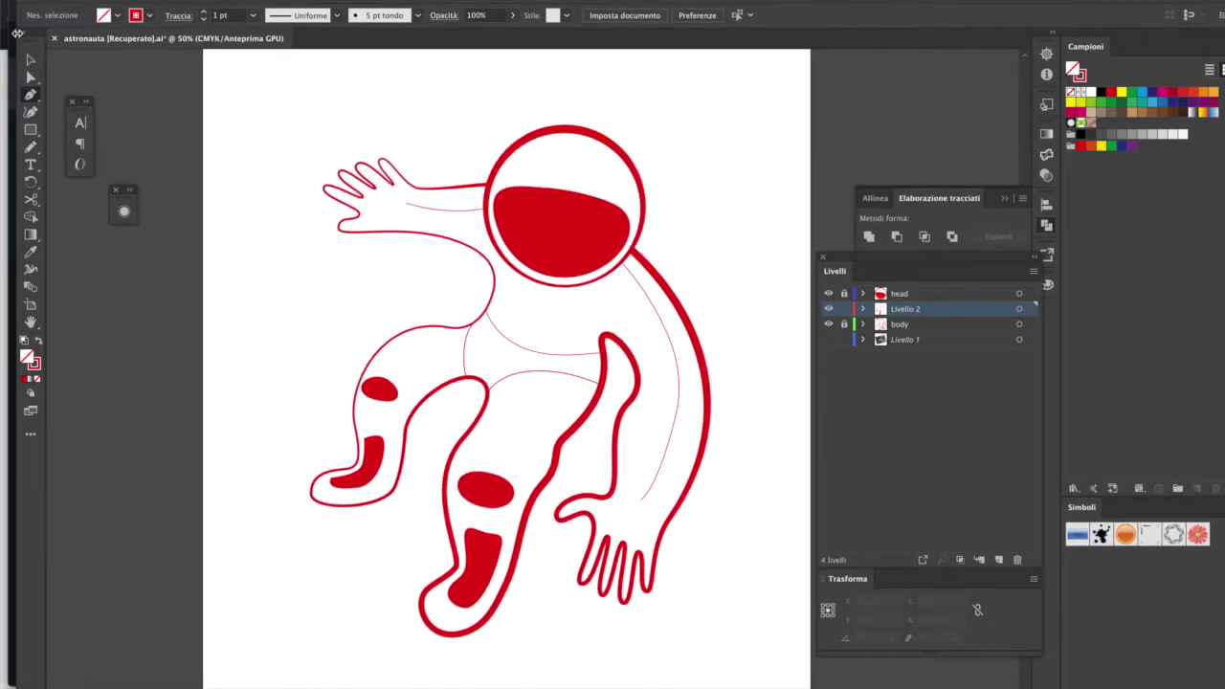
pyautogui.click(621, 328)
# Step: Finish the arm band shape and make it solid red with no outline
pyautogui.click(642, 352)
pyautogui.click(680, 324)
pyautogui.click(38, 341)
pyautogui.keyDown('ctrl'); pyautogui.click(727, 293); pyautogui.keyUp('ctrl')
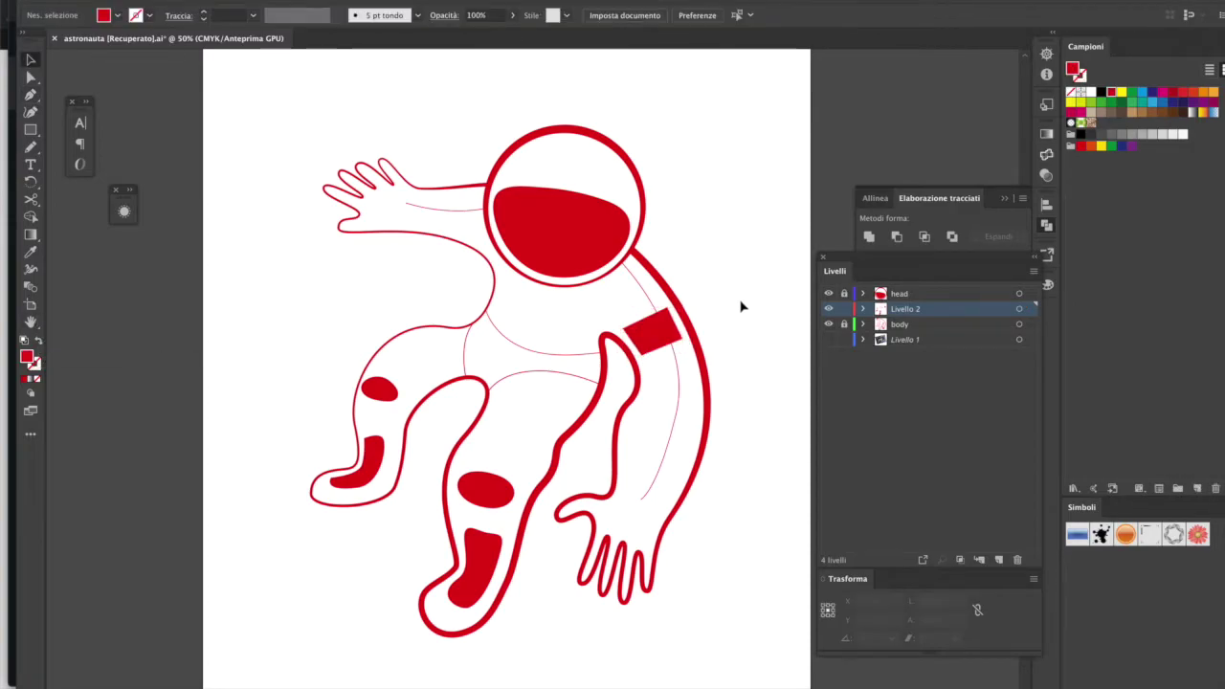
pyautogui.moveTo(727, 293)
pyautogui.mouseDown()
pyautogui.moveTo(571, 364)
pyautogui.moveTo(427, 359)
pyautogui.mouseUp()
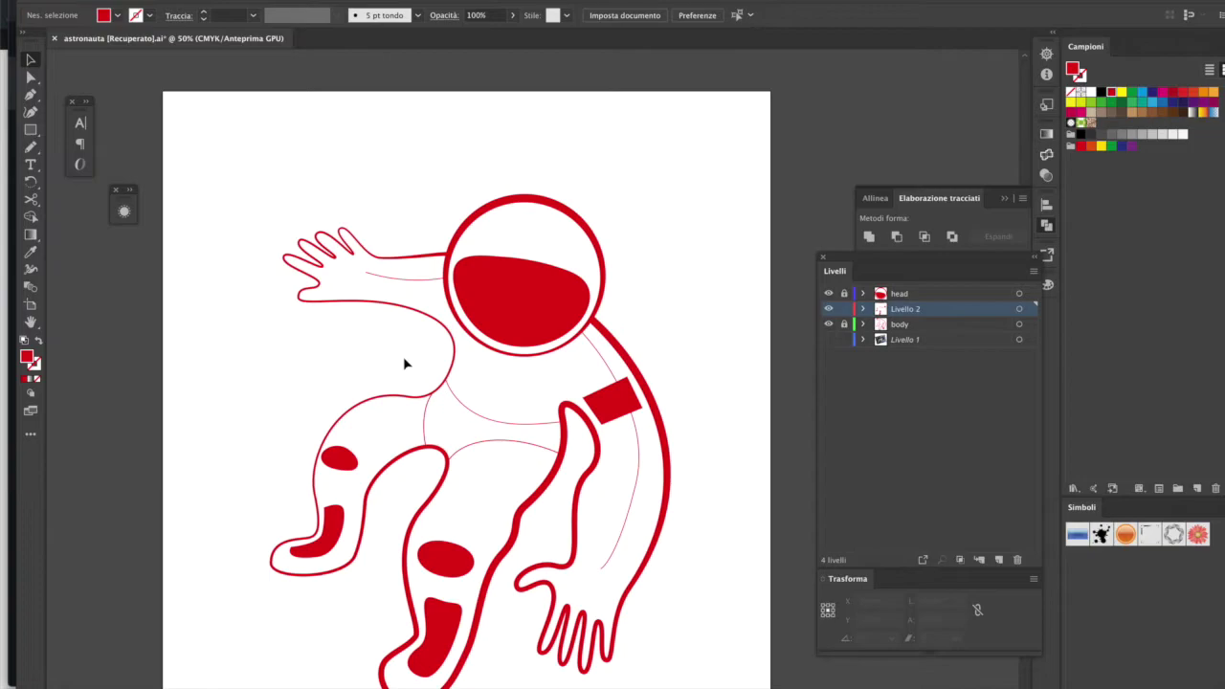
pyautogui.hotkey('ctrl', '-')
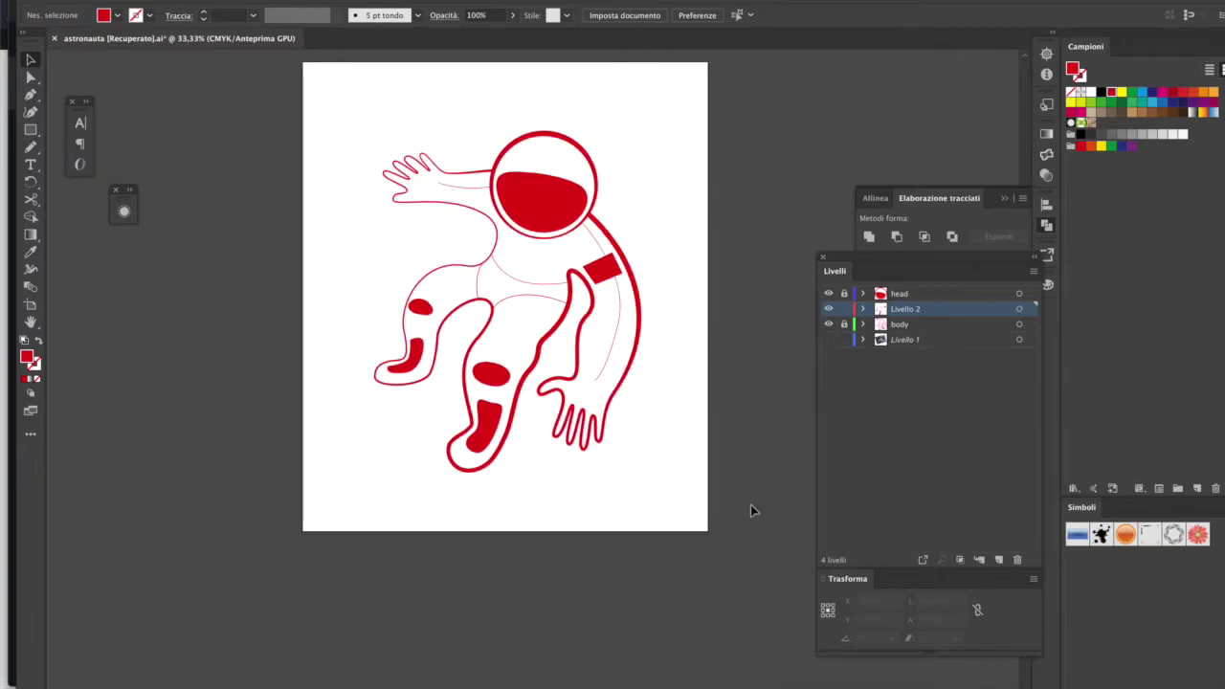
pyautogui.hotkey('ctrl', '+')
# Step: Draw a small red dot on the raised hand and copy it into a row of three
pyautogui.hotkey('ctrl', '+')
pyautogui.press('l')
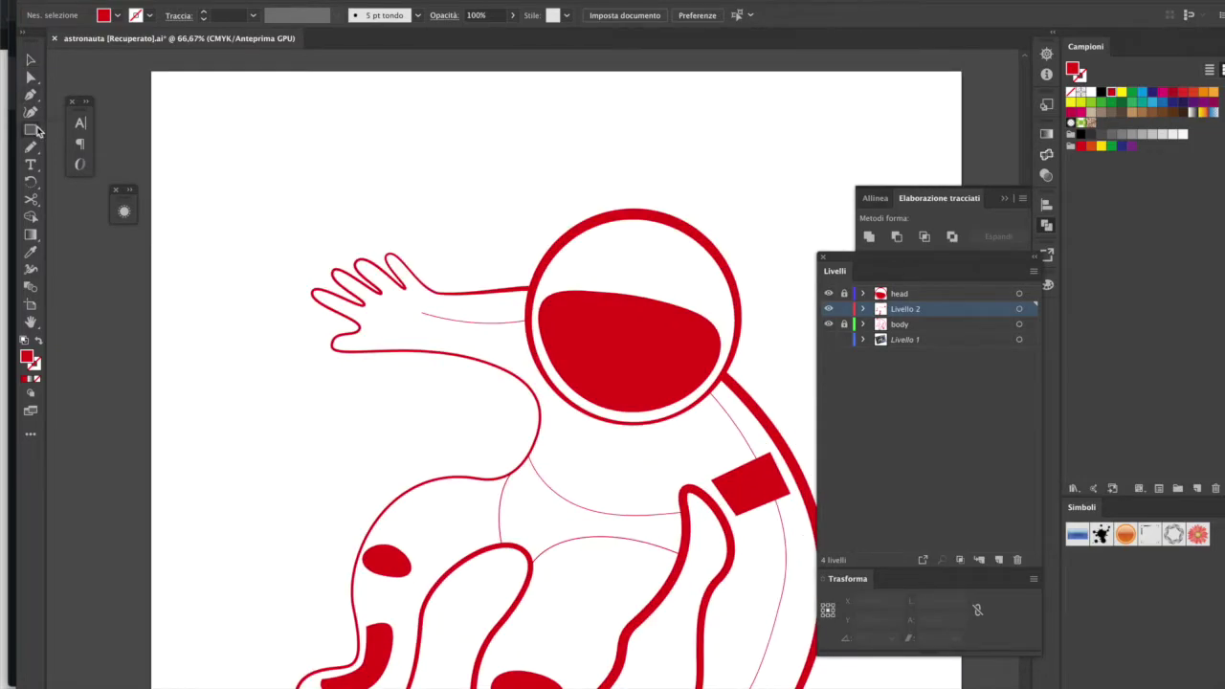
pyautogui.moveTo(375, 318); pyautogui.dragTo(382, 326)
pyautogui.press('v')
pyautogui.hotkey('ctrl', '+')
pyautogui.hotkey('ctrl', '+')
pyautogui.moveTo(612, 335); pyautogui.dragTo(627, 308)
pyautogui.moveTo(626, 308); pyautogui.dragTo(662, 293)
pyautogui.moveTo(662, 293); pyautogui.dragTo(704, 278)
pyautogui.moveTo(584, 355); pyautogui.dragTo(600, 346)
pyautogui.click(565, 424)
pyautogui.hotkey('ctrl', '-')
pyautogui.hotkey('ctrl', '-')
pyautogui.hotkey('ctrl', '-')
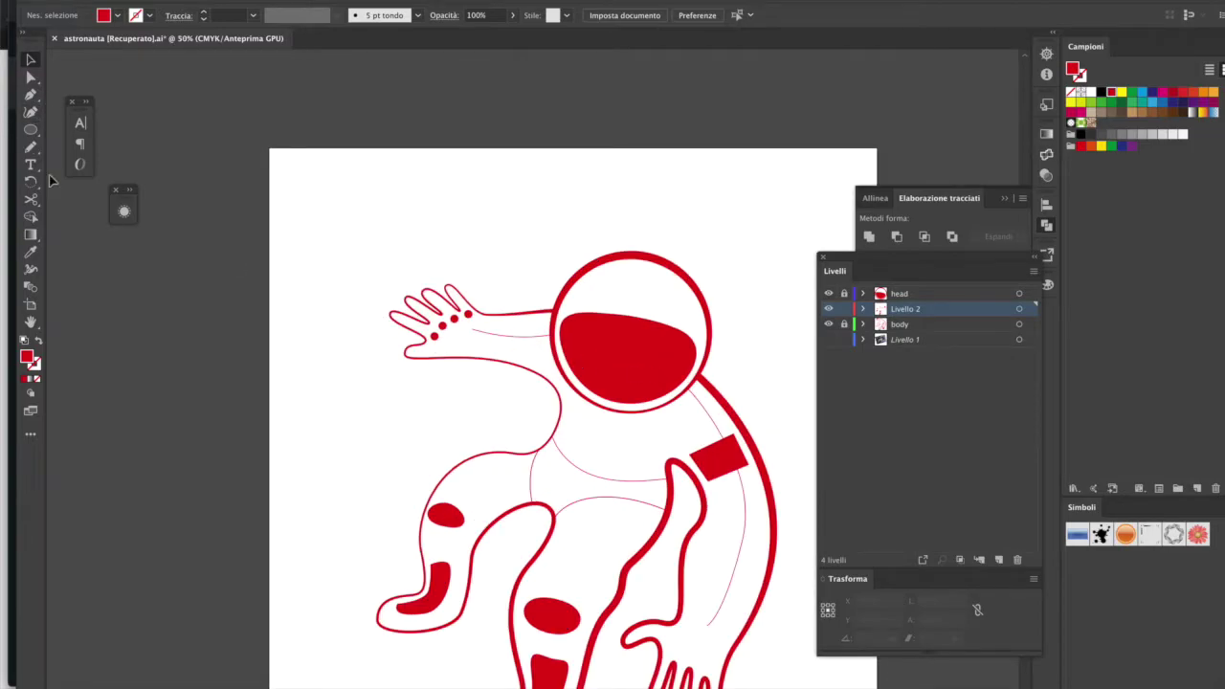
# Step: Move the white visor highlight circles onto the head layer and nudge them into place
pyautogui.click(437, 333)
pyautogui.click(430, 345)
pyautogui.click(663, 353)
pyautogui.moveTo(663, 353); pyautogui.dragTo(672, 358)
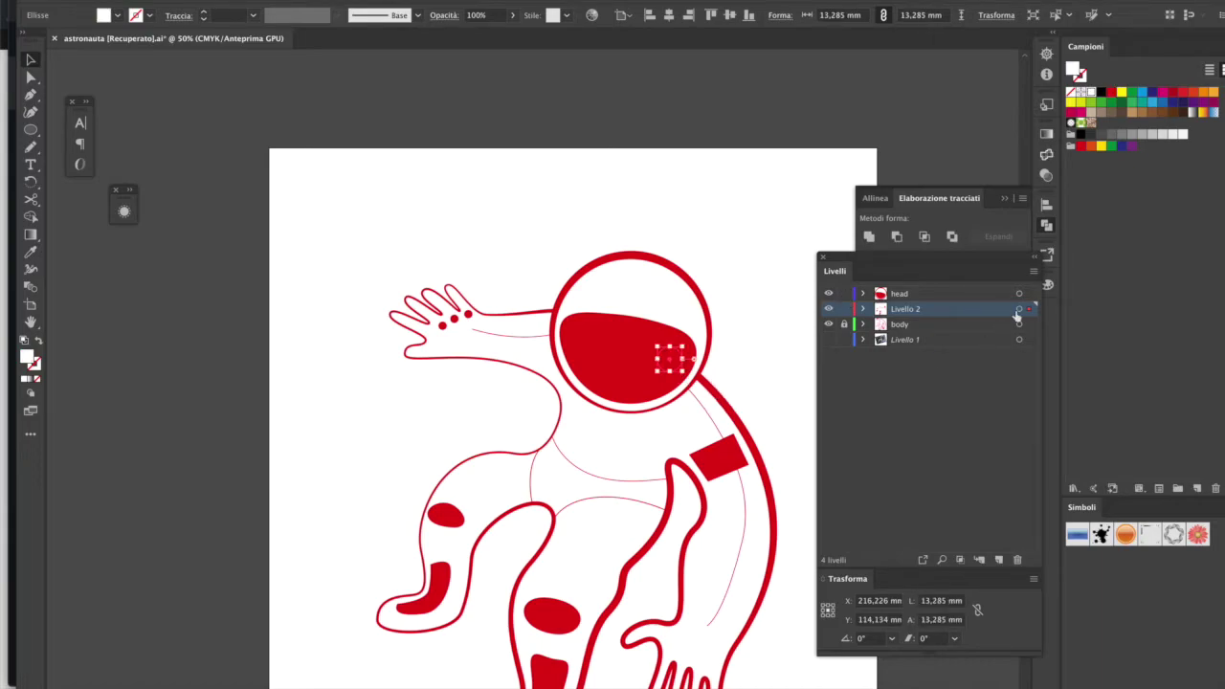
pyautogui.moveTo(1027, 308); pyautogui.dragTo(1027, 293)
pyautogui.click(785, 379)
pyautogui.moveTo(650, 380); pyautogui.dragTo(650, 376)
pyautogui.click(828, 323)
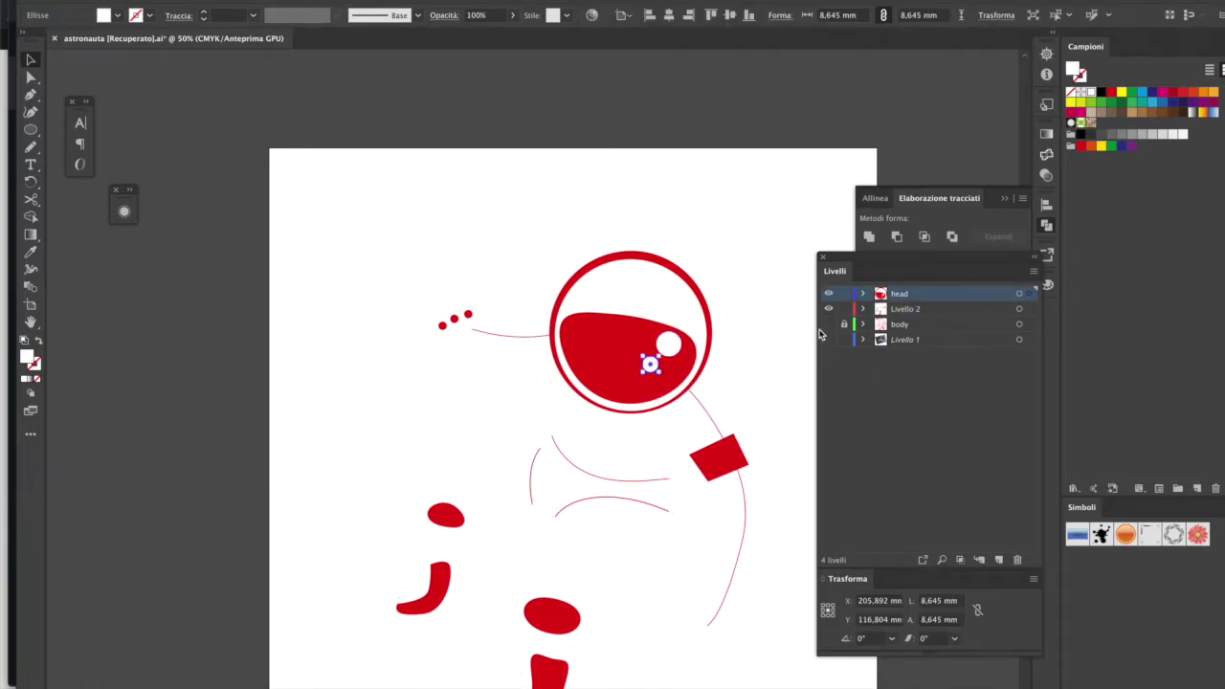
pyautogui.click(828, 324)
pyautogui.scroll(-1, 505, 473)
pyautogui.scroll(1, 522, 402)
pyautogui.moveTo(508, 347); pyautogui.dragTo(503, 351)
pyautogui.hotkey('ctrl', '2')
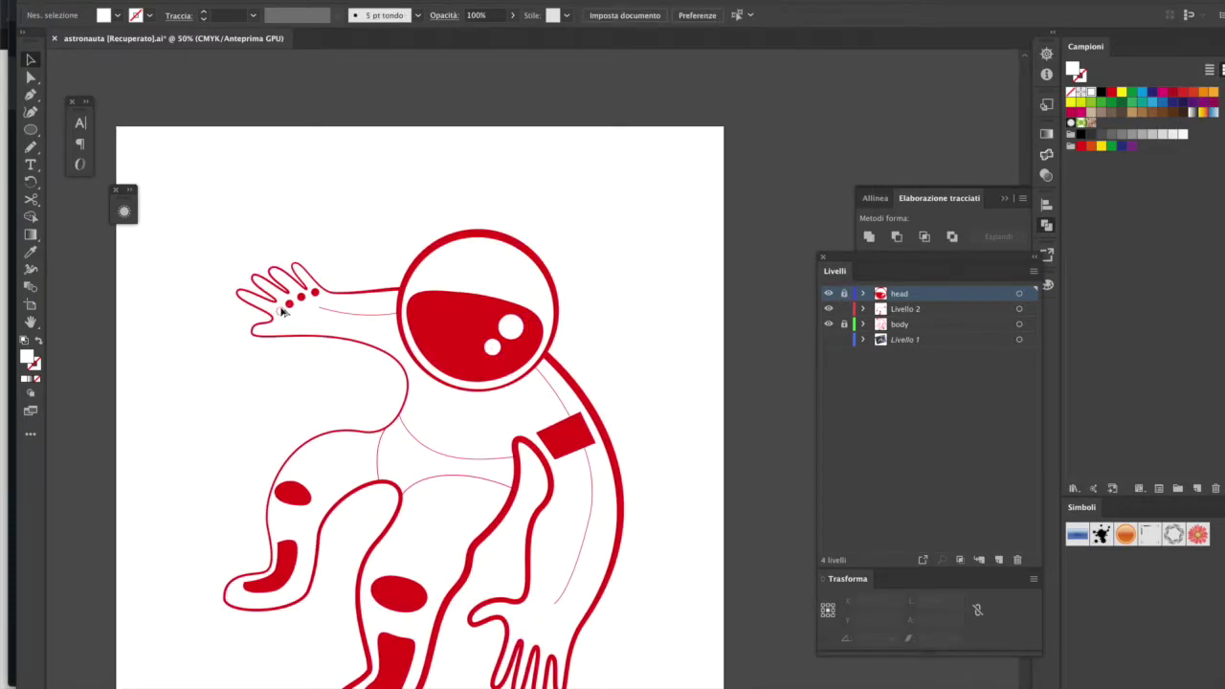
# Step: Eyedrop the red fill and place a row of red dots across the lower hand
pyautogui.click(283, 311)
pyautogui.click(287, 328)
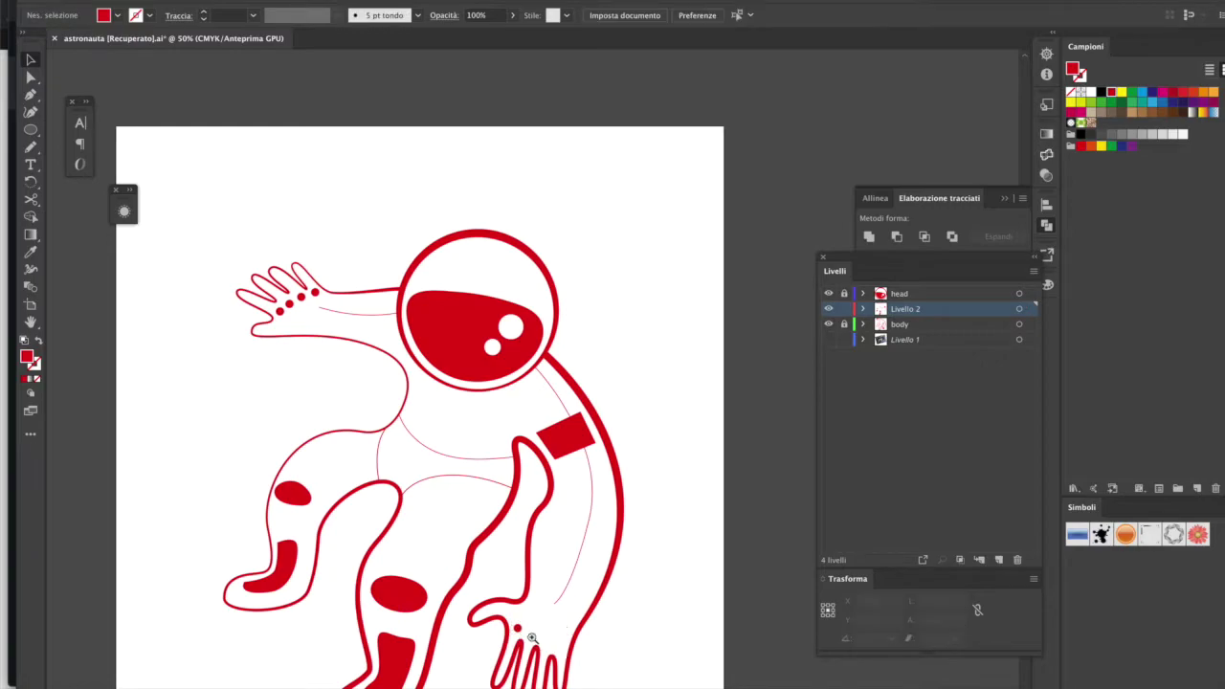
pyautogui.scroll(1, 518, 632)
pyautogui.scroll(-3, 517, 633)
pyautogui.moveTo(550, 372); pyautogui.dragTo(578, 397)
pyautogui.click(556, 382)
pyautogui.click(556, 382)
pyautogui.click(467, 377)
pyautogui.scroll(1, 554, 460)
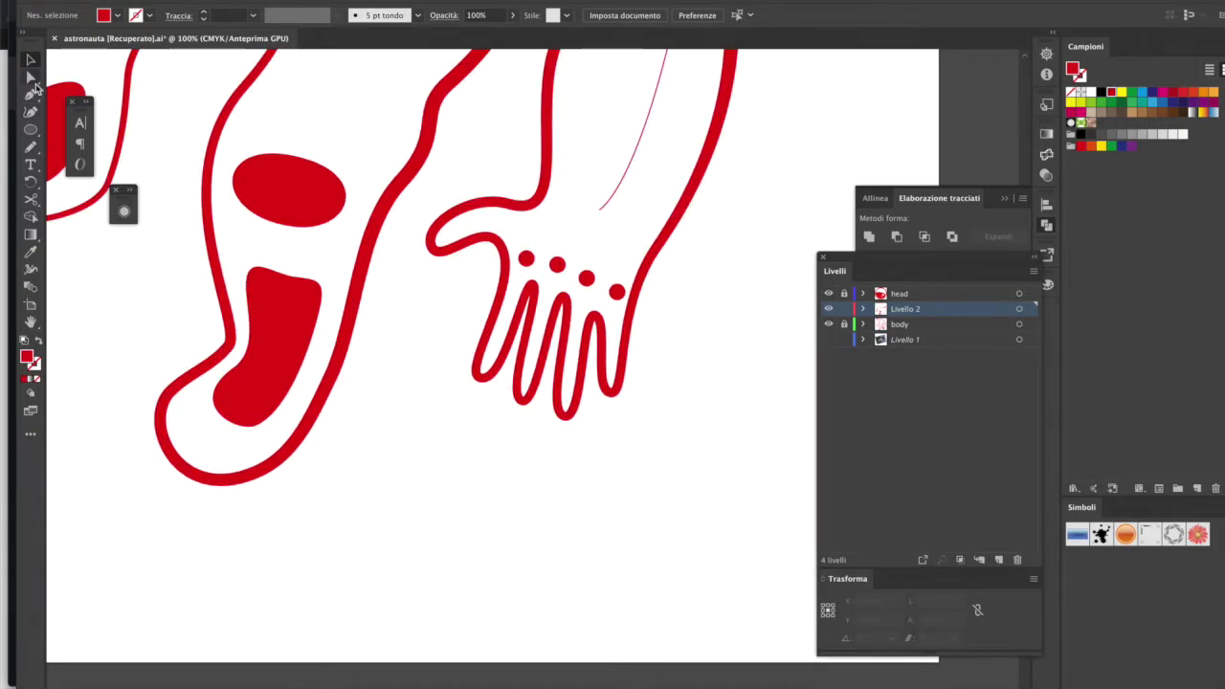
# Step: Inspect the stroke widths of the body and hand outline paths, zooming in and out
pyautogui.click(487, 326)
pyautogui.hotkey('shift', 'w')
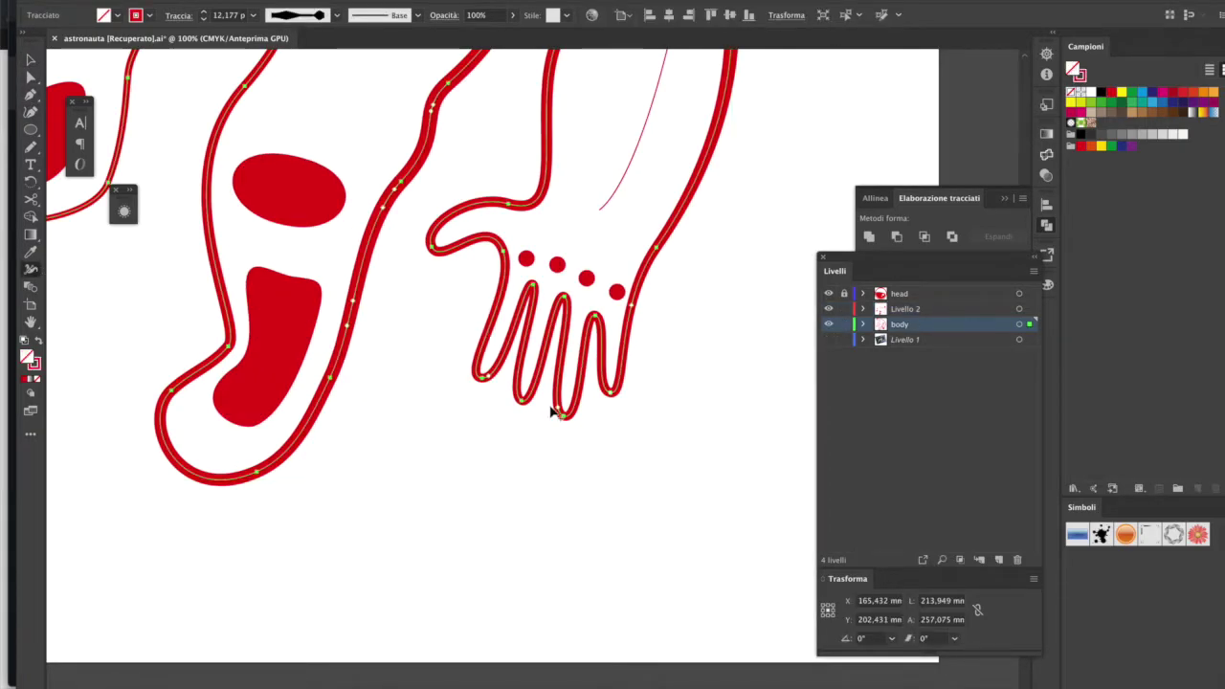
pyautogui.hotkey('ctrl', '+')
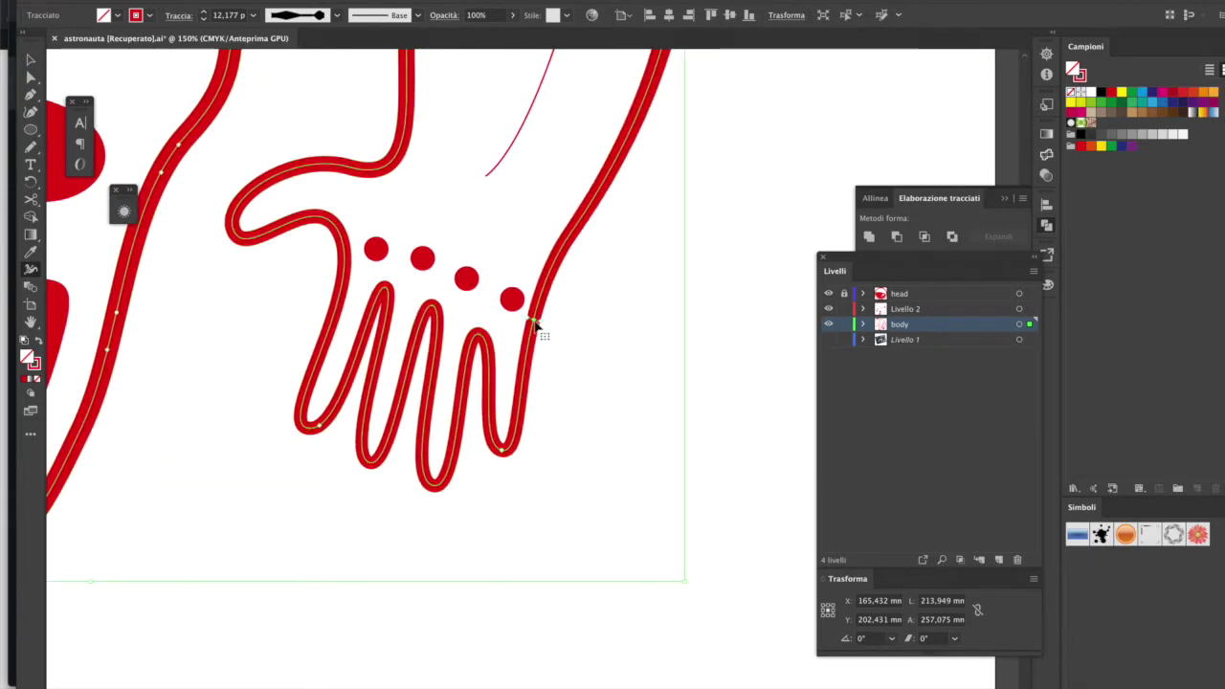
pyautogui.hotkey('ctrl', '-')
pyautogui.hotkey('ctrl', '-')
pyautogui.press('v')
pyautogui.click(571, 366)
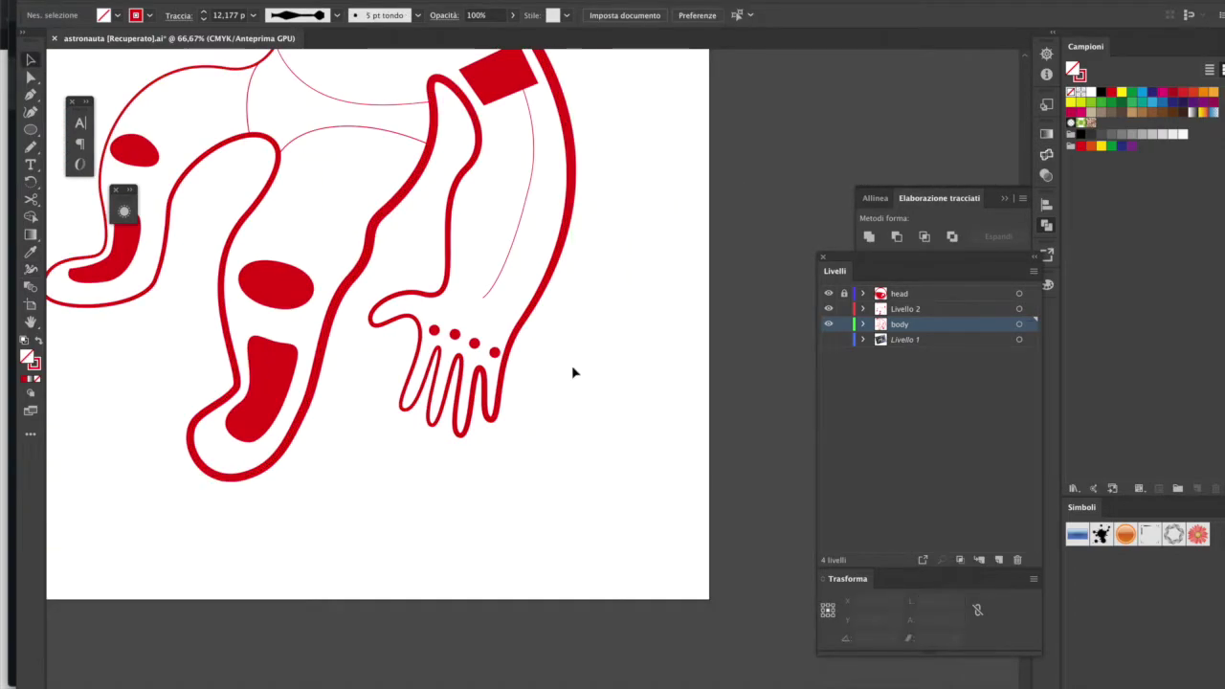
pyautogui.hotkey('ctrl', '1')
pyautogui.hotkey('ctrl', '+')
pyautogui.click(528, 421)
pyautogui.hotkey('shift', 'w')
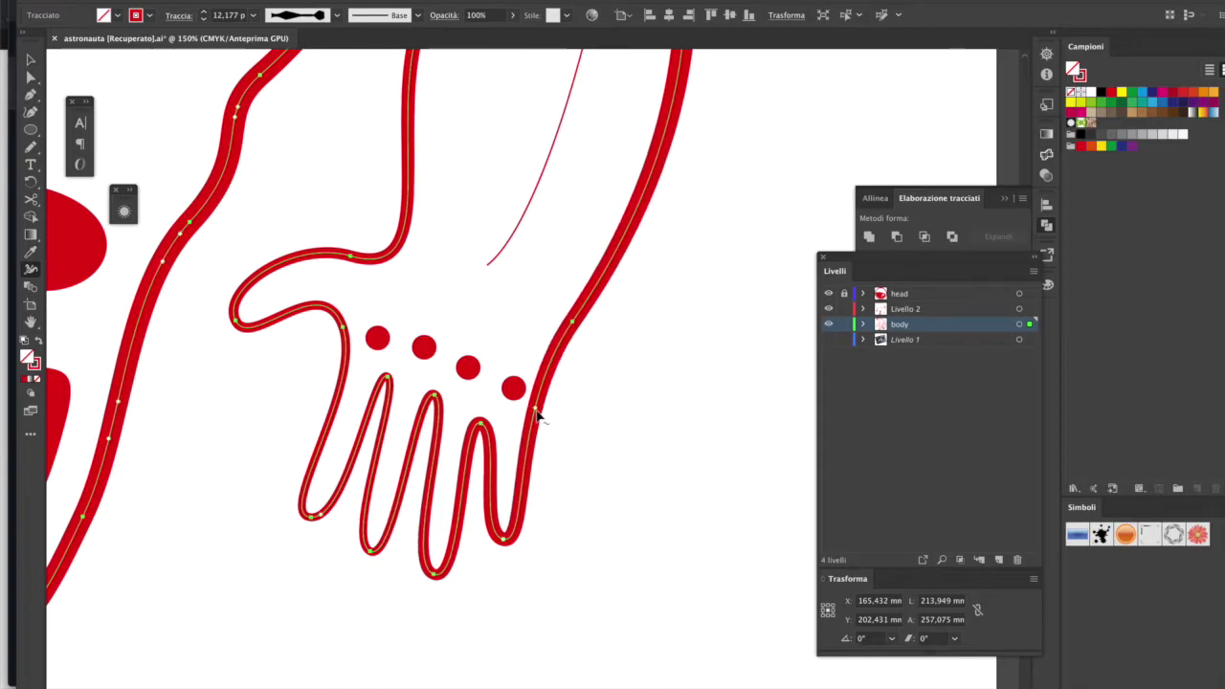
pyautogui.hotkey('ctrl', '-')
pyautogui.hotkey('ctrl', '-')
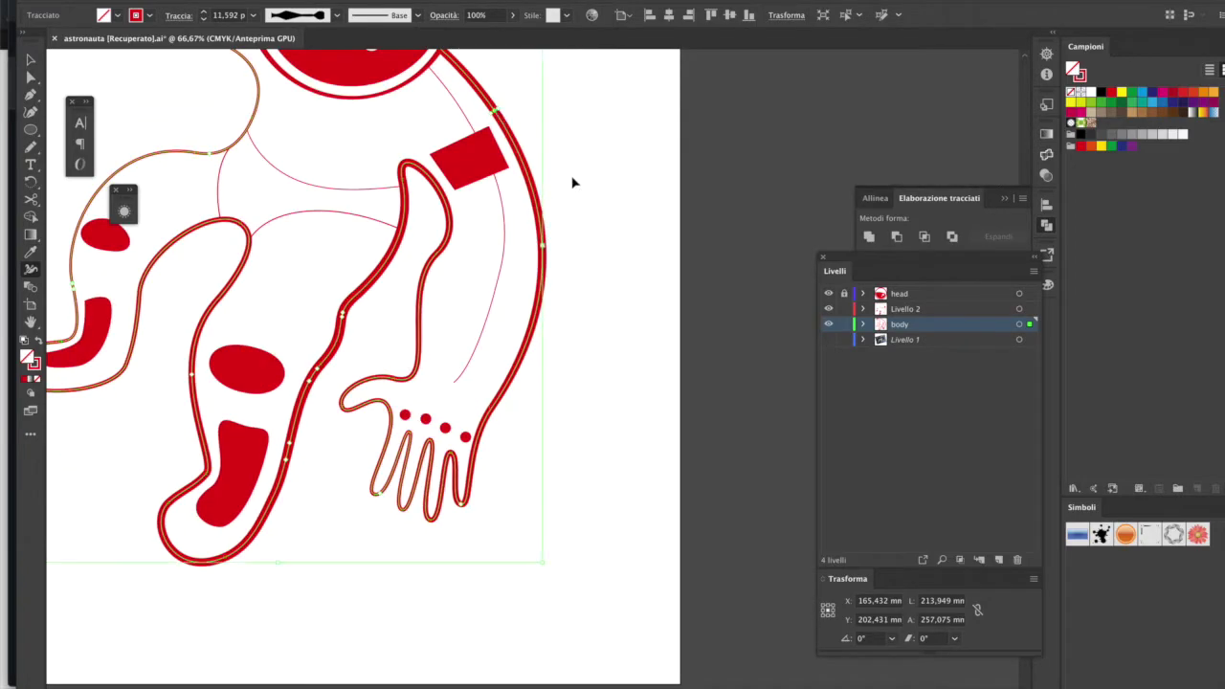
pyautogui.hotkey('ctrl', 'shift', 'a')
pyautogui.scroll(-2, 565, 470)
pyautogui.press('v')
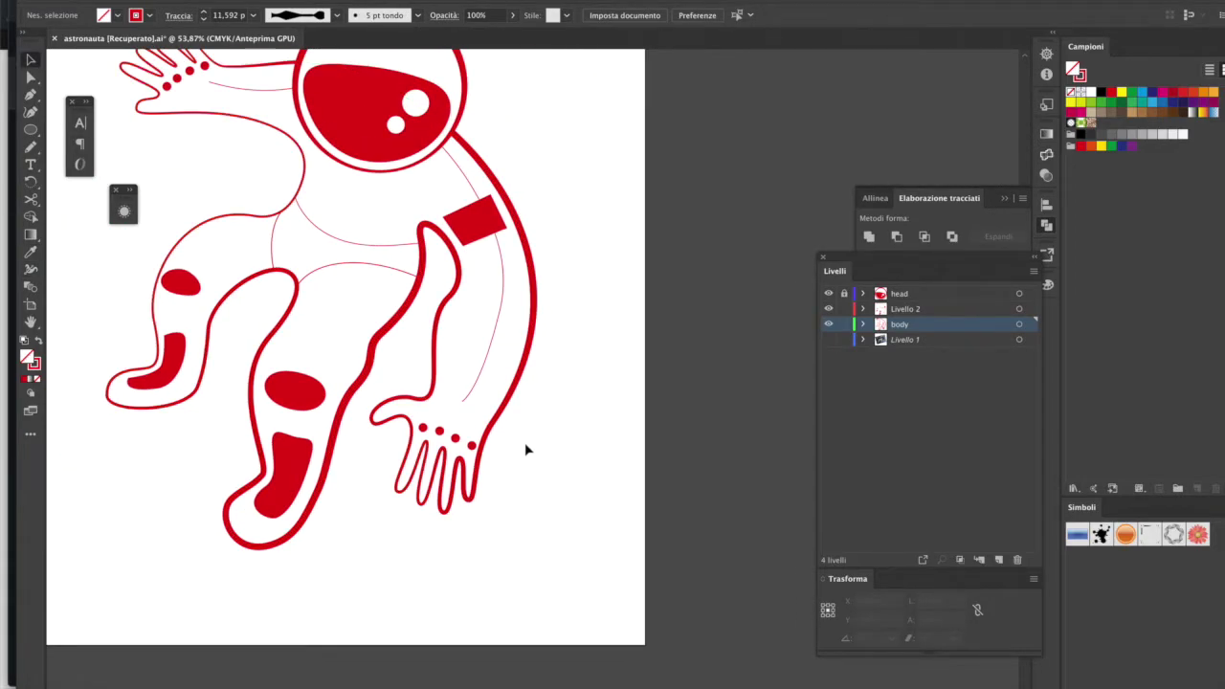
# Step: Reselect the body outline path and examine its stroke width at closer zoom
pyautogui.click(529, 250)
pyautogui.hotkey('ctrl', '+')
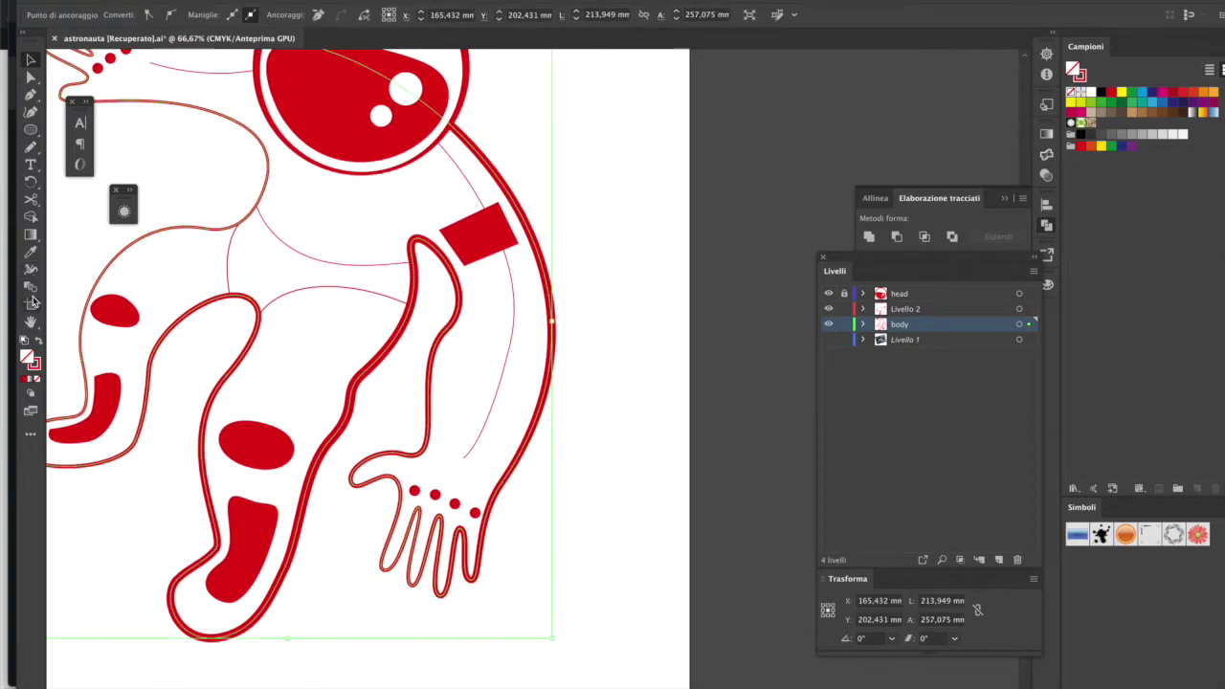
pyautogui.hotkey('ctrl', '+')
pyautogui.hotkey('shift', 'w')
pyautogui.hotkey('ctrl', '-')
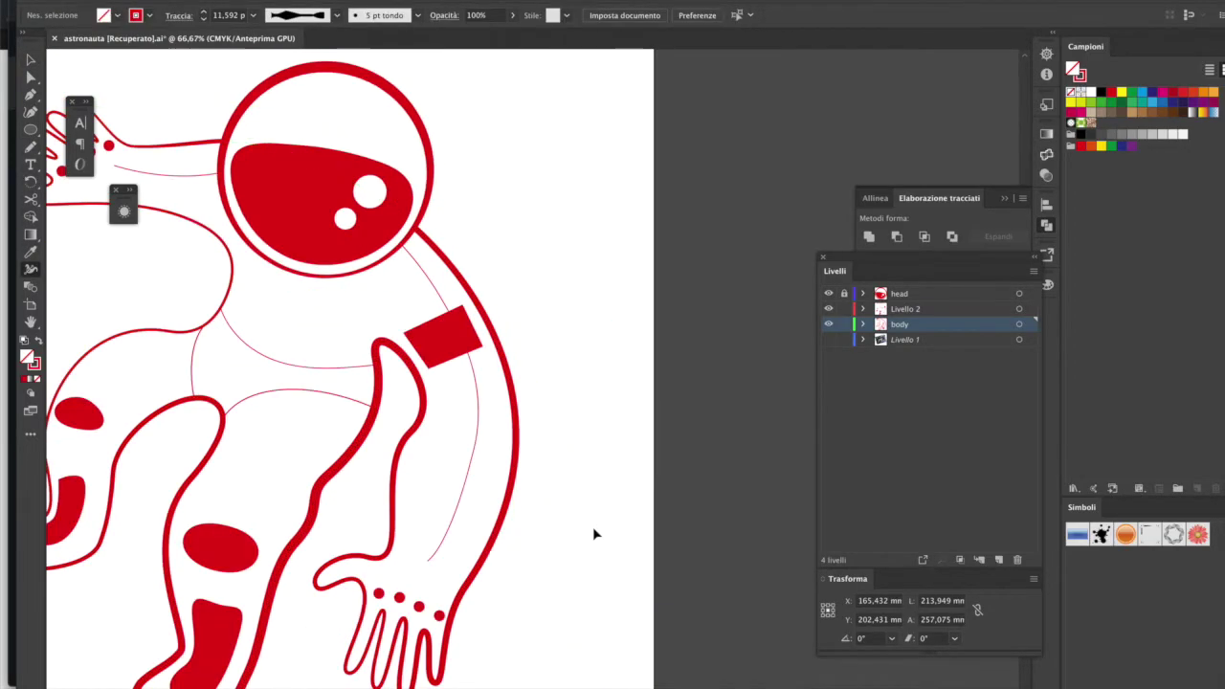
pyautogui.click(511, 360)
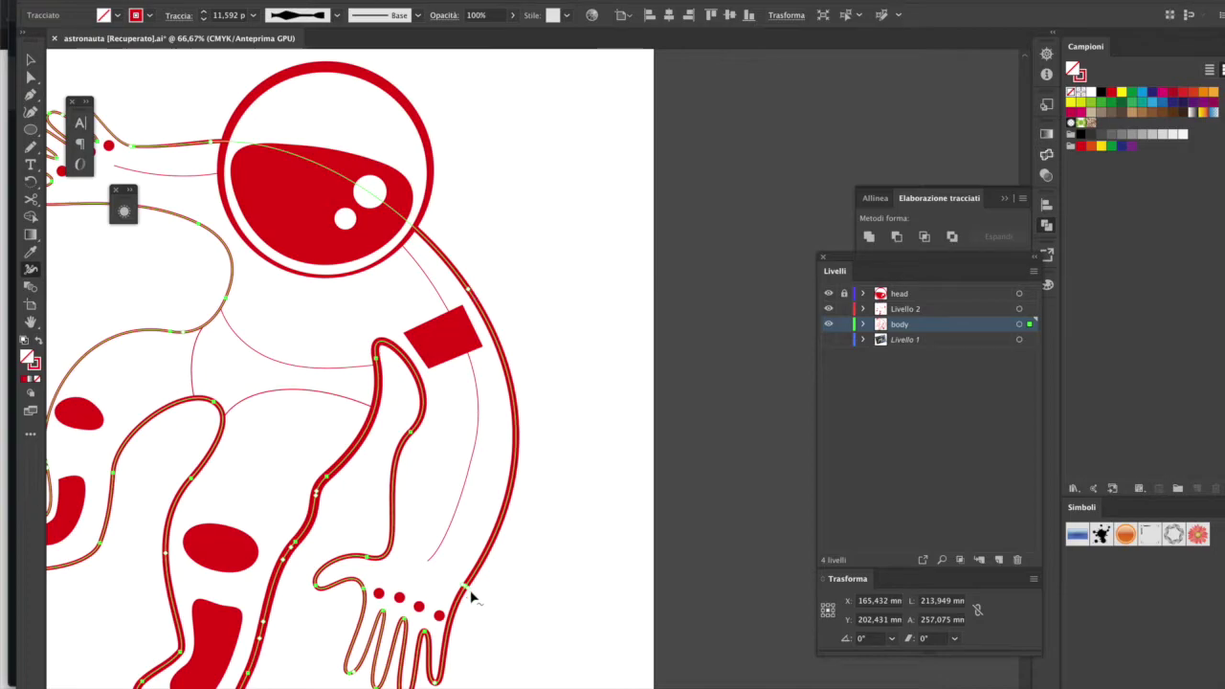
pyautogui.hotkey('ctrl', '+')
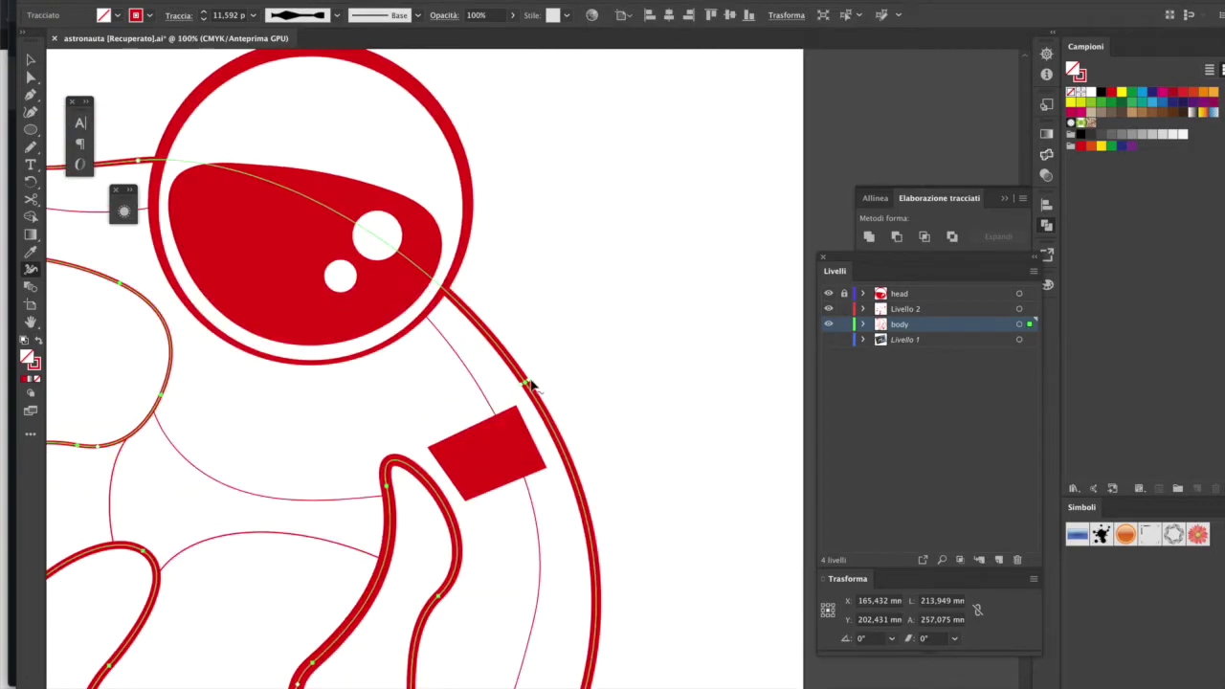
pyautogui.hotkey('ctrl', '-')
# Step: Zoom to 150% on the lower hand and drag three red dots slightly lower
pyautogui.click(529, 599)
pyautogui.hotkey('ctrl', '+')
pyautogui.press('v')
pyautogui.click(478, 441)
pyautogui.moveTo(565, 483); pyautogui.dragTo(562, 497)
pyautogui.moveTo(526, 456)
pyautogui.mouseDown()
pyautogui.moveTo(526, 468)
pyautogui.moveTo(474, 448)
pyautogui.mouseUp()
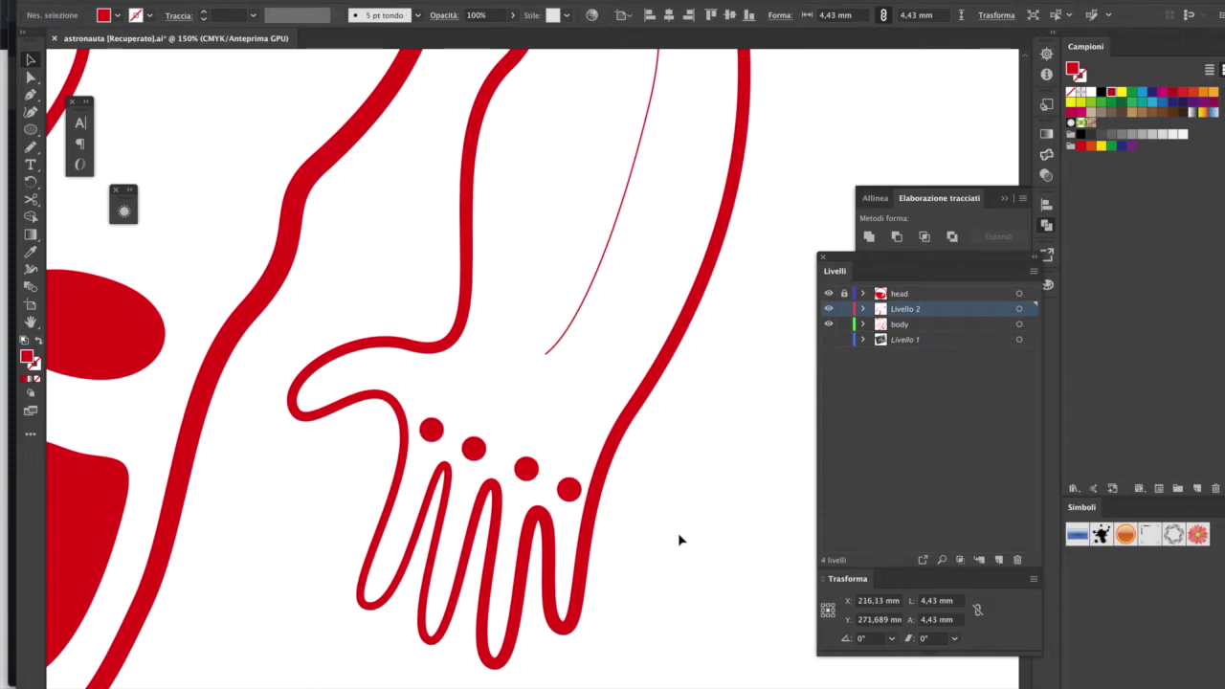
pyautogui.click(687, 533)
pyautogui.hotkey('ctrl', '0')
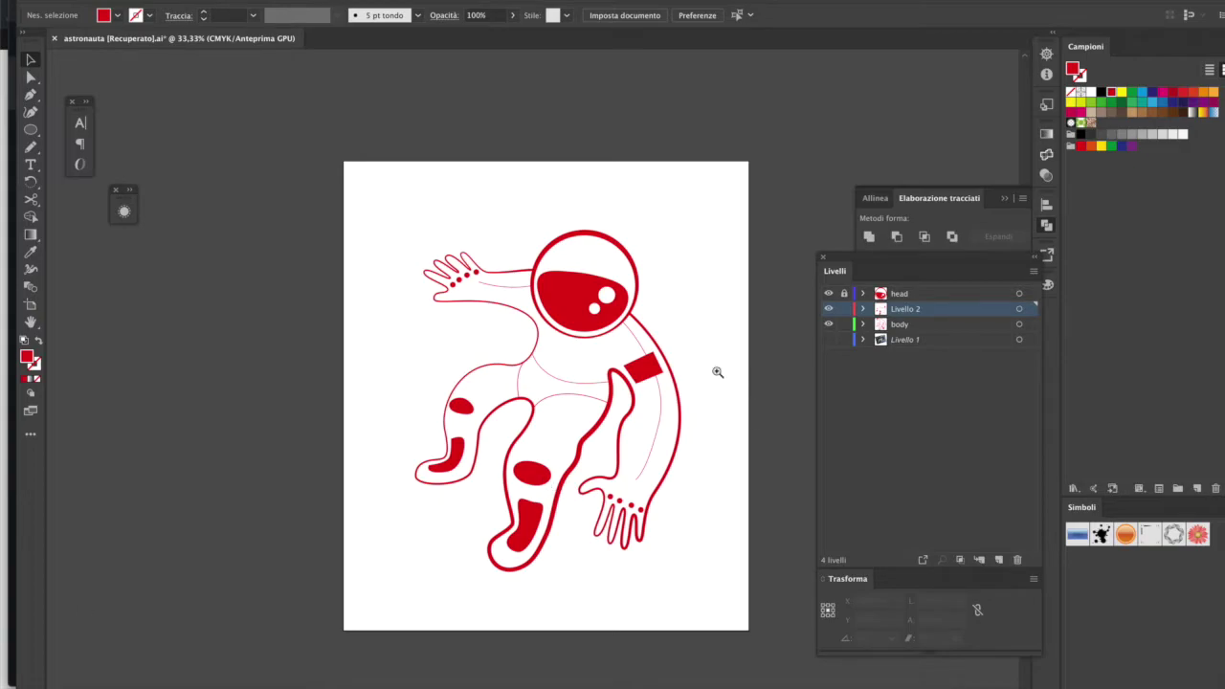
# Step: Drag the red armband's right corner anchor slightly outward to widen the band
pyautogui.scroll(2, 751, 379)
pyautogui.press('p')
pyautogui.keyDown('ctrl'); pyautogui.click(499, 368); pyautogui.keyUp('ctrl')
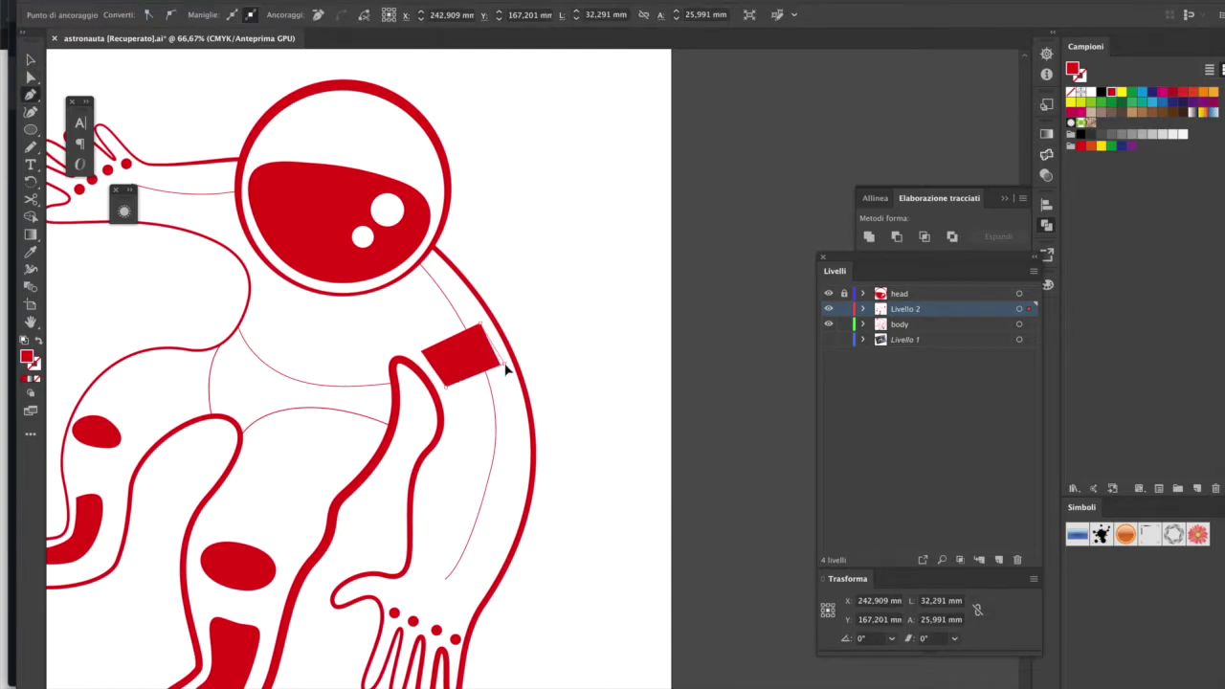
pyautogui.keyDown('ctrl'); pyautogui.click(504, 366); pyautogui.keyUp('ctrl')
pyautogui.keyDown('ctrl'); pyautogui.click(451, 382); pyautogui.keyUp('ctrl')
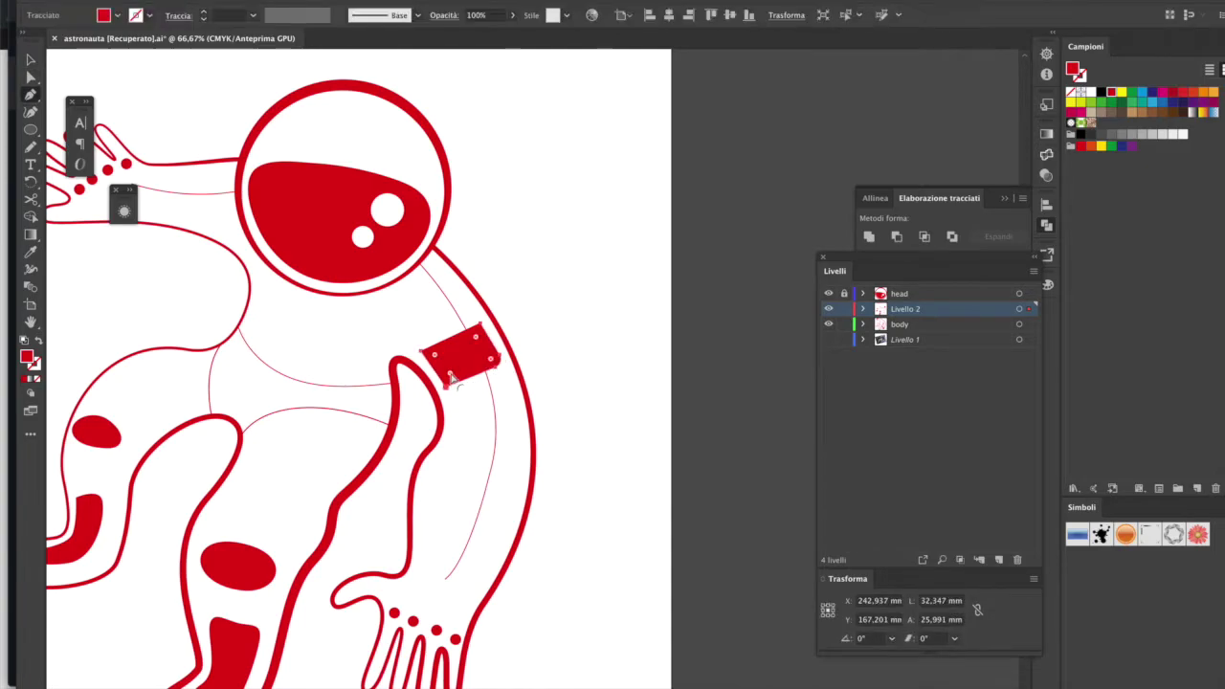
pyautogui.moveTo(498, 366); pyautogui.dragTo(505, 365)
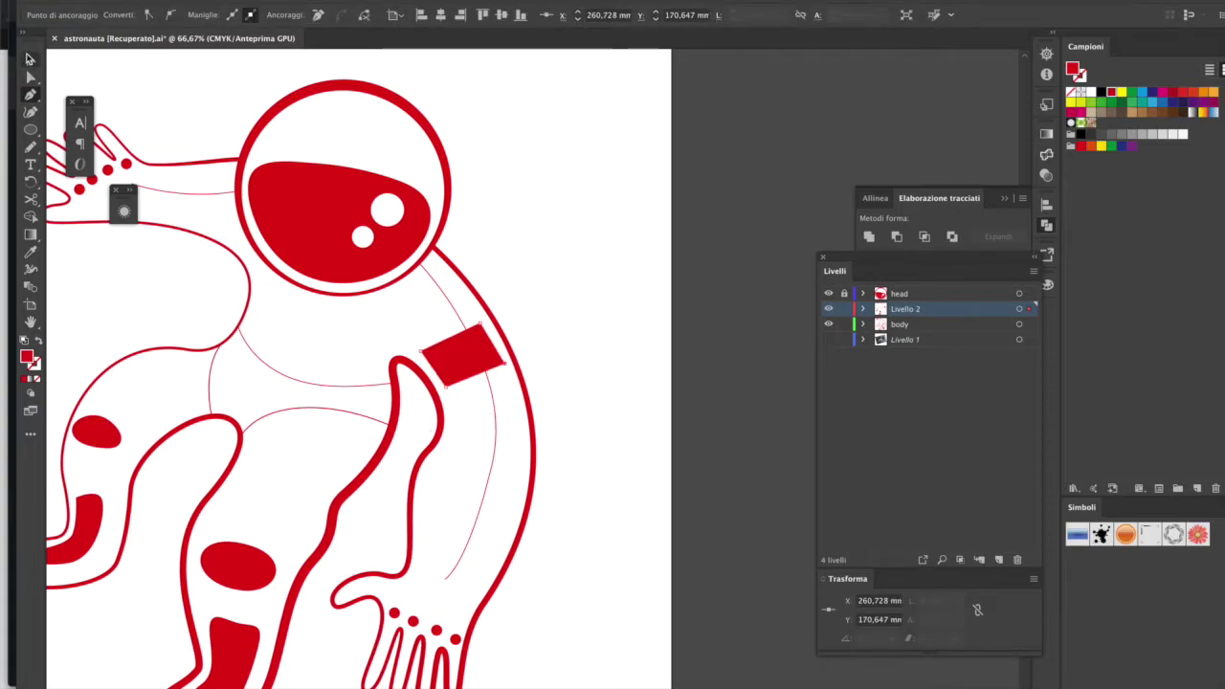
pyautogui.keyDown('ctrl'); pyautogui.click(459, 359); pyautogui.keyUp('ctrl')
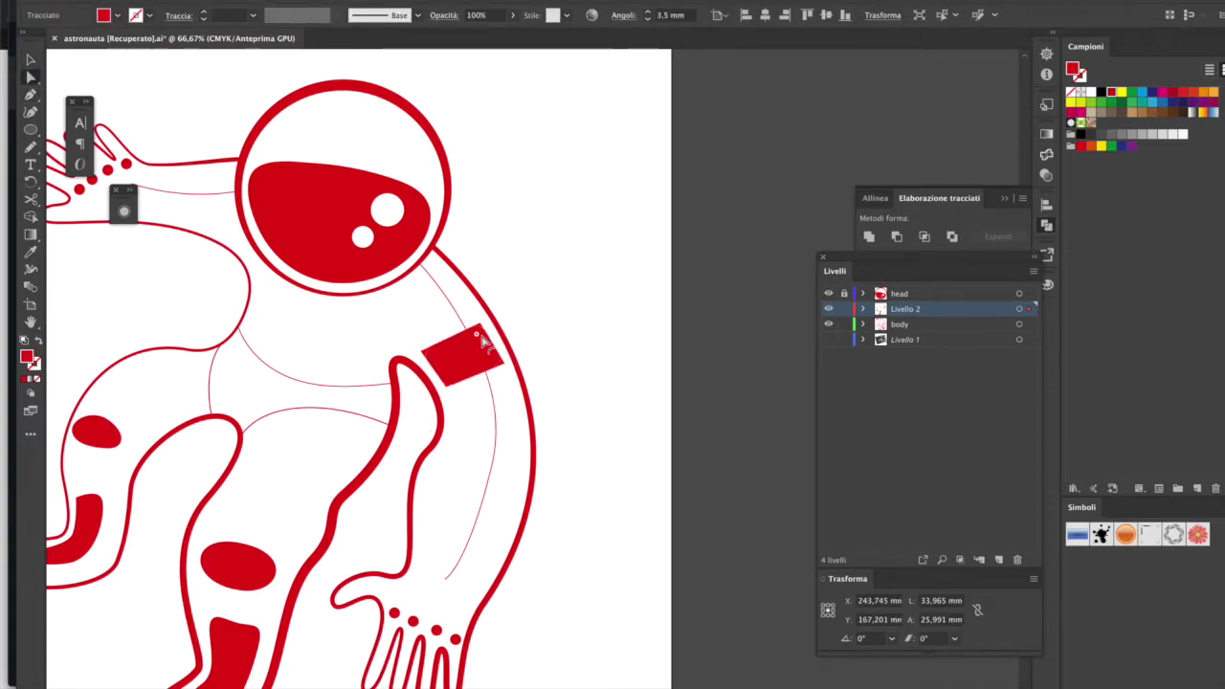
pyautogui.click(615, 341)
pyautogui.hotkey('ctrl', '-')
pyautogui.hotkey('ctrl', '-')
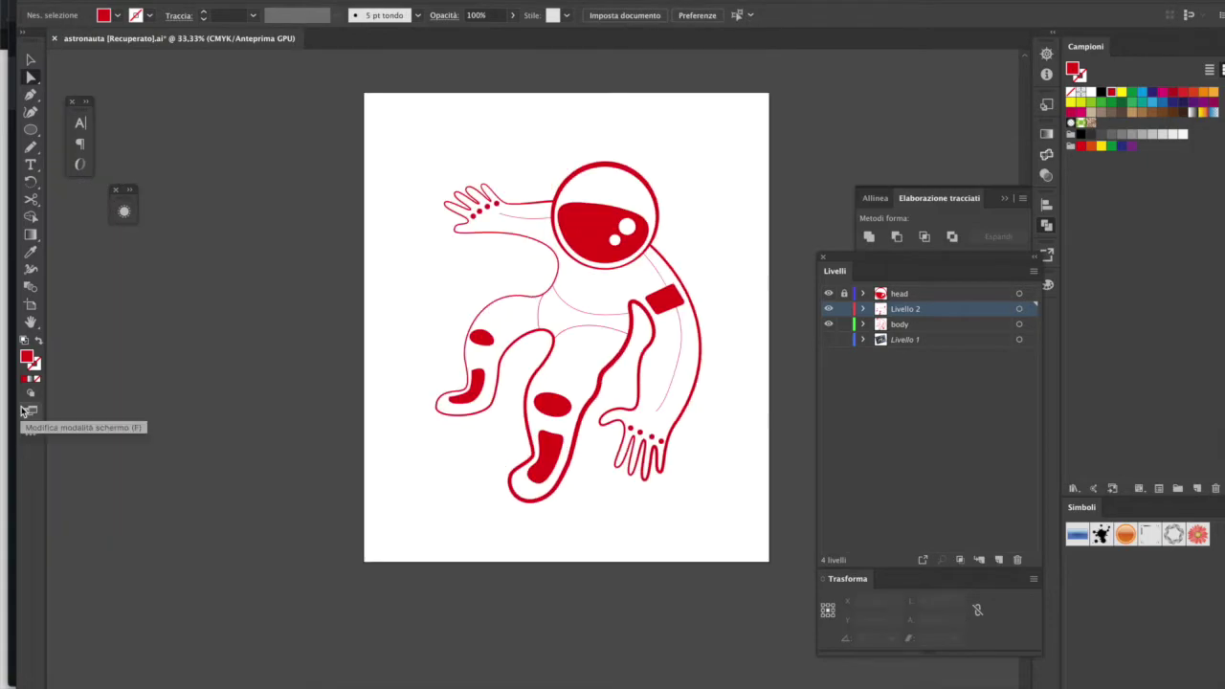
pyautogui.hotkey('ctrl', '+')
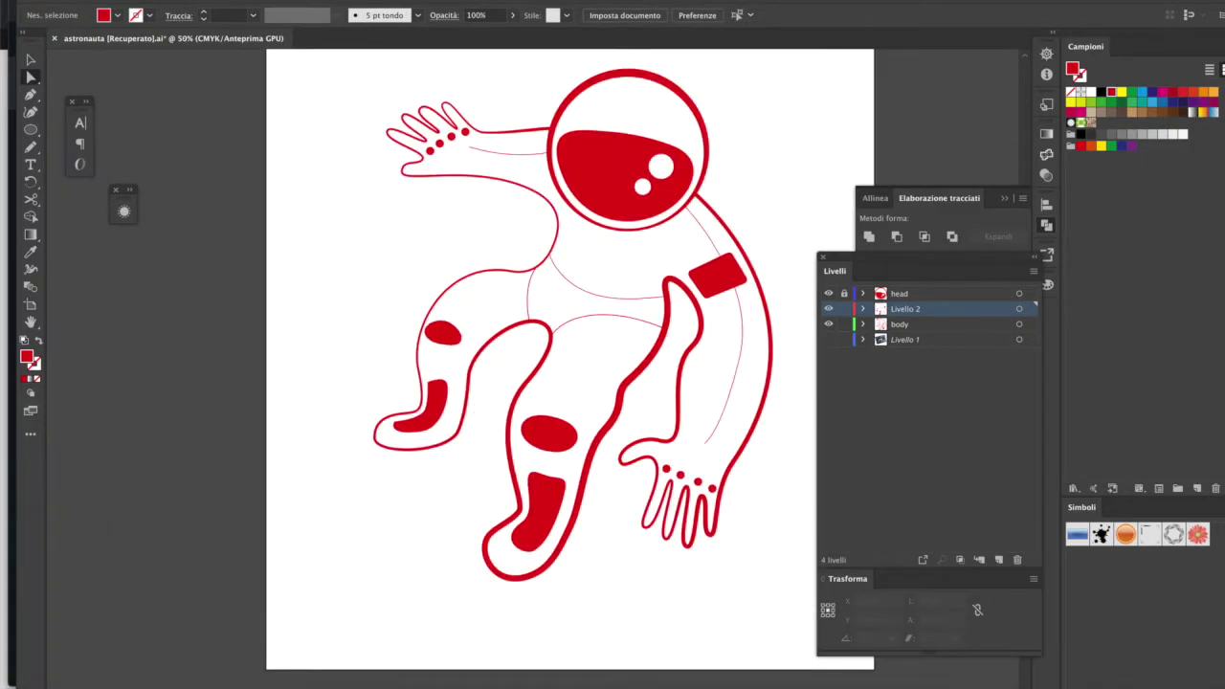
pyautogui.click(713, 277)
pyautogui.click(210, 0)
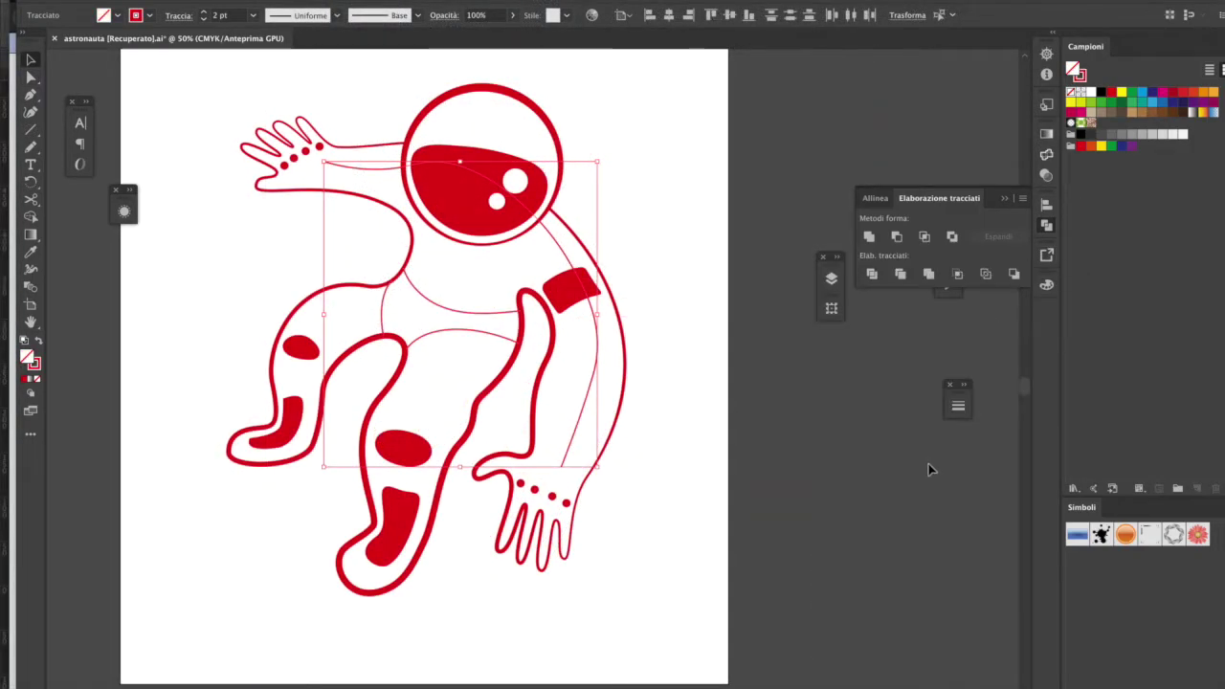
# Step: Make the seam lines dashed with round caps, round corners and round-dot arrowheads at both ends
pyautogui.click(958, 405)
pyautogui.click(799, 508)
pyautogui.click(839, 441)
pyautogui.click(838, 461)
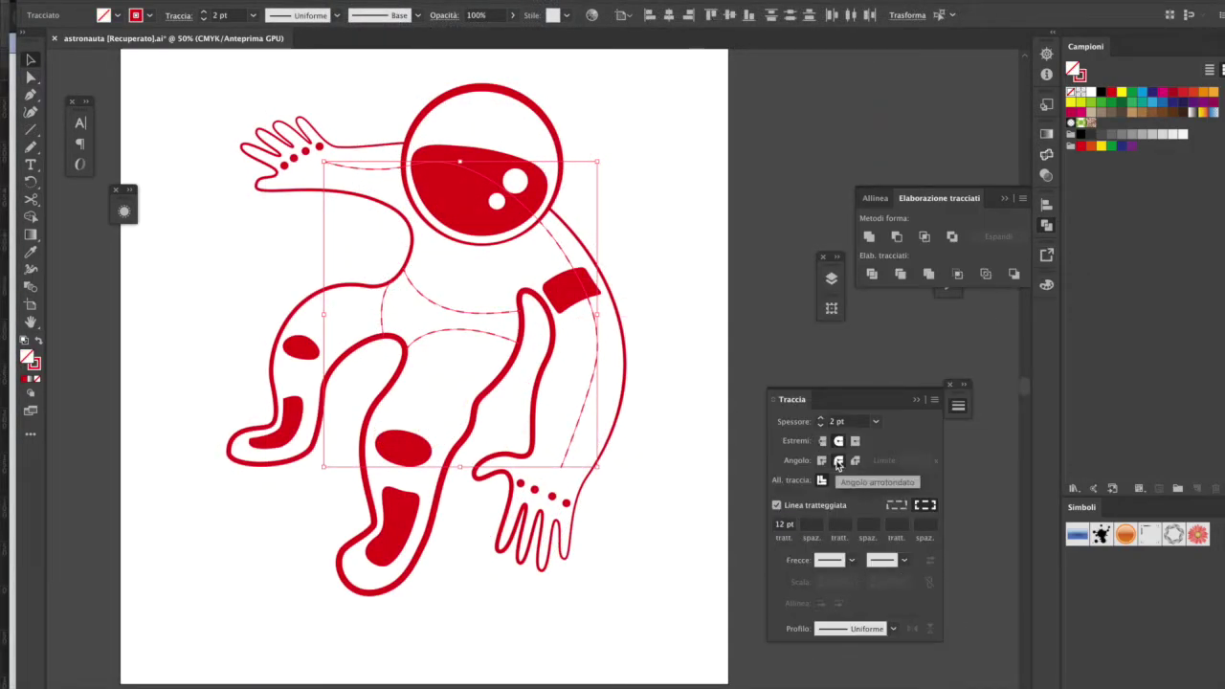
pyautogui.click(851, 560)
pyautogui.click(783, 542)
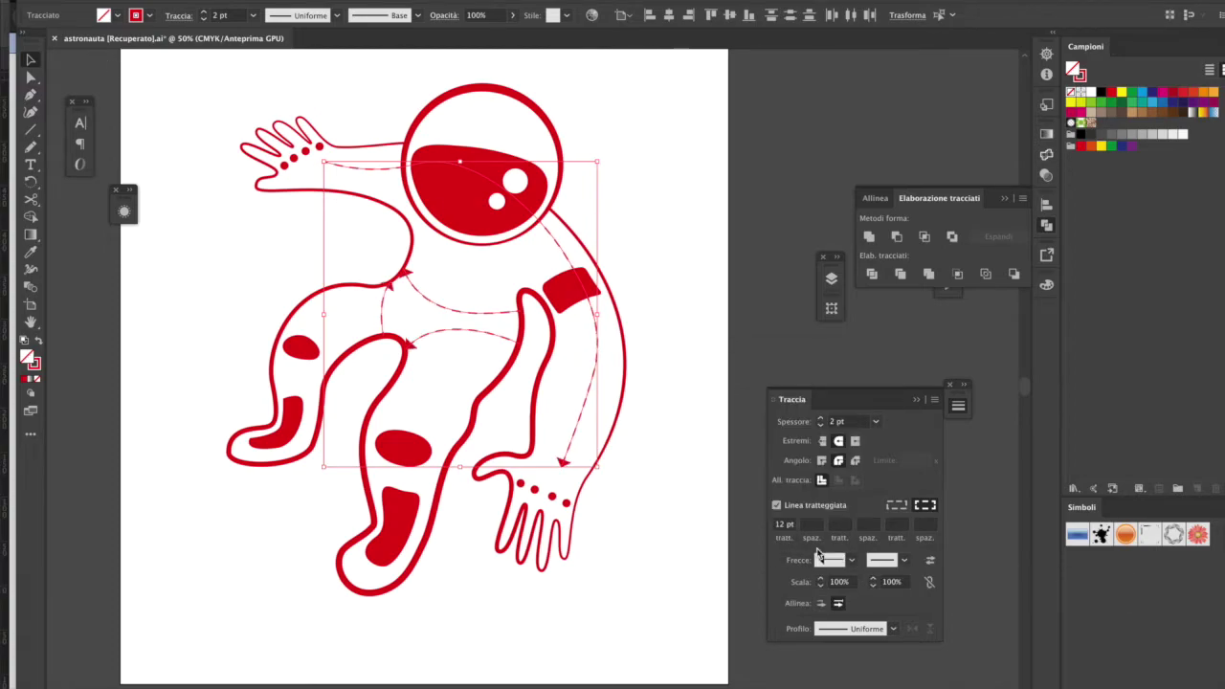
pyautogui.click(818, 557)
pyautogui.click(804, 424)
pyautogui.click(904, 561)
pyautogui.scroll(-5, 846, 459)
pyautogui.click(846, 524)
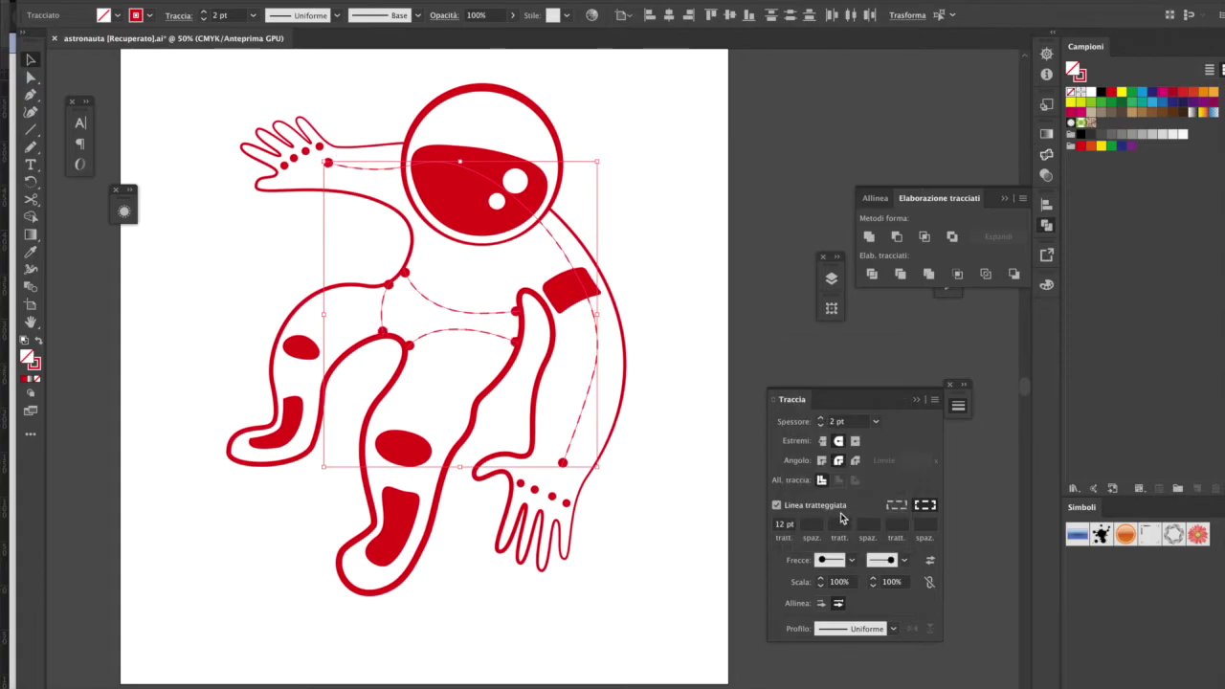
# Step: Set the seams to 3 pt dash, 8 pt gap, 4 pt weight and 50% arrowhead scale
pyautogui.doubleClick(783, 525)
pyautogui.write('6')
pyautogui.press('Tab')
pyautogui.press('Tab')
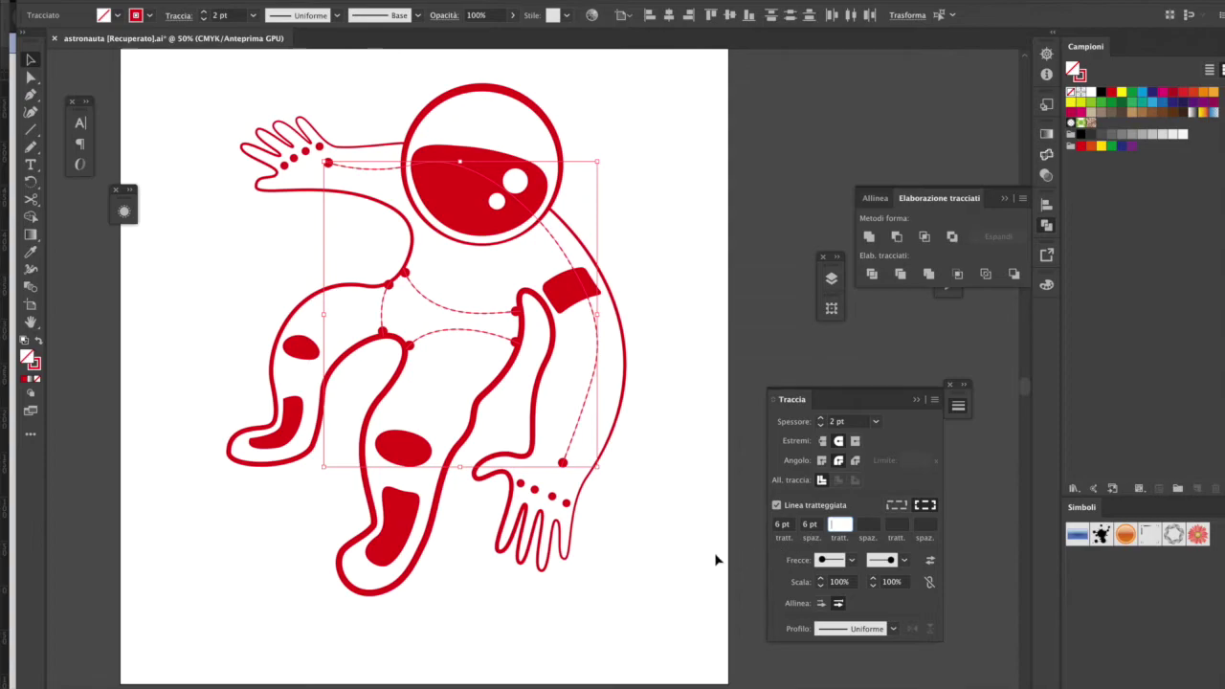
pyautogui.doubleClick(780, 525)
pyautogui.write('3')
pyautogui.press('Tab')
pyautogui.press('Tab')
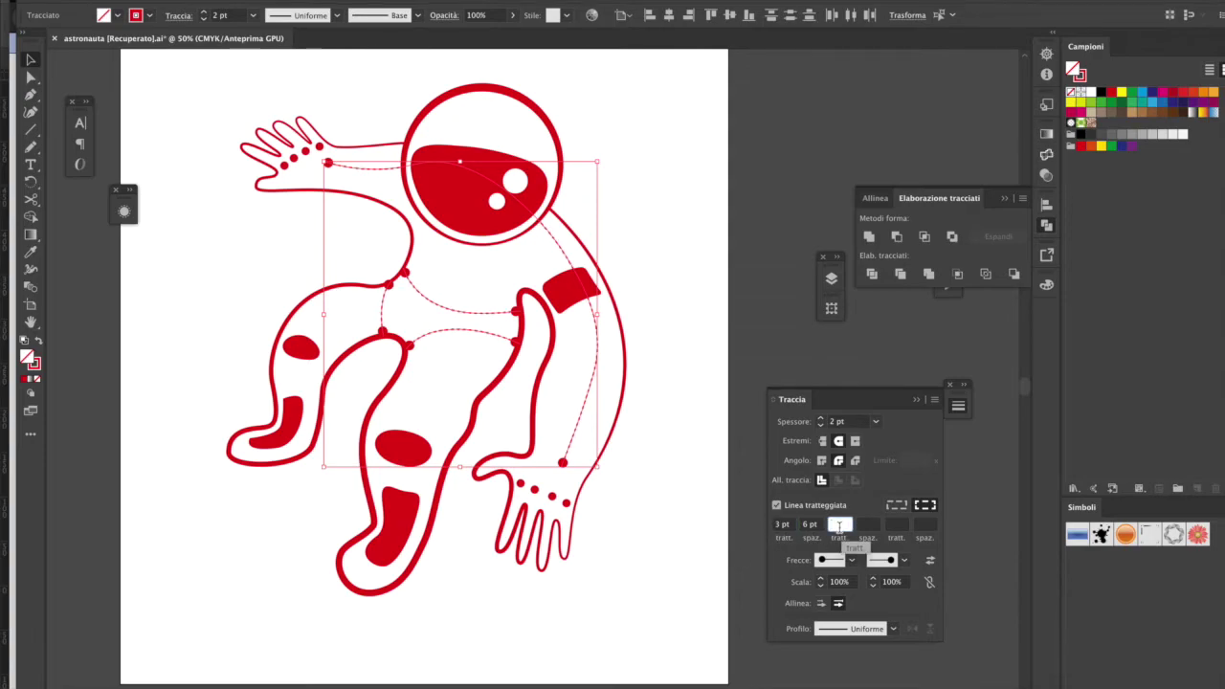
pyautogui.click(819, 419)
pyautogui.click(820, 418)
pyautogui.click(820, 585)
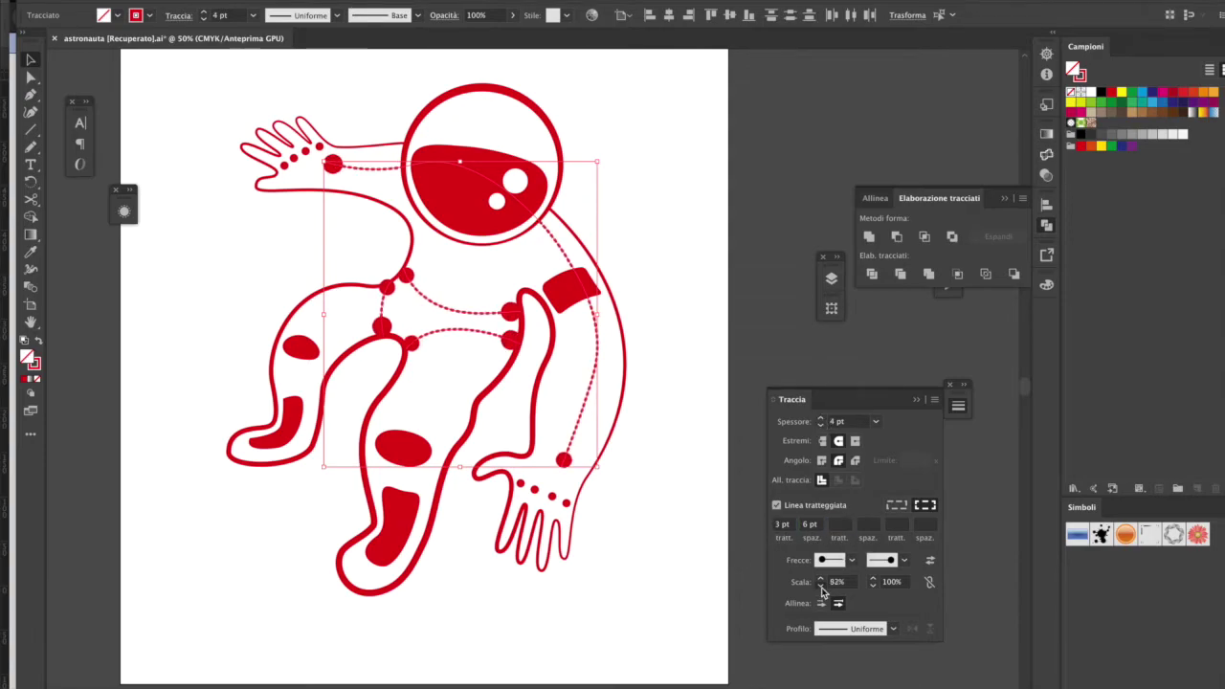
pyautogui.click(820, 578)
pyautogui.click(873, 586)
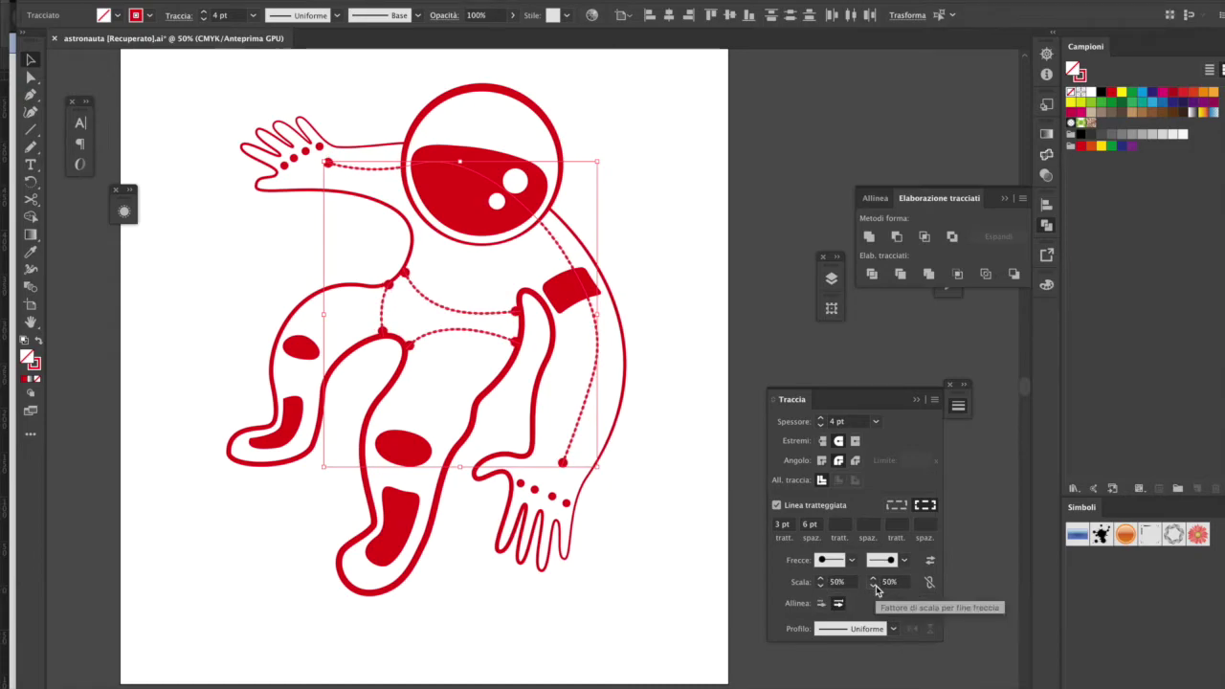
pyautogui.click(809, 524)
pyautogui.write('8')
pyautogui.click(781, 524)
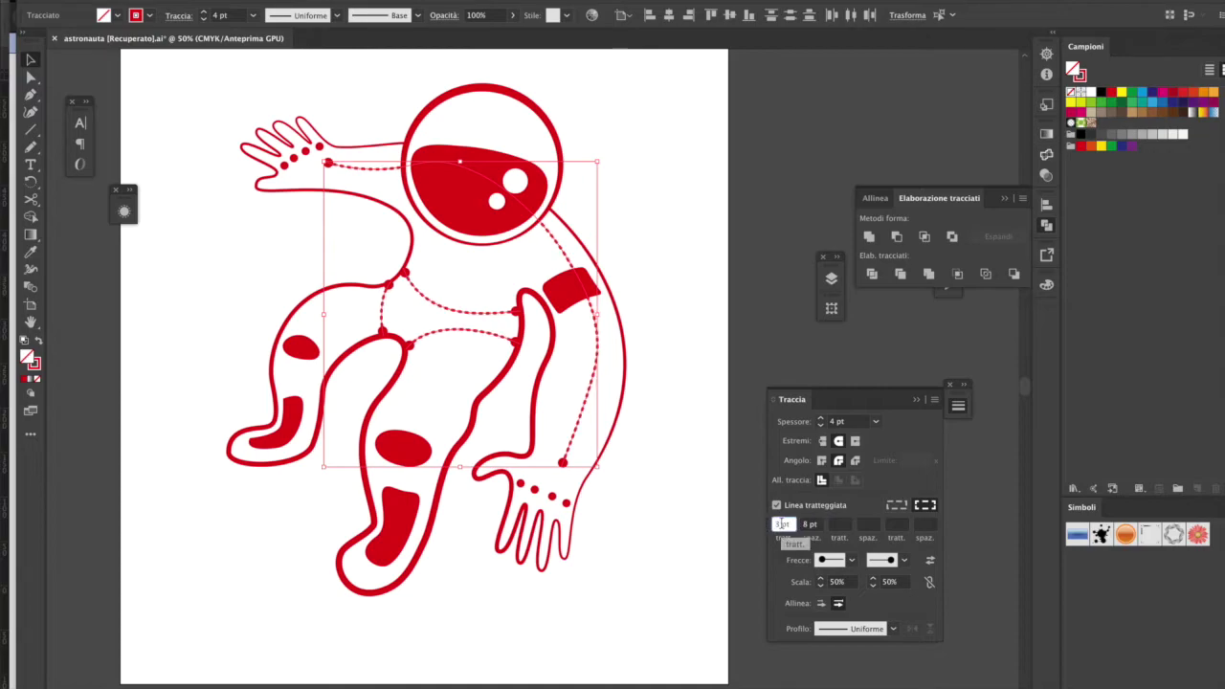
# Step: Give the right-arm dotted line a 12 pt weight and 20 pt gap
pyautogui.press('q')
pyautogui.click(371, 252)
pyautogui.moveTo(394, 172); pyautogui.dragTo(490, 185)
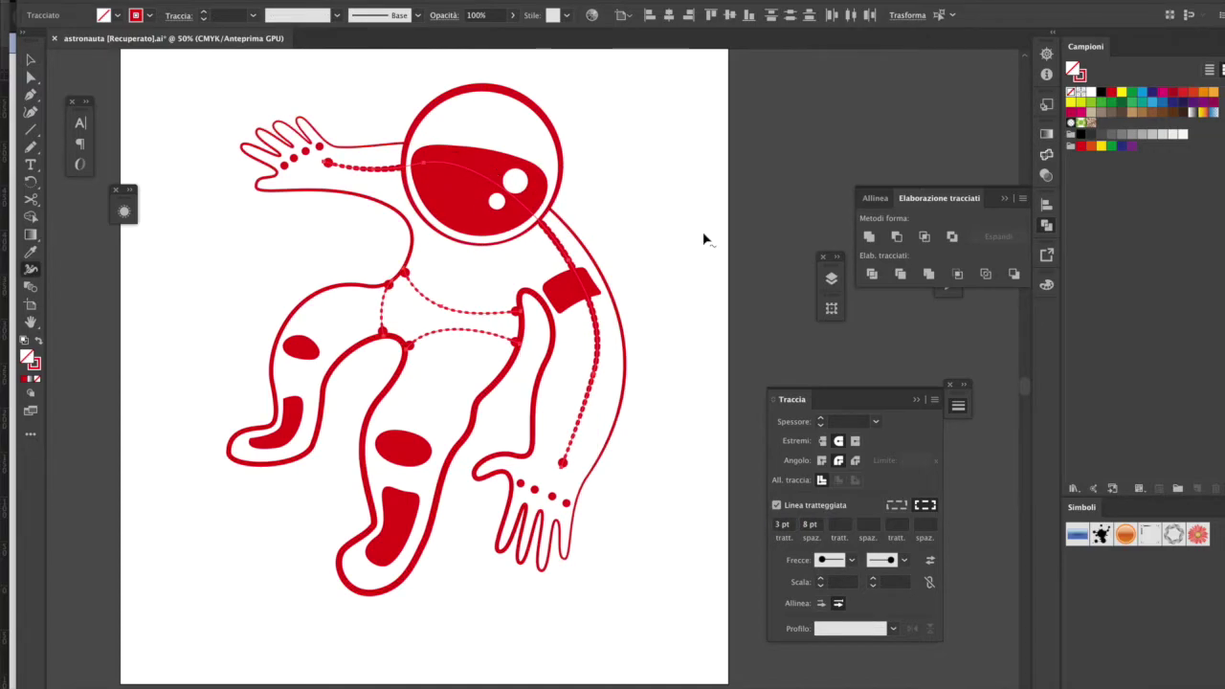
pyautogui.hotkey('ctrl', '+')
pyautogui.press('v')
pyautogui.click(632, 311)
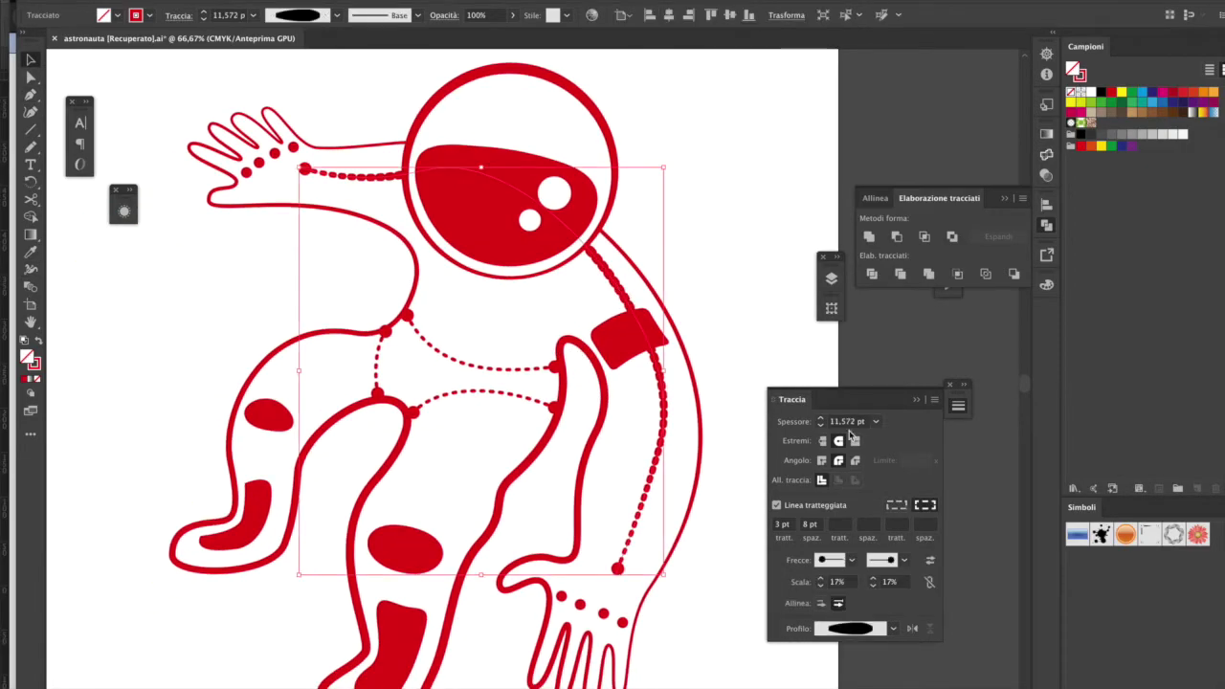
pyautogui.click(820, 419)
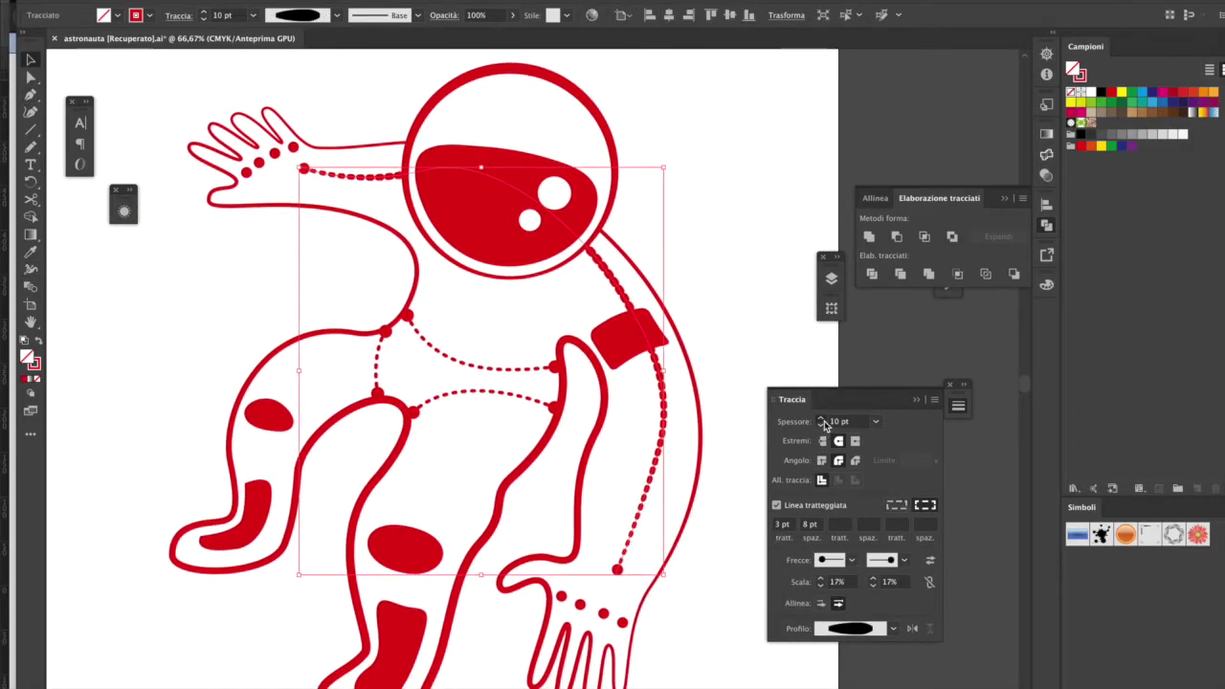
pyautogui.click(808, 524)
pyautogui.press('Tab')
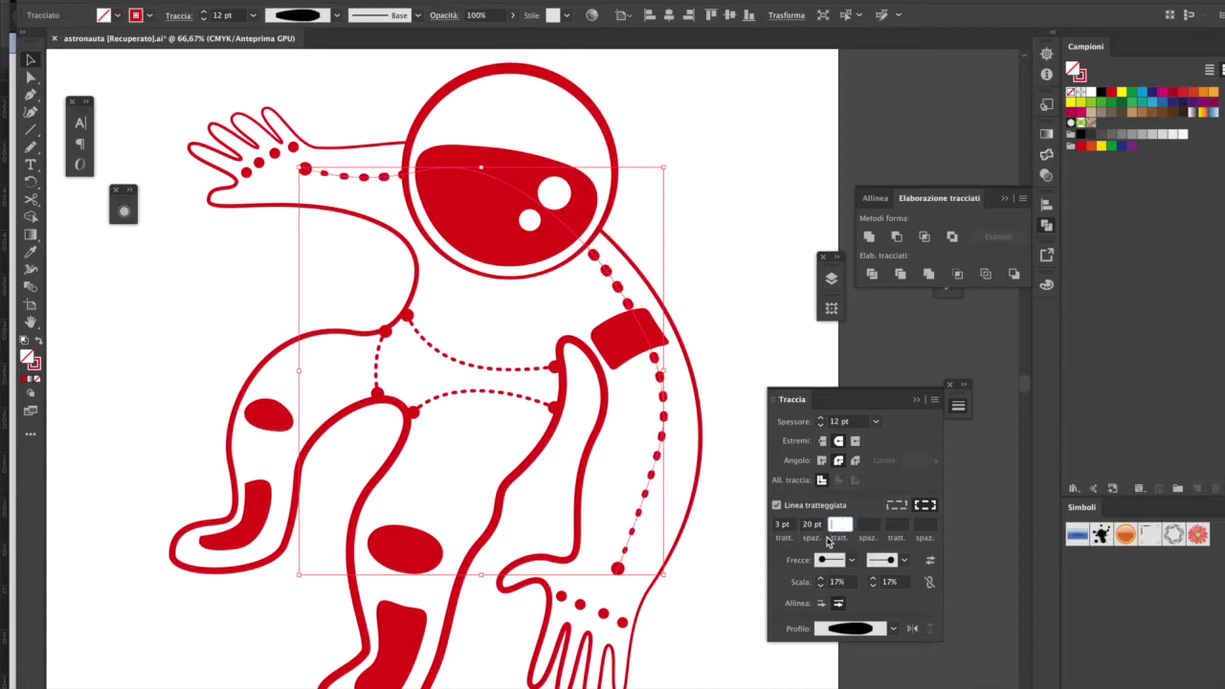
# Step: Zoom out to review the dotted seams across the whole page
pyautogui.click(715, 344)
pyautogui.hotkey('ctrl', '-')
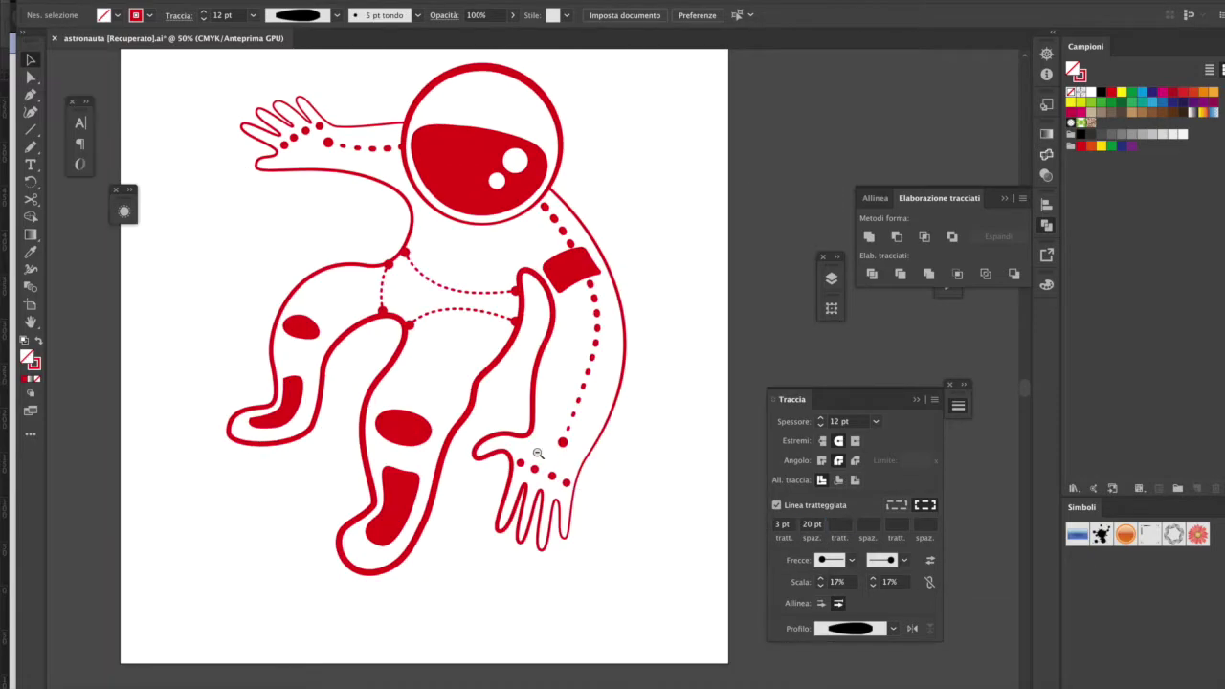
pyautogui.hotkey('ctrl', '-')
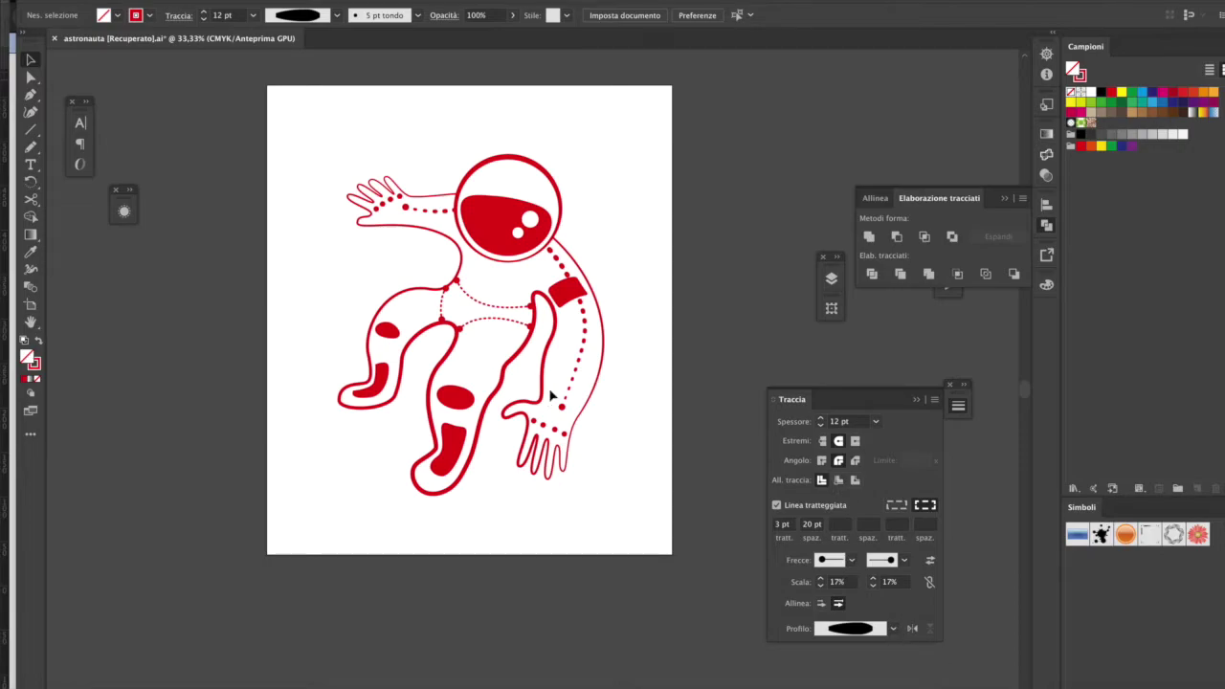
pyautogui.hotkey('ctrl', '1')
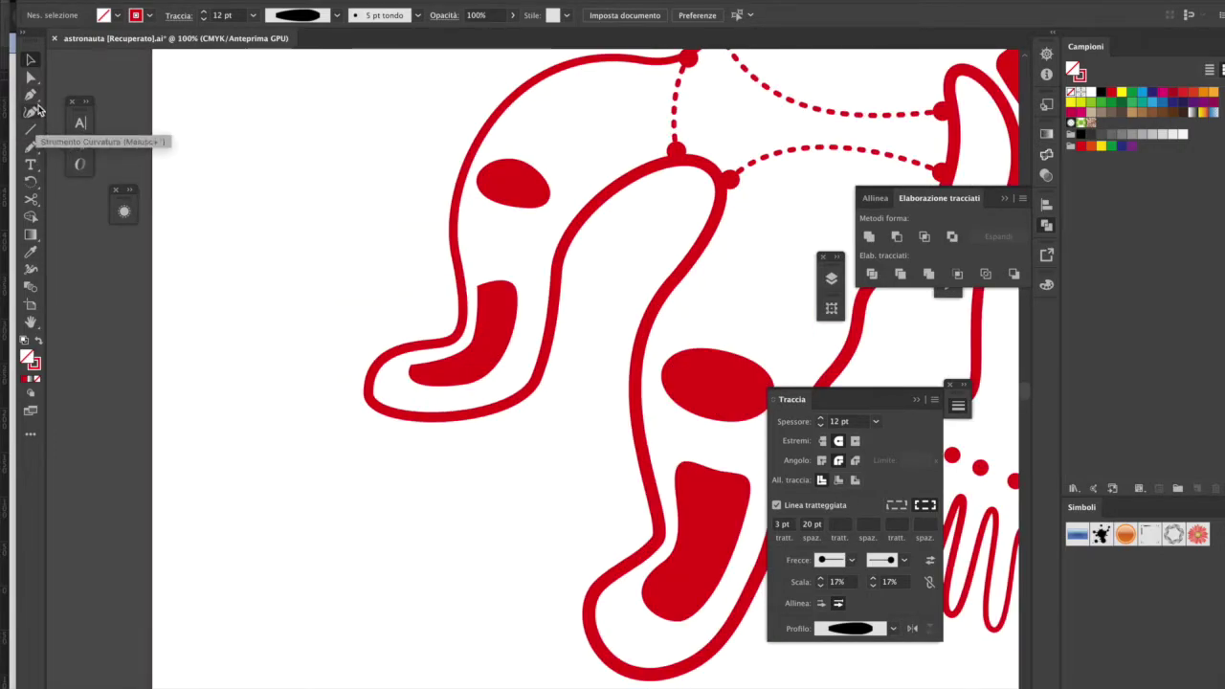
pyautogui.scroll(-4, 613, 347)
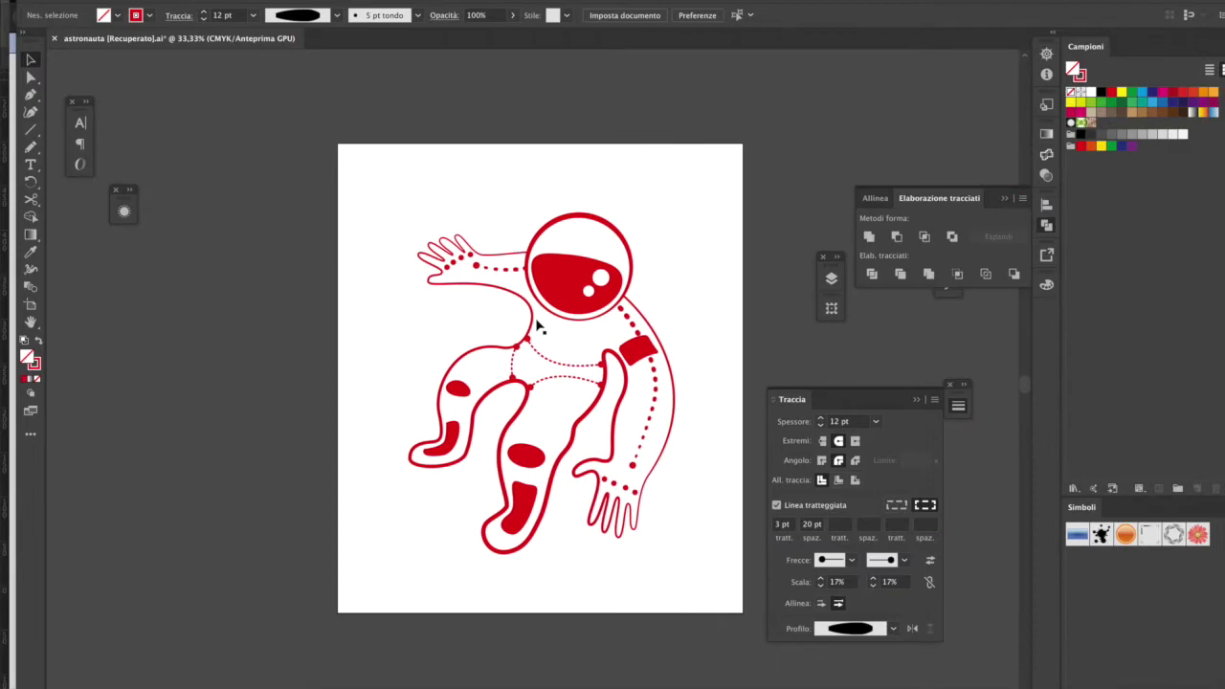
pyautogui.scroll(3, 656, 465)
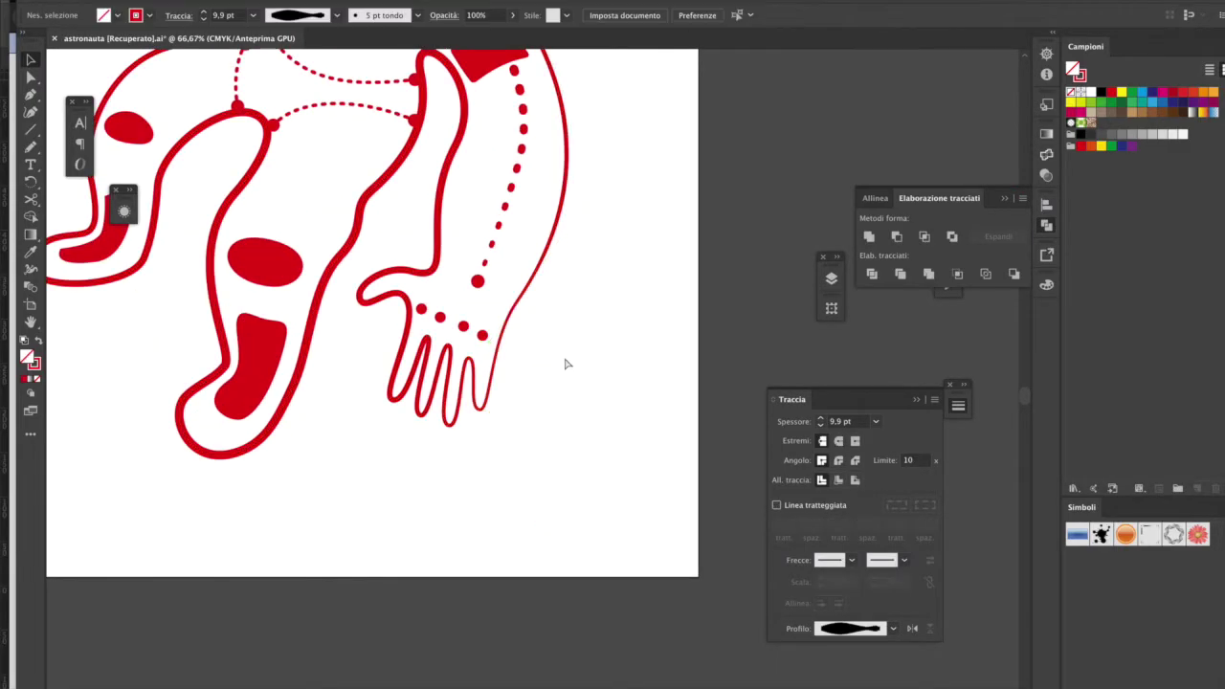
# Step: Draw a straight 1 pt red detail line across the torso with the Pen tool
pyautogui.scroll(-2, 560, 412)
pyautogui.click(494, 464)
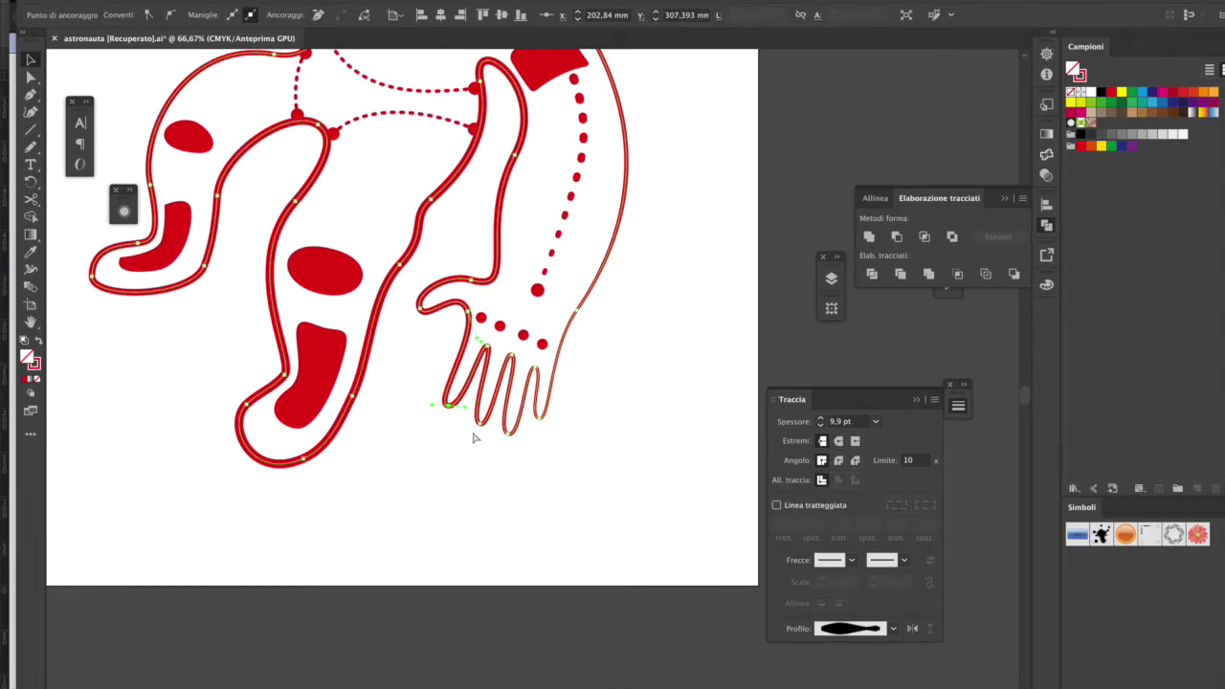
pyautogui.scroll(-2, 577, 437)
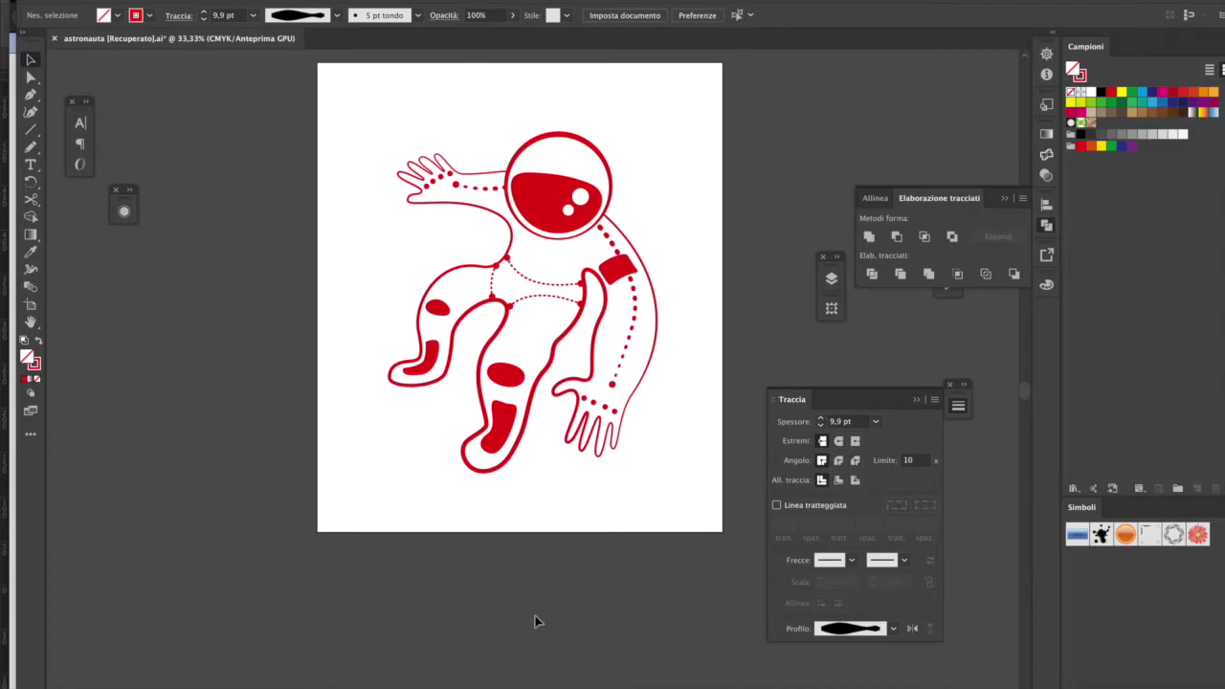
pyautogui.scroll(1, 503, 298)
pyautogui.press('p')
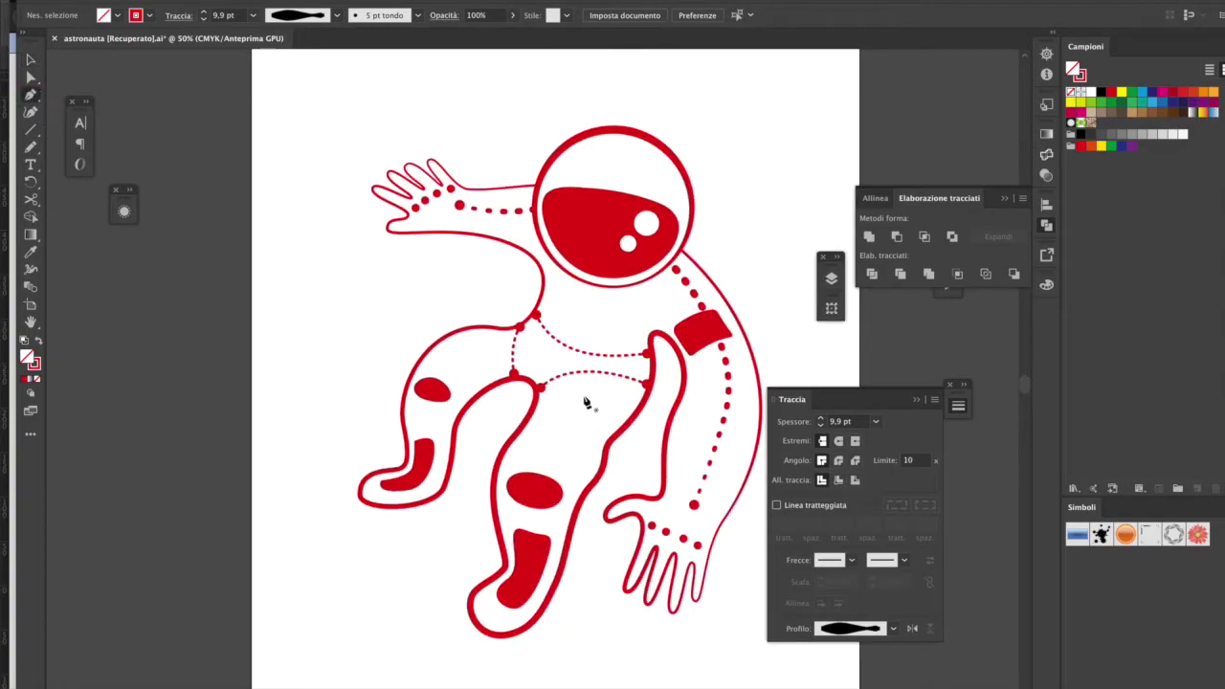
pyautogui.click(582, 392)
pyautogui.click(552, 449)
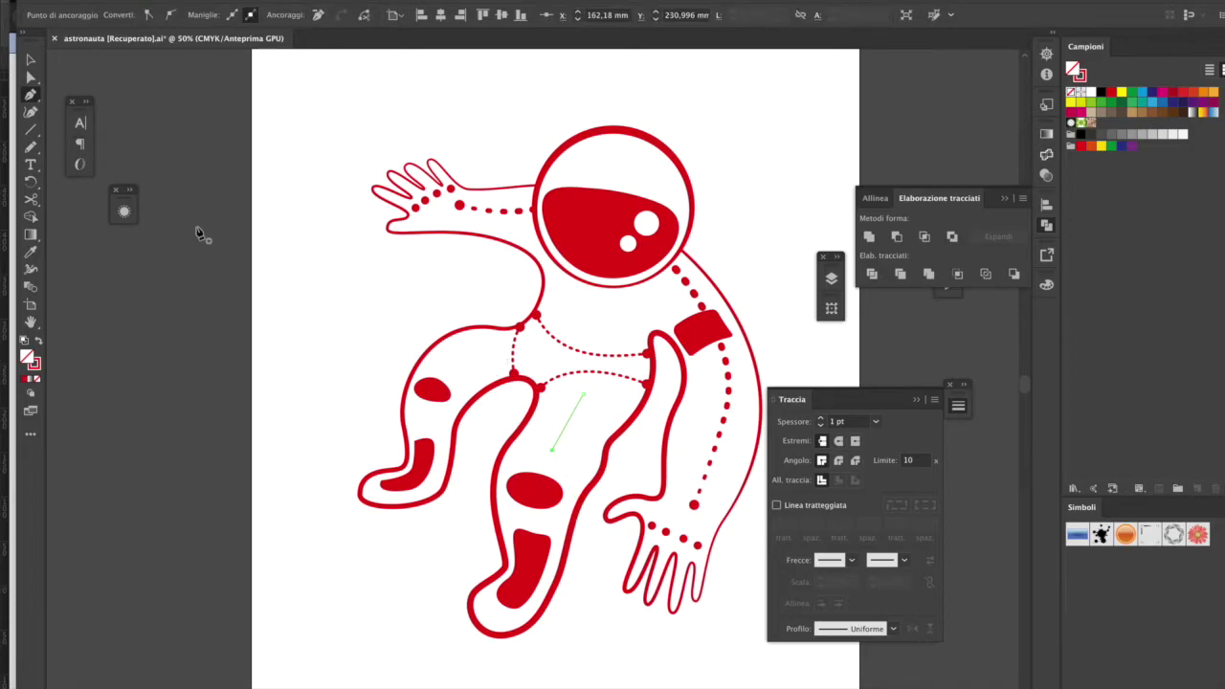
pyautogui.hotkey('shift', '`')
pyautogui.press('v')
pyautogui.click(352, 247)
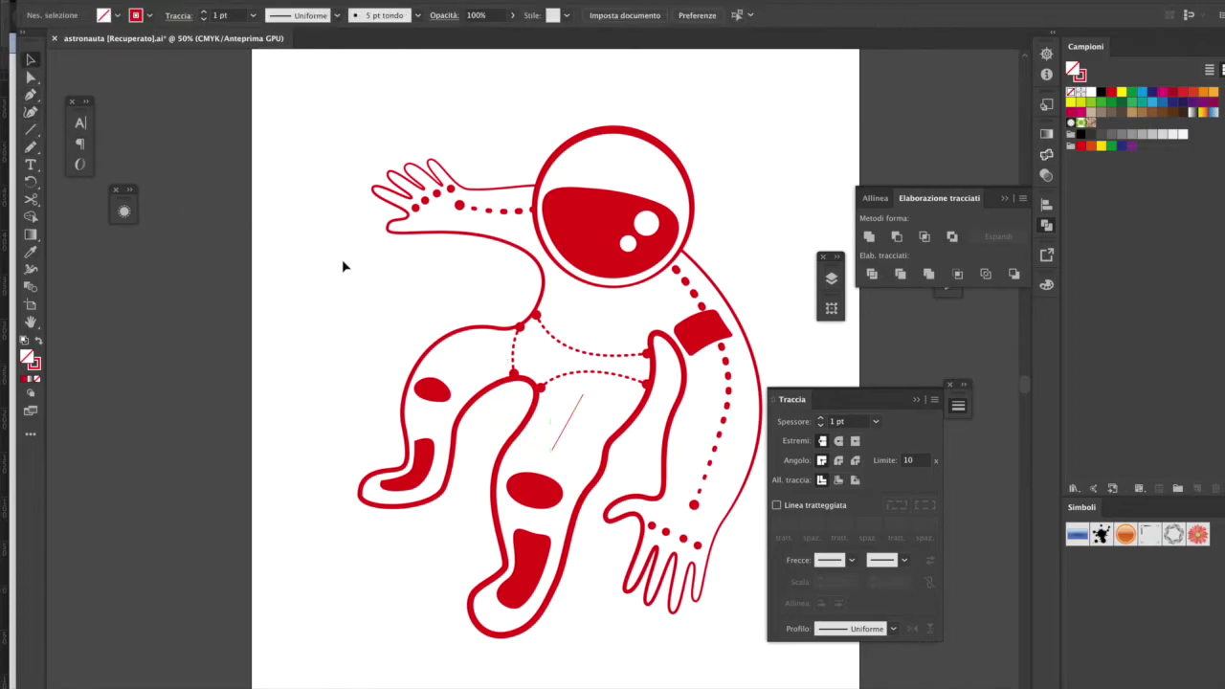
# Step: Draw a three-point curved detail line on the left leg with the Curvature tool
pyautogui.click(31, 112)
pyautogui.click(497, 345)
pyautogui.click(469, 343)
pyautogui.click(448, 360)
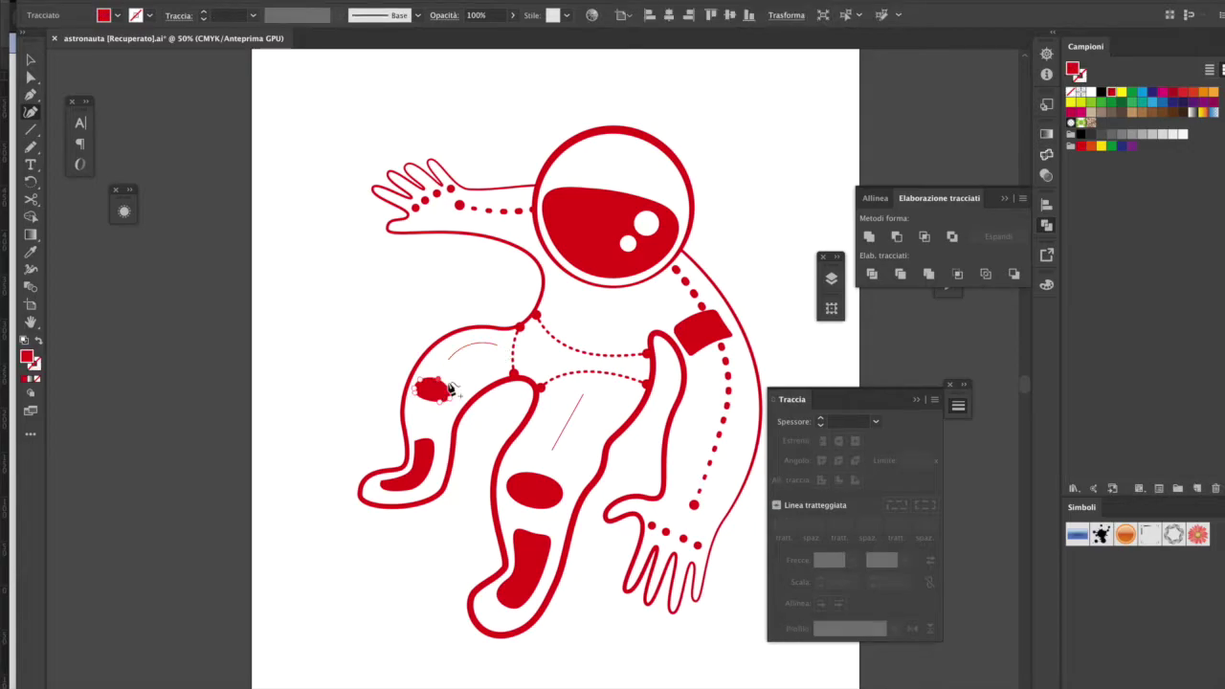
pyautogui.click(31, 59)
pyautogui.click(214, 151)
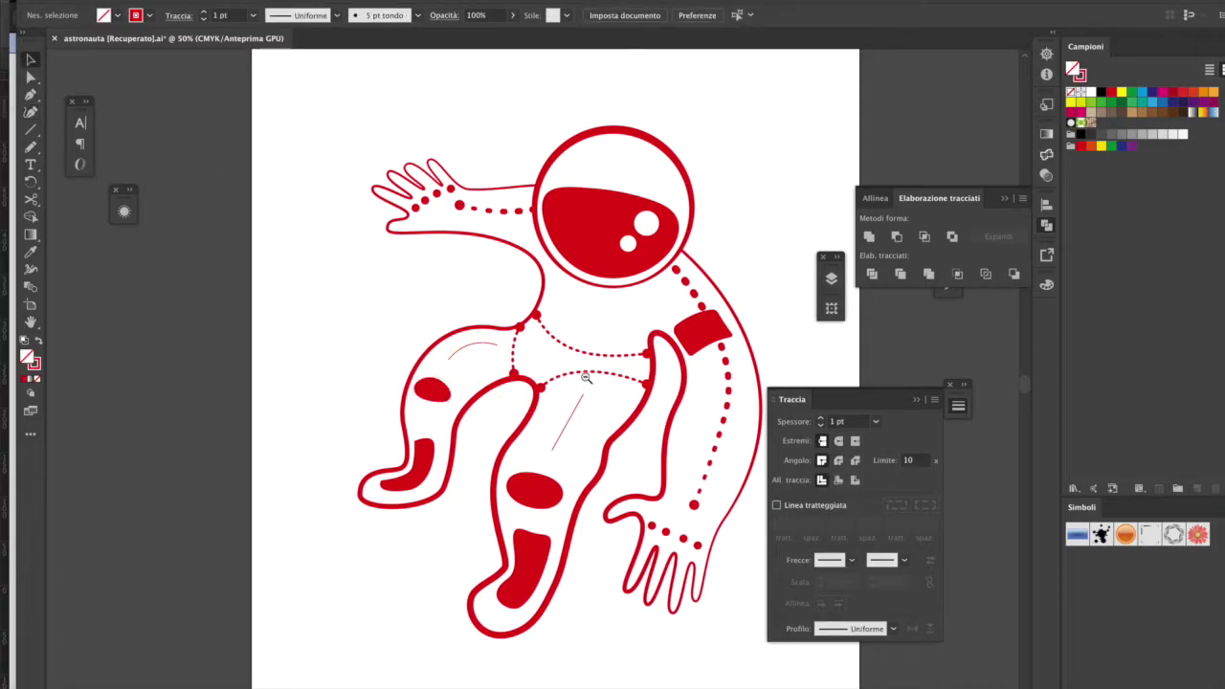
# Step: Review the figure at 25% and closer zoom, then check the dashed seam's stroke settings
pyautogui.keyDown('alt'); pyautogui.click(426, 395); pyautogui.keyUp('alt')
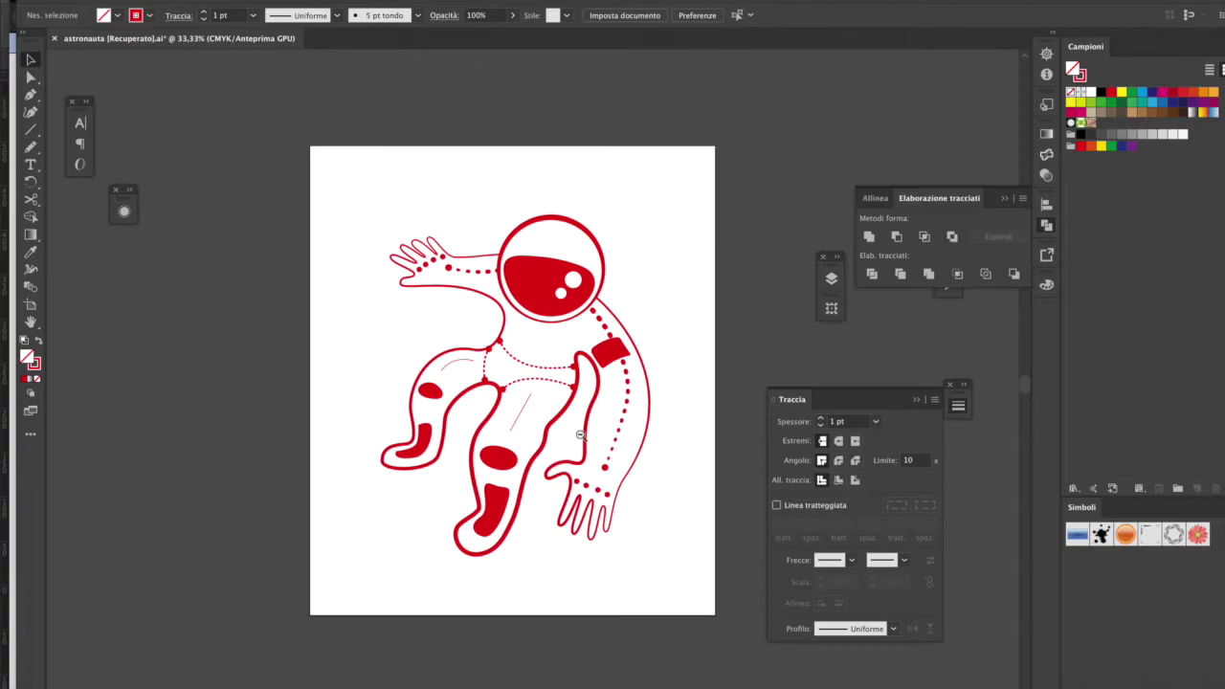
pyautogui.hotkey('ctrl', '-')
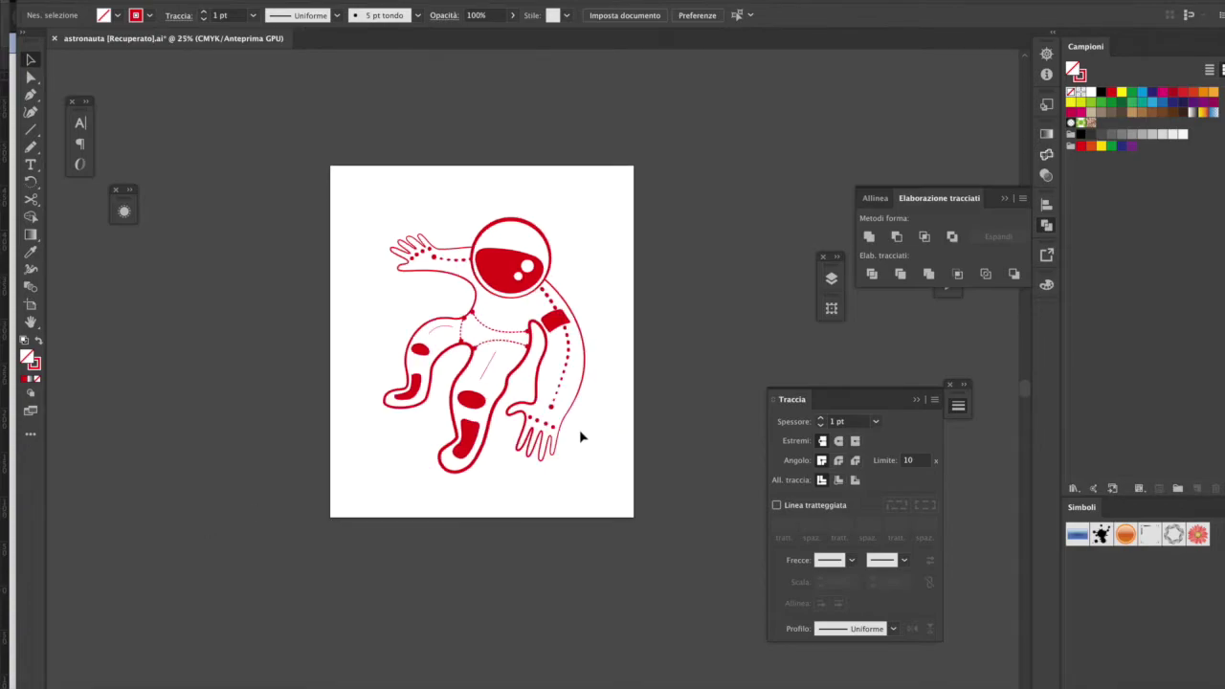
pyautogui.click(555, 419)
pyautogui.click(387, 204)
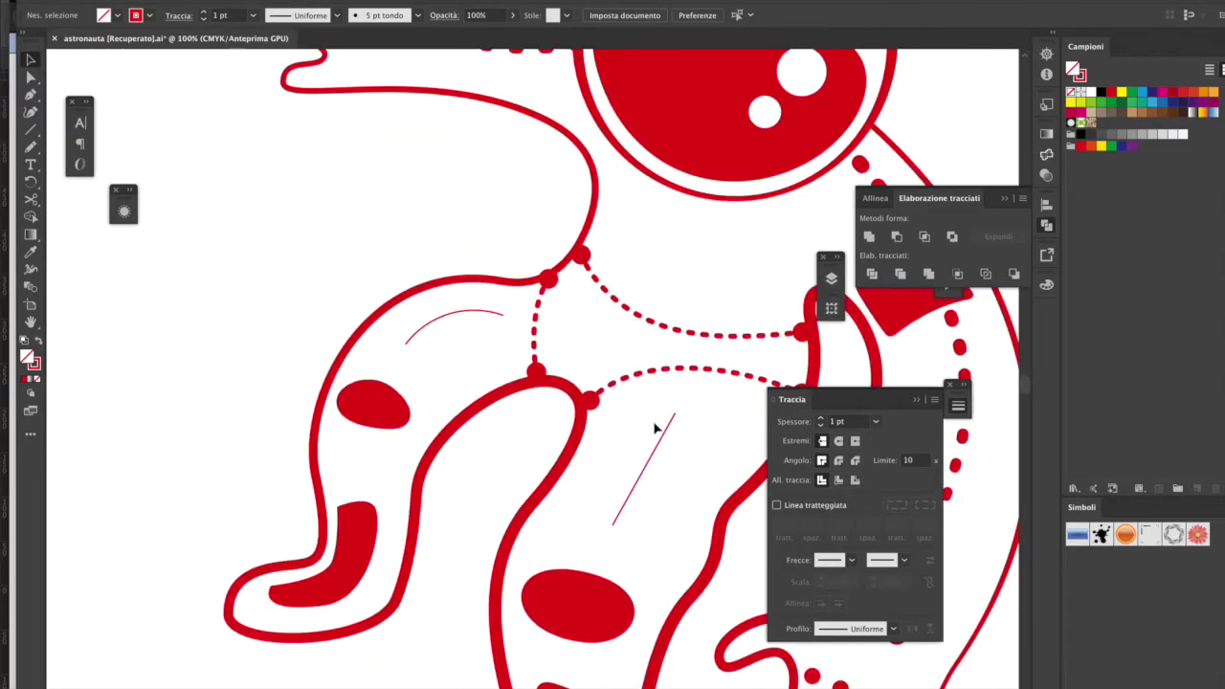
pyautogui.click(632, 405)
pyautogui.click(490, 383)
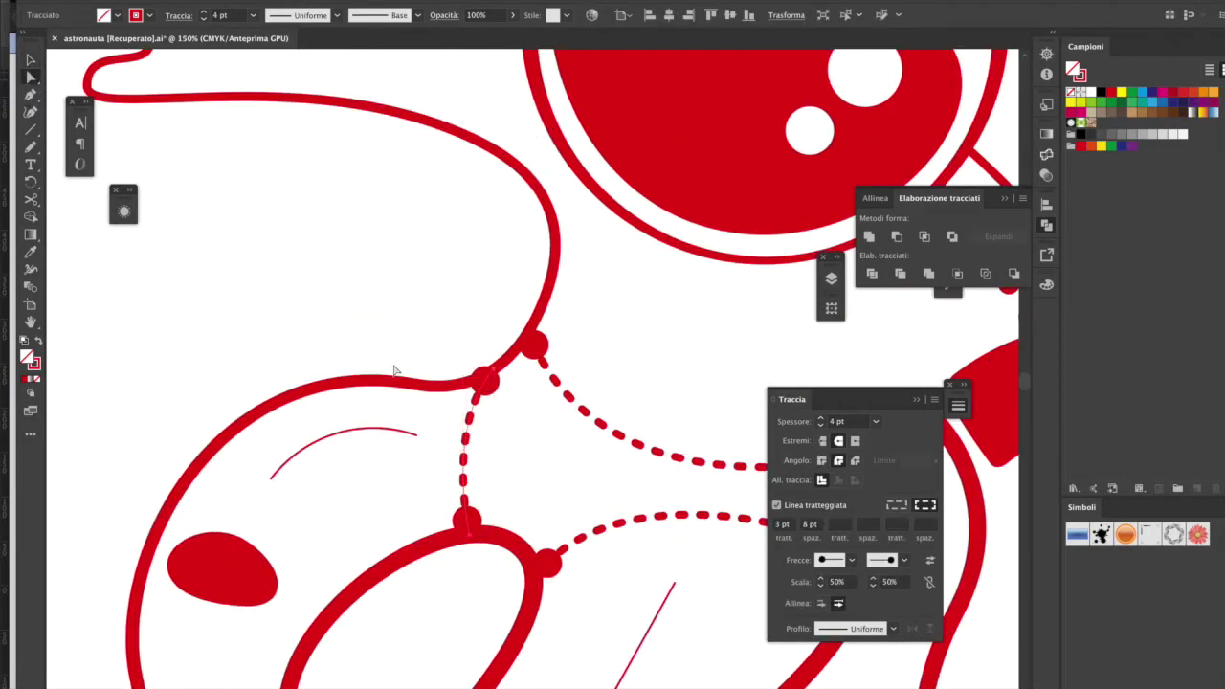
# Step: Deselect the dashed seam and fit the whole artboard in view
pyautogui.hotkey('ctrl', 'shift', 'a')
pyautogui.hotkey('ctrl', '-')
pyautogui.hotkey('ctrl', '-')
pyautogui.hotkey('ctrl', '-')
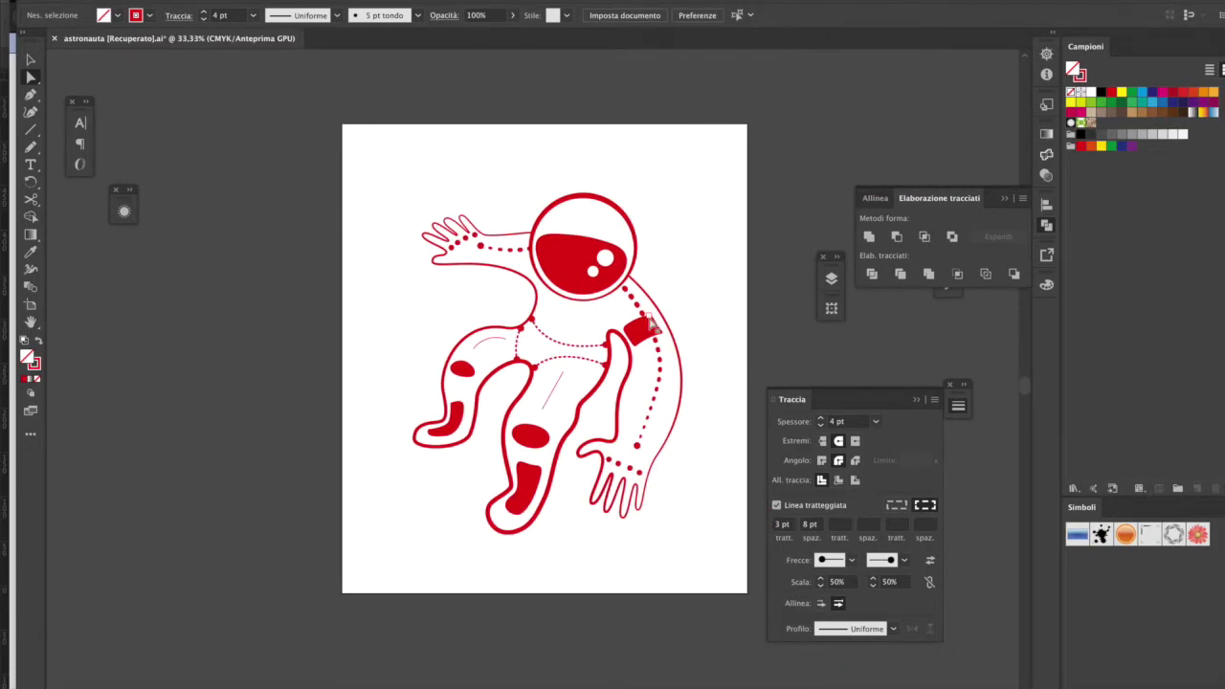
pyautogui.scroll(3, 435, 450)
pyautogui.scroll(3, 435, 450)
pyautogui.press('p')
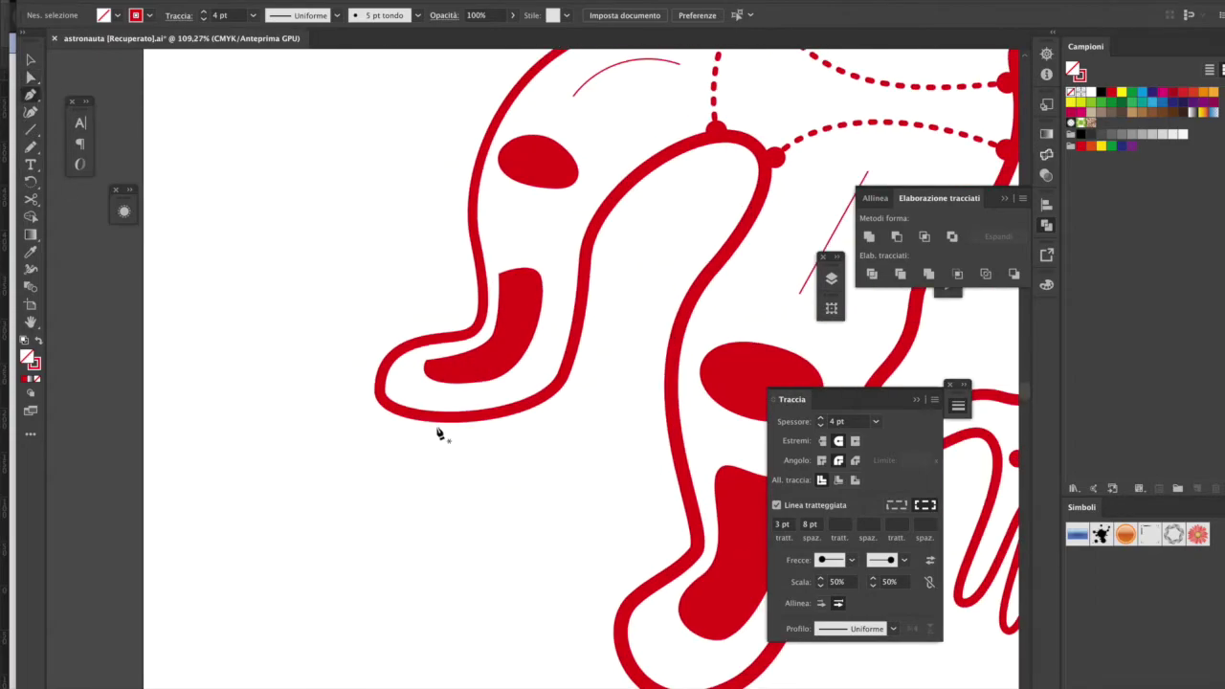
pyautogui.scroll(-6, 440, 435)
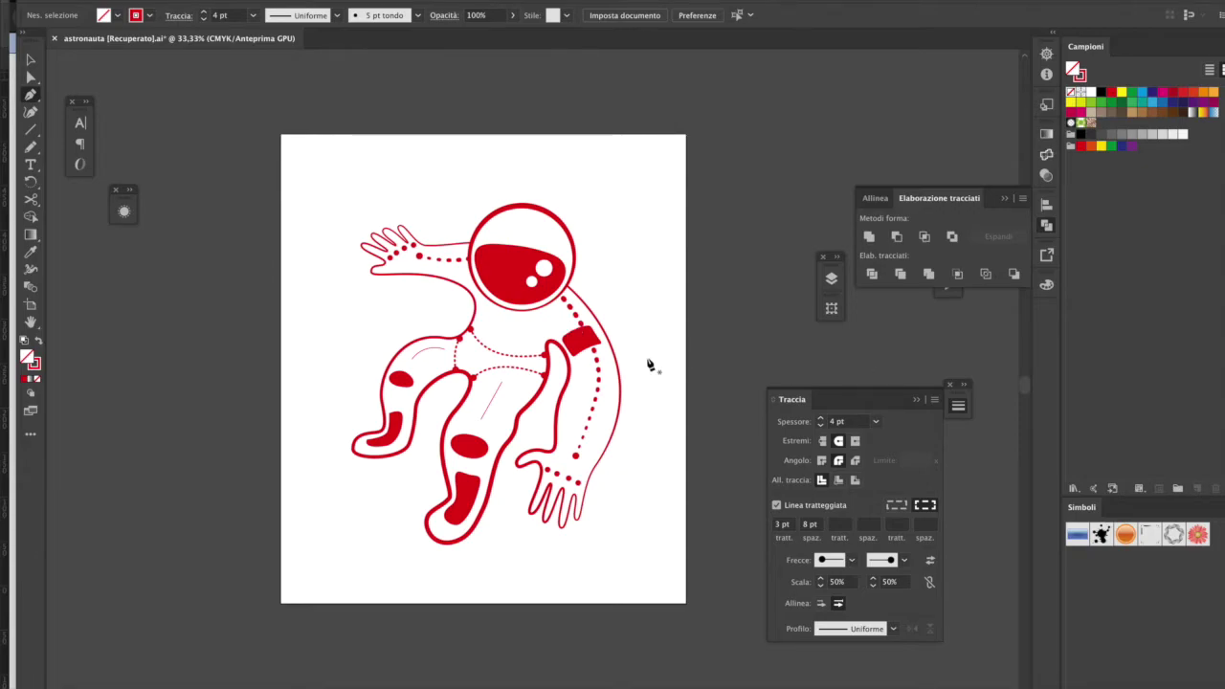
pyautogui.scroll(2, 651, 355)
pyautogui.press('v')
# Step: Pull the red shoulder patch's right corner lower with Direct Selection
pyautogui.click(495, 365)
pyautogui.click(30, 76)
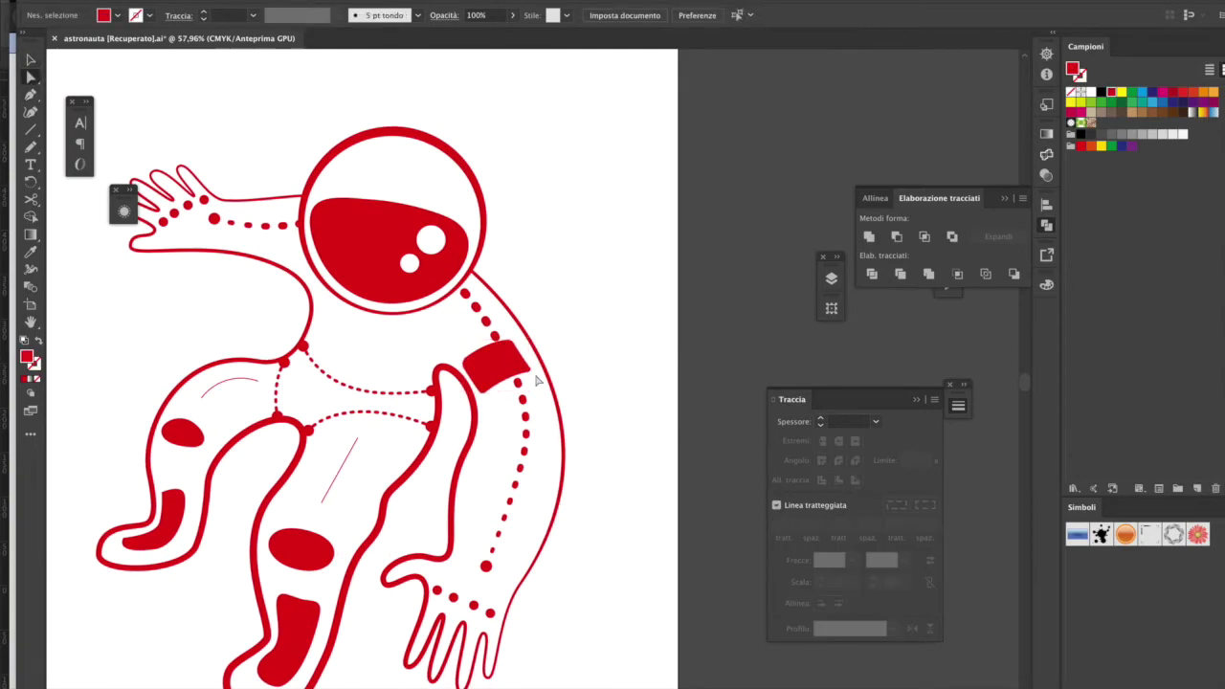
pyautogui.click(521, 354)
pyautogui.moveTo(521, 354); pyautogui.dragTo(528, 368)
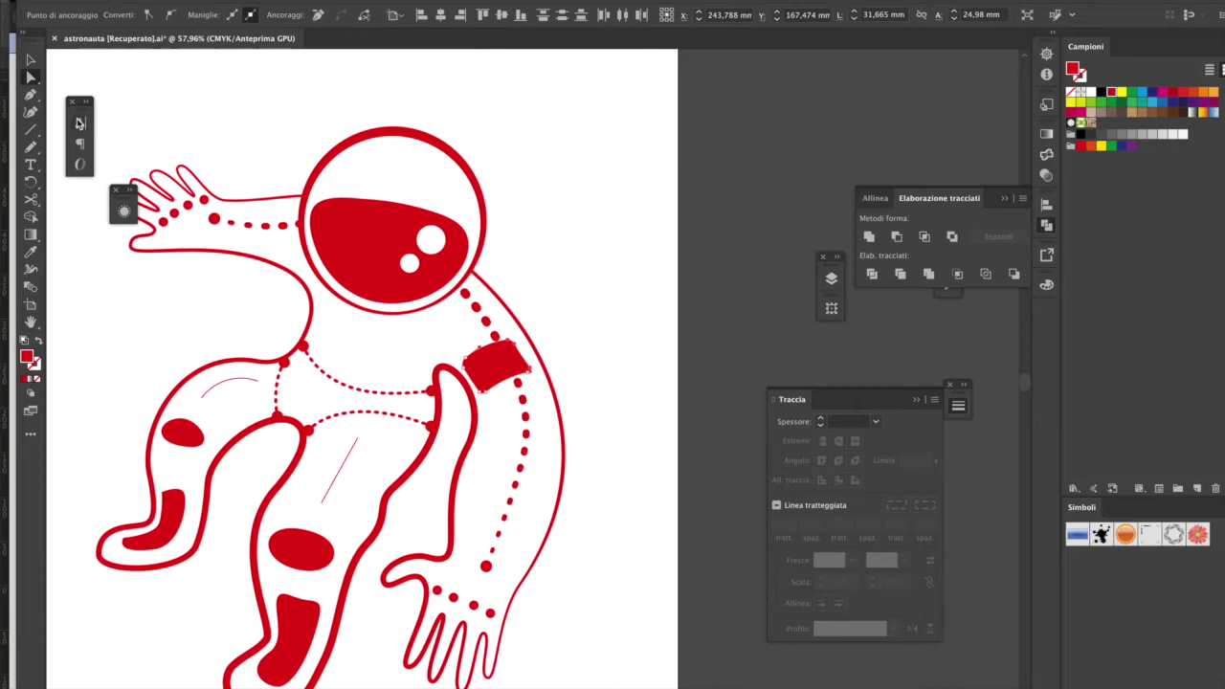
pyautogui.press('v')
pyautogui.click(637, 347)
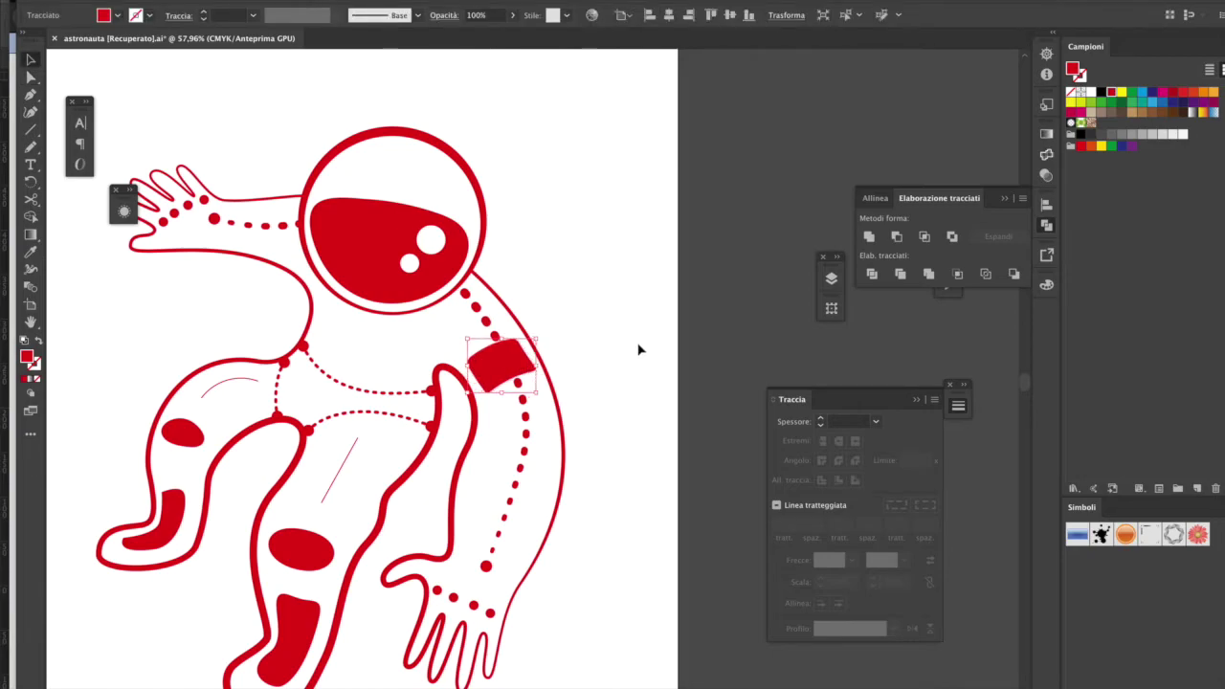
# Step: Zoom the artboard to 33.33% and open the Save As dialog
pyautogui.hotkey('ctrl', '-')
pyautogui.hotkey('ctrl', '-')
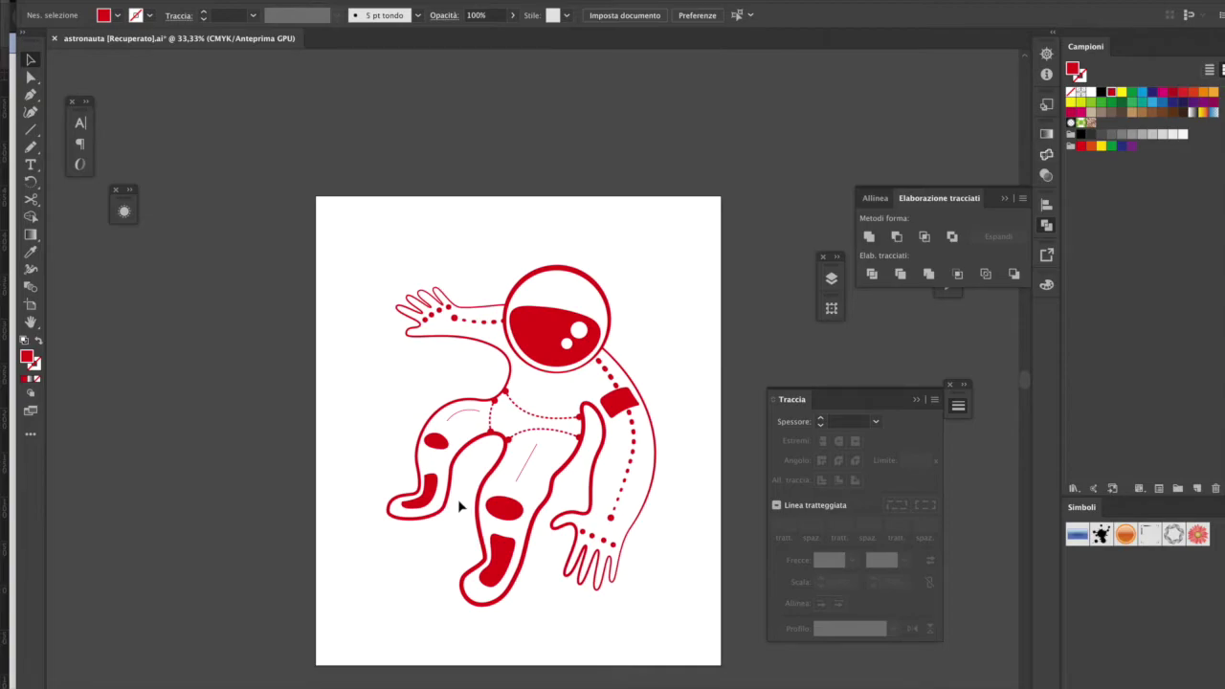
pyautogui.hotkey('ctrl', '-')
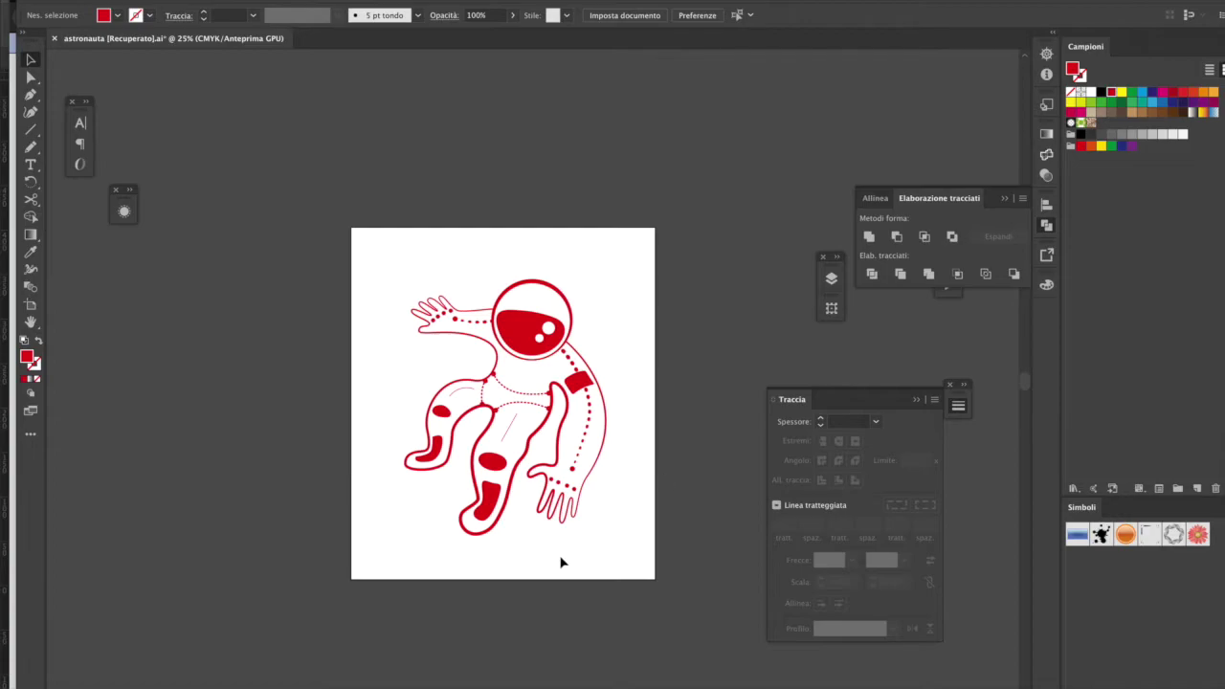
pyautogui.hotkey('ctrl', '+')
pyautogui.hotkey('ctrl', 's')
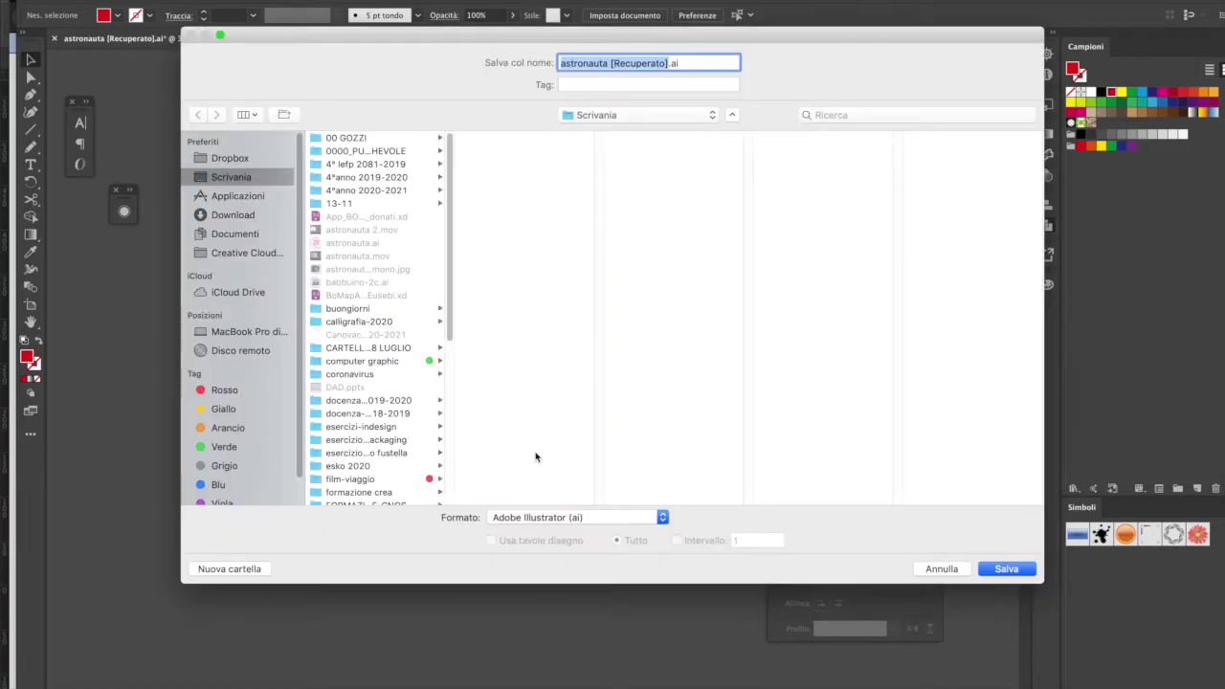
# Step: Save the drawing as astronauta.ai, replacing the existing file
pyautogui.moveTo(669, 64); pyautogui.dragTo(611, 65)
pyautogui.press('BackSpace')
pyautogui.press('Return')
pyautogui.click(717, 113)
pyautogui.click(641, 557)
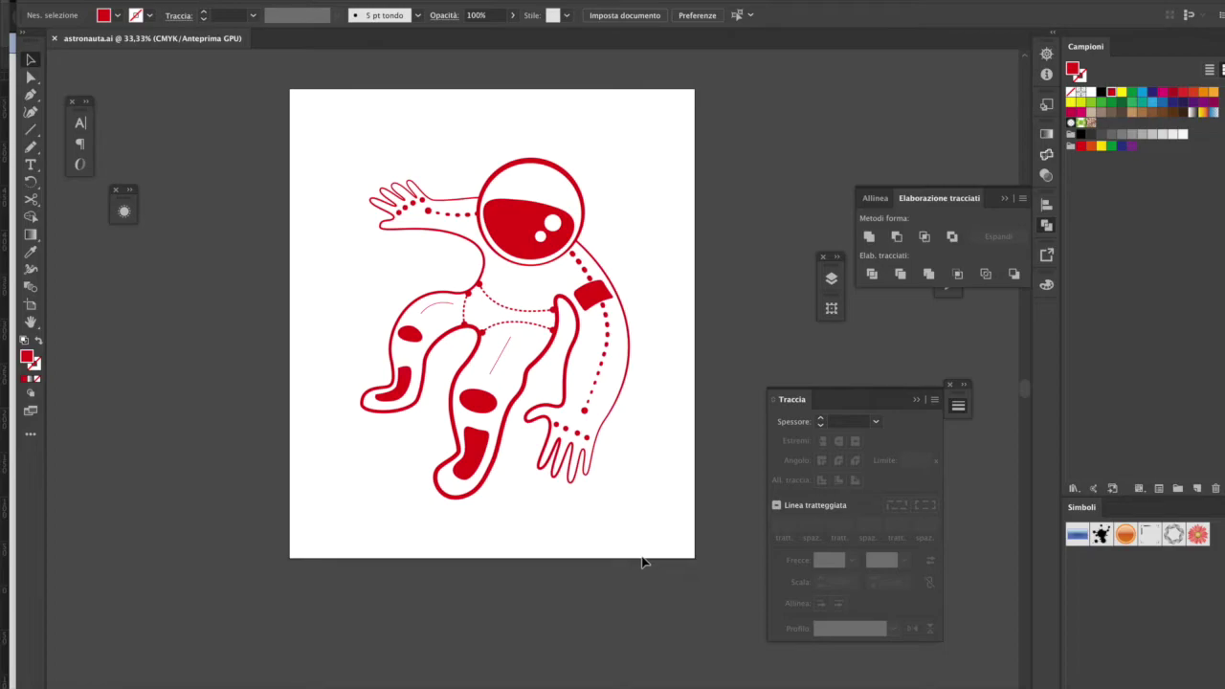
# Step: Show the Layers panel (head, Livello 2, body, Livello 1) beside the canvas
pyautogui.hotkey('ctrl', '-')
pyautogui.hotkey('ctrl', '-')
pyautogui.hotkey('shift', 'o')
pyautogui.press('F7')
pyautogui.moveTo(713, 268); pyautogui.dragTo(281, 213)
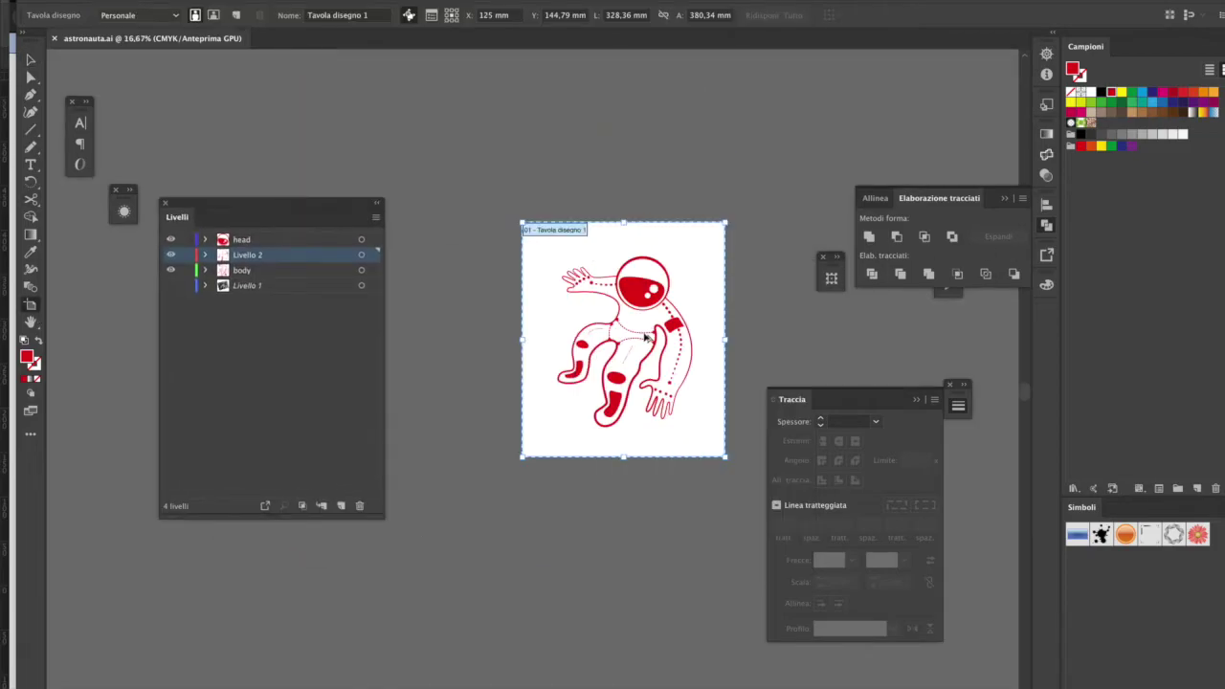
# Step: Select all the astronaut artwork in Illustrator and switch over to InDesign
pyautogui.moveTo(645, 338); pyautogui.dragTo(614, 388)
pyautogui.press('v')
pyautogui.hotkey('ctrl', 'a')
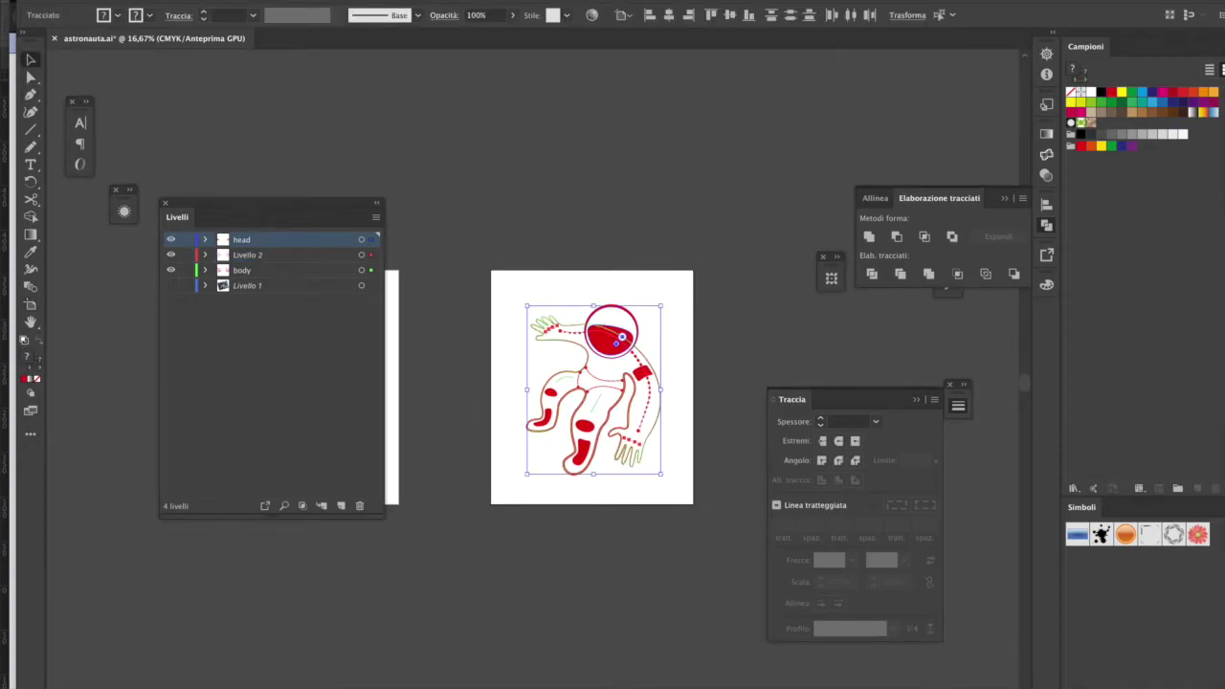
pyautogui.click(295, 1)
pyautogui.click(206, 1)
pyautogui.click(206, 1)
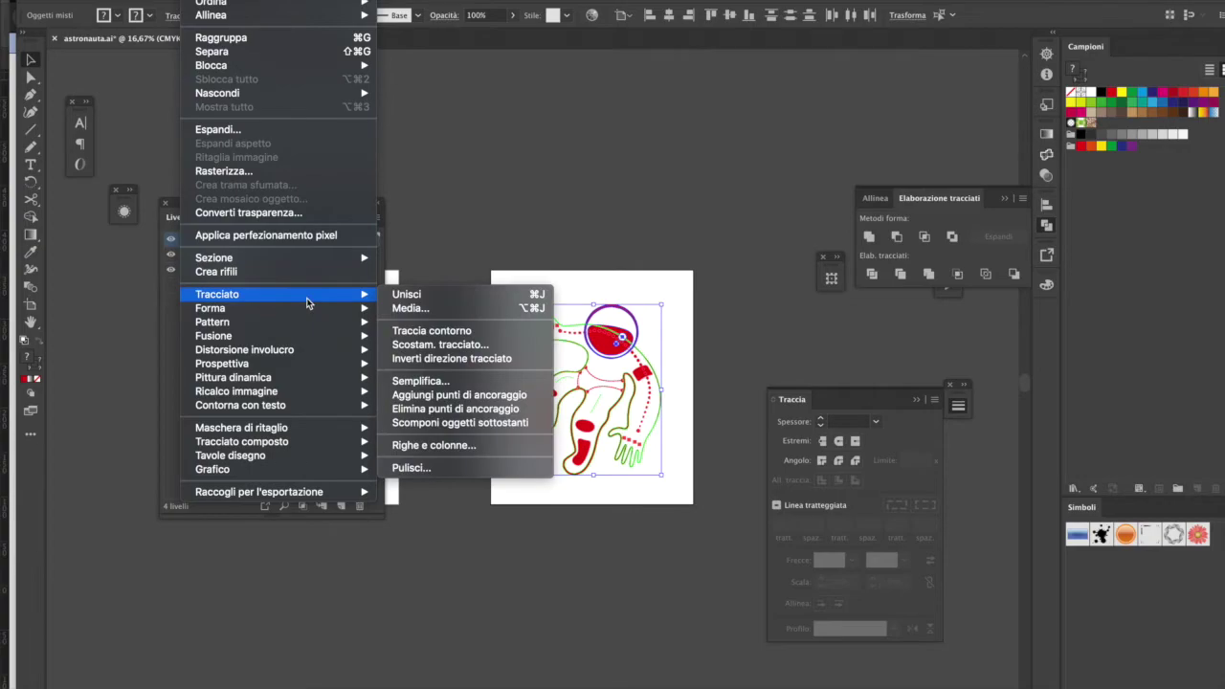
pyautogui.click(977, 681)
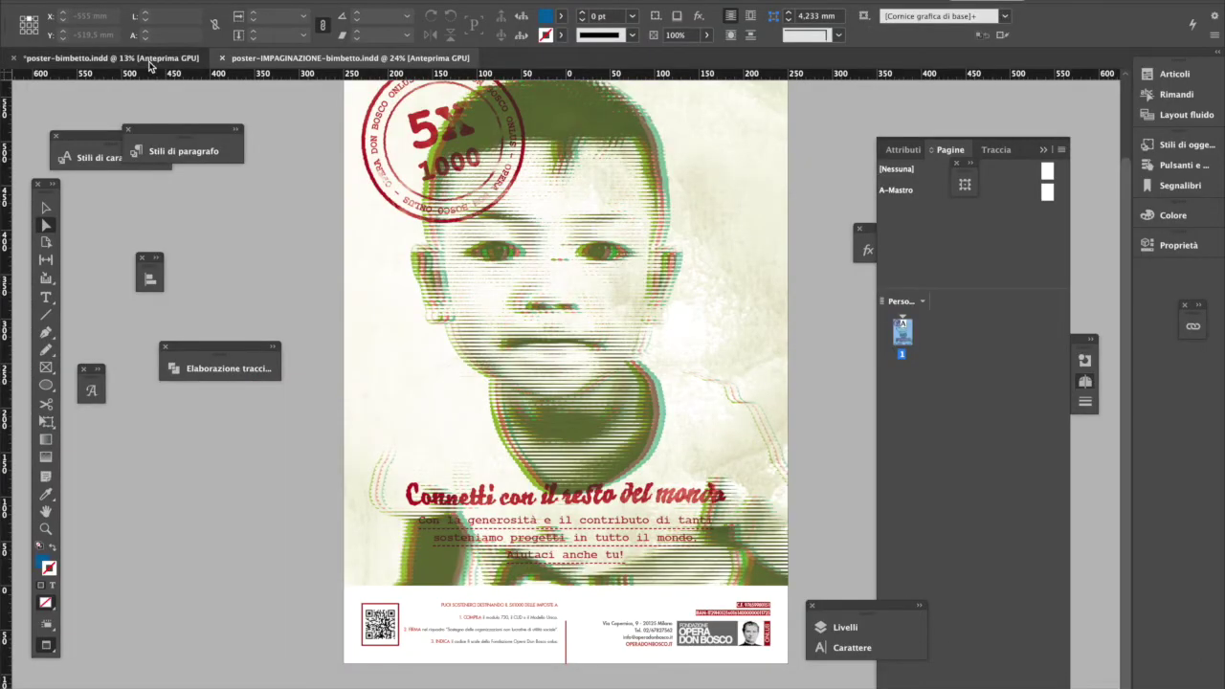
# Step: Bring the red astronaut artwork onto page 23 of poster-bimbetto.indd
pyautogui.click(112, 58)
pyautogui.scroll(3, 705, 418)
pyautogui.scroll(3, 705, 418)
pyautogui.hotkey('ctrl', 'a')
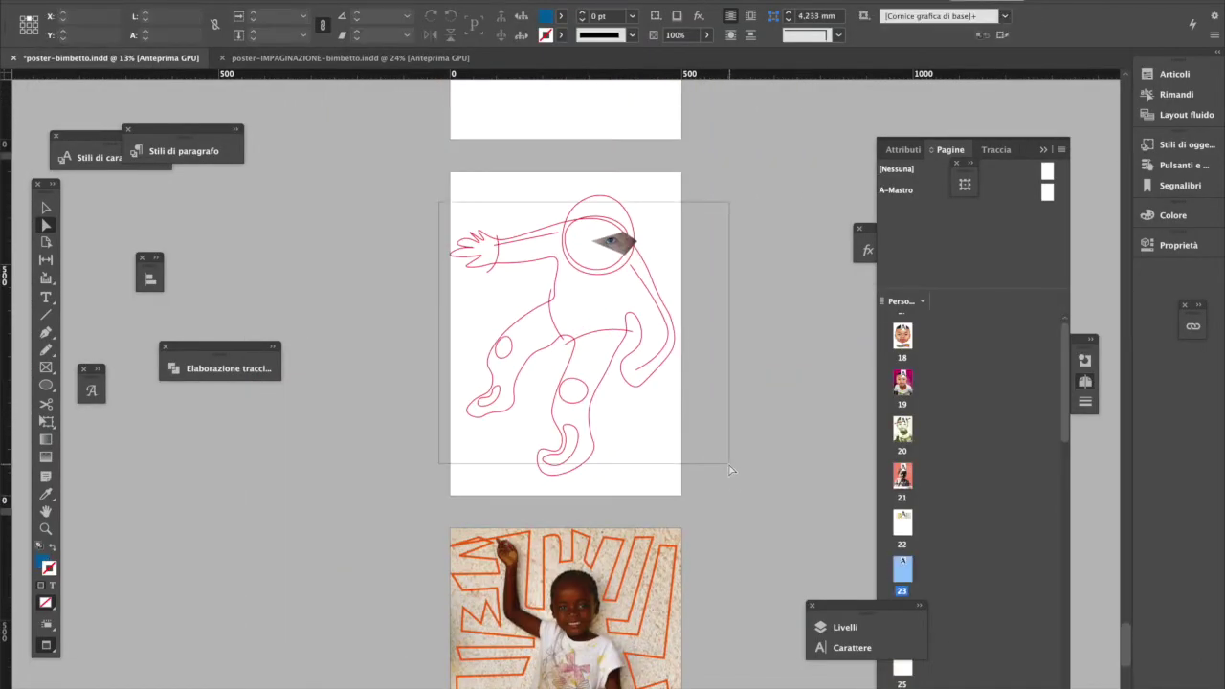
pyautogui.click(719, 379)
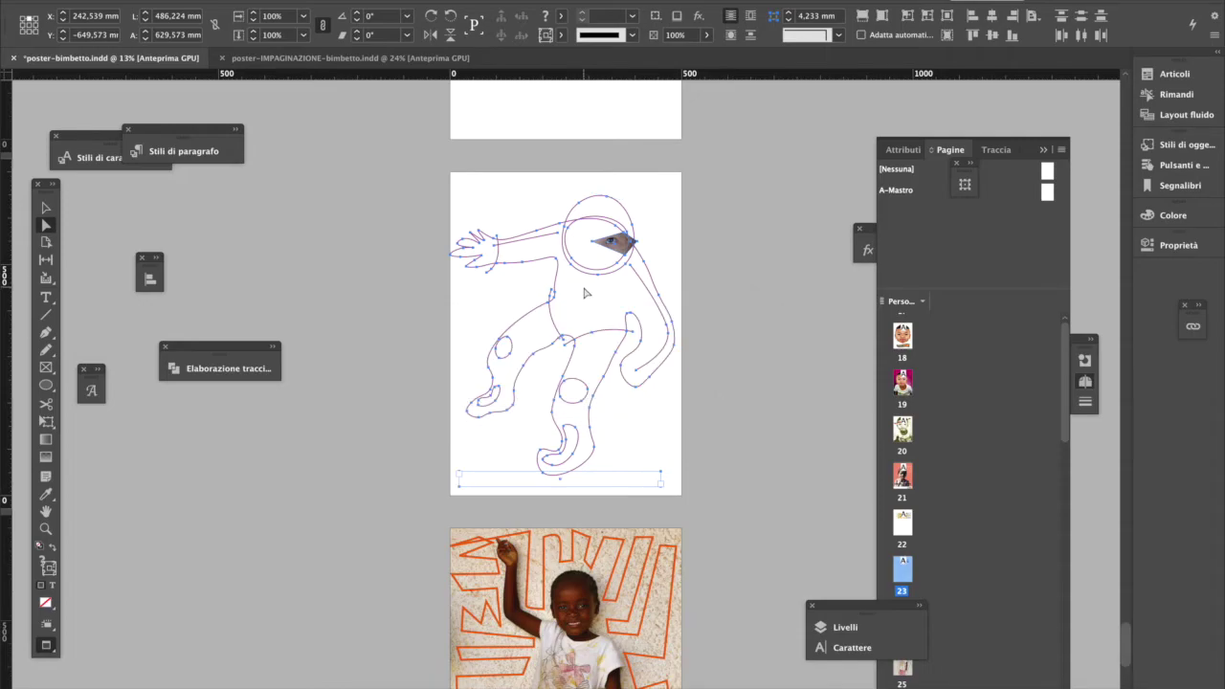
pyautogui.hotkey('ctrl', 'z')
pyautogui.hotkey('ctrl', '=')
pyautogui.hotkey('ctrl', '-')
# Step: Merge the astronaut artwork's outlines into one filled shape from its context menu
pyautogui.hotkey('ctrl', '=')
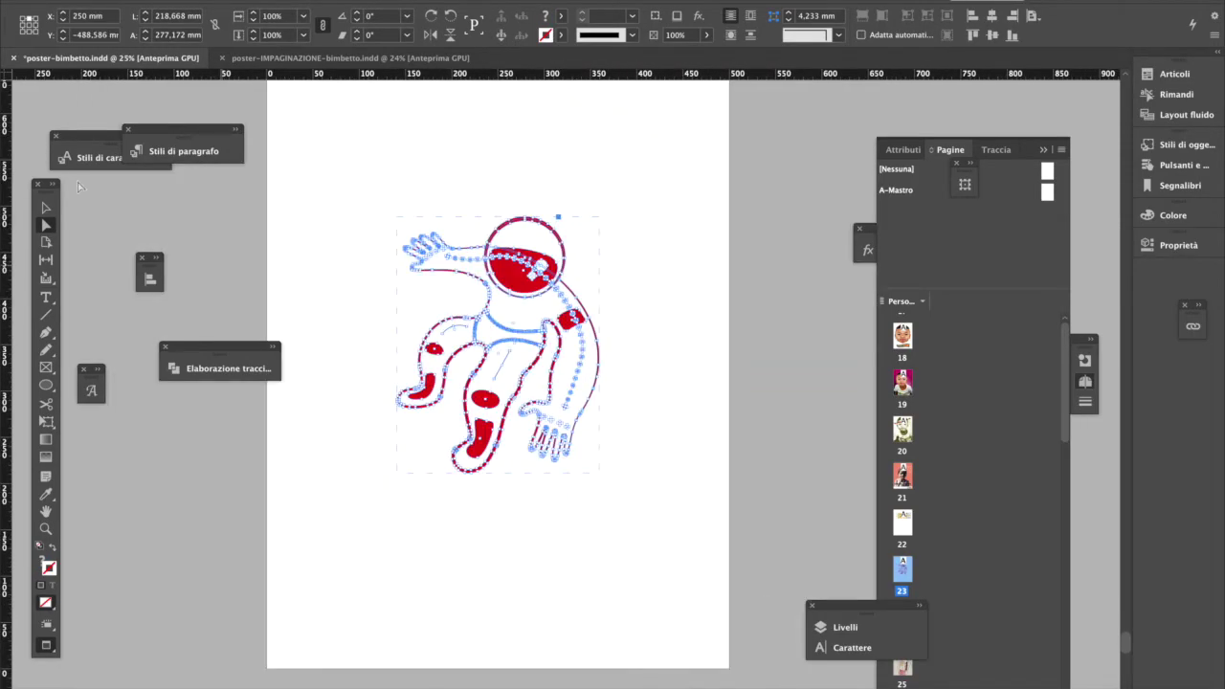
pyautogui.press('v')
pyautogui.hotkey('ctrl', 'z')
pyautogui.hotkey('ctrl', '-')
pyautogui.hotkey('ctrl', '=')
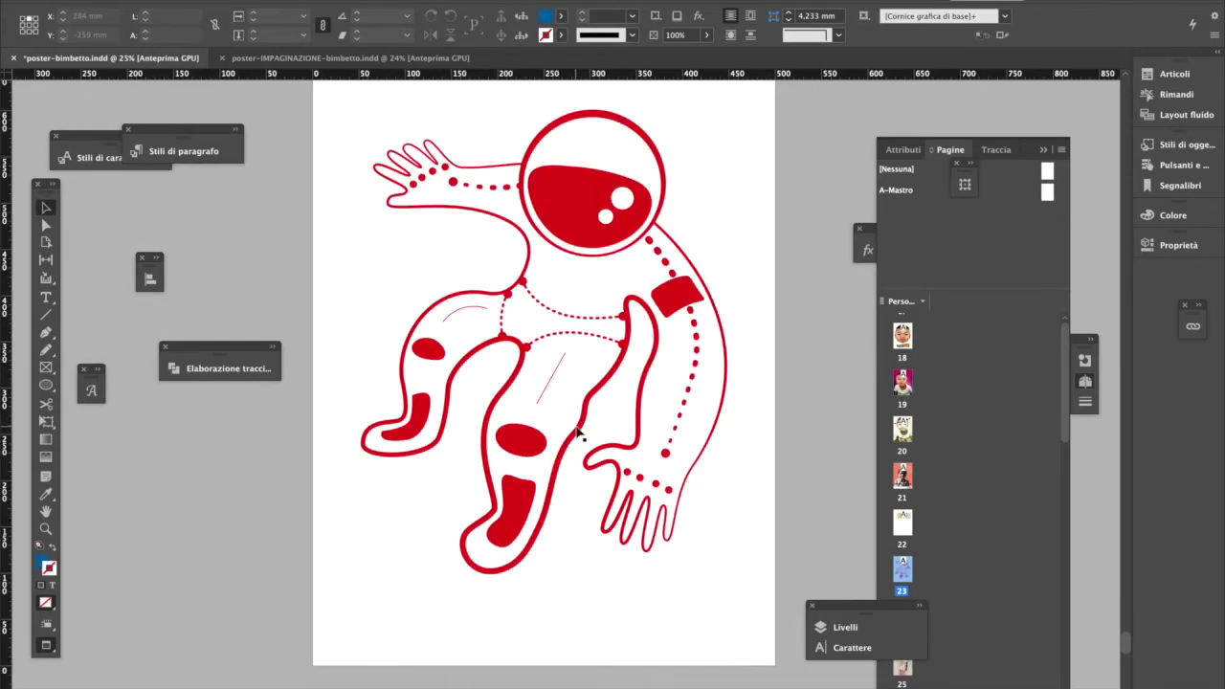
pyautogui.click(724, 388)
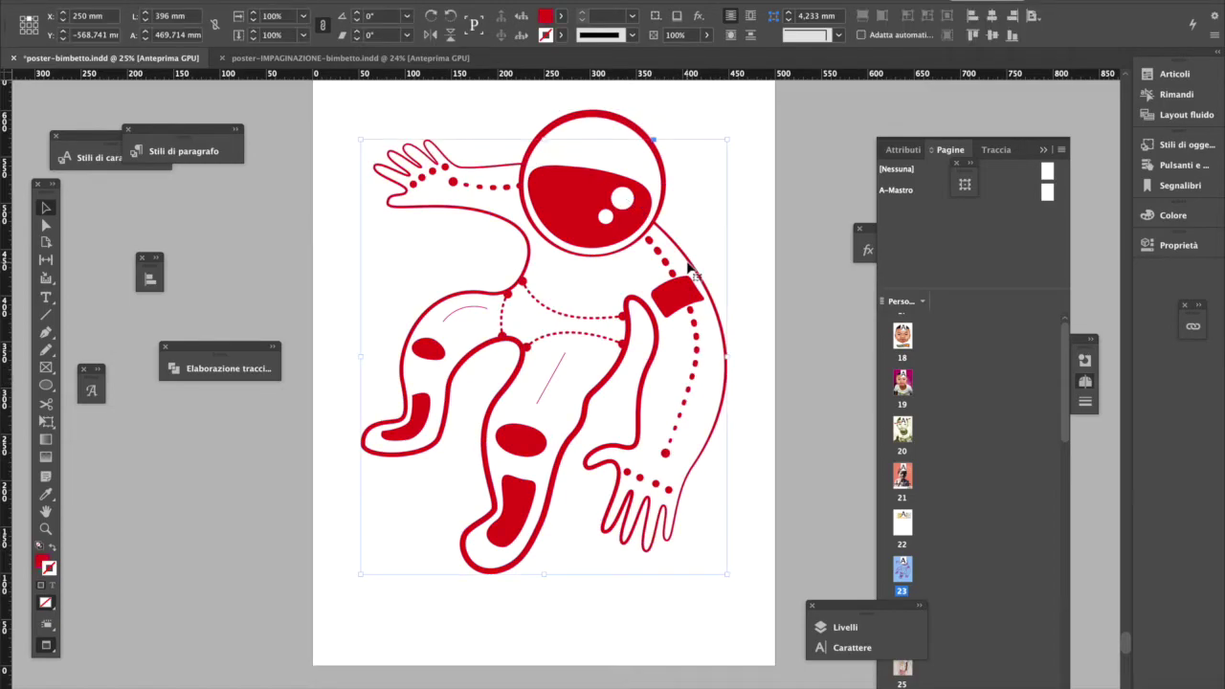
pyautogui.rightClick(260, 229)
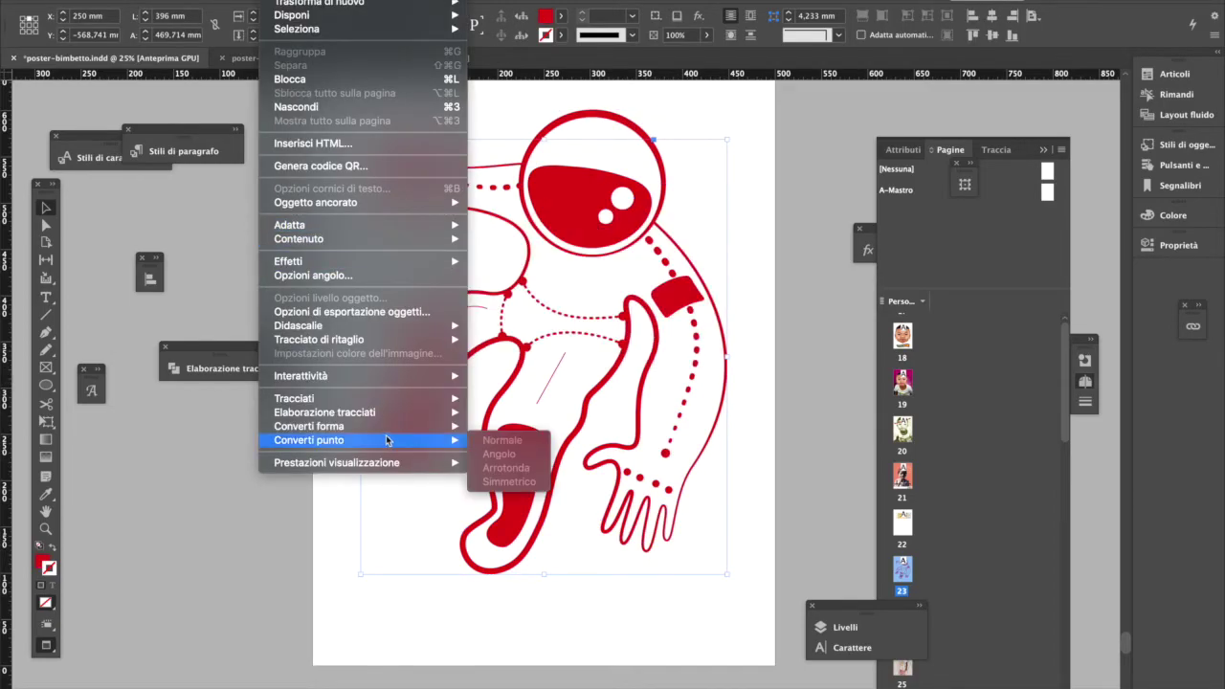
pyautogui.click(498, 412)
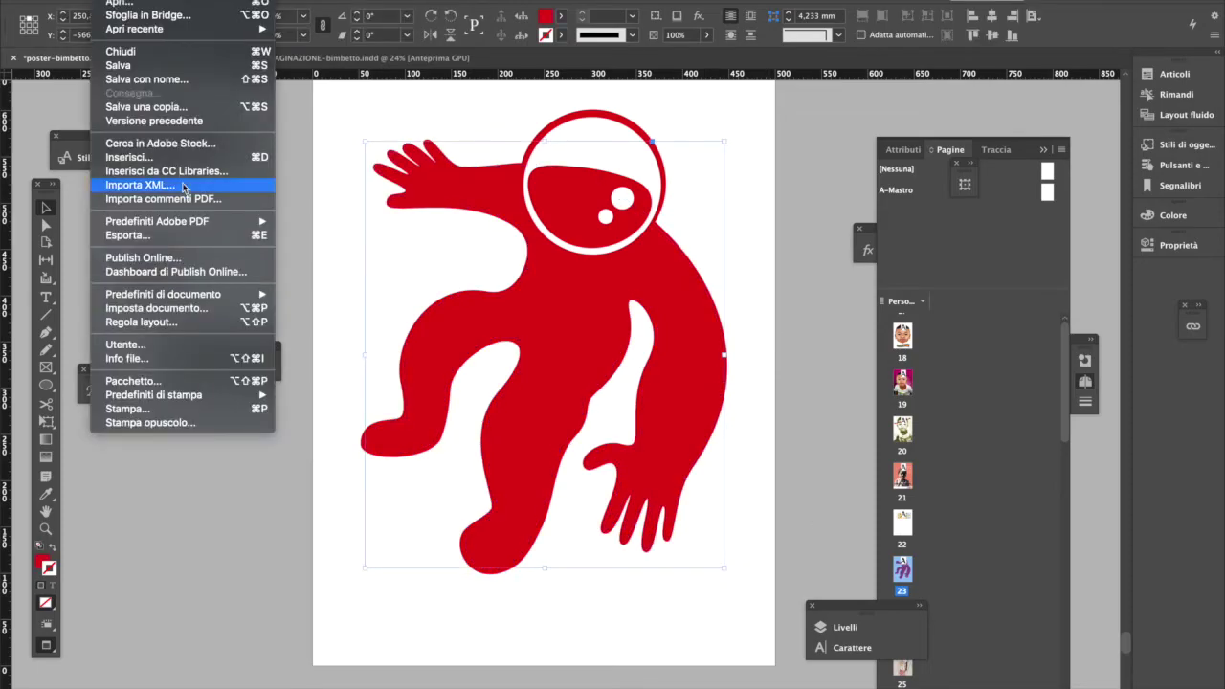
# Step: Place fondo sporcobn.tif from the bimbo per stampa folder inside the astronaut shape
pyautogui.click(124, 151)
pyautogui.click(356, 379)
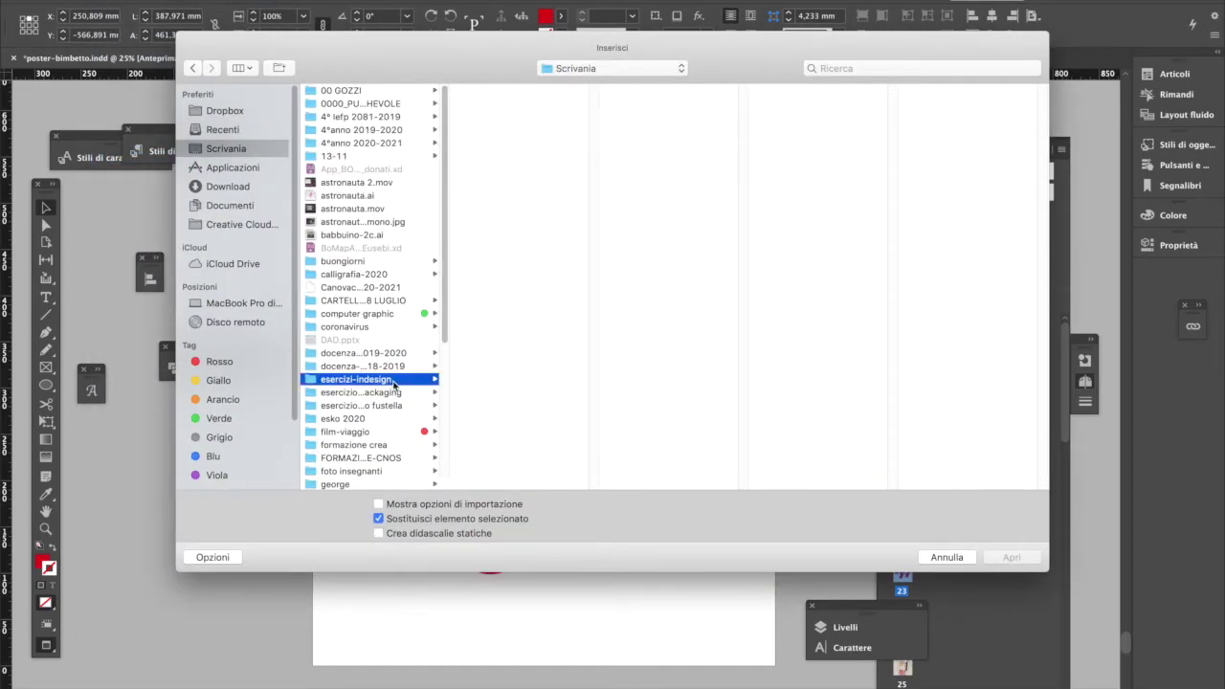
pyautogui.click(529, 158)
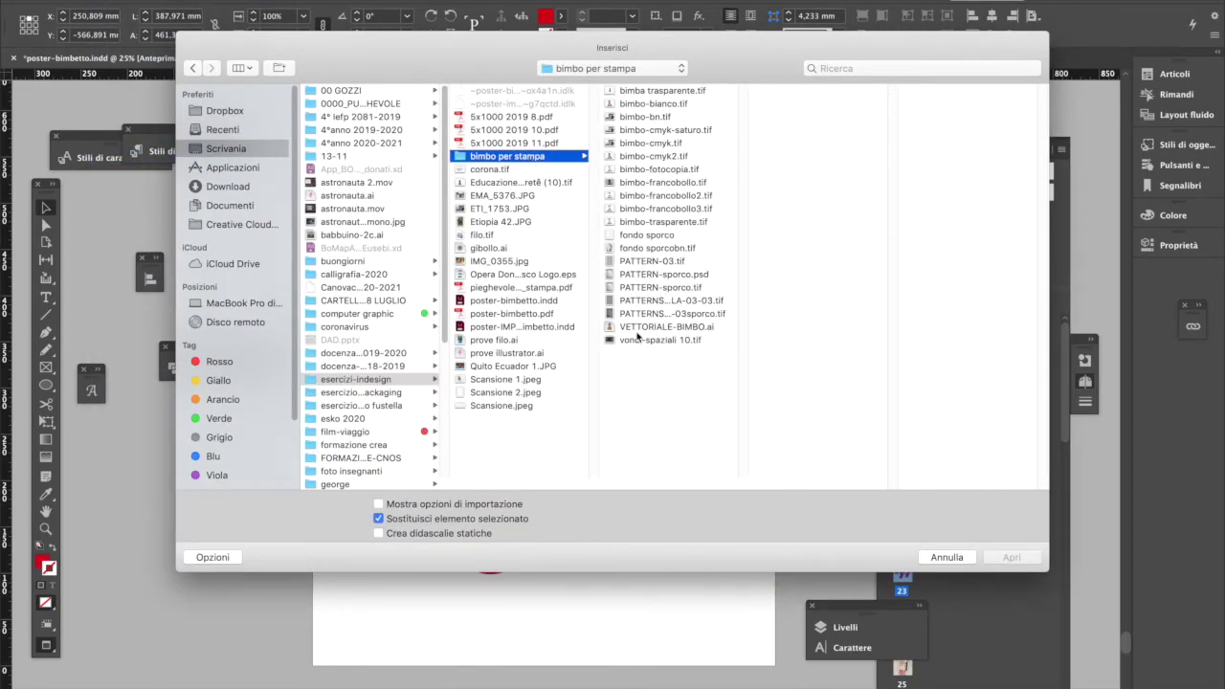
pyautogui.click(656, 249)
pyautogui.click(1016, 557)
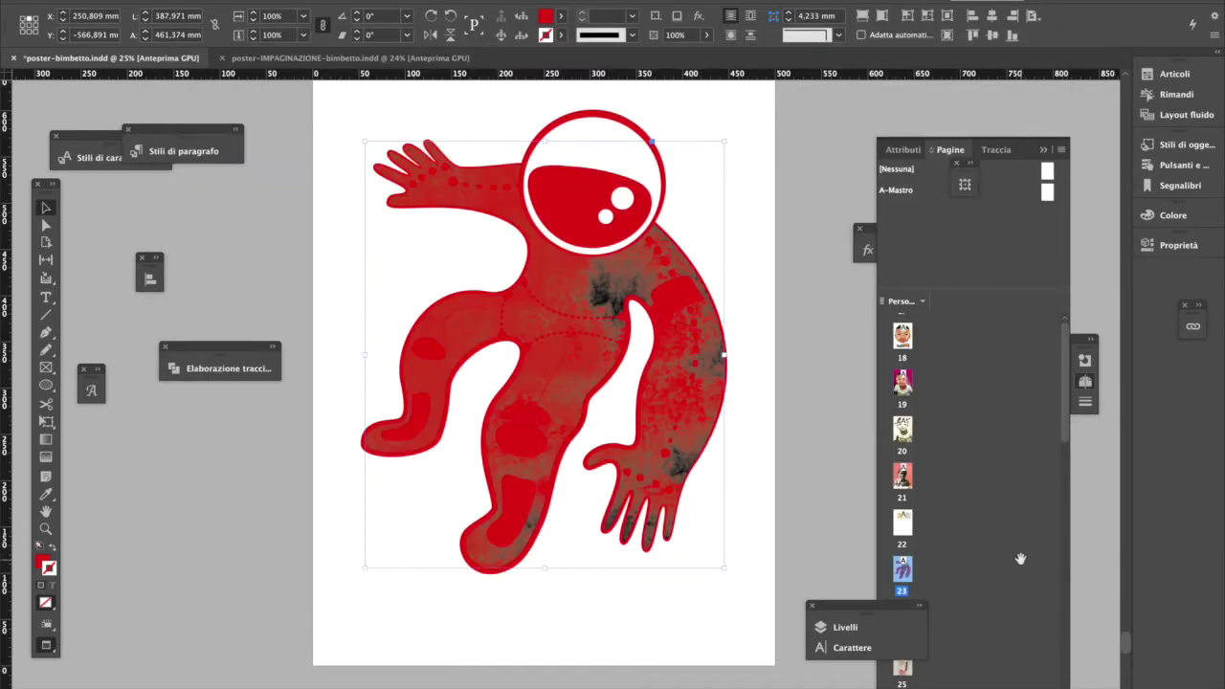
pyautogui.doubleClick(626, 276)
pyautogui.click(561, 15)
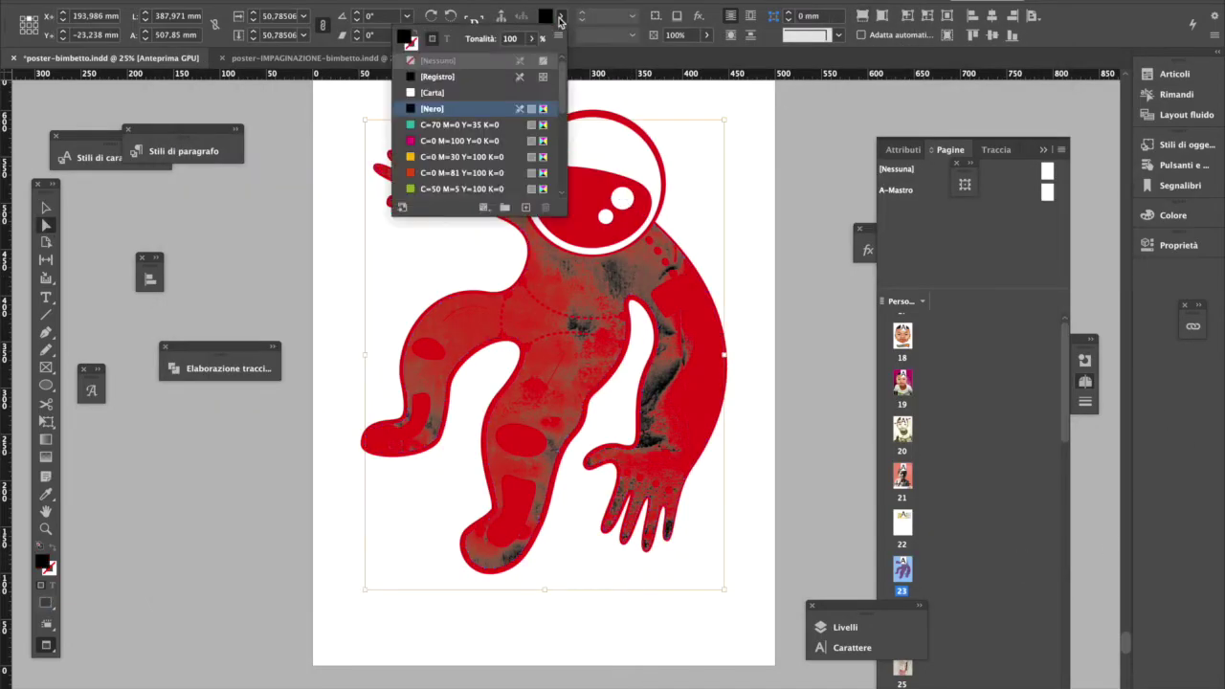
# Step: Tint the body texture with the Rosso CMYK swatch after trying teal and red
pyautogui.click(456, 125)
pyautogui.scroll(-3, 460, 143)
pyautogui.click(450, 188)
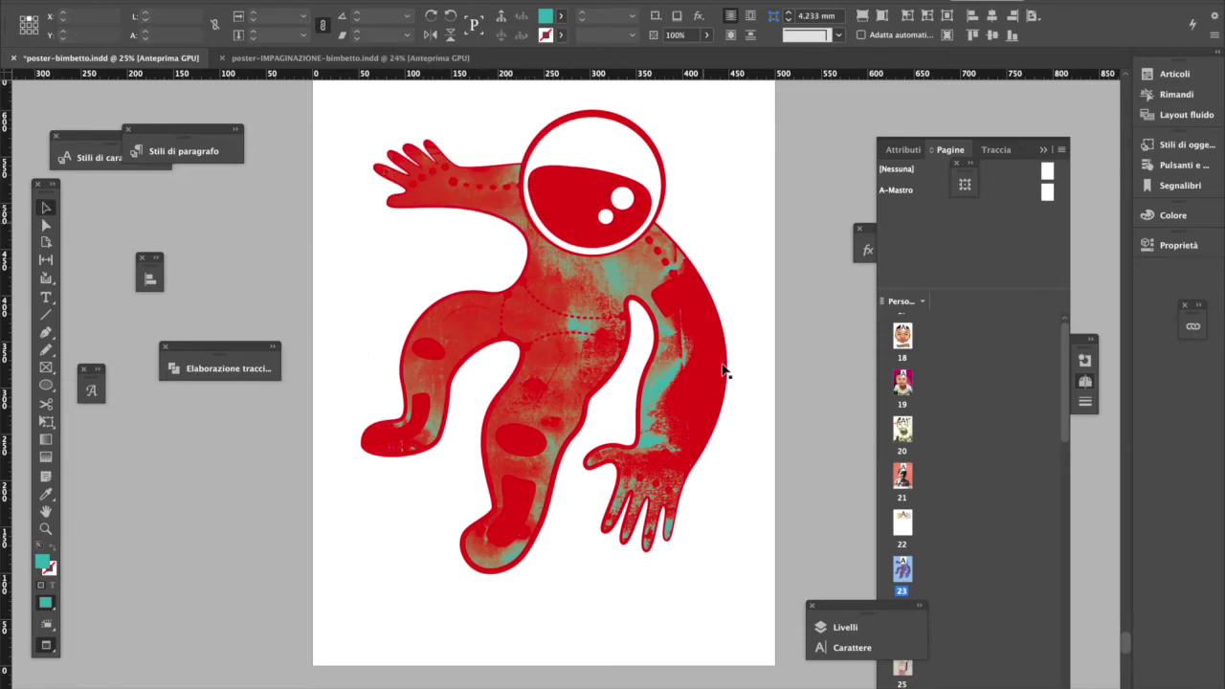
pyautogui.press('v')
pyautogui.click(560, 15)
pyautogui.click(446, 110)
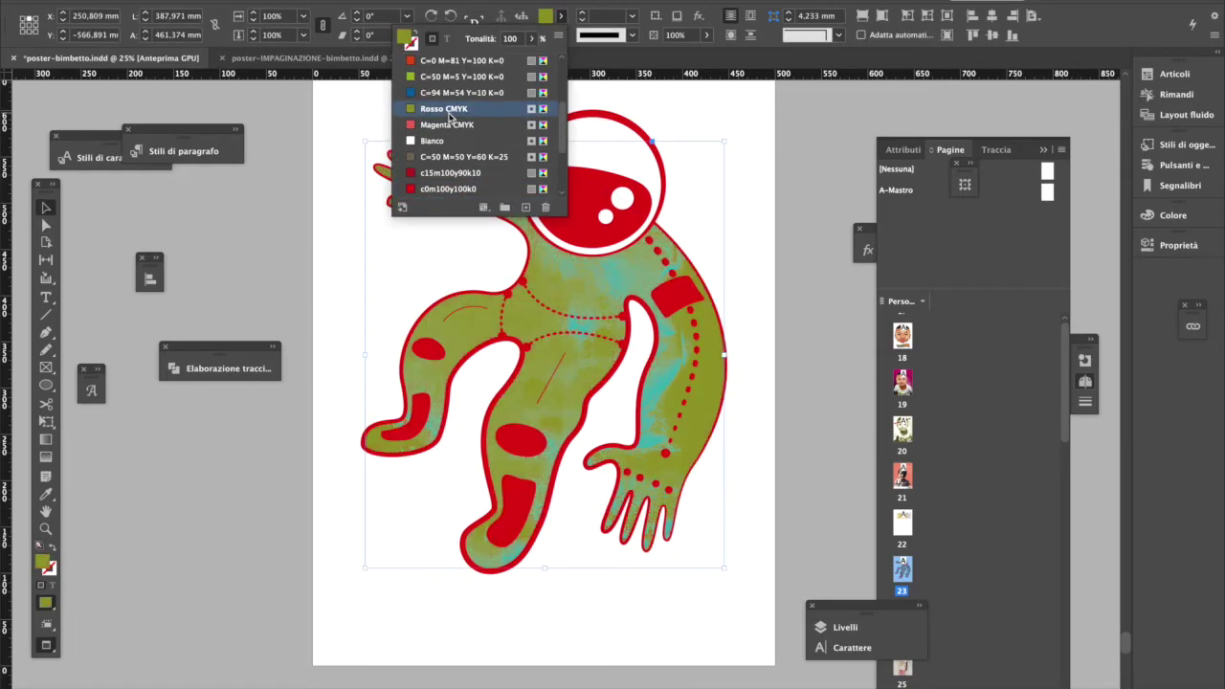
pyautogui.click(656, 172)
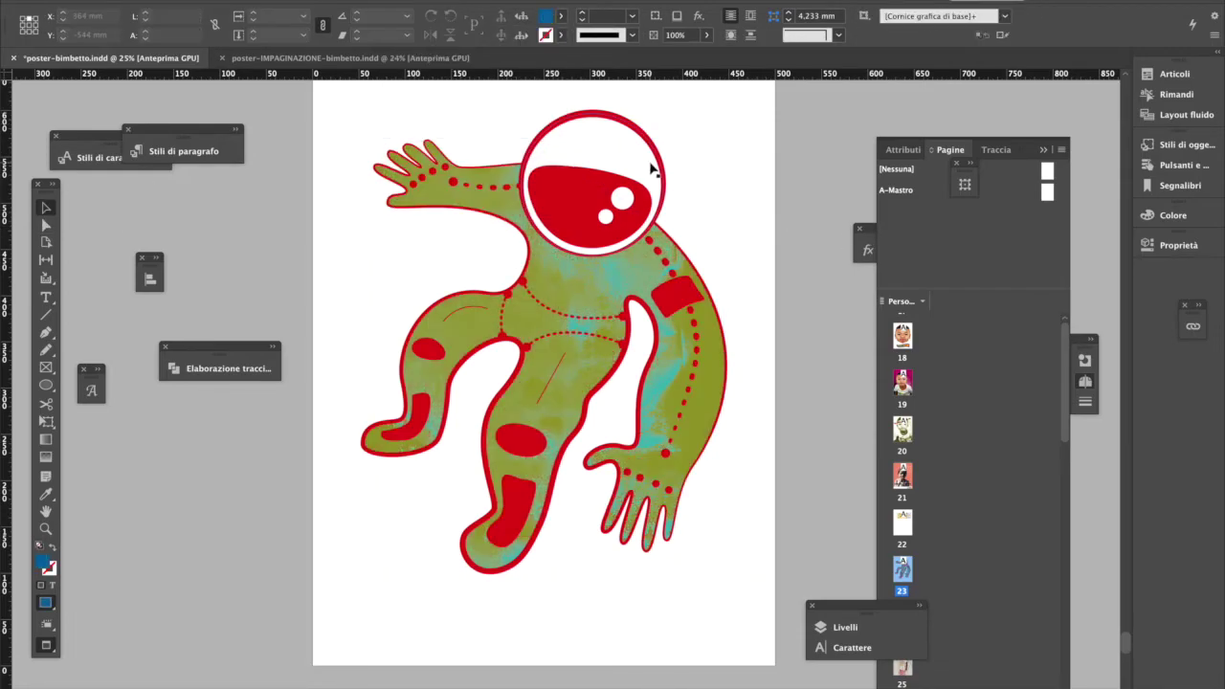
pyautogui.click(287, 0)
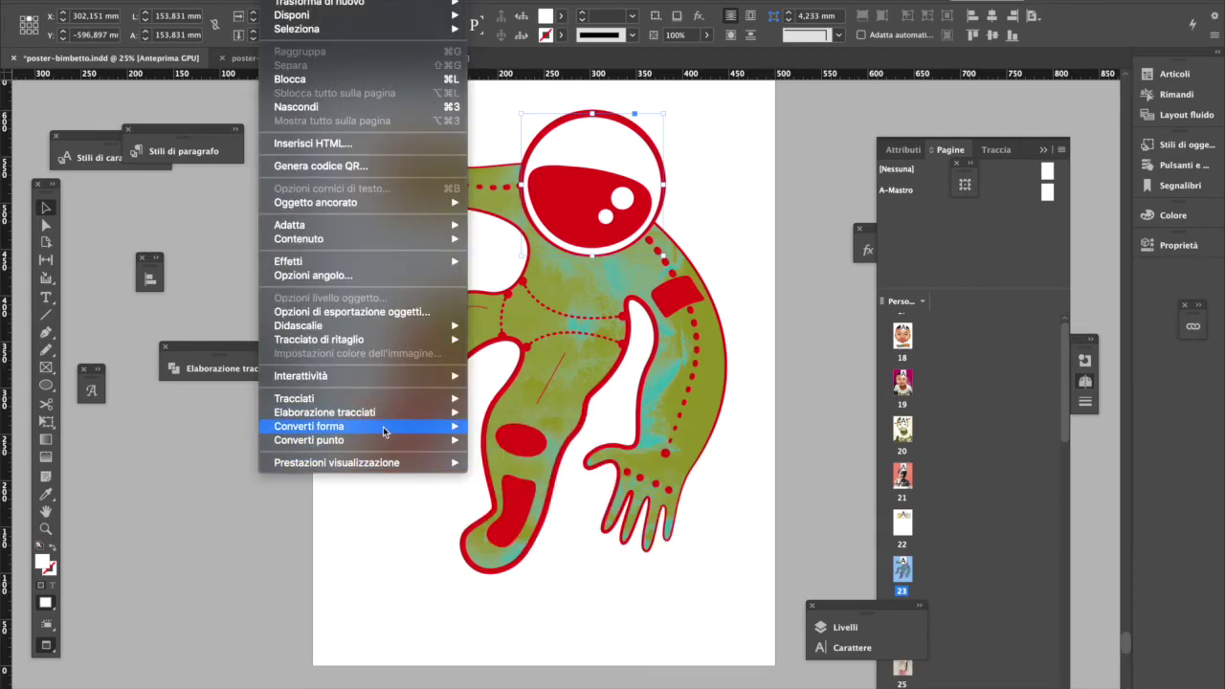
# Step: Place fondo sporcobn.tif in the helmet, tint it teal and scale it to 50%
pyautogui.click(663, 196)
pyautogui.click(105, 0)
pyautogui.moveTo(163, 294)
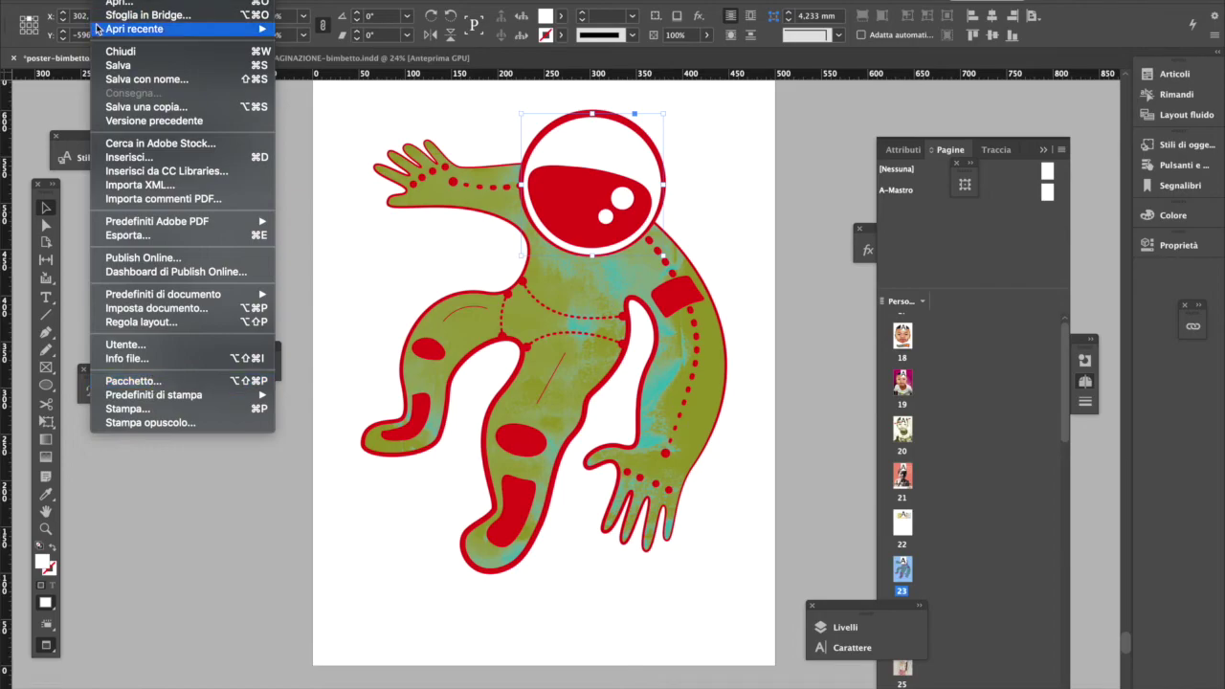
pyautogui.click(151, 158)
pyautogui.click(371, 254)
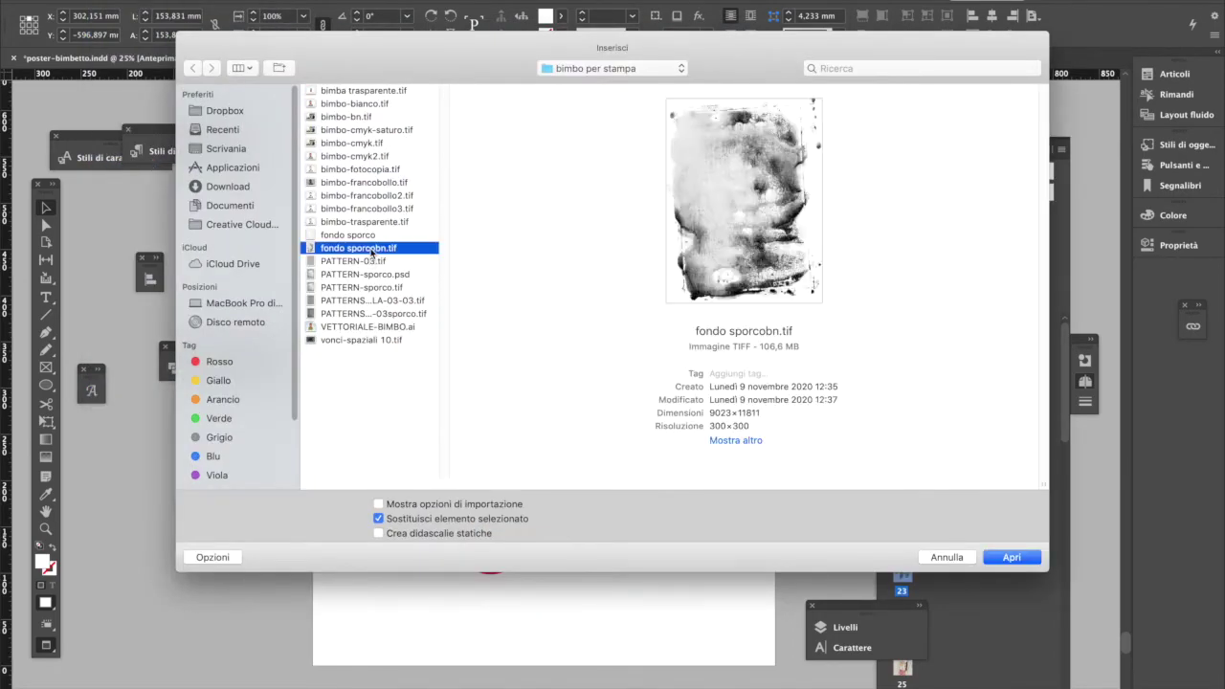
pyautogui.click(995, 559)
pyautogui.press('a')
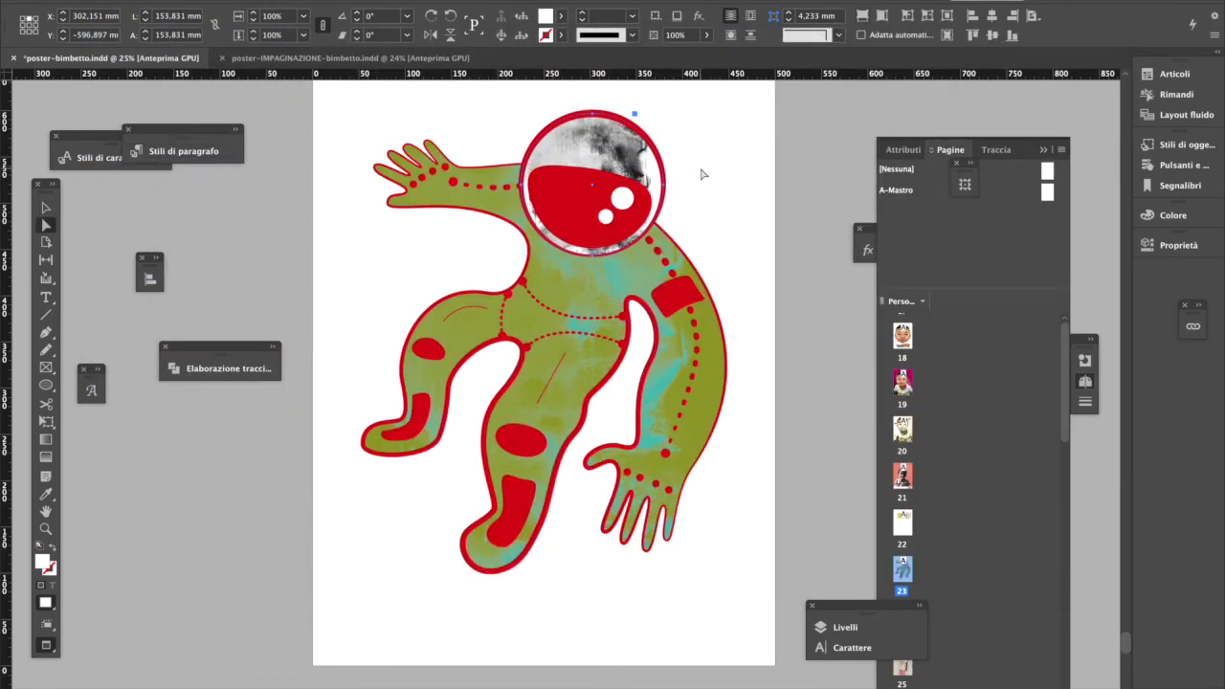
pyautogui.click(562, 17)
pyautogui.click(459, 125)
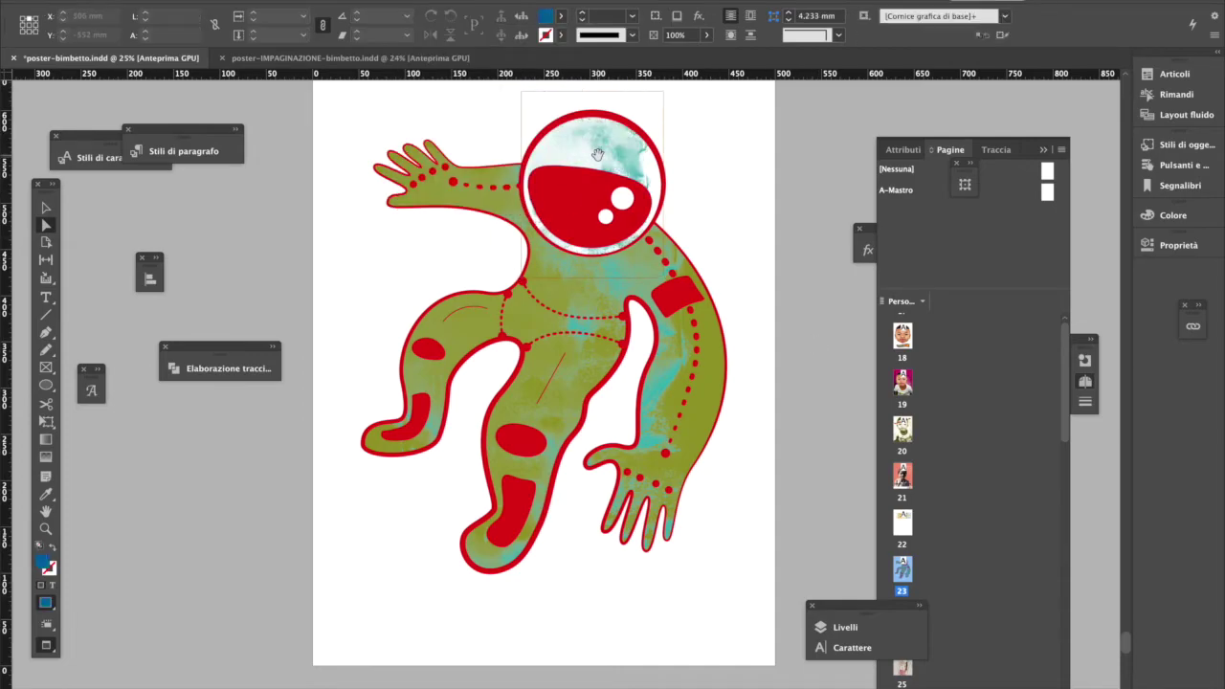
pyautogui.click(302, 16)
pyautogui.click(287, 142)
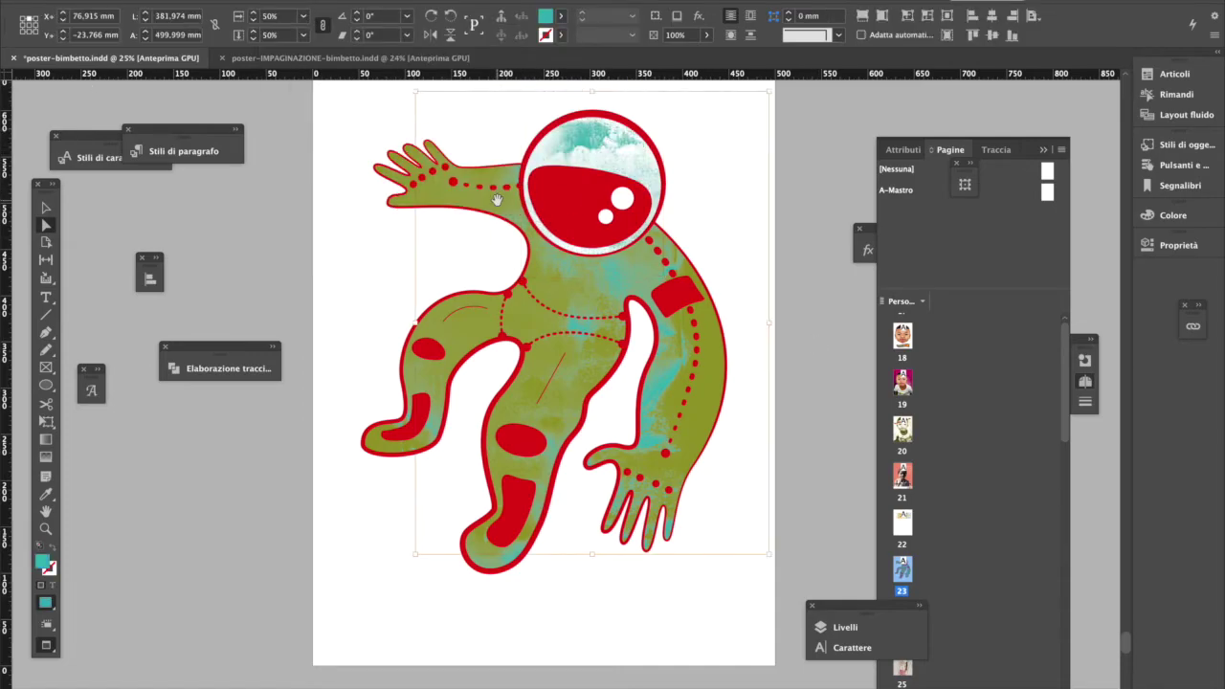
# Step: Tint the body texture white (Carta), scale 75%, and fill the frame proportionally
pyautogui.click(672, 382)
pyautogui.click(562, 16)
pyautogui.click(432, 93)
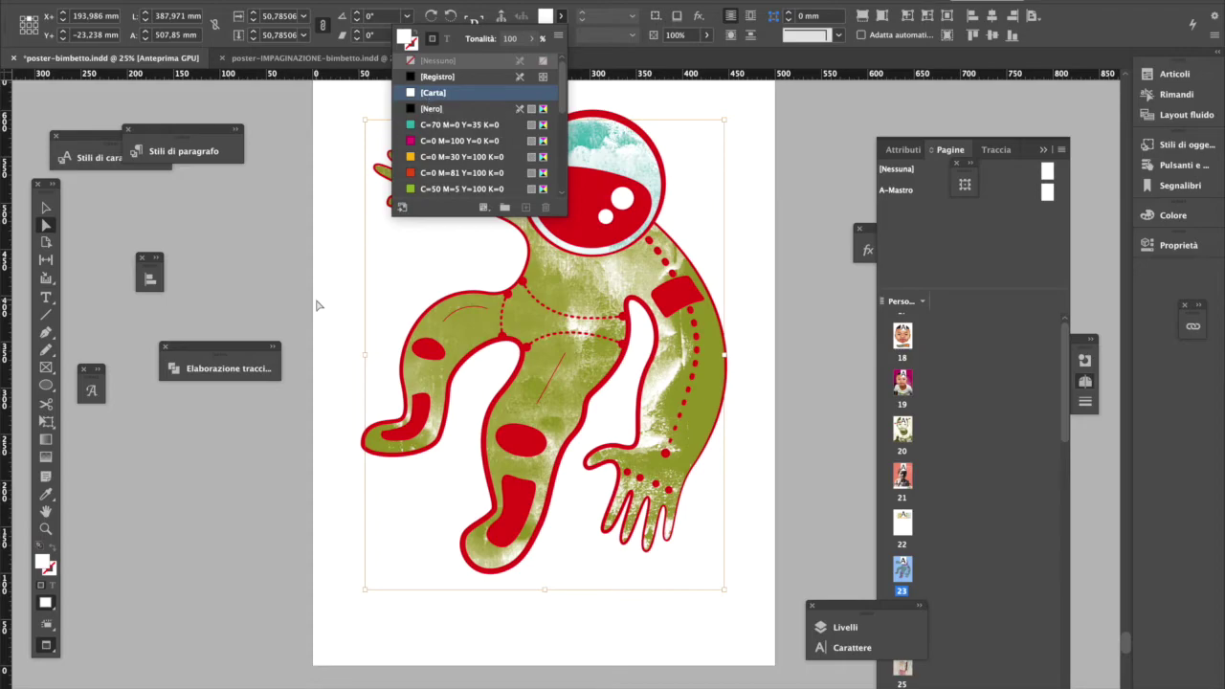
pyautogui.click(302, 17)
pyautogui.click(287, 124)
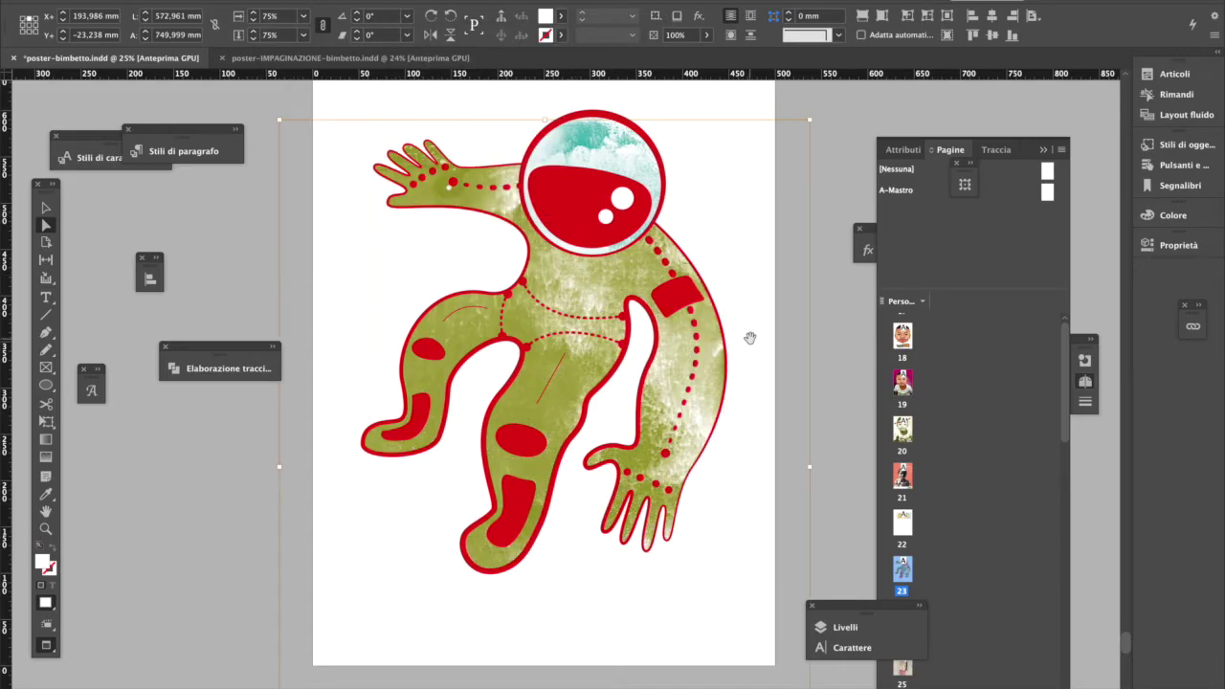
pyautogui.click(860, 18)
# Step: Select the red leg patches together with the red armband
pyautogui.click(46, 208)
pyautogui.click(521, 441)
pyautogui.keyDown('shift'); pyautogui.click(710, 308); pyautogui.keyUp('shift')
pyautogui.click(114, 0)
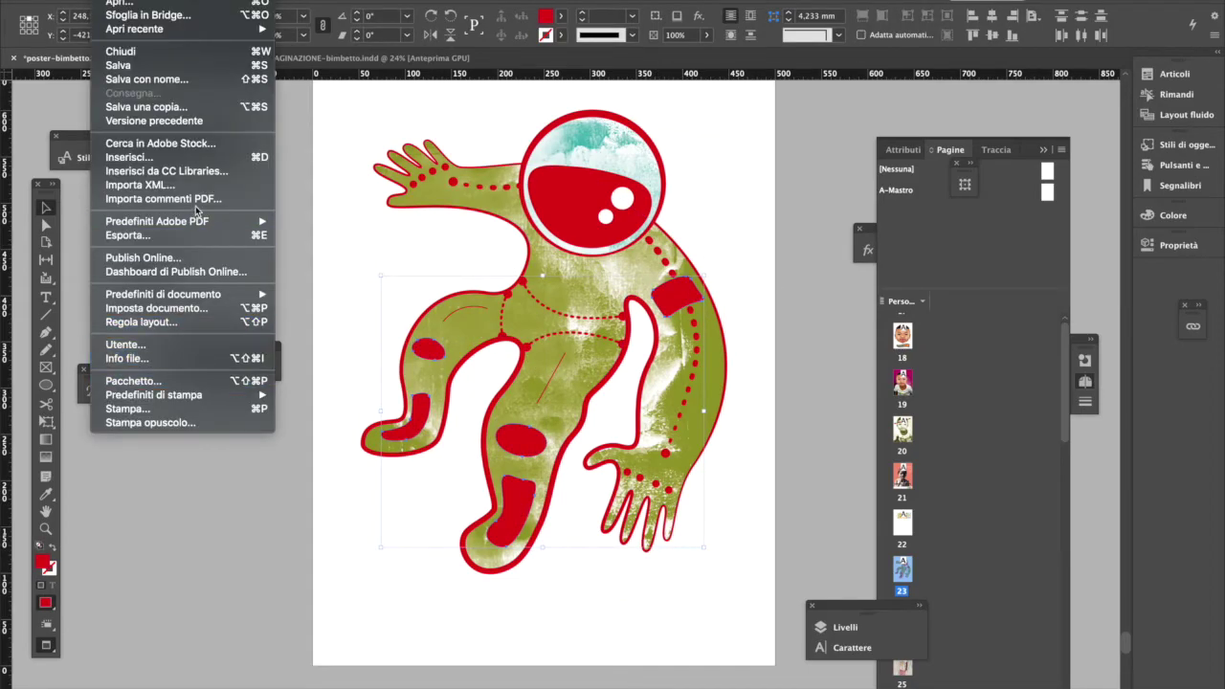
# Step: Place PATTERN-sporco.tif inside the selected red patches
pyautogui.click(202, 159)
pyautogui.click(370, 290)
pyautogui.click(1038, 561)
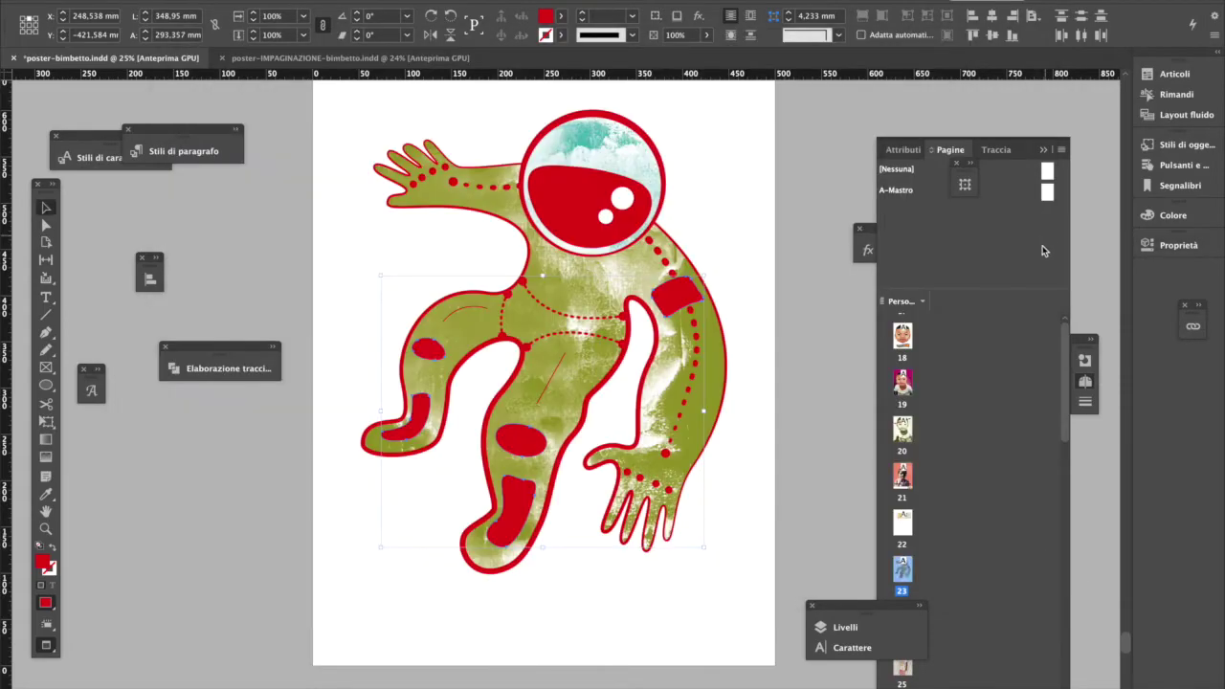
pyautogui.click(268, 372)
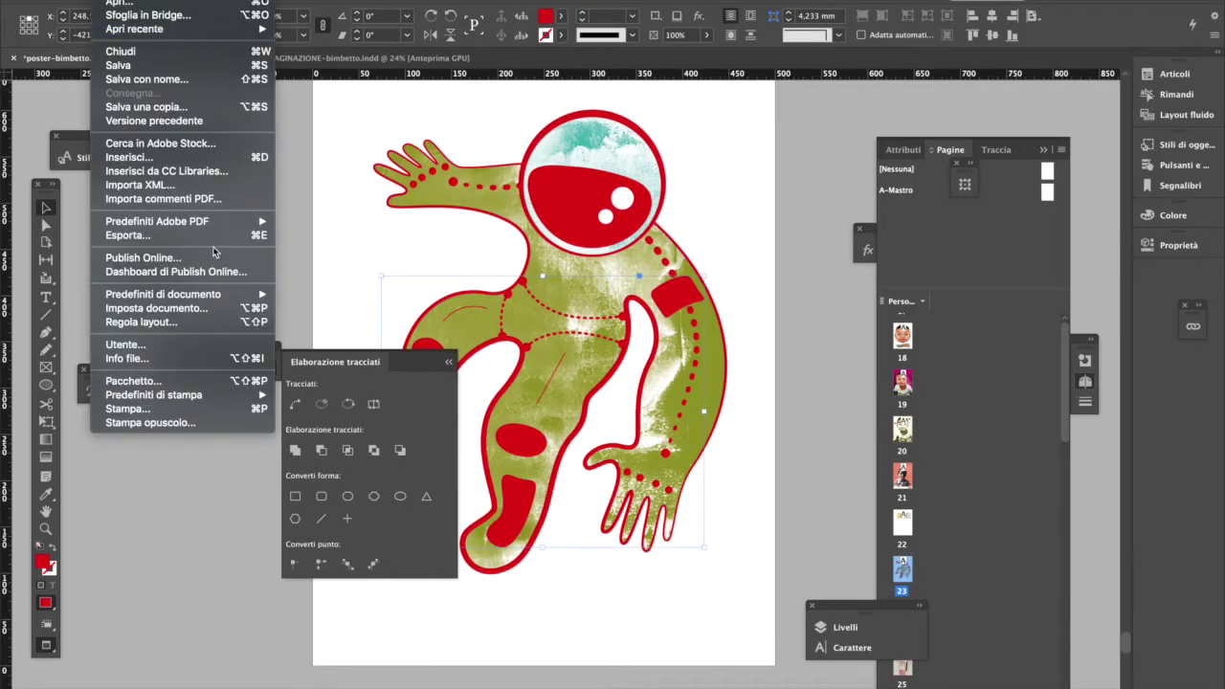
pyautogui.click(203, 156)
pyautogui.click(353, 287)
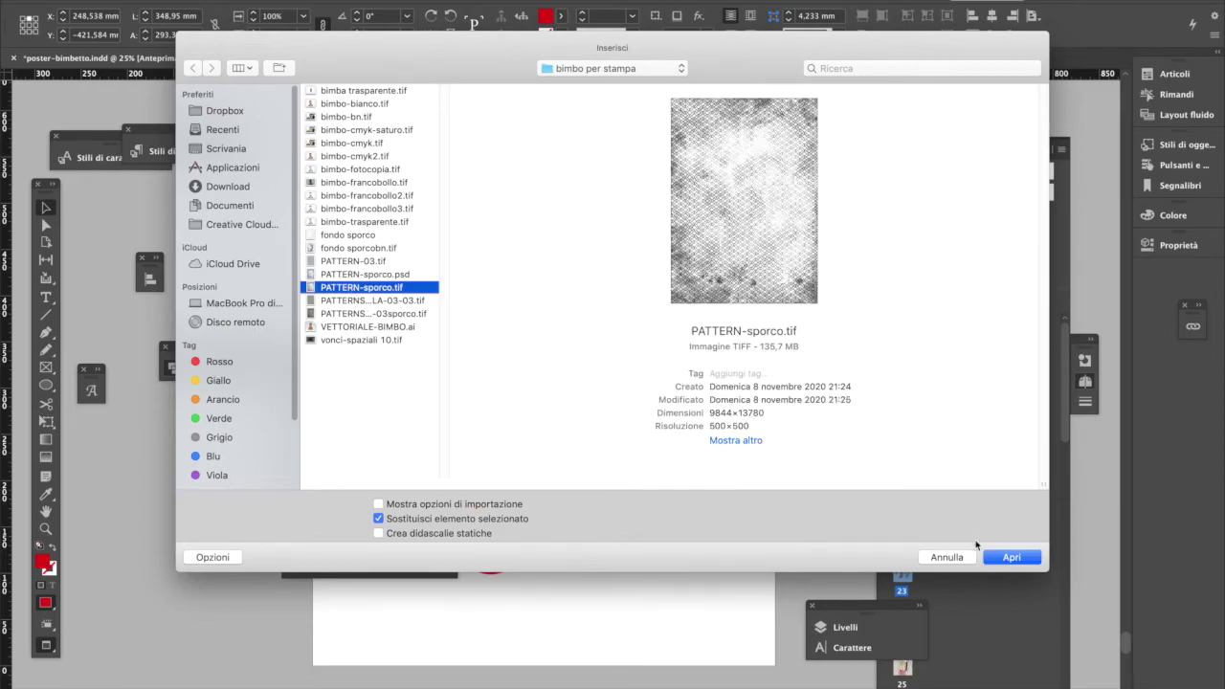
pyautogui.click(1011, 557)
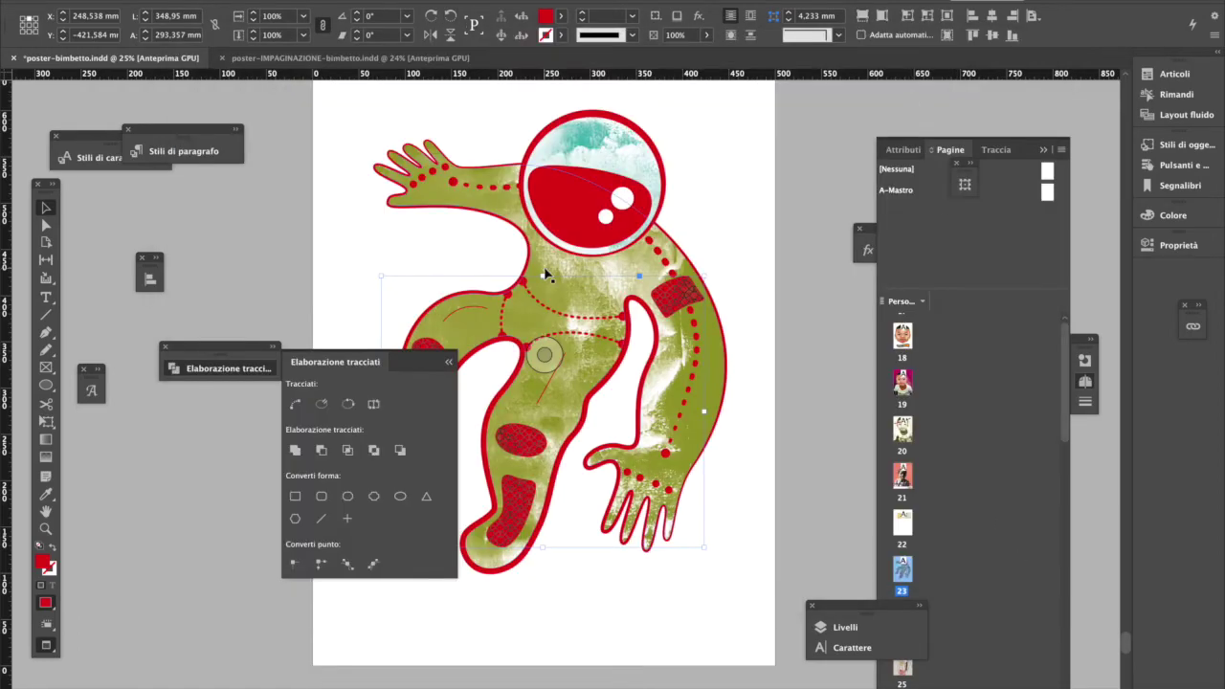
# Step: Tint the patches and their pattern image blue
pyautogui.click(560, 15)
pyautogui.click(463, 91)
pyautogui.click(46, 228)
pyautogui.click(560, 16)
pyautogui.click(445, 103)
pyautogui.click(749, 429)
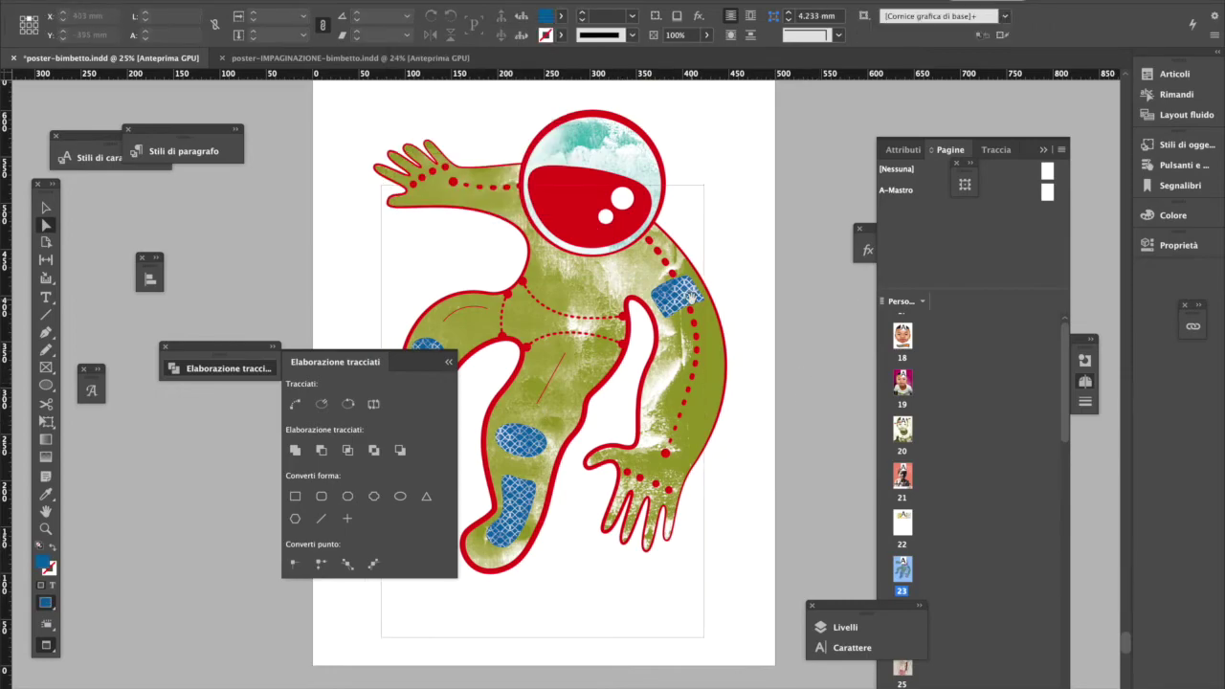
pyautogui.click(708, 364)
pyautogui.click(561, 15)
pyautogui.click(468, 141)
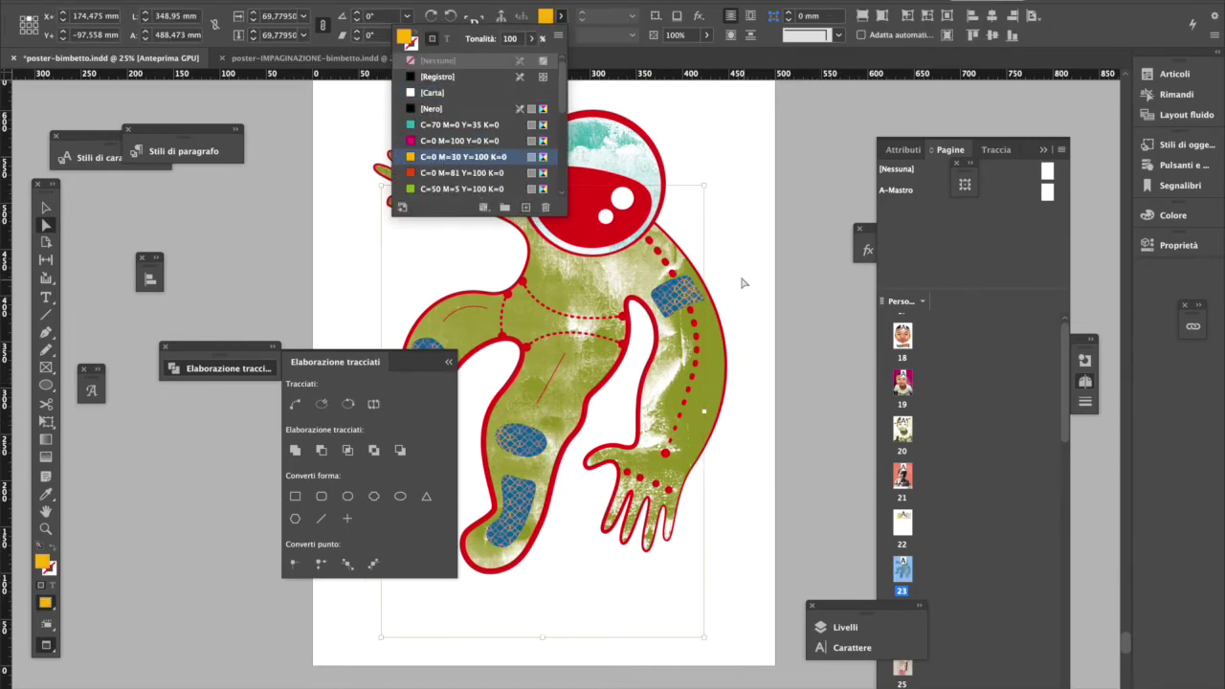
pyautogui.click(336, 400)
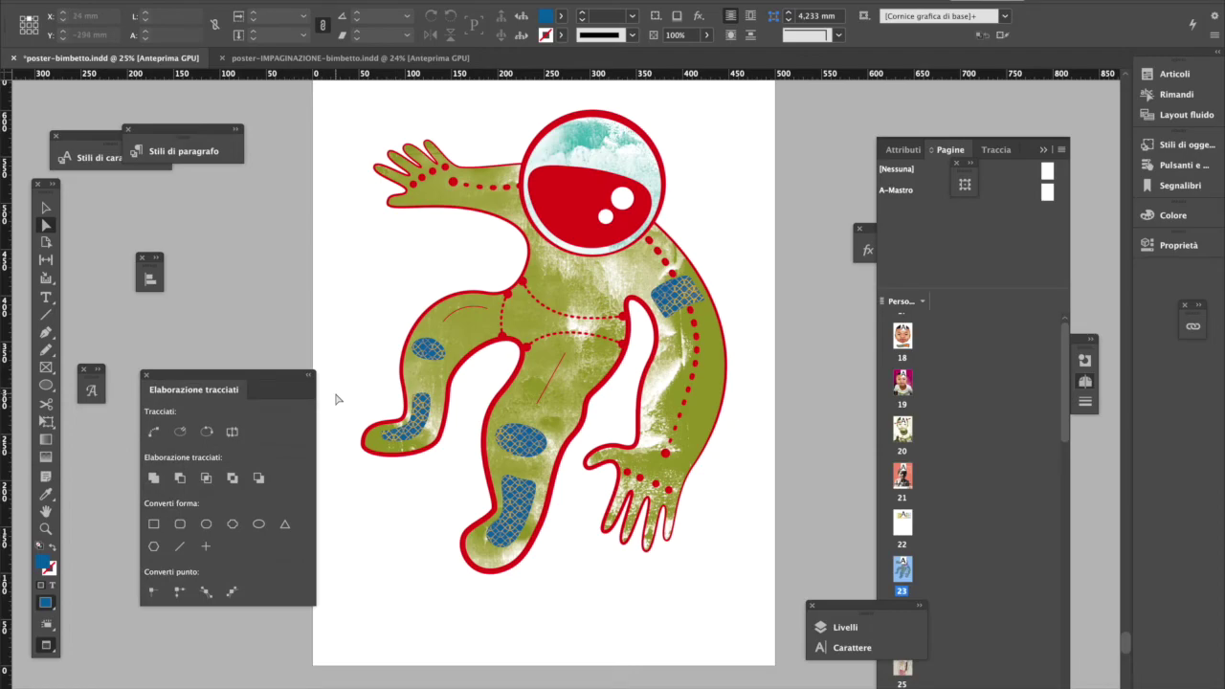
# Step: Apply the yellow swatch to the body frame, then remove its solid fill
pyautogui.press('v')
pyautogui.click(544, 355)
pyautogui.click(545, 15)
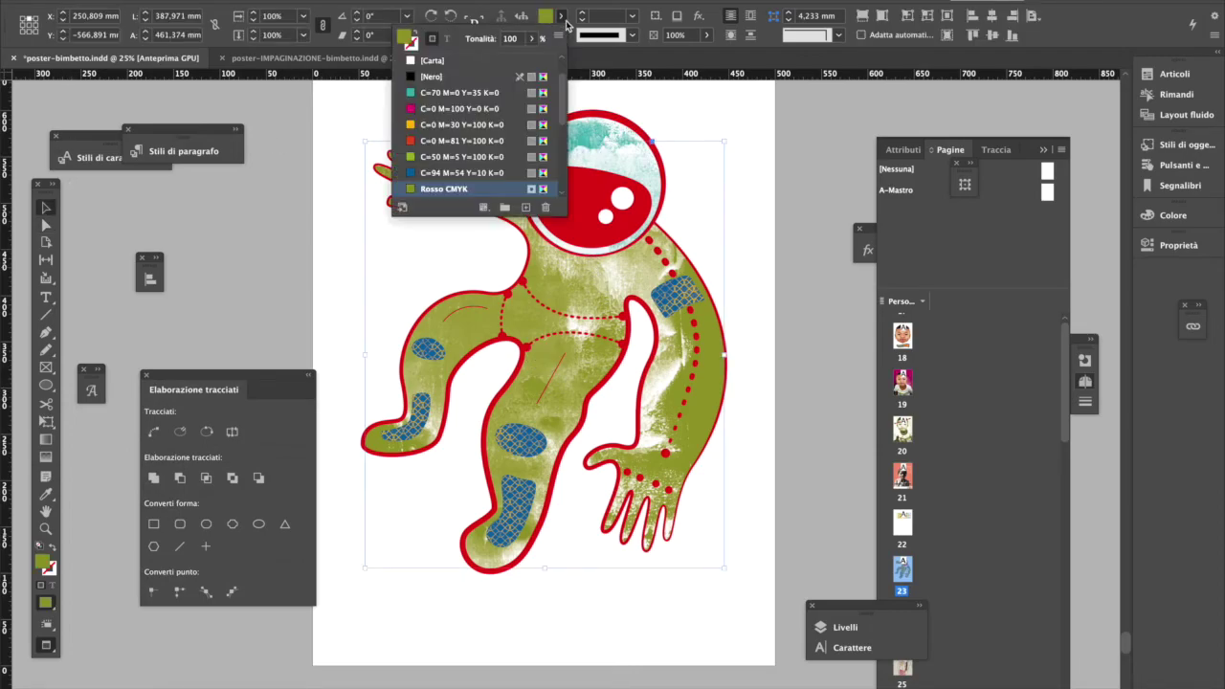
pyautogui.click(466, 125)
pyautogui.scroll(1, 466, 134)
pyautogui.click(437, 60)
# Step: Tint the body texture image yellow-orange (C=0 M=30 Y=100 K=0)
pyautogui.press('a')
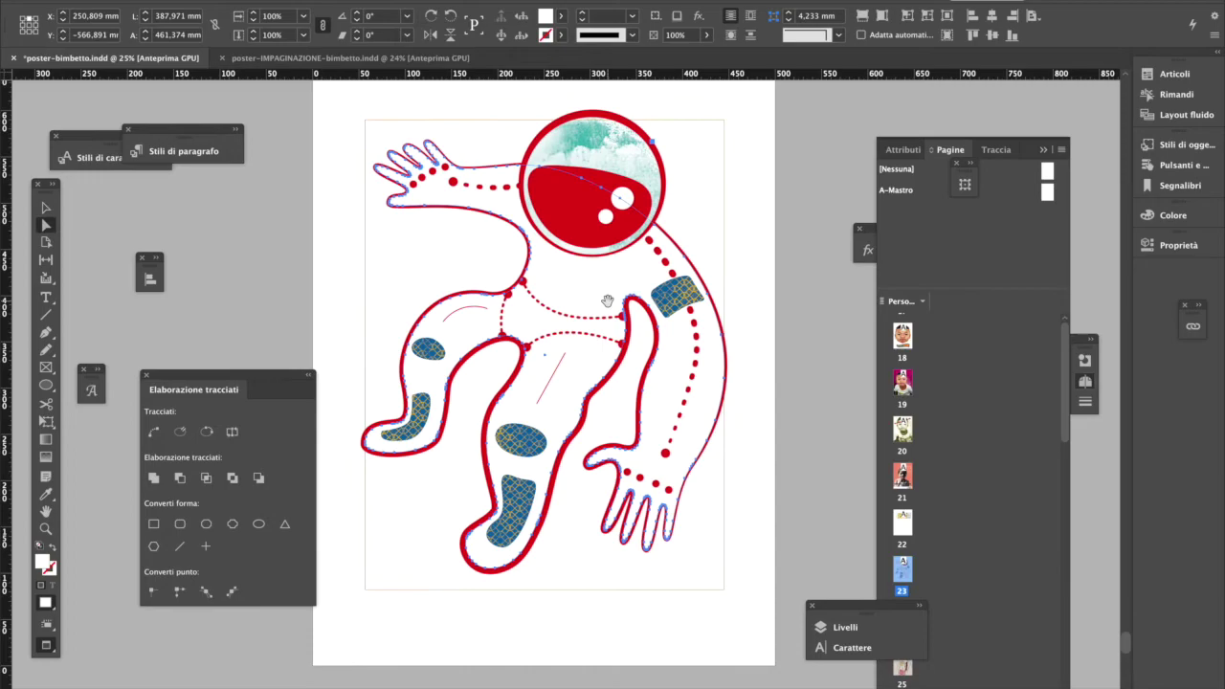
pyautogui.click(606, 301)
pyautogui.click(561, 15)
pyautogui.click(462, 158)
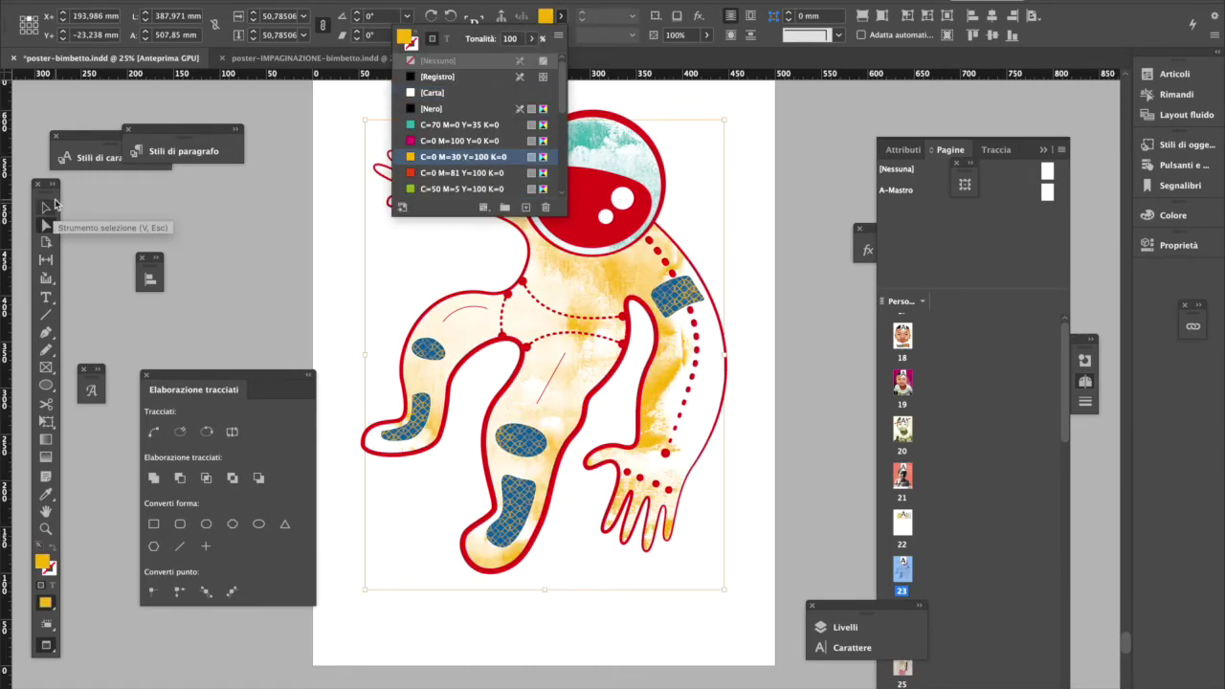
pyautogui.click(46, 207)
pyautogui.click(214, 343)
pyautogui.hotkey('ctrl', '-')
pyautogui.hotkey('ctrl', '+')
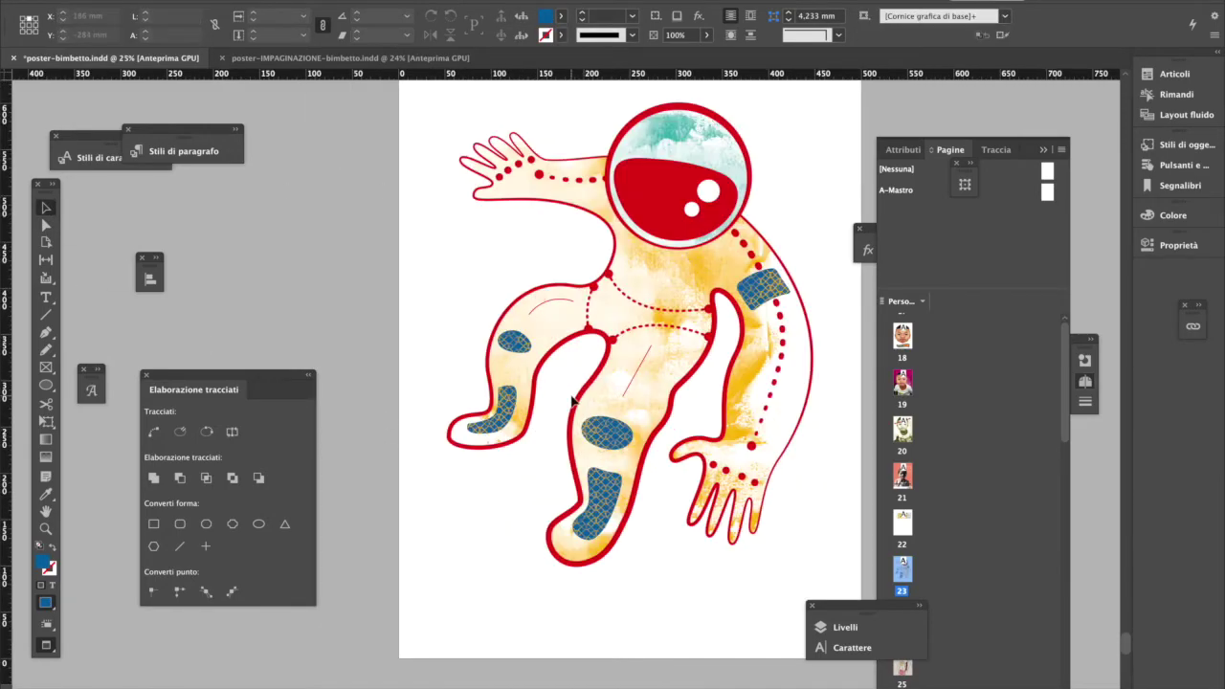
# Step: Rotate the body texture 90° and scale it to 90%
pyautogui.doubleClick(765, 354)
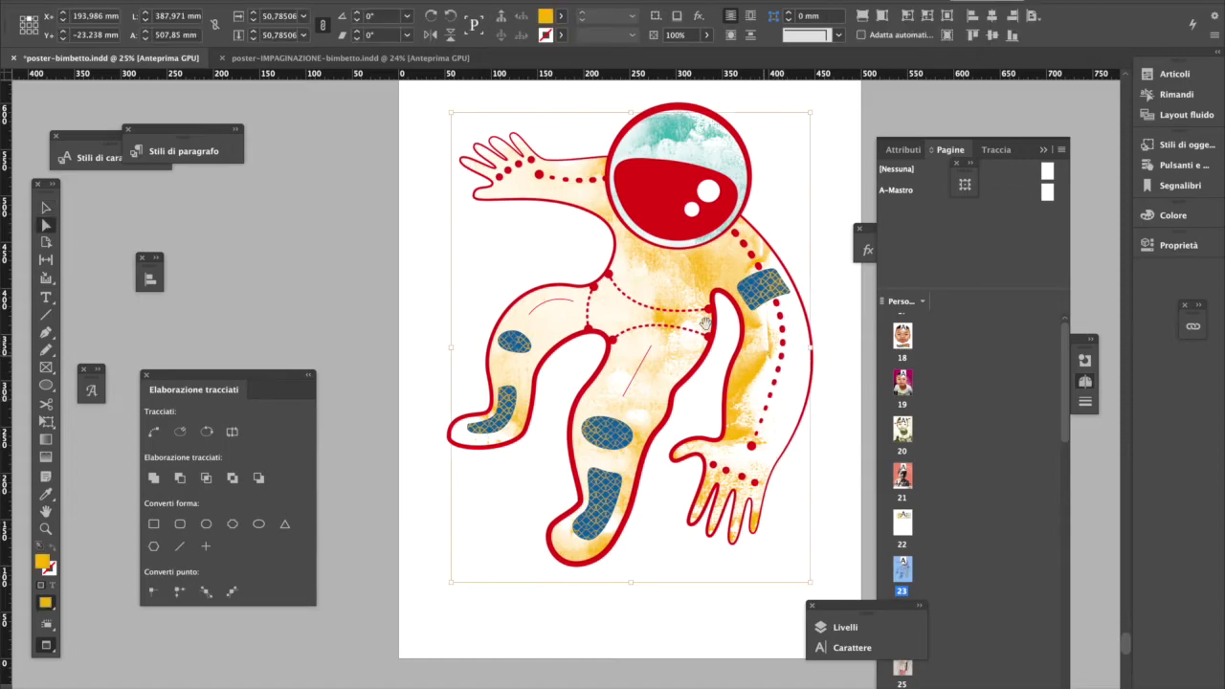
pyautogui.click(406, 16)
pyautogui.click(406, 200)
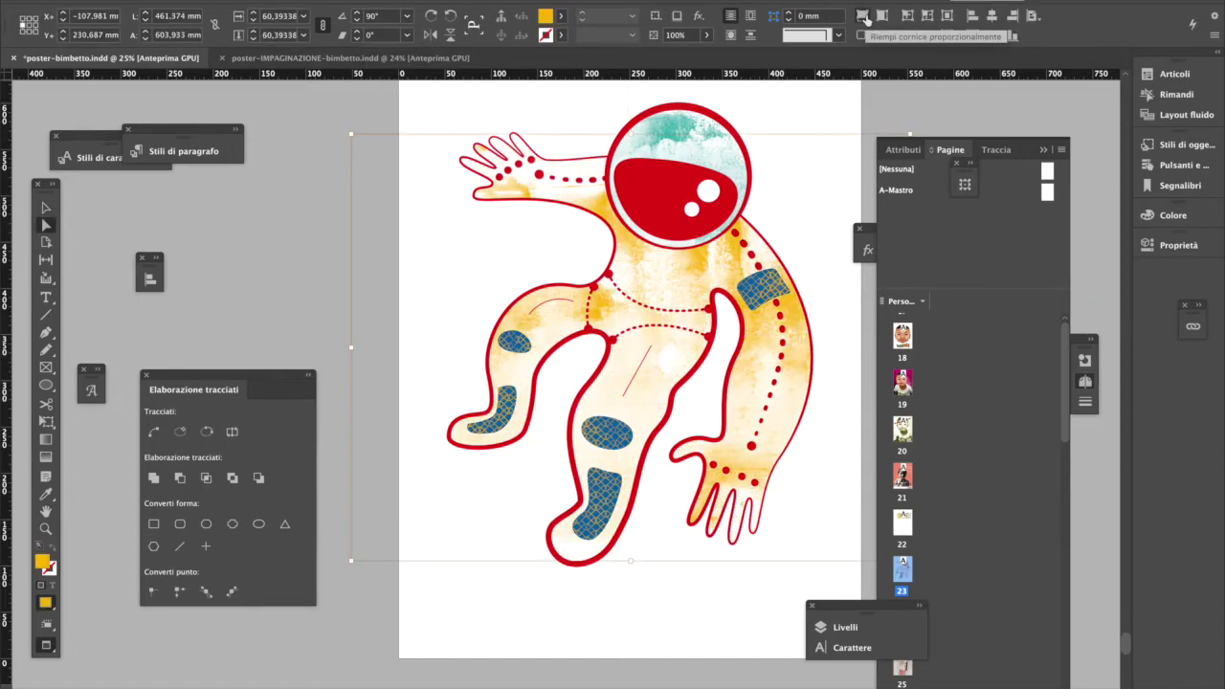
pyautogui.click(669, 276)
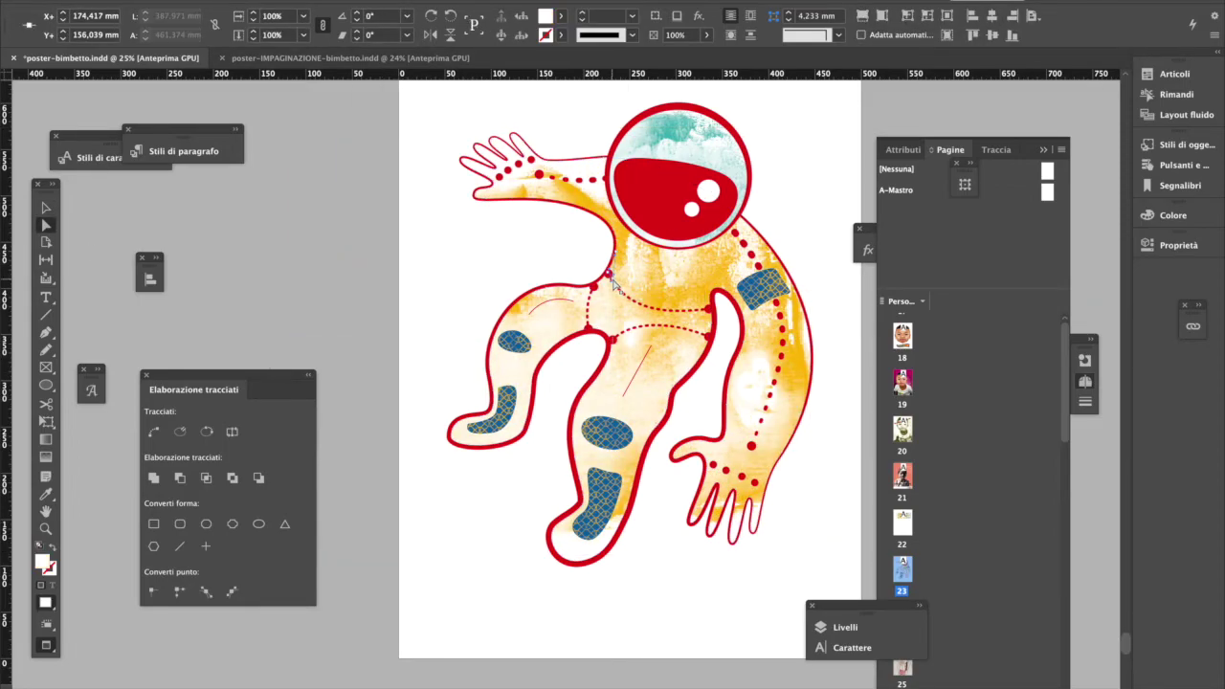
pyautogui.click(634, 274)
pyautogui.click(304, 16)
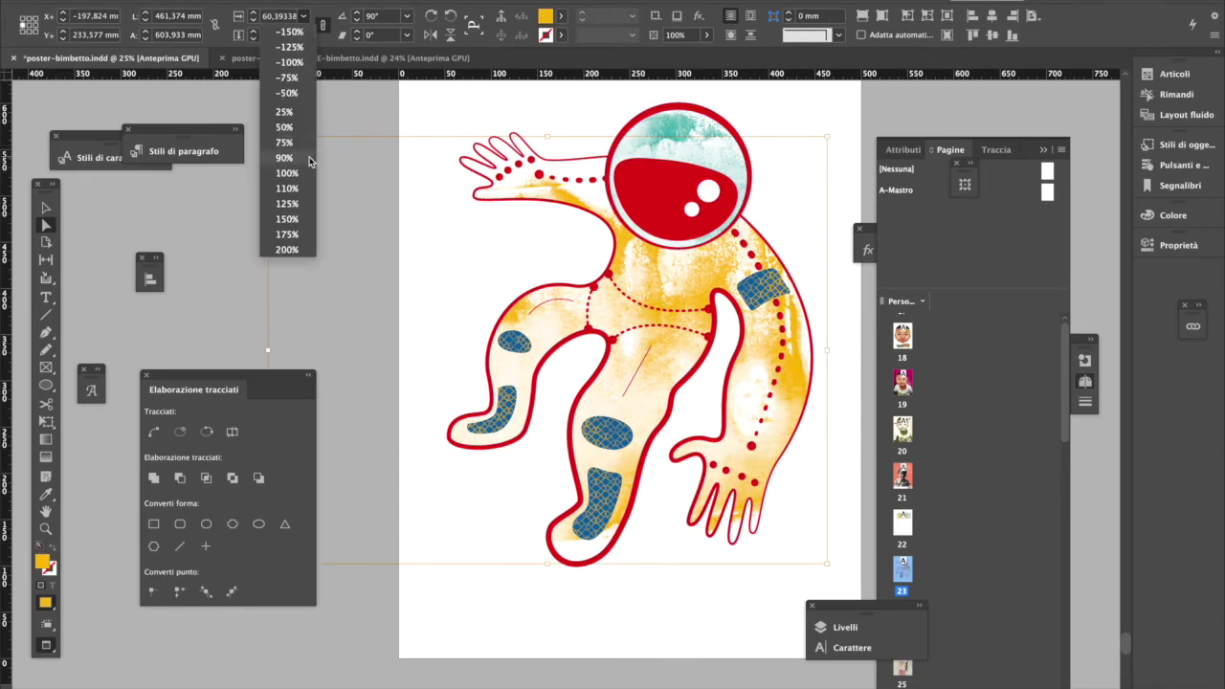
pyautogui.click(285, 158)
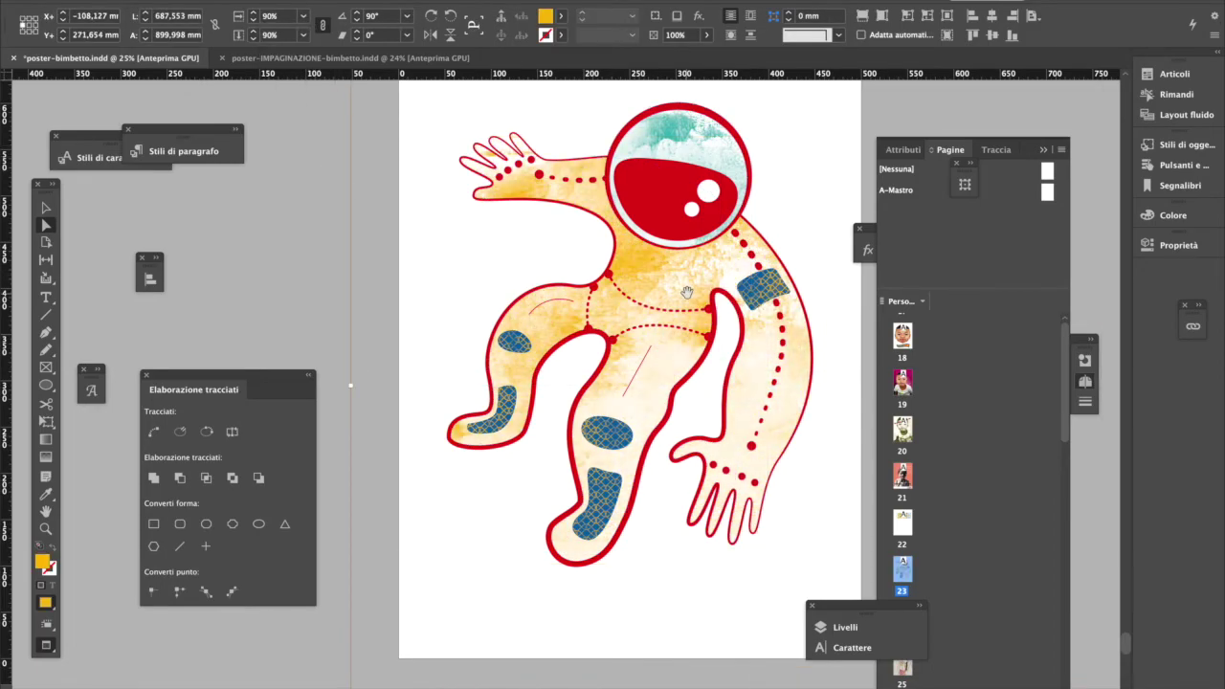
pyautogui.click(415, 290)
pyautogui.hotkey('ctrl', '-')
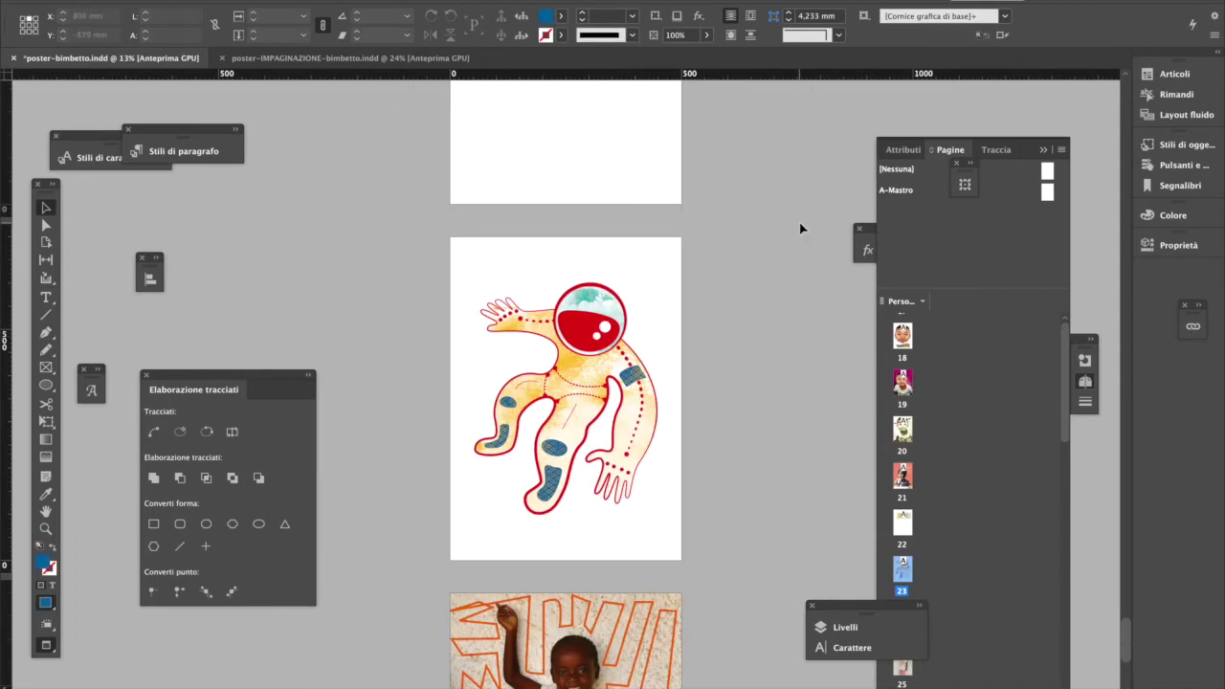
# Step: Zoom in and direct-select the blue arm patch's texture inside the astronaut frame
pyautogui.hotkey('ctrl', '=')
pyautogui.rightClick(649, 371)
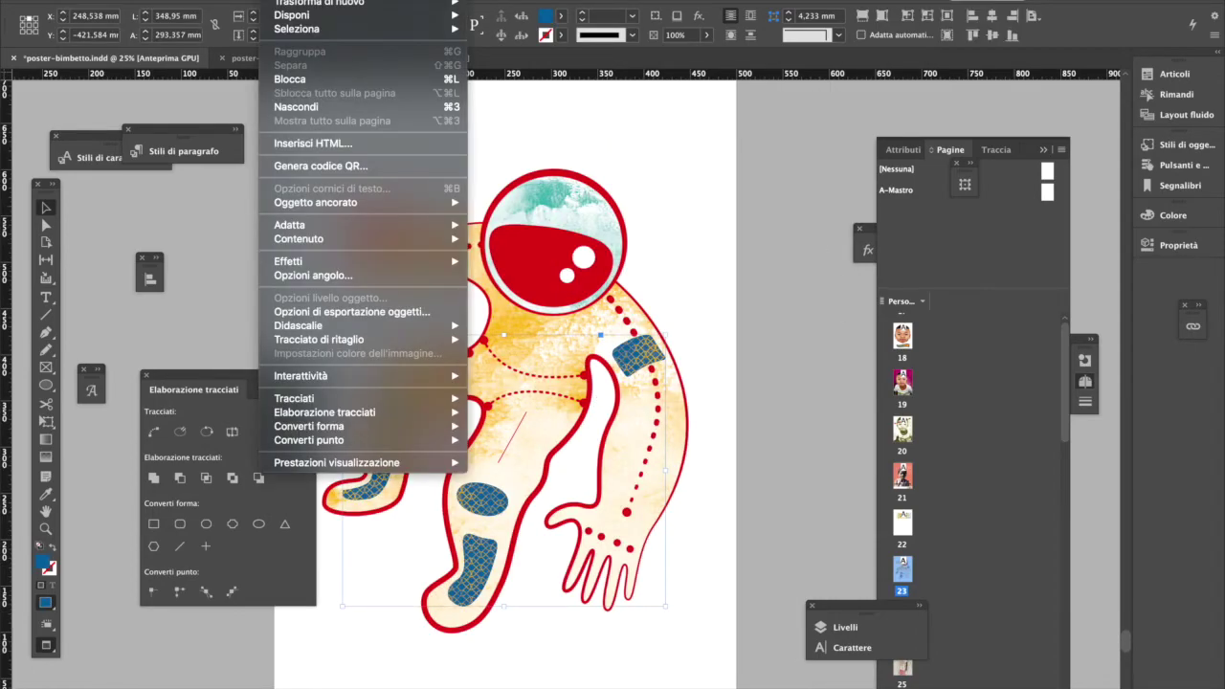
pyautogui.click(581, 471)
pyautogui.press('a')
pyautogui.click(636, 354)
# Step: Scale the arm patch texture to 25%, then enlarge it to 35%
pyautogui.click(304, 16)
pyautogui.click(354, 124)
pyautogui.click(303, 16)
pyautogui.click(304, 123)
pyautogui.click(304, 16)
pyautogui.click(308, 122)
pyautogui.click(948, 16)
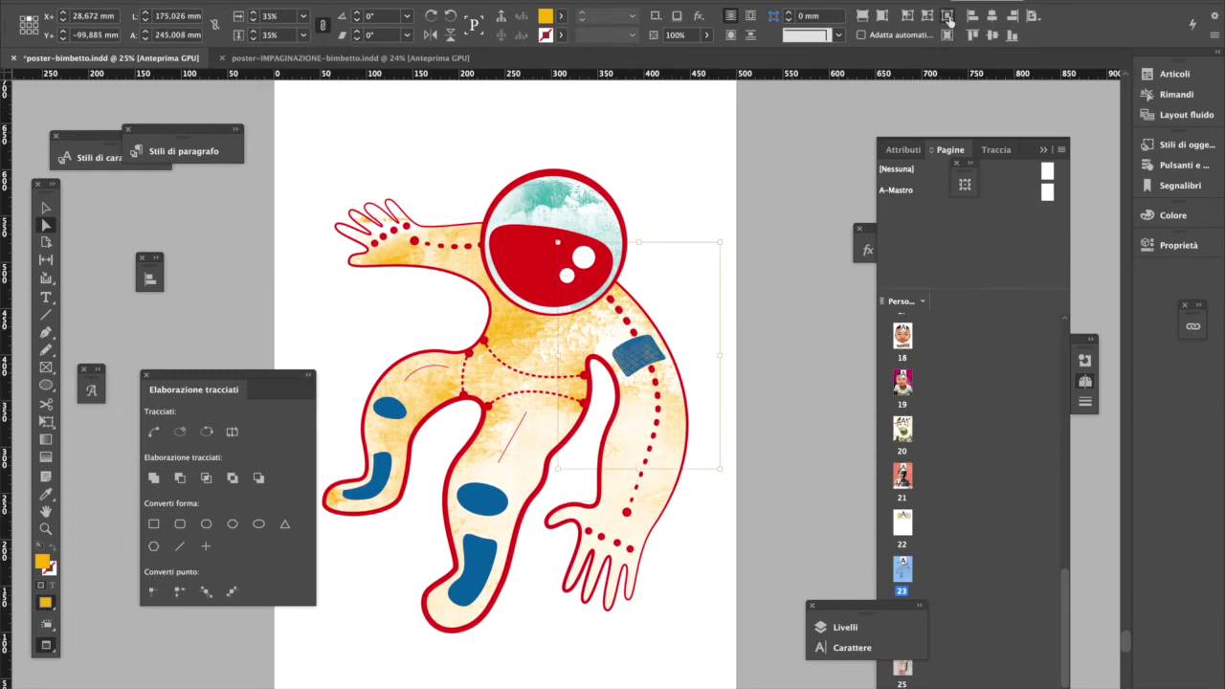
pyautogui.click(942, 110)
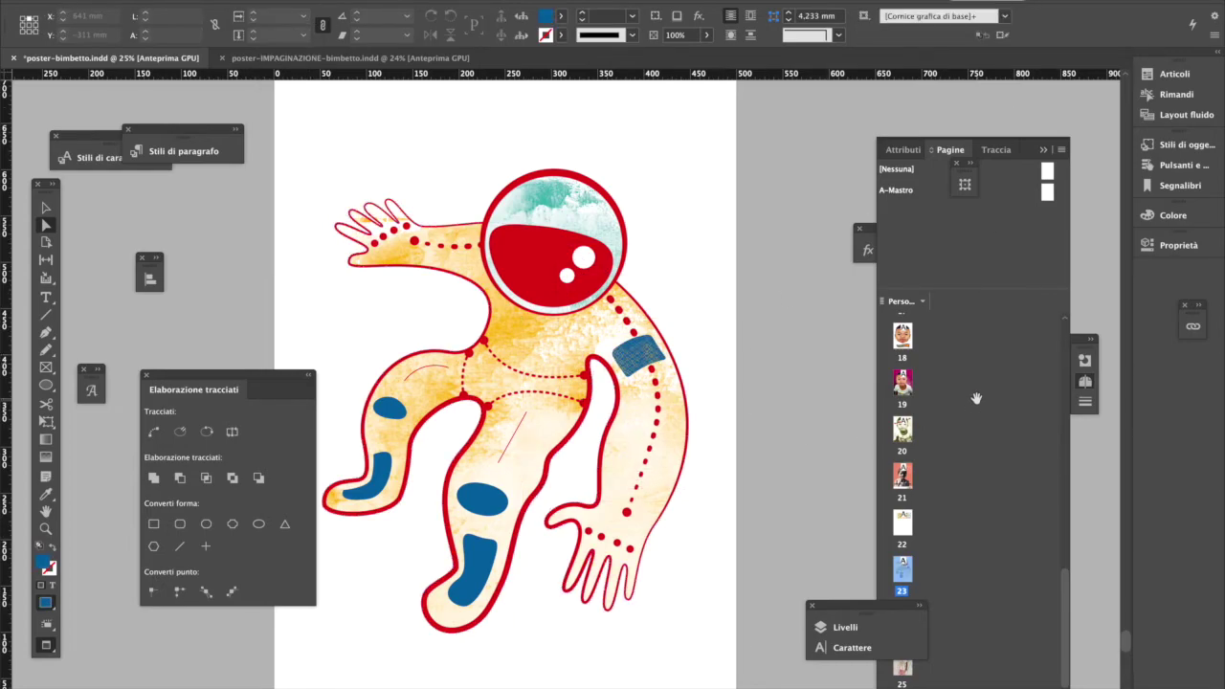
# Step: Select the red visor frame and start placing the fondo sporco texture into it
pyautogui.click(45, 207)
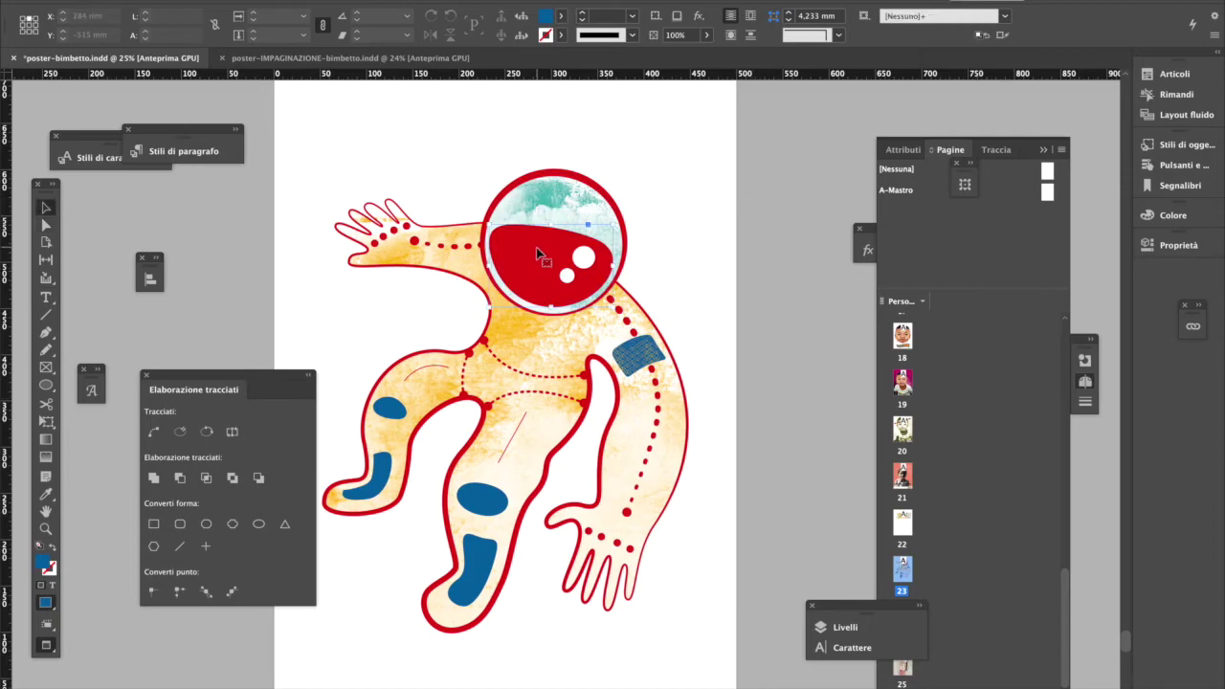
pyautogui.click(547, 258)
pyautogui.click(560, 15)
pyautogui.click(459, 172)
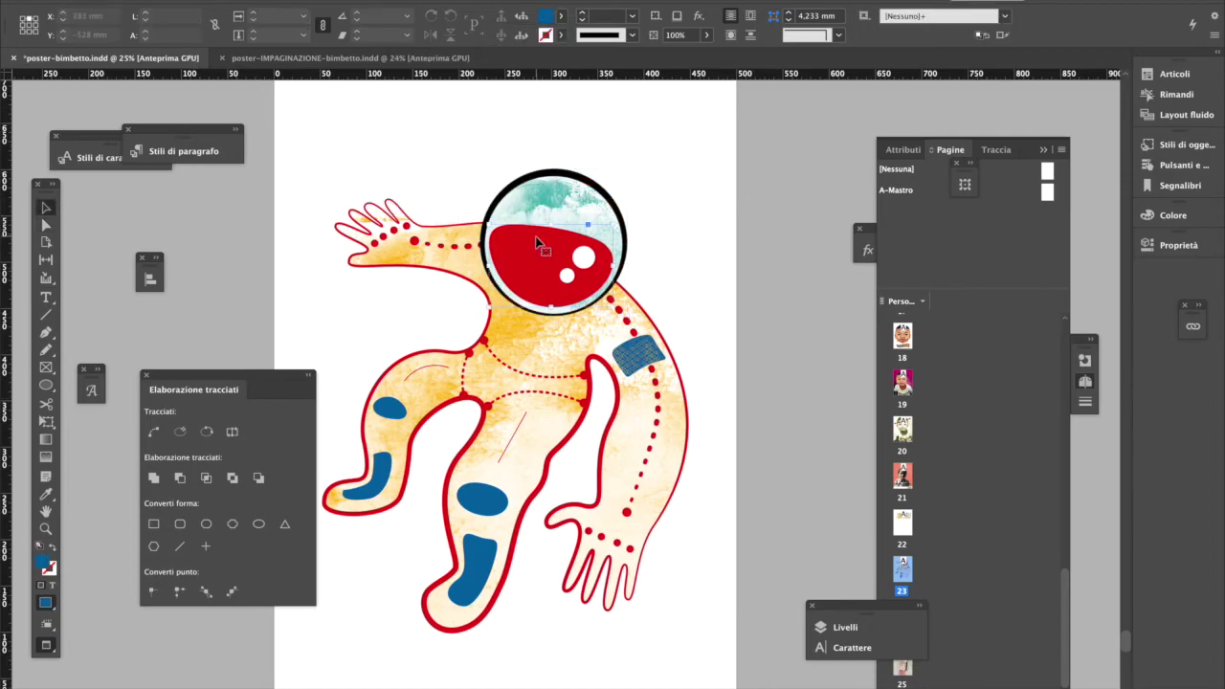
pyautogui.click(143, 158)
pyautogui.click(348, 234)
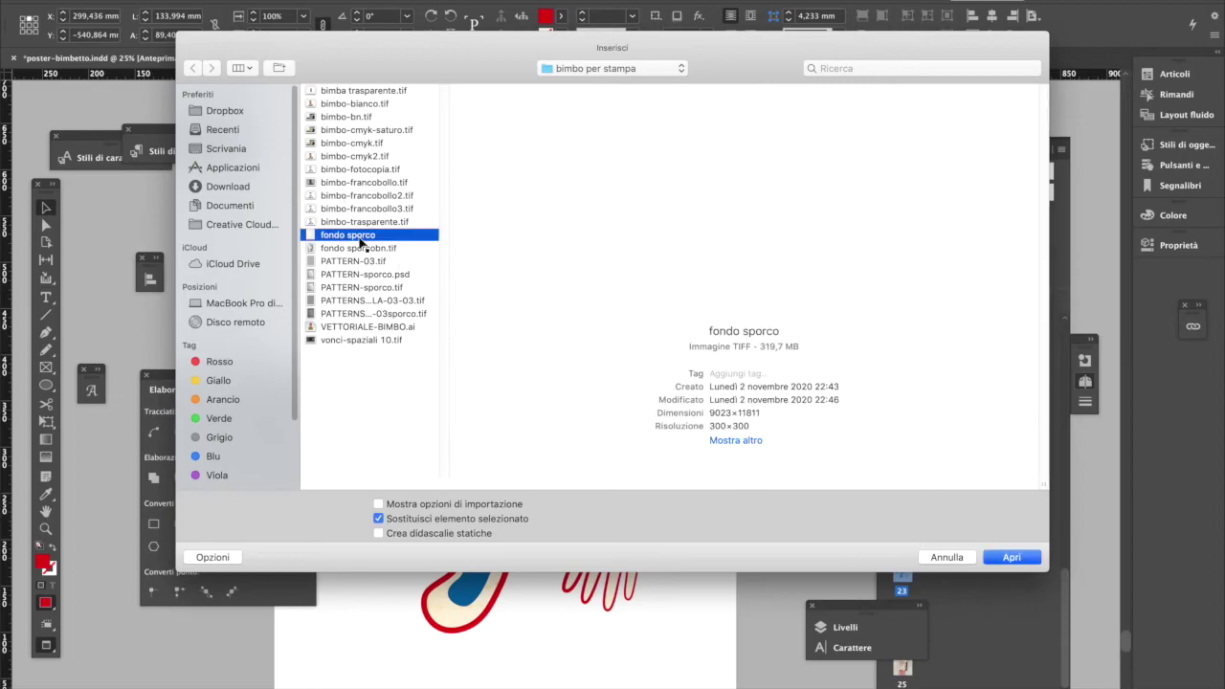
# Step: Place fondo sporcobn.tif into the visor, replacing the selected item
pyautogui.press('Return')
pyautogui.click(100, 2)
pyautogui.click(164, 159)
pyautogui.click(359, 248)
pyautogui.press('Return')
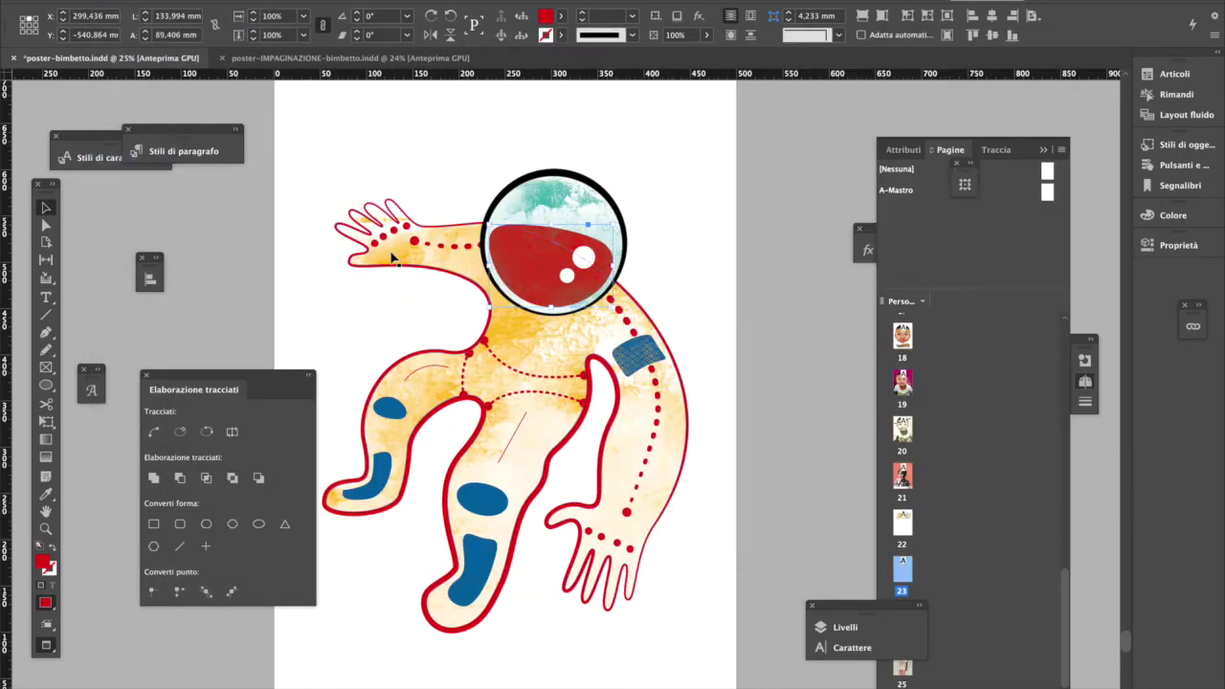
# Step: Rotate the visor texture 90° and tint it red after trying yellow and magenta
pyautogui.click(405, 16)
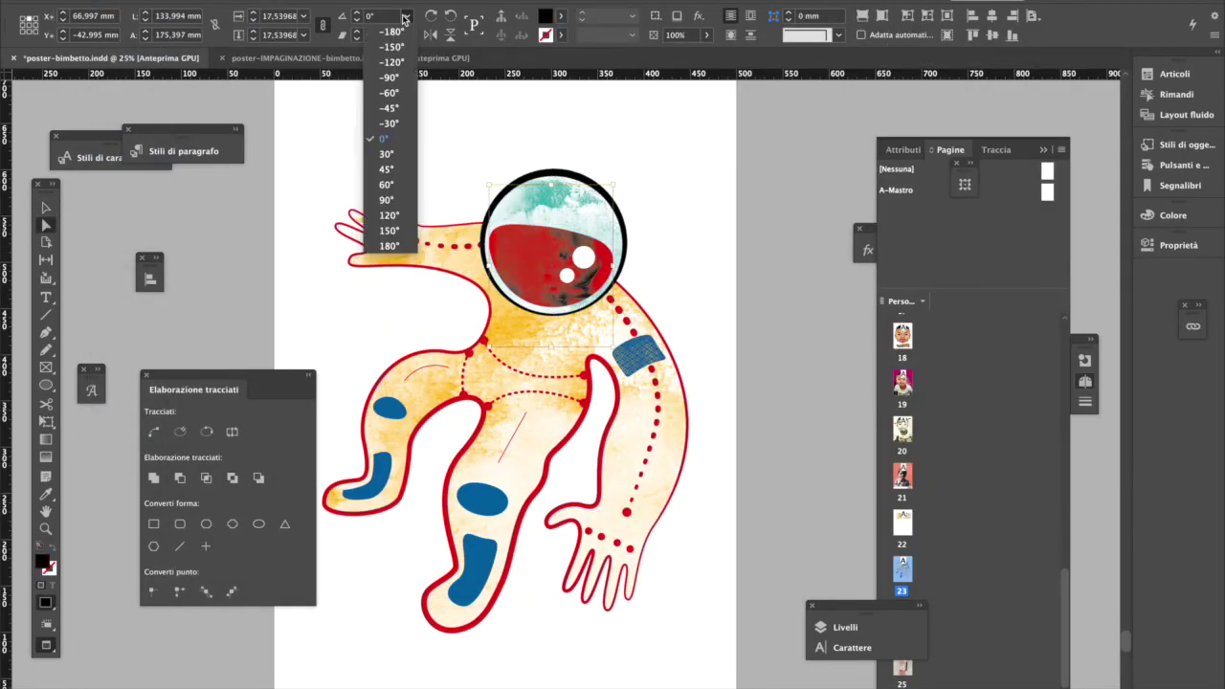
pyautogui.click(386, 200)
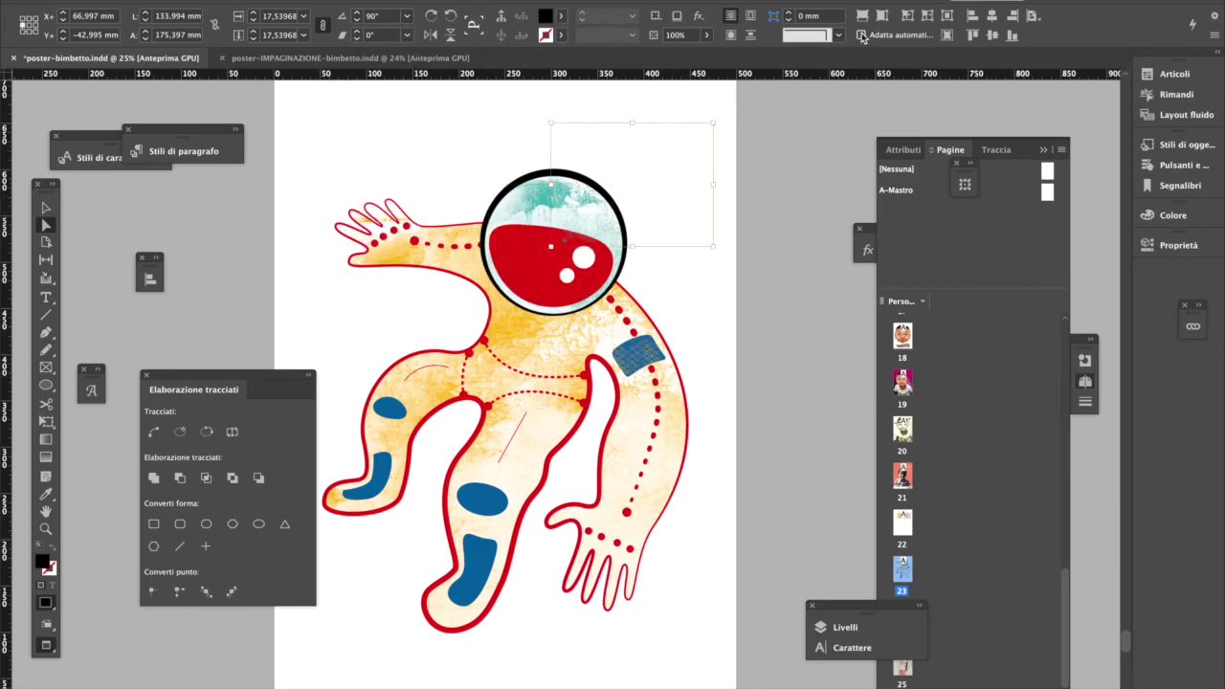
pyautogui.click(561, 16)
pyautogui.click(436, 93)
pyautogui.click(434, 159)
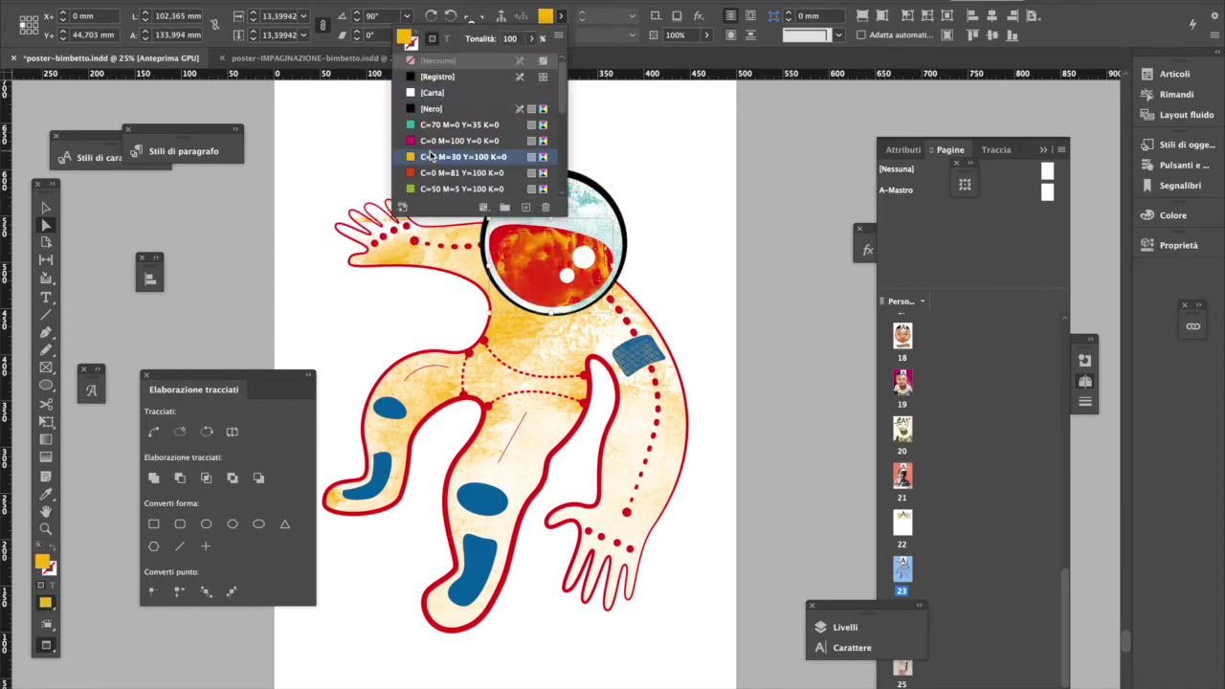
pyautogui.click(440, 141)
pyautogui.scroll(-3, 441, 177)
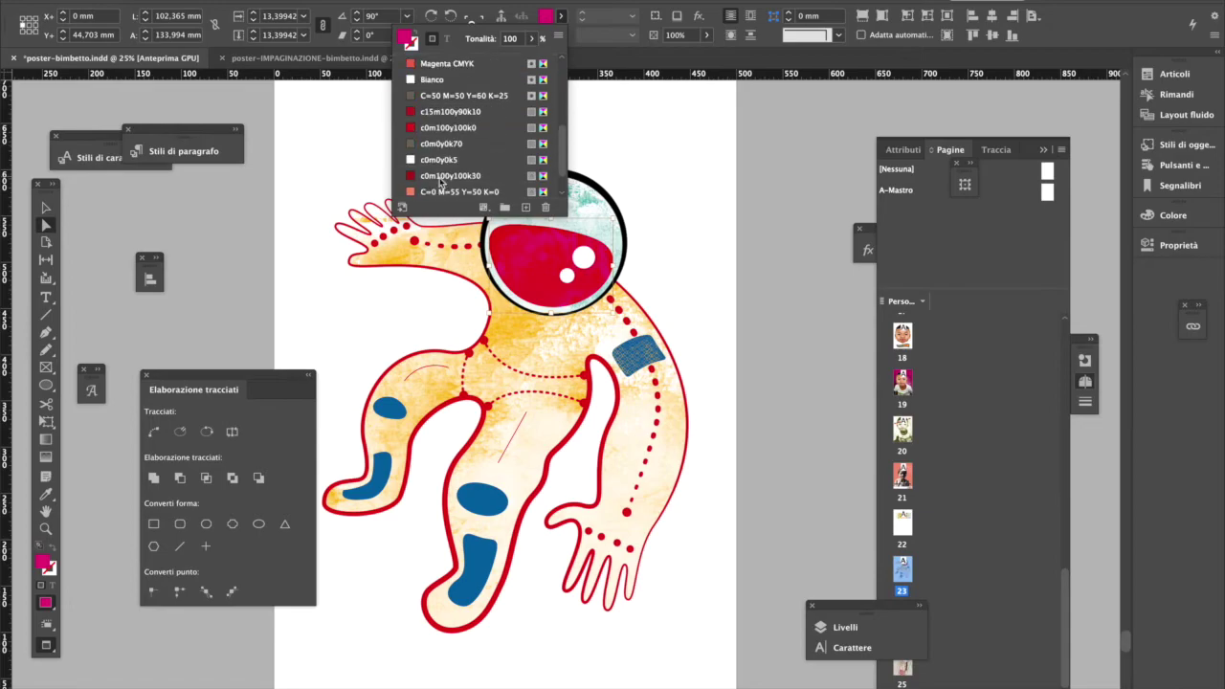
pyautogui.click(437, 190)
pyautogui.scroll(3, 436, 190)
# Step: Select the whole helmet frame and check its outline weight and colour options
pyautogui.press('v')
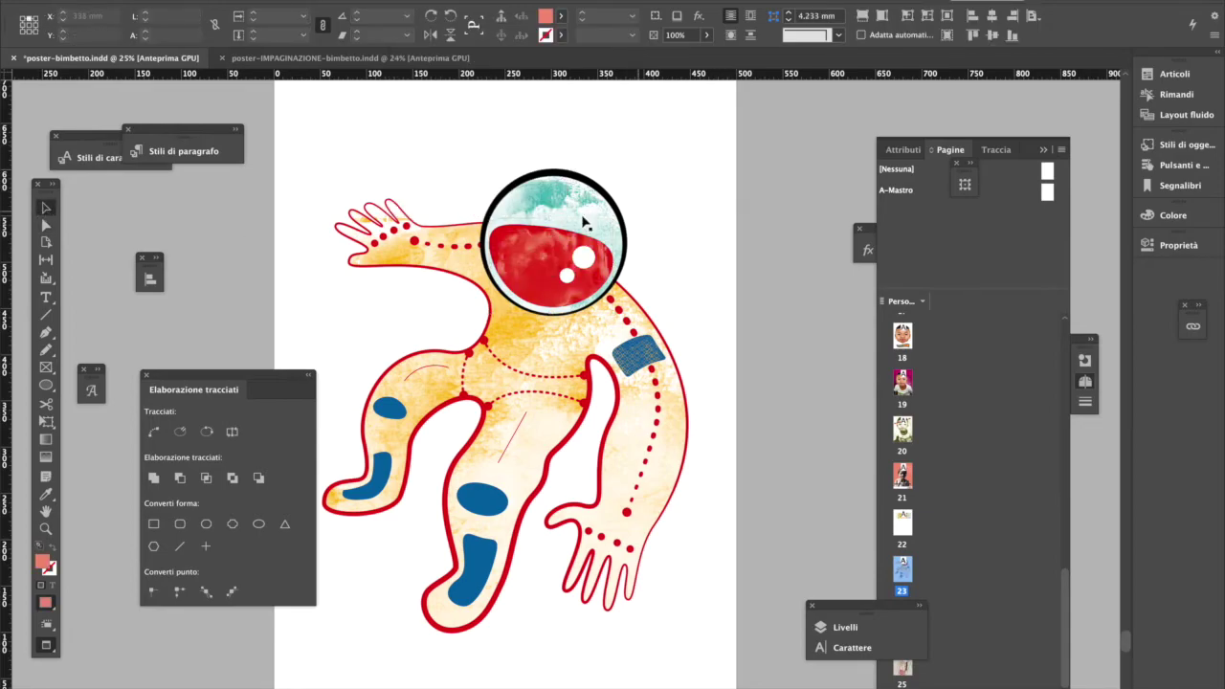
pyautogui.click(632, 16)
pyautogui.click(560, 34)
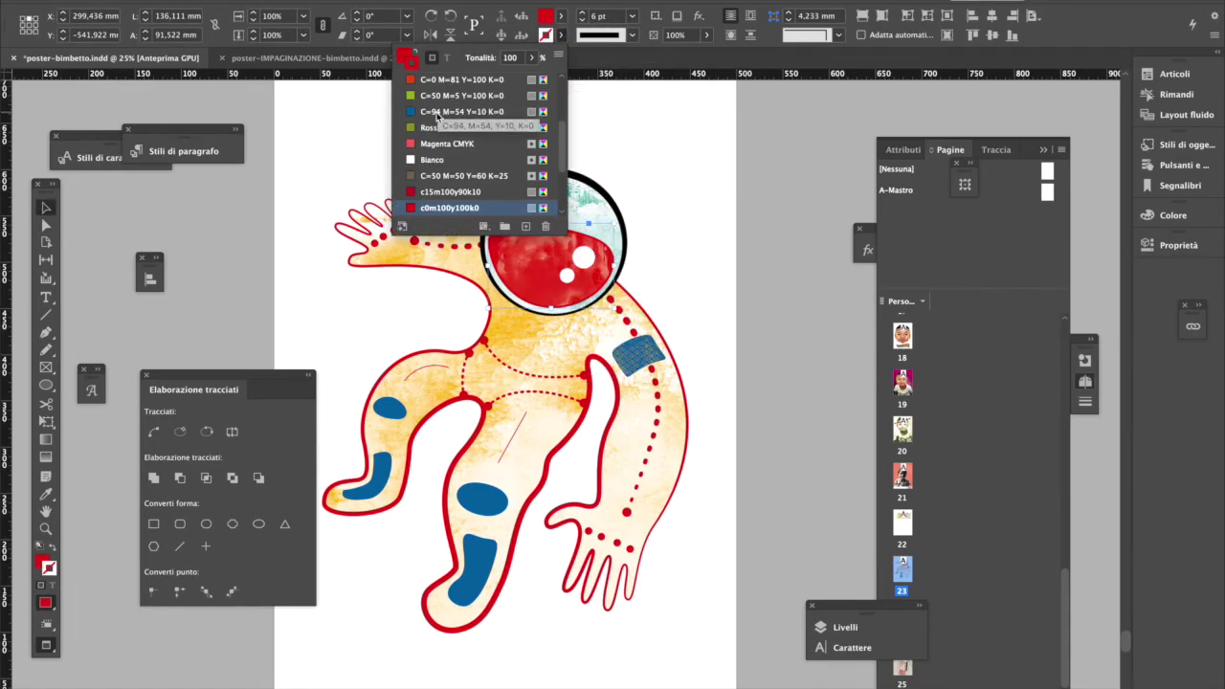
pyautogui.click(705, 242)
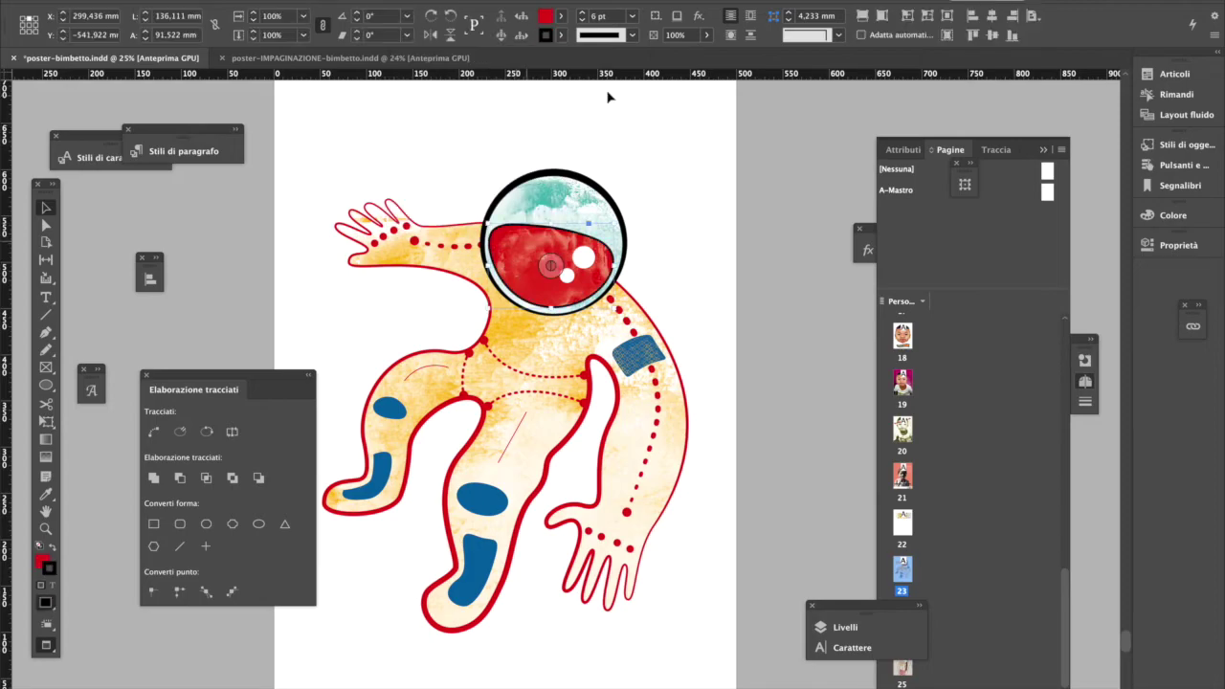
pyautogui.click(631, 34)
pyautogui.click(559, 34)
pyautogui.click(737, 187)
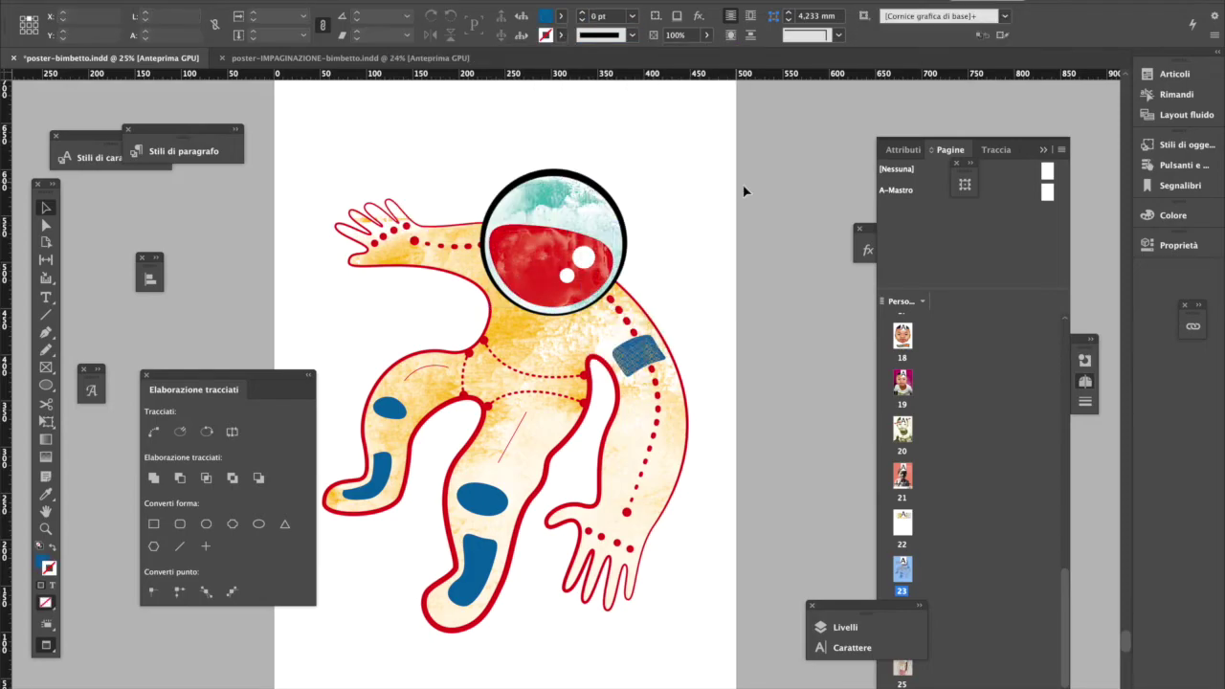
pyautogui.click(638, 354)
pyautogui.click(560, 17)
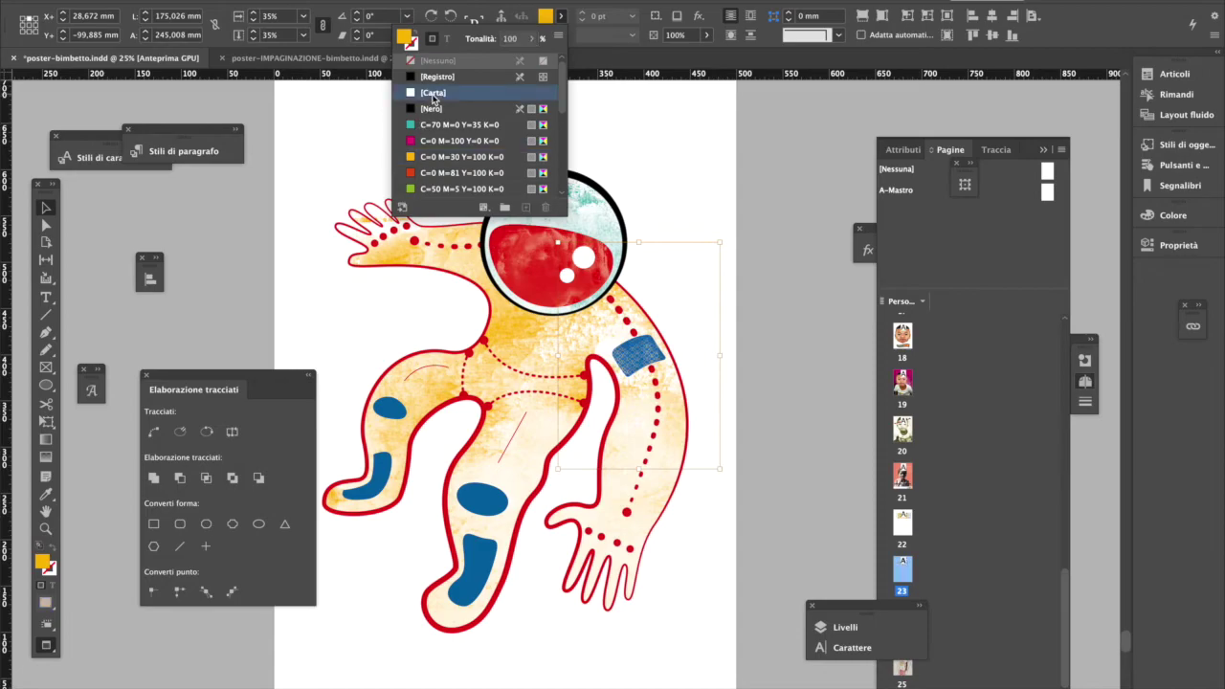
pyautogui.click(666, 233)
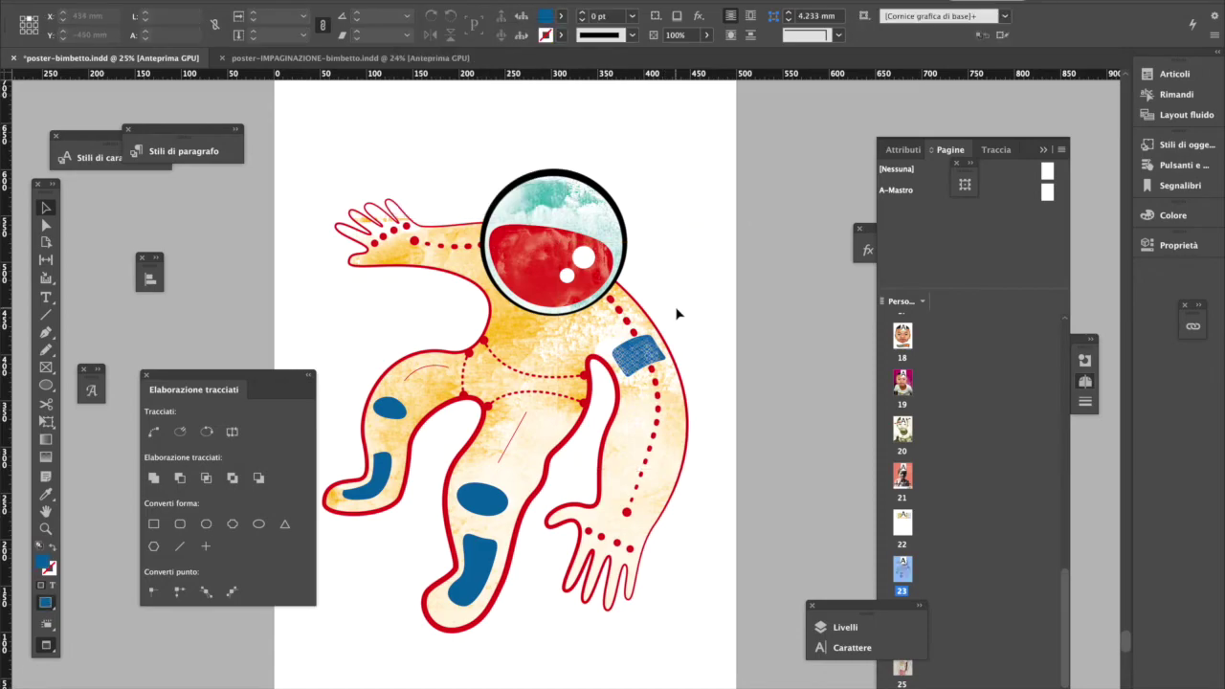
pyautogui.hotkey('ctrl', '-')
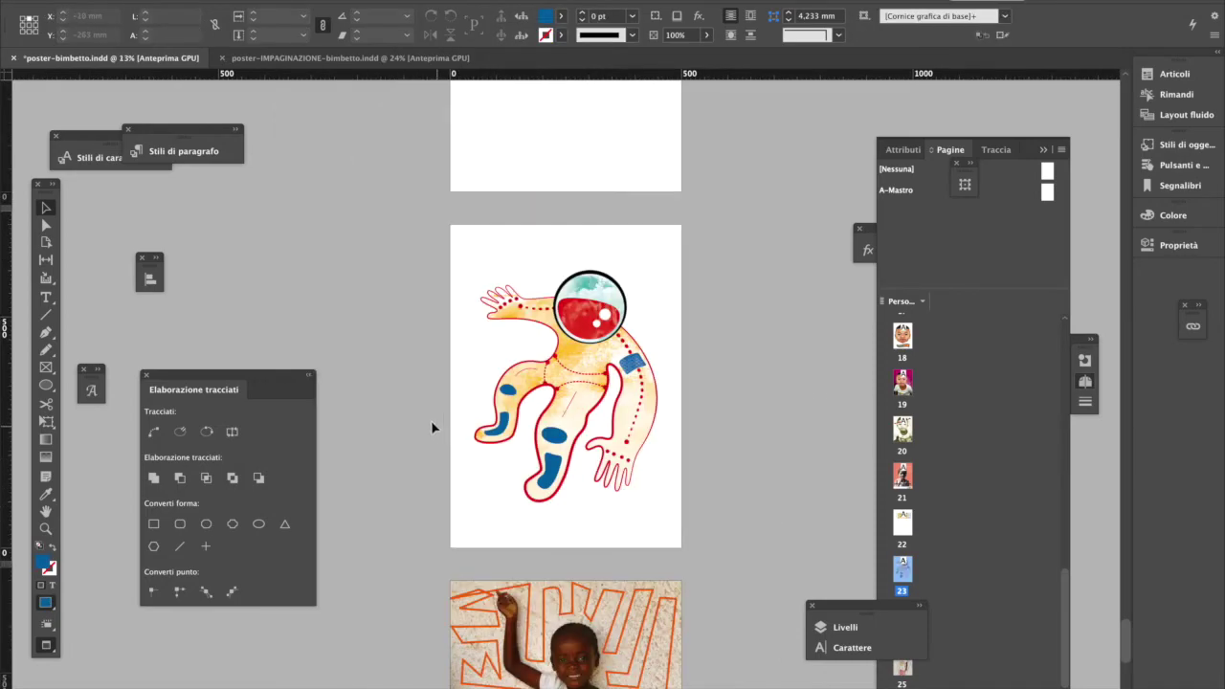
pyautogui.scroll(2, 511, 357)
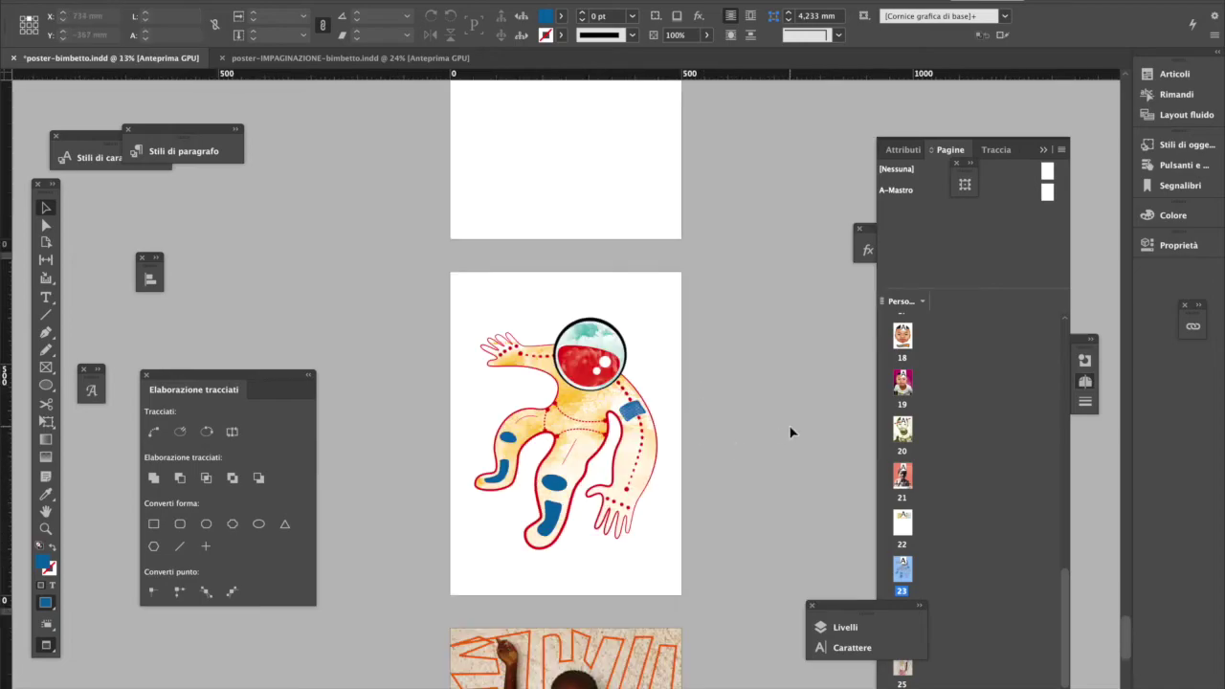
pyautogui.click(591, 412)
pyautogui.hotkey('ctrl', '+')
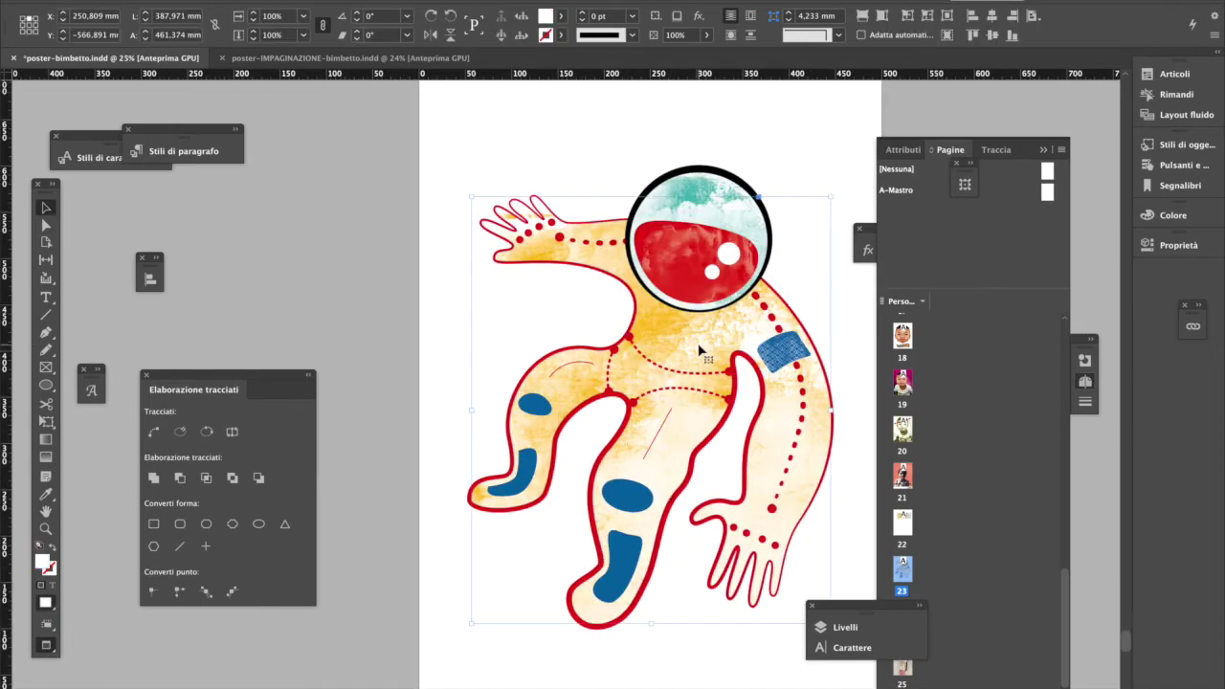
# Step: Delete the yellow texture from inside the astronaut body
pyautogui.click(842, 421)
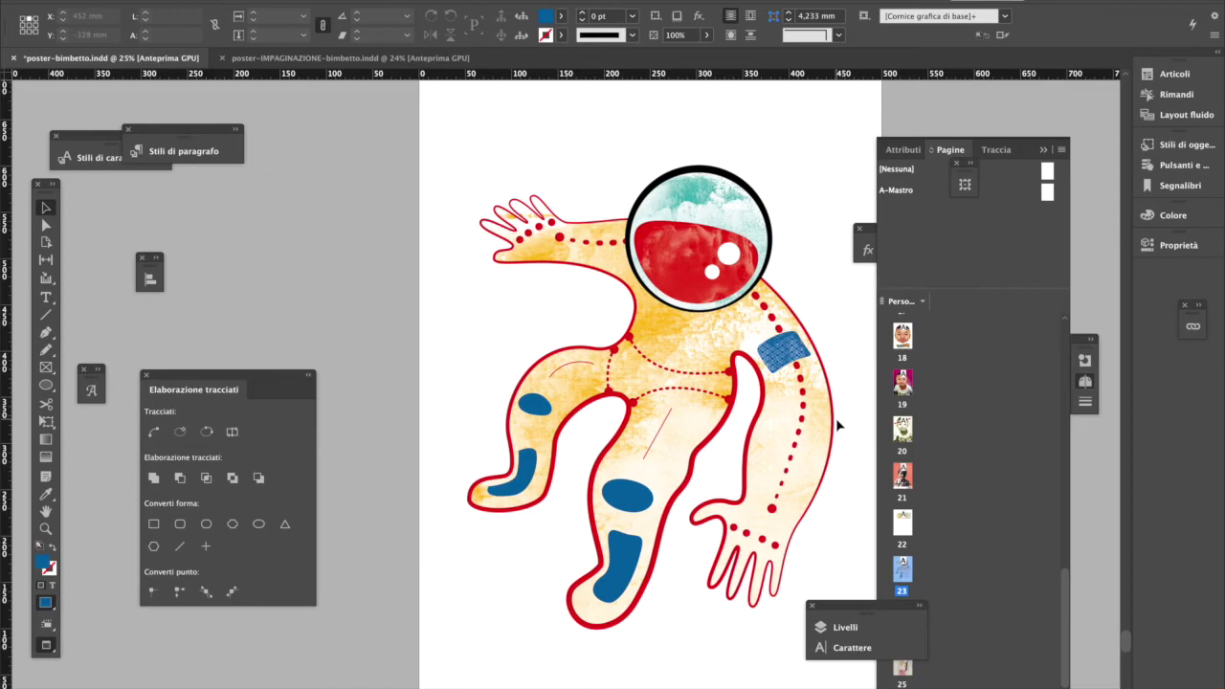
pyautogui.press('a')
pyautogui.click(725, 335)
pyautogui.press('Delete')
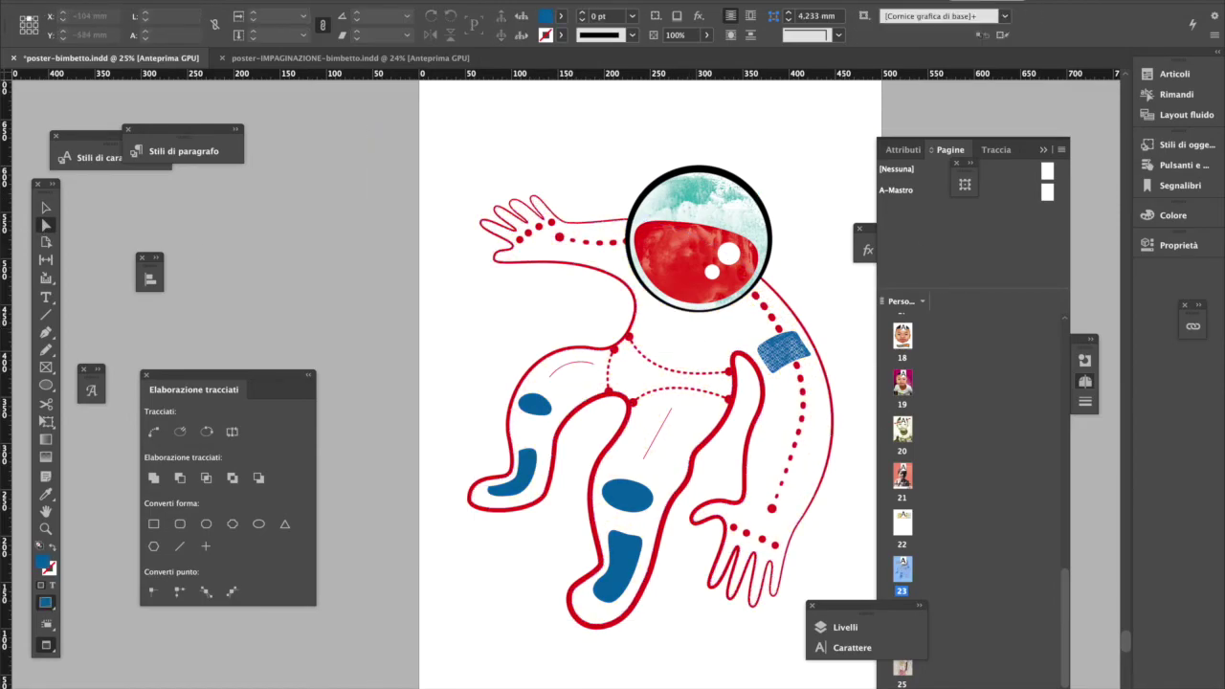
# Step: Blend the body in Sovrapponi mode and apply a Lineare gradient feather across it
pyautogui.click(810, 328)
pyautogui.click(867, 250)
pyautogui.click(716, 265)
pyautogui.click(734, 335)
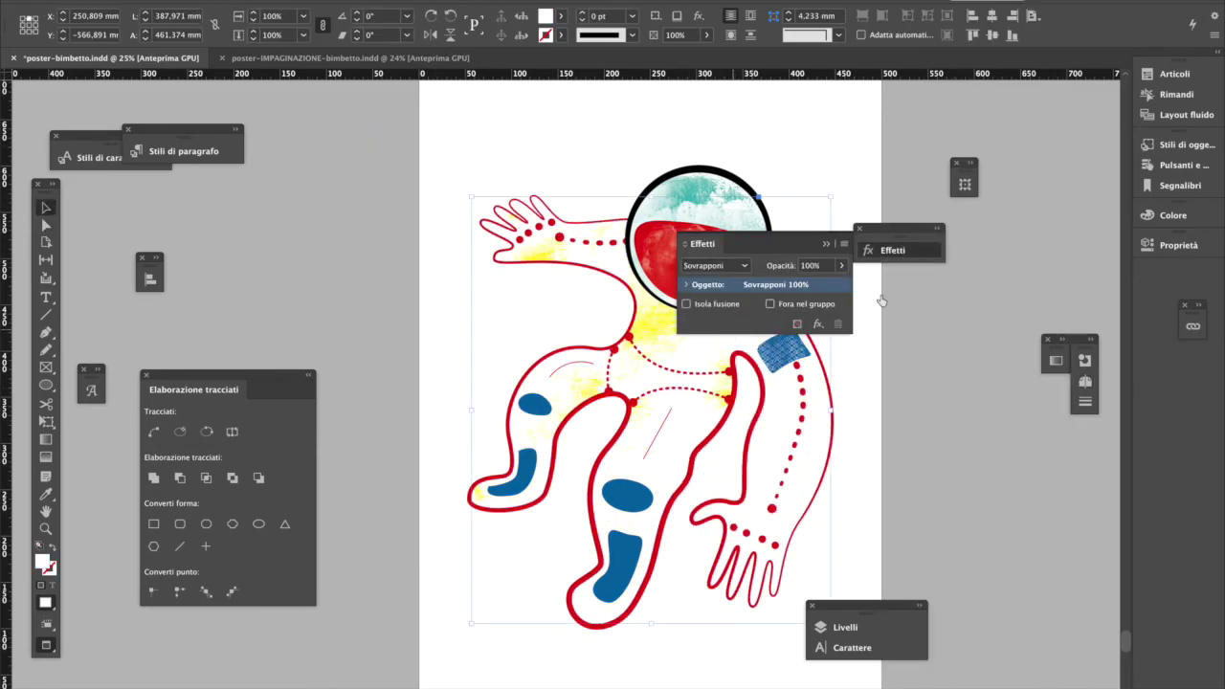
pyautogui.click(45, 457)
pyautogui.moveTo(670, 412); pyautogui.dragTo(651, 448)
pyautogui.doubleClick(46, 439)
pyautogui.click(998, 380)
pyautogui.click(995, 395)
# Step: Try Luce intensa, then Moltiplica blend modes on the body
pyautogui.click(716, 265)
pyautogui.click(725, 344)
pyautogui.click(716, 265)
pyautogui.click(724, 361)
pyautogui.moveTo(780, 247); pyautogui.dragTo(987, 160)
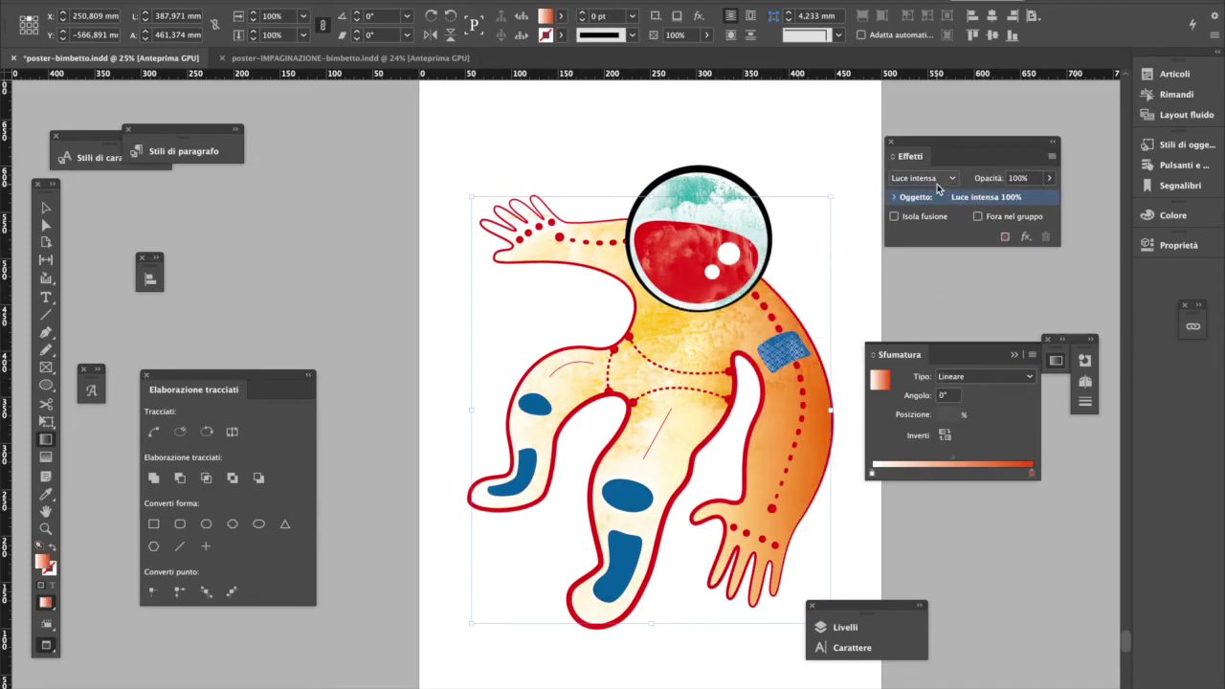
pyautogui.click(923, 178)
pyautogui.click(920, 209)
# Step: Try Colore, Scolora and Colore scherma, then settle on Schiarisci for the body
pyautogui.click(923, 178)
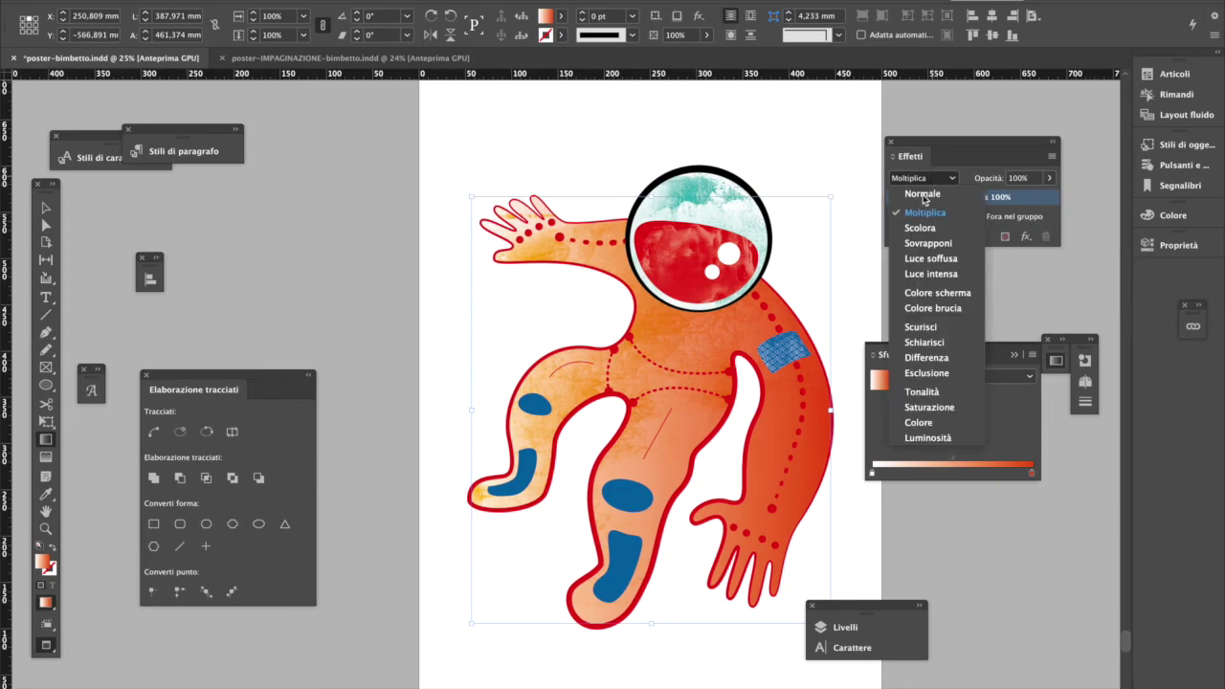
pyautogui.click(937, 419)
pyautogui.click(924, 178)
pyautogui.click(943, 231)
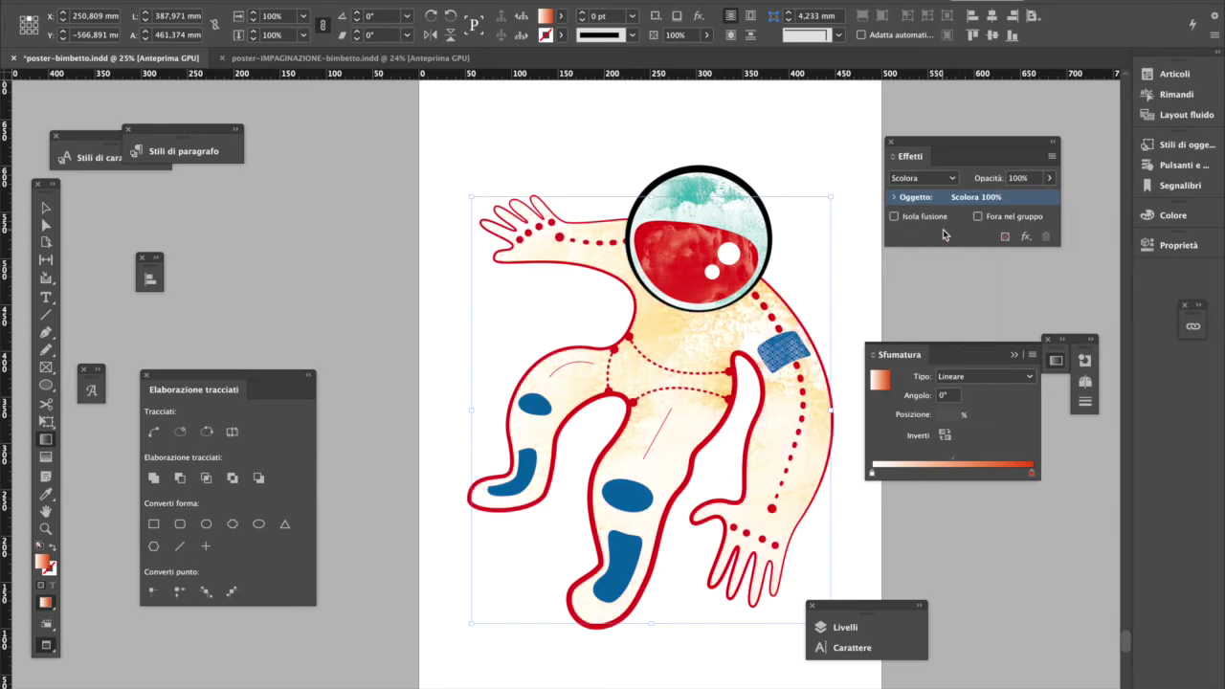
pyautogui.click(951, 179)
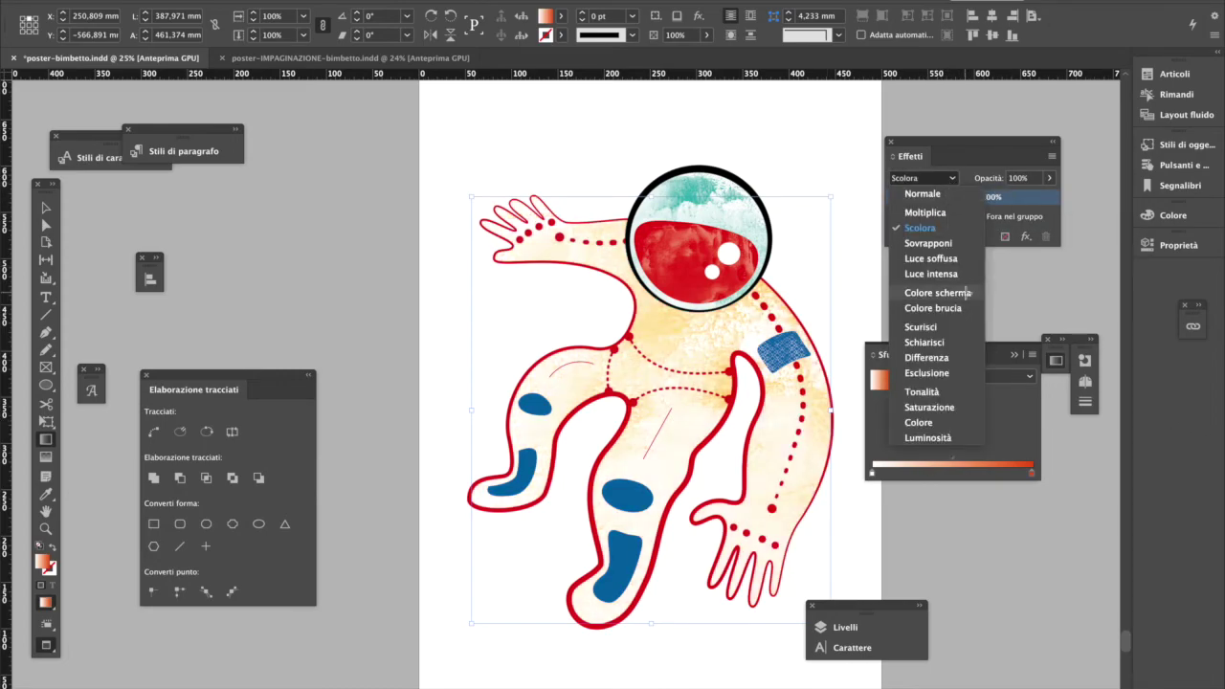
pyautogui.click(937, 293)
pyautogui.click(943, 179)
pyautogui.click(924, 342)
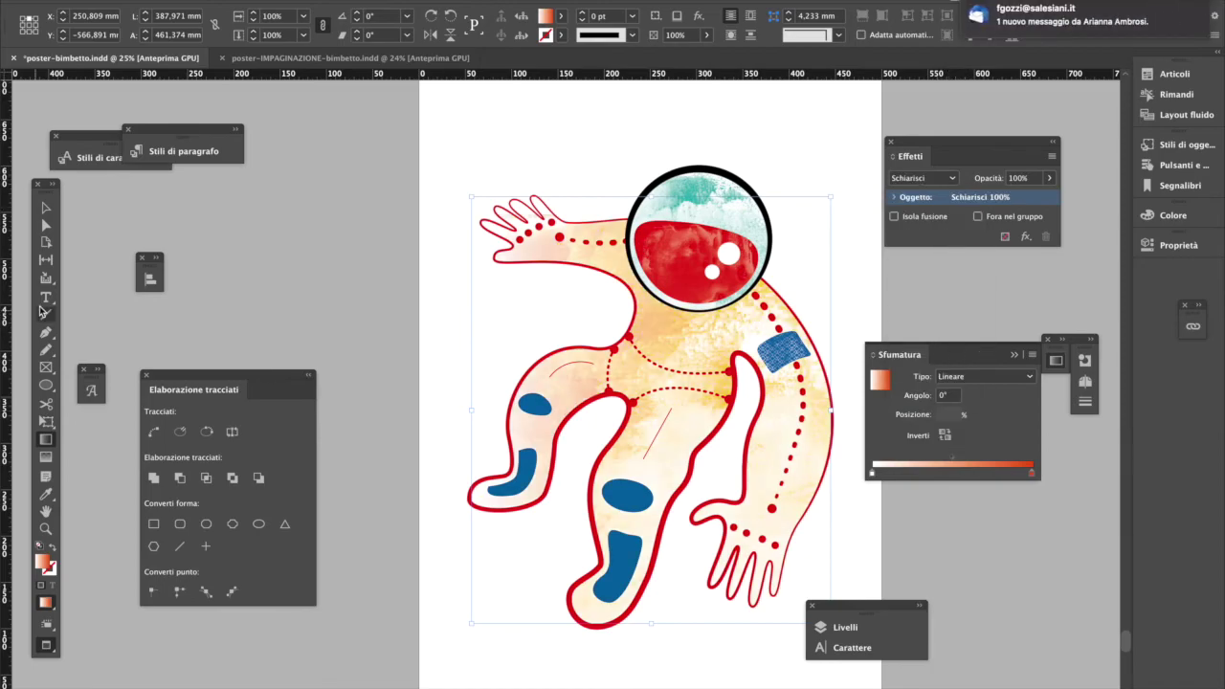
# Step: Deselect the astronaut and zoom out and back in to review the body
pyautogui.press('v')
pyautogui.hotkey('ctrl', 'shift', 'a')
pyautogui.hotkey('ctrl', '-')
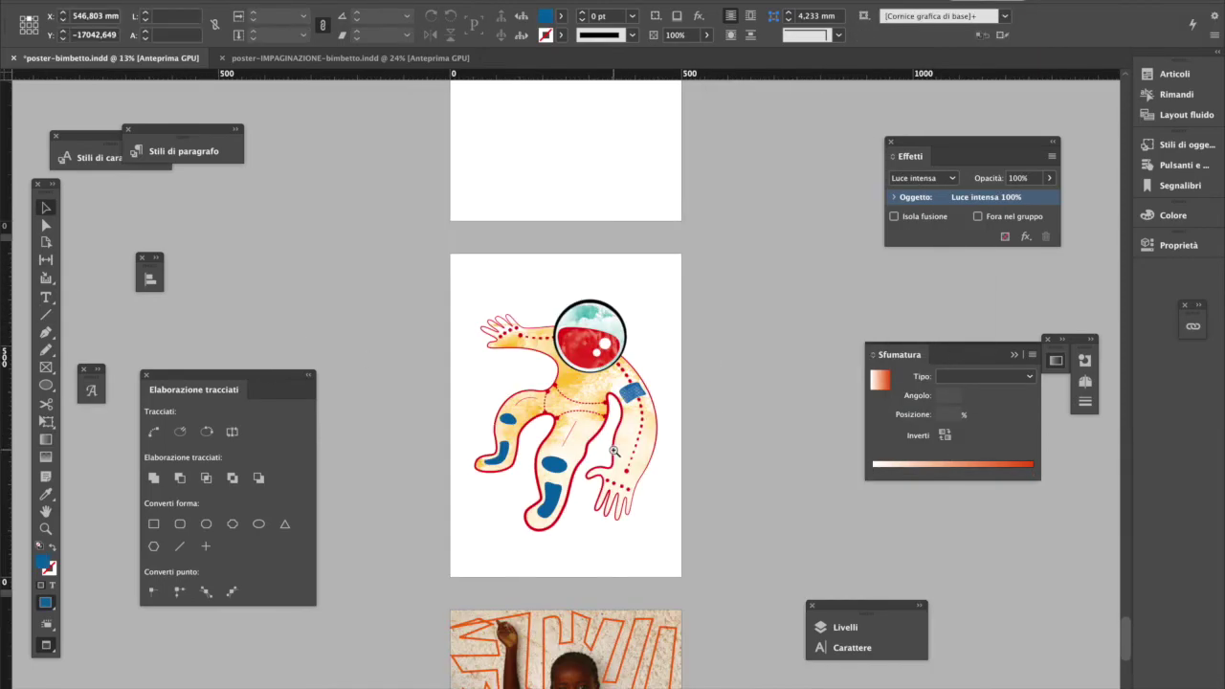
pyautogui.hotkey('ctrl', '=')
pyautogui.click(762, 323)
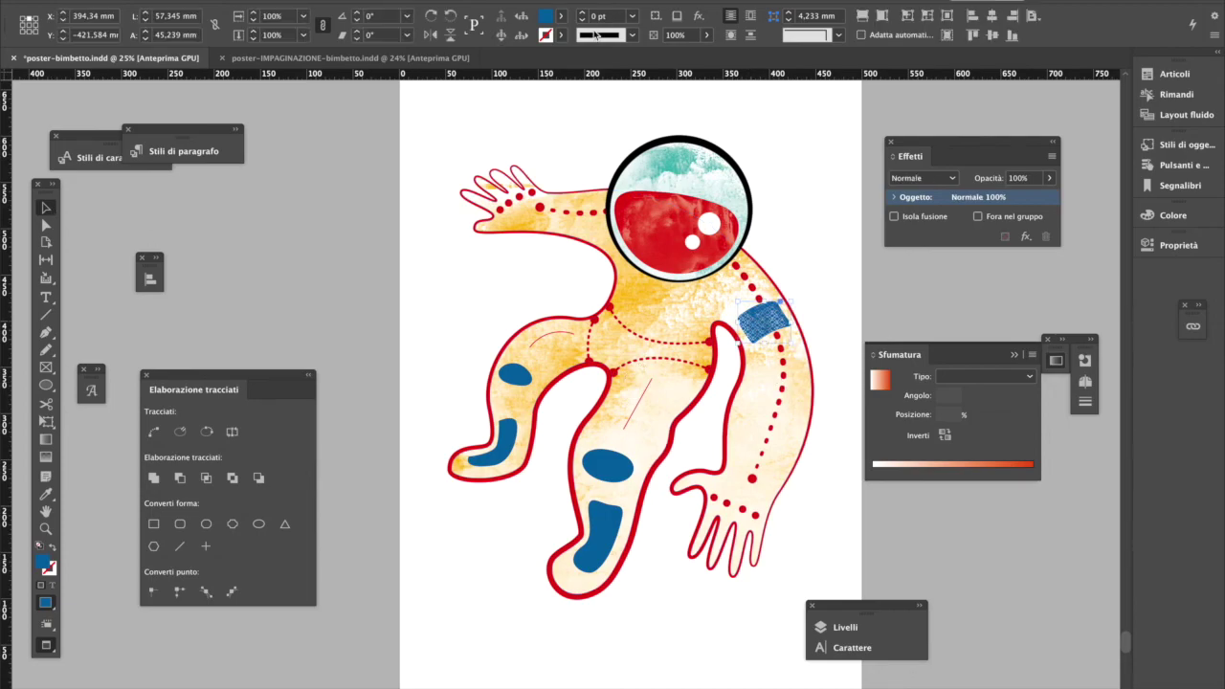
# Step: Fill the shoulder patch bright red (c0m100y100k0) after trying yellow, orange-red and black
pyautogui.click(560, 16)
pyautogui.click(450, 157)
pyautogui.click(440, 173)
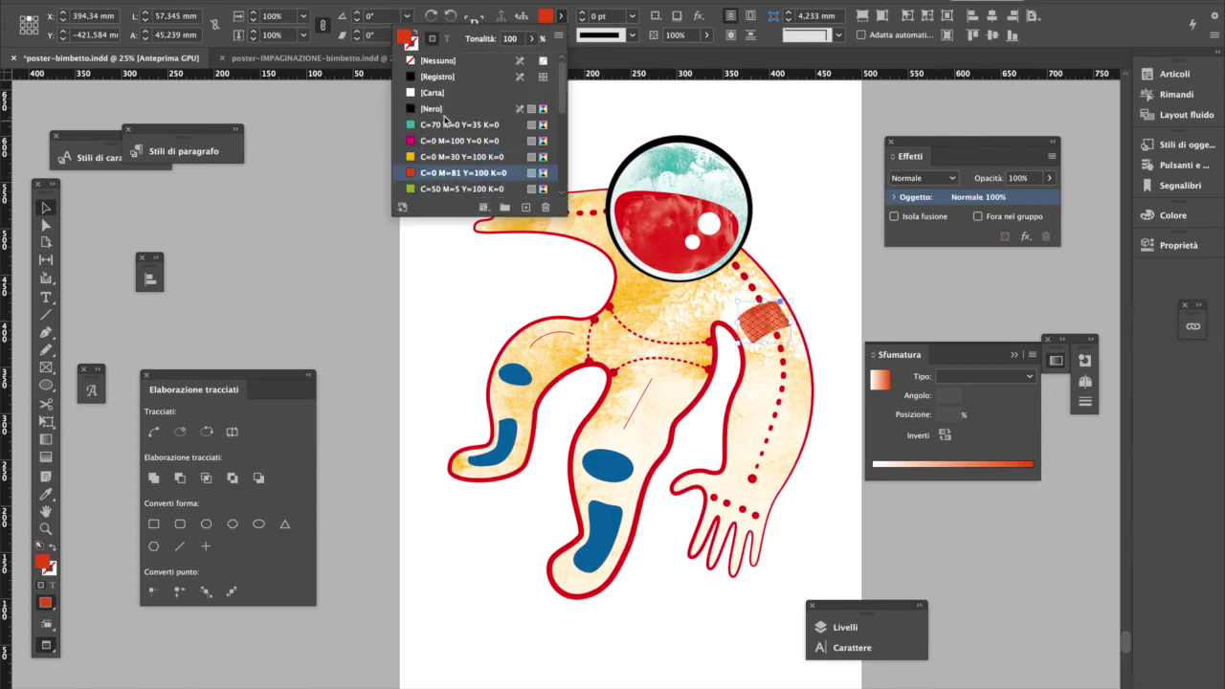
pyautogui.click(443, 110)
pyautogui.scroll(-5, 449, 134)
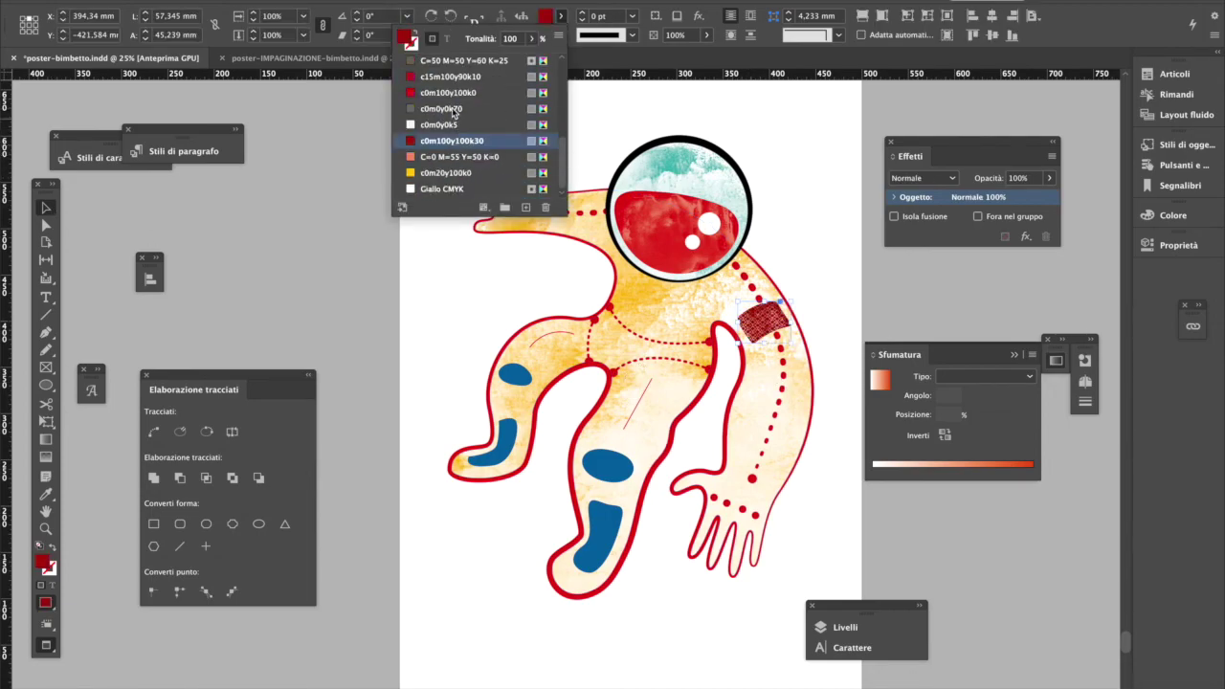
pyautogui.click(450, 92)
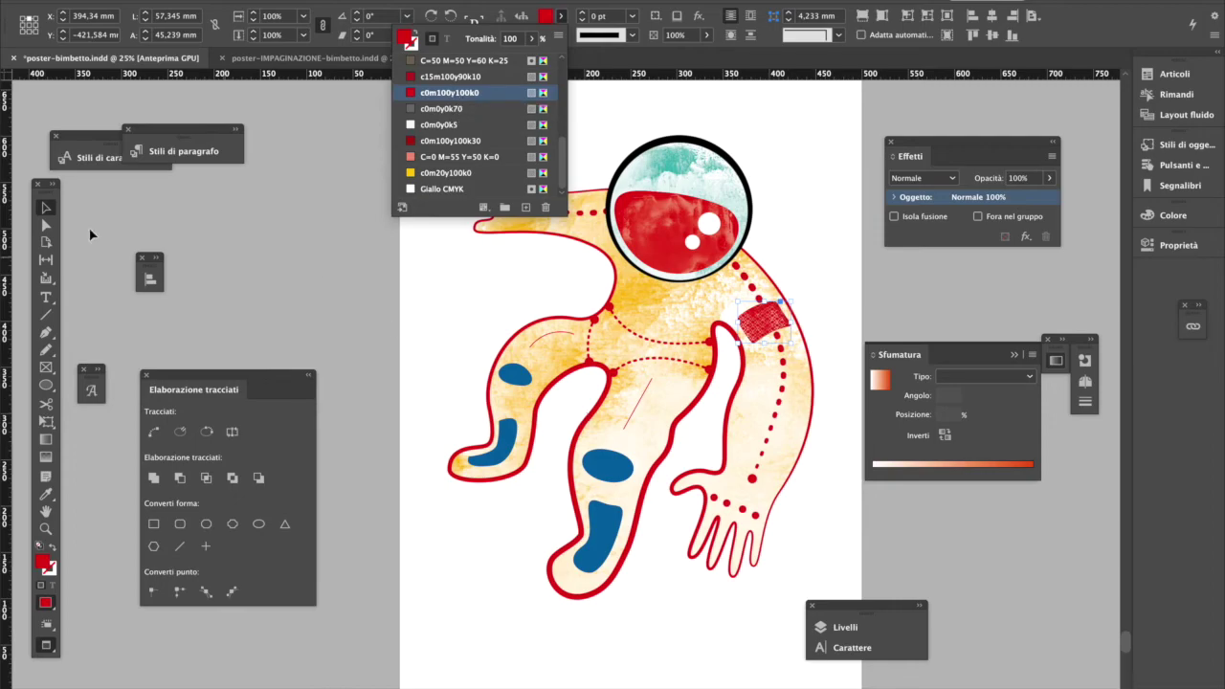
# Step: Place a texture into the astronaut outline frame and tint it red (C=0 M=81 Y=100 K=0)
pyautogui.click(788, 283)
pyautogui.click(101, 2)
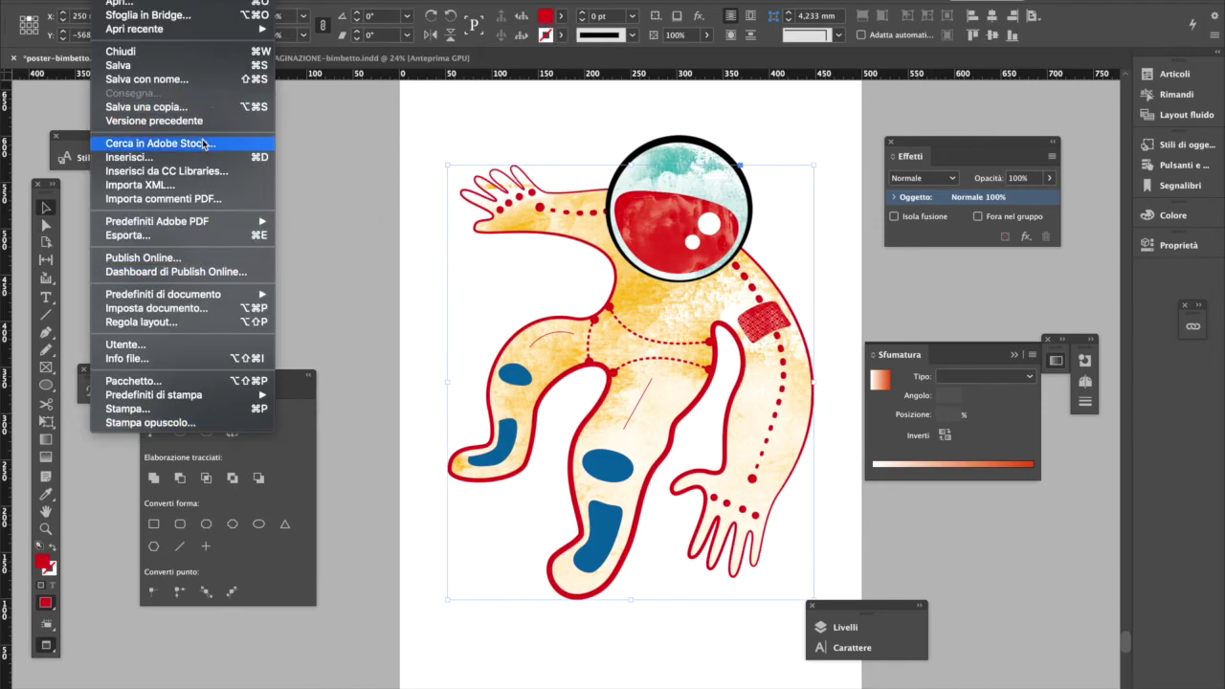
pyautogui.click(125, 159)
pyautogui.doubleClick(374, 252)
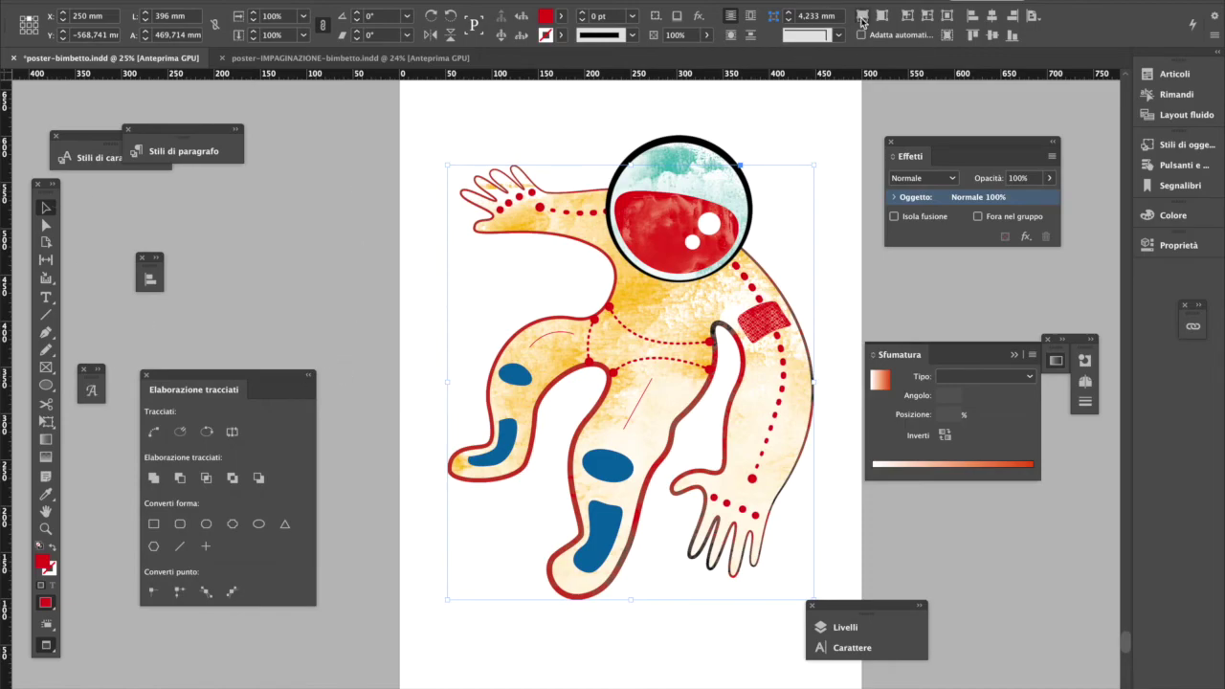
pyautogui.click(560, 16)
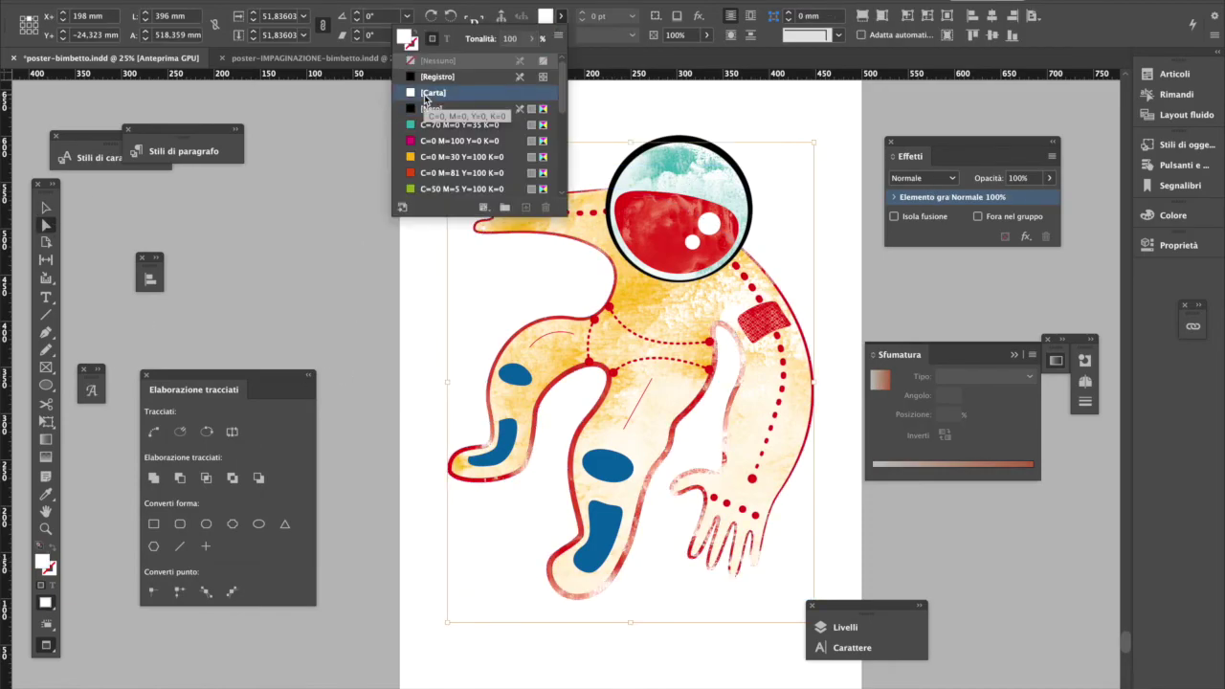
pyautogui.click(429, 157)
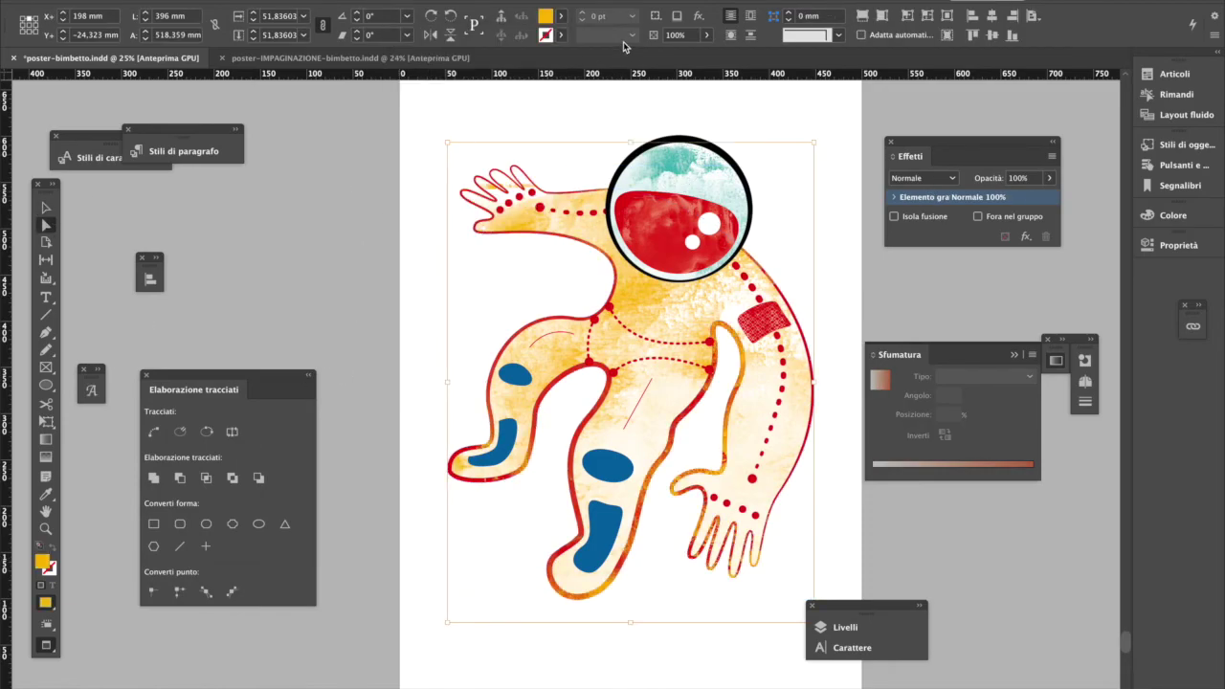
pyautogui.click(560, 17)
pyautogui.click(430, 173)
pyautogui.click(858, 327)
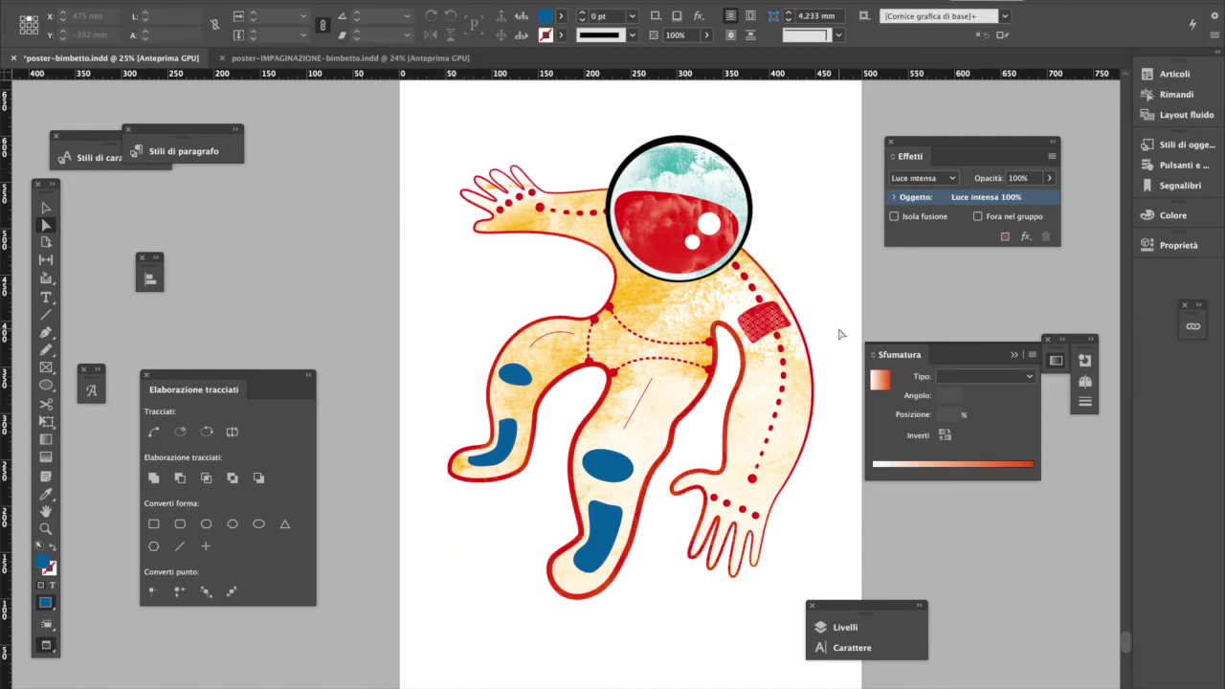
pyautogui.click(762, 323)
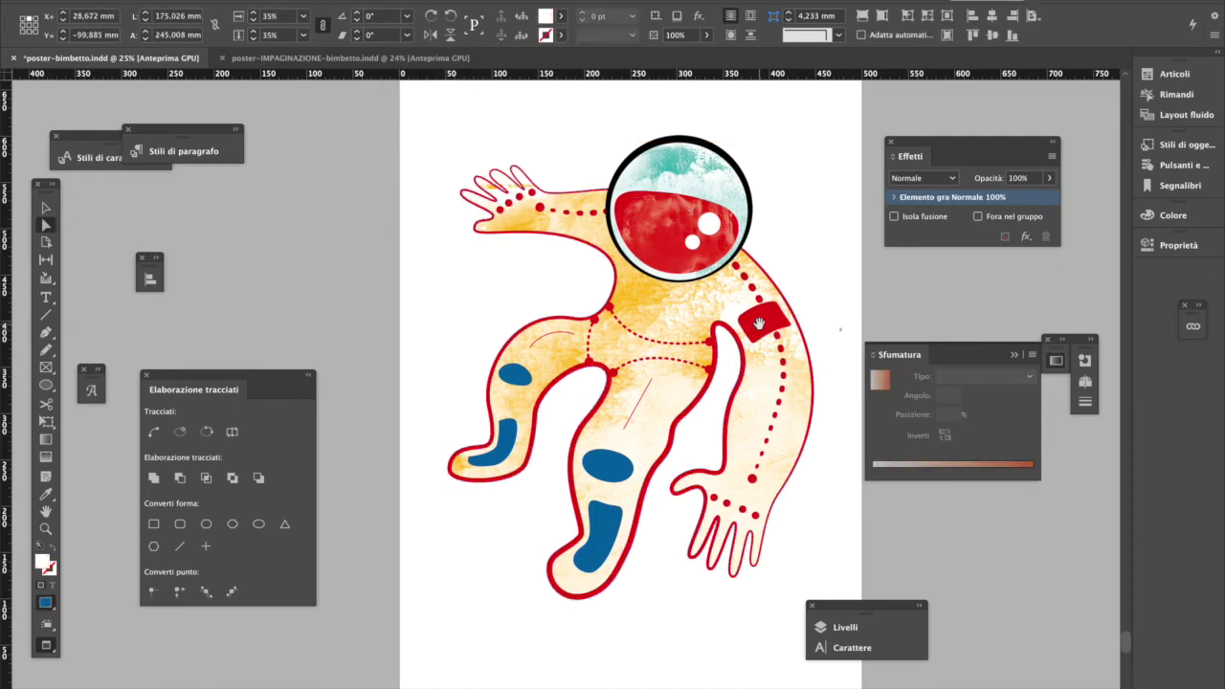
# Step: Refill the shoulder patch blue (C=94 M=54 Y=10 K=0) and blend it in Moltiplica
pyautogui.press('v')
pyautogui.click(560, 16)
pyautogui.click(453, 93)
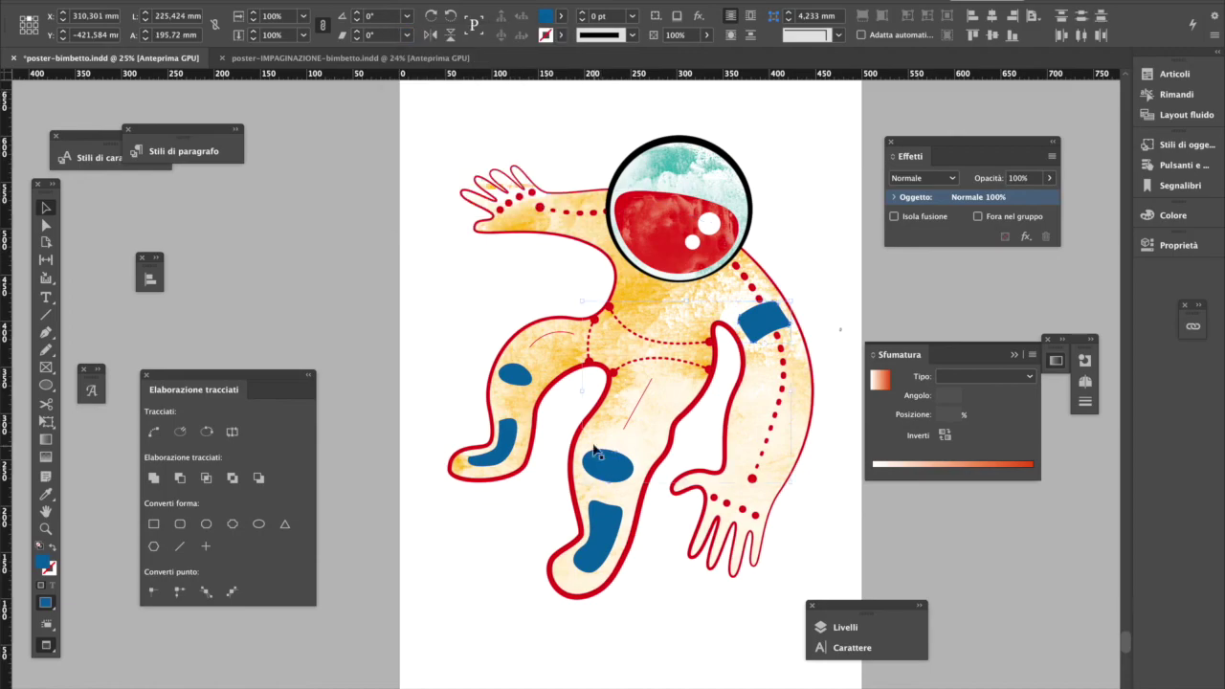
pyautogui.click(923, 178)
pyautogui.click(918, 208)
# Step: Reselect the patch and zoom in and out to check the blend against the page
pyautogui.press('Down')
pyautogui.press('Down')
pyautogui.press('Down')
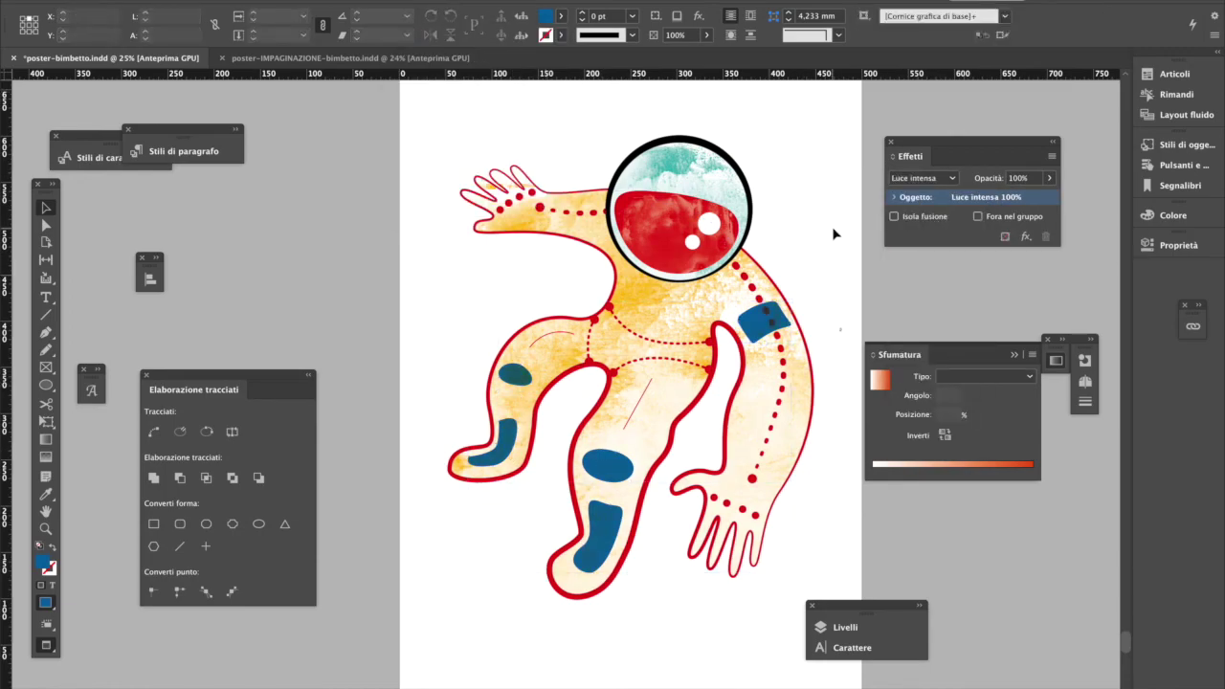
pyautogui.click(779, 346)
pyautogui.hotkey('ctrl', '=')
pyautogui.hotkey('ctrl', '=')
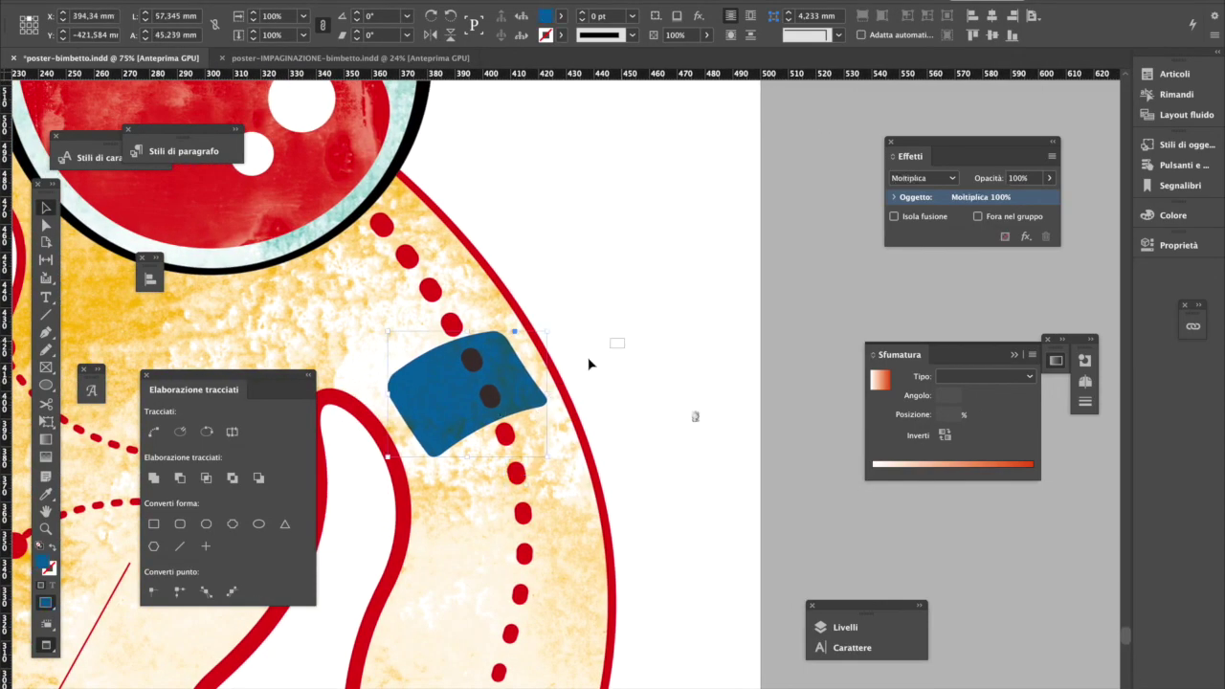
pyautogui.press('Down')
pyautogui.press('Down')
pyautogui.press('Down')
pyautogui.press('Down')
pyautogui.hotkey('ctrl', '-')
pyautogui.hotkey('ctrl', '-')
pyautogui.hotkey('ctrl', '-')
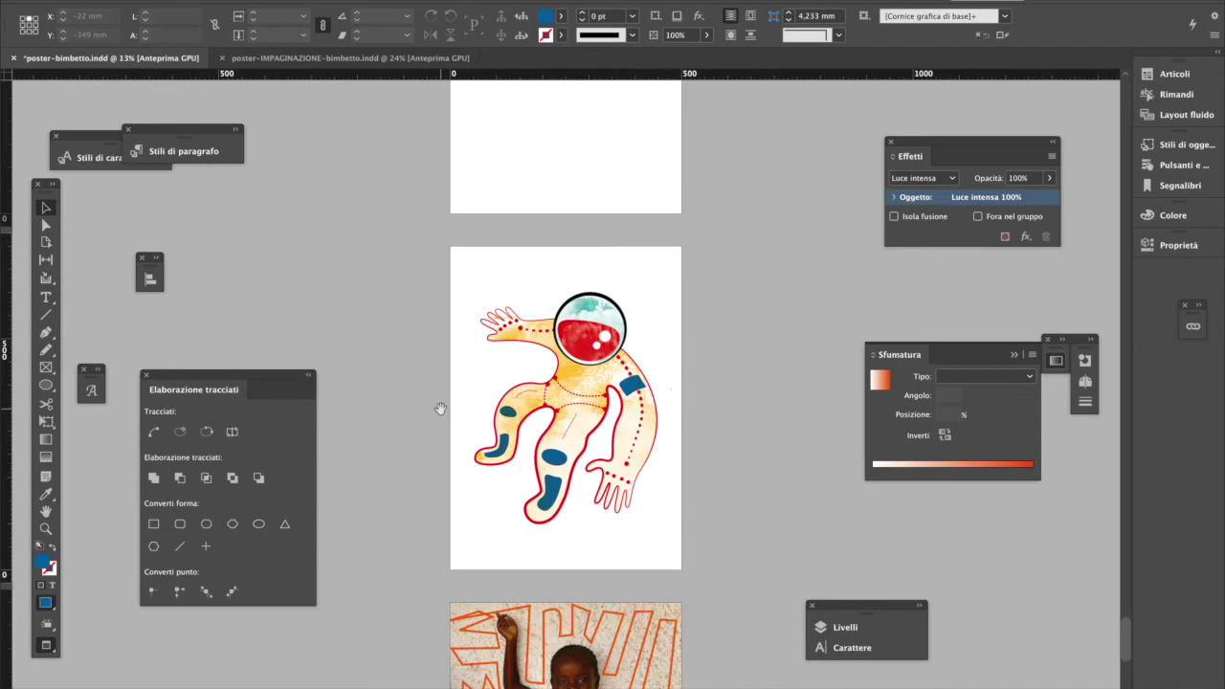
pyautogui.hotkey('ctrl', '=')
pyautogui.click(523, 401)
# Step: Select the suit patches together and try Scolora and Scurisci blend modes
pyautogui.keyDown('shift'); pyautogui.click(773, 351); pyautogui.keyUp('shift')
pyautogui.click(923, 178)
pyautogui.click(945, 283)
pyautogui.click(923, 178)
pyautogui.click(938, 230)
pyautogui.click(923, 178)
pyautogui.click(933, 328)
# Step: Try Colore brucia and other blends, settling on Luce intensa for the patches
pyautogui.click(923, 178)
pyautogui.click(951, 270)
pyautogui.click(923, 178)
pyautogui.click(943, 308)
pyautogui.click(923, 178)
pyautogui.click(943, 293)
pyautogui.click(944, 182)
pyautogui.click(943, 308)
pyautogui.click(907, 178)
# Step: Recolour the patches light blue and zoom out and back in to review them
pyautogui.click(951, 270)
pyautogui.click(560, 16)
pyautogui.click(506, 164)
pyautogui.click(861, 371)
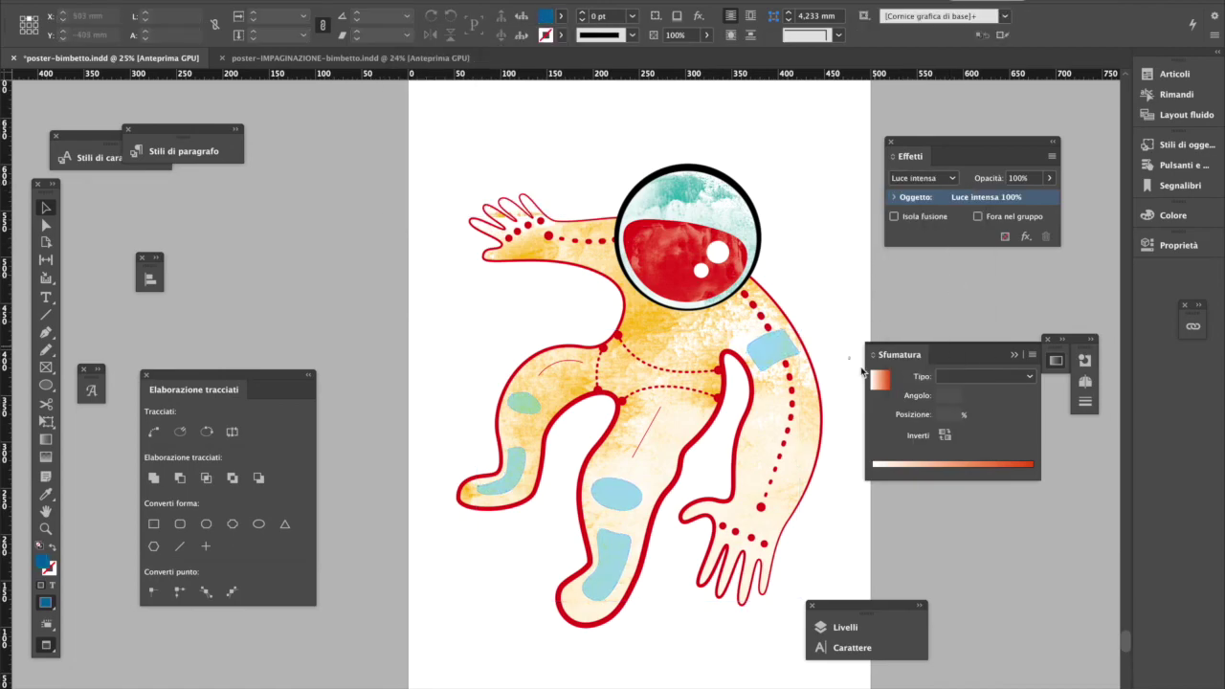
pyautogui.hotkey('ctrl', '-')
pyautogui.hotkey('ctrl', '=')
# Step: Try a magenta fill on the patches, then return them to light blue
pyautogui.click(608, 488)
pyautogui.click(560, 16)
pyautogui.click(459, 189)
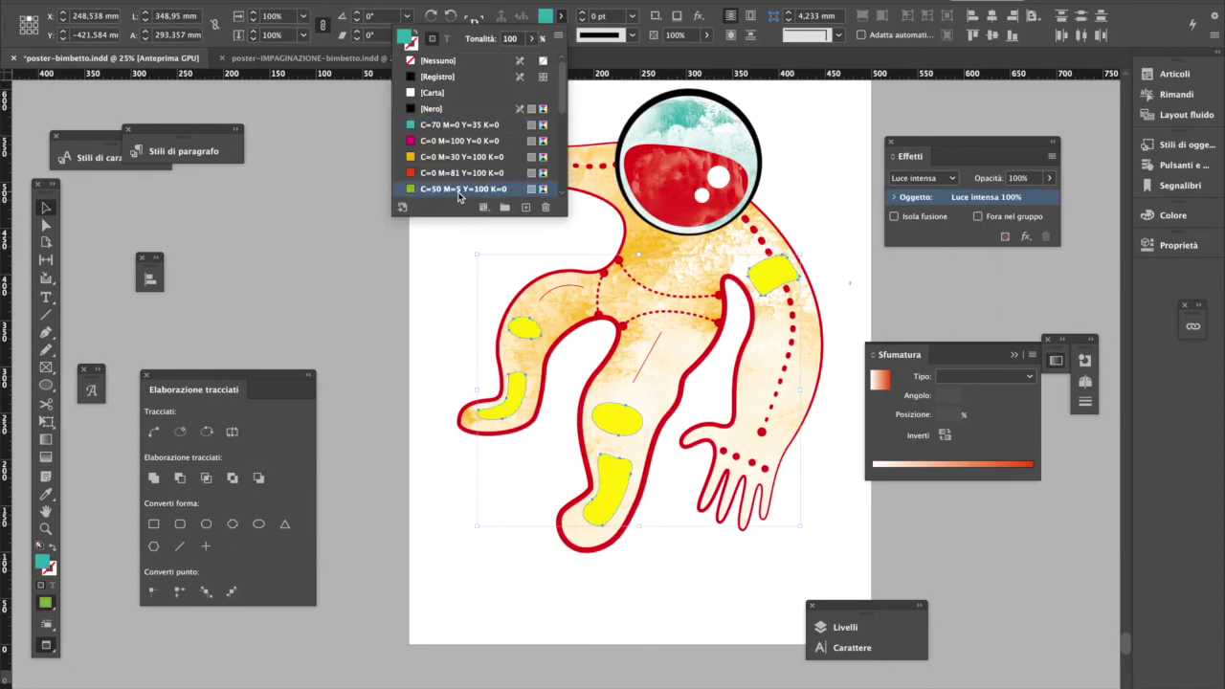
pyautogui.click(450, 139)
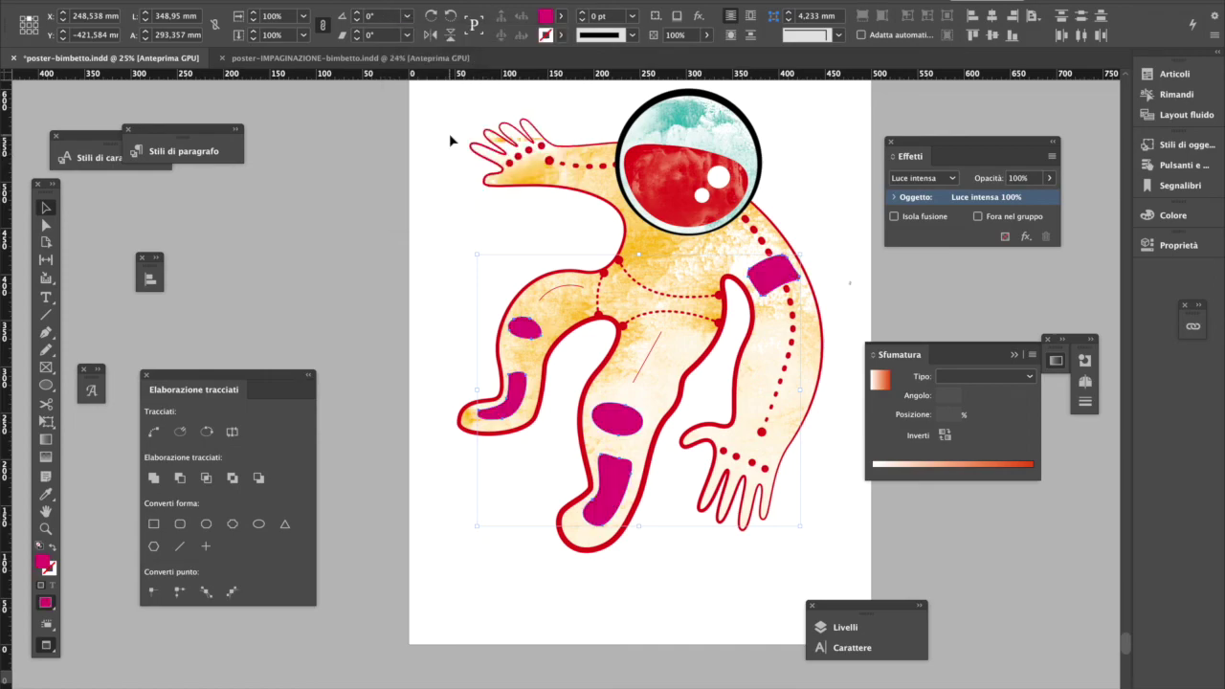
pyautogui.scroll(3, 478, 191)
pyautogui.click(559, 15)
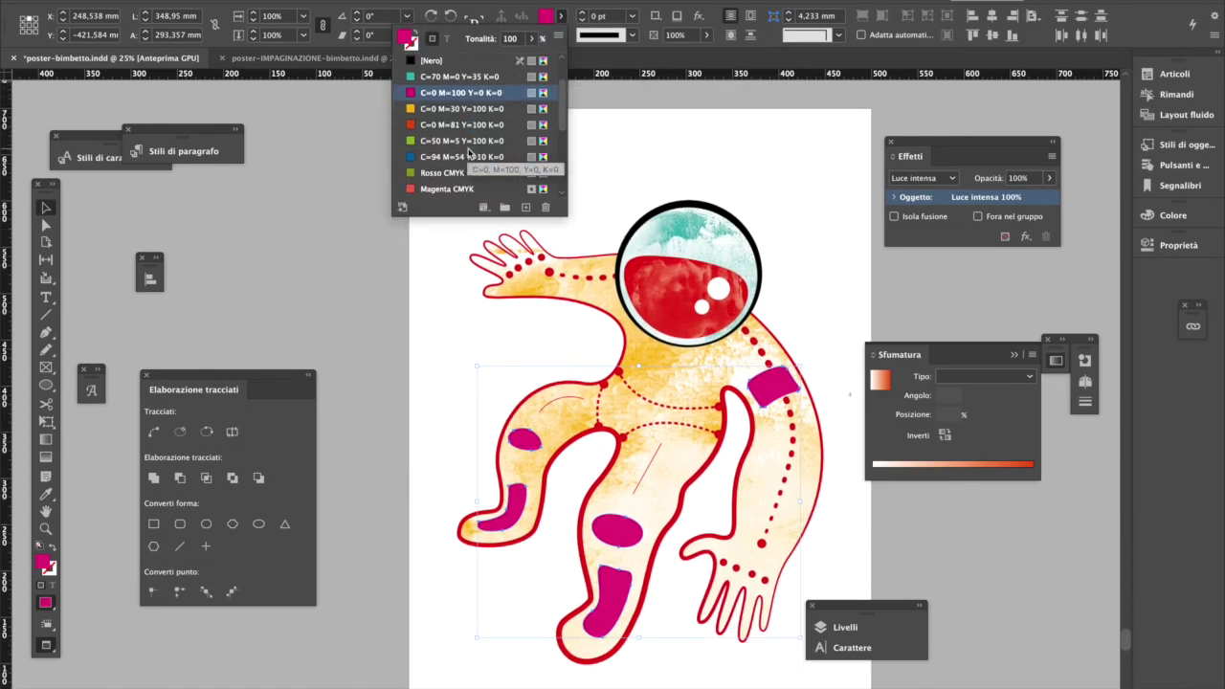
pyautogui.scroll(2, 469, 153)
pyautogui.click(793, 197)
pyautogui.hotkey('ctrl', '-')
pyautogui.click(559, 16)
pyautogui.scroll(-3, 460, 144)
pyautogui.click(449, 115)
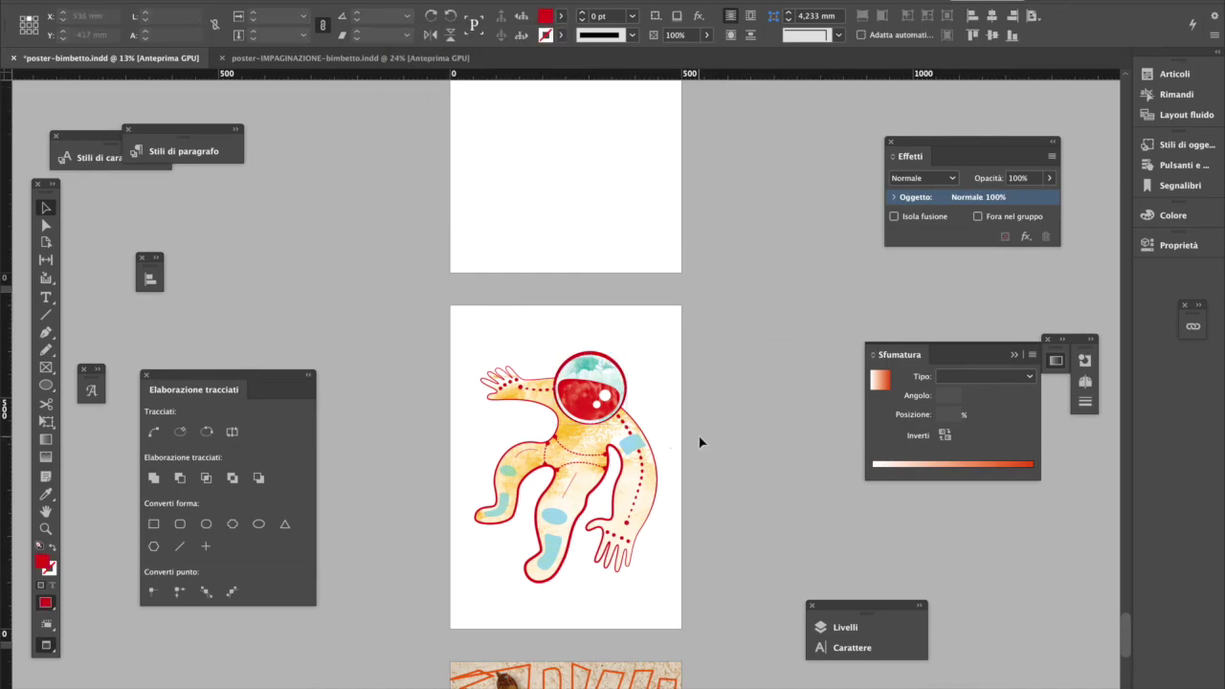
# Step: Deselect all and zoom out to 5% to show page 23 among the other pages
pyautogui.click(699, 442)
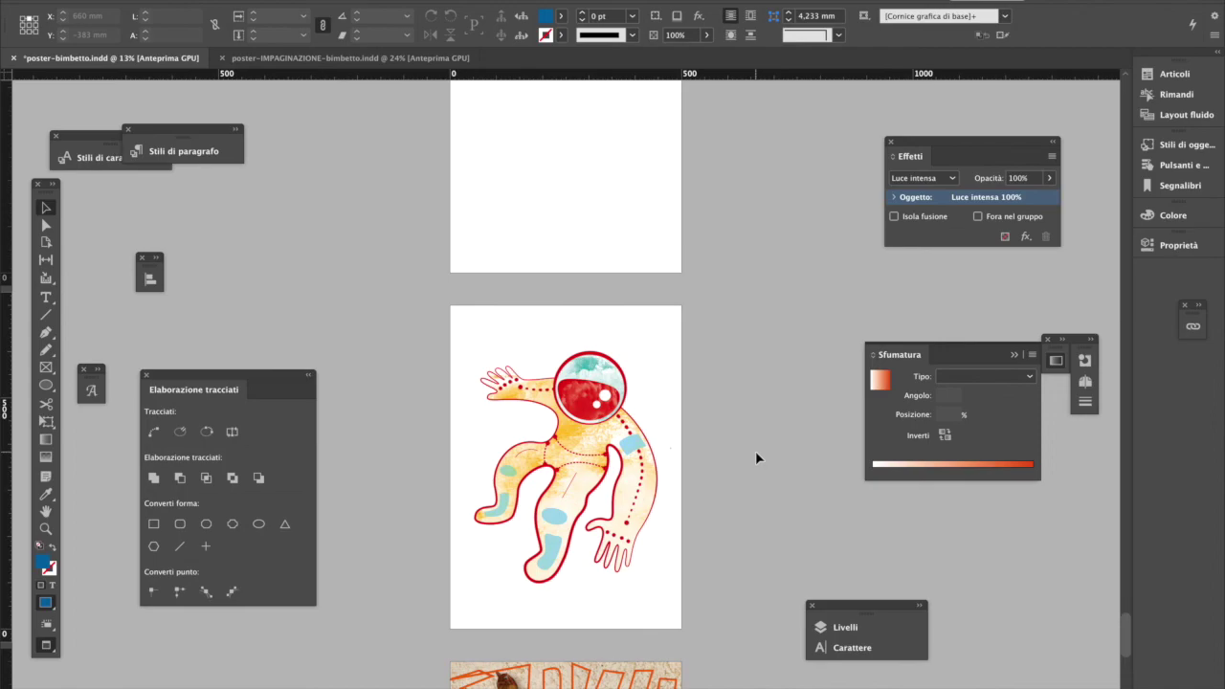
pyautogui.hotkey('ctrl', '-')
pyautogui.hotkey('ctrl', '-')
pyautogui.hotkey('ctrl', '-')
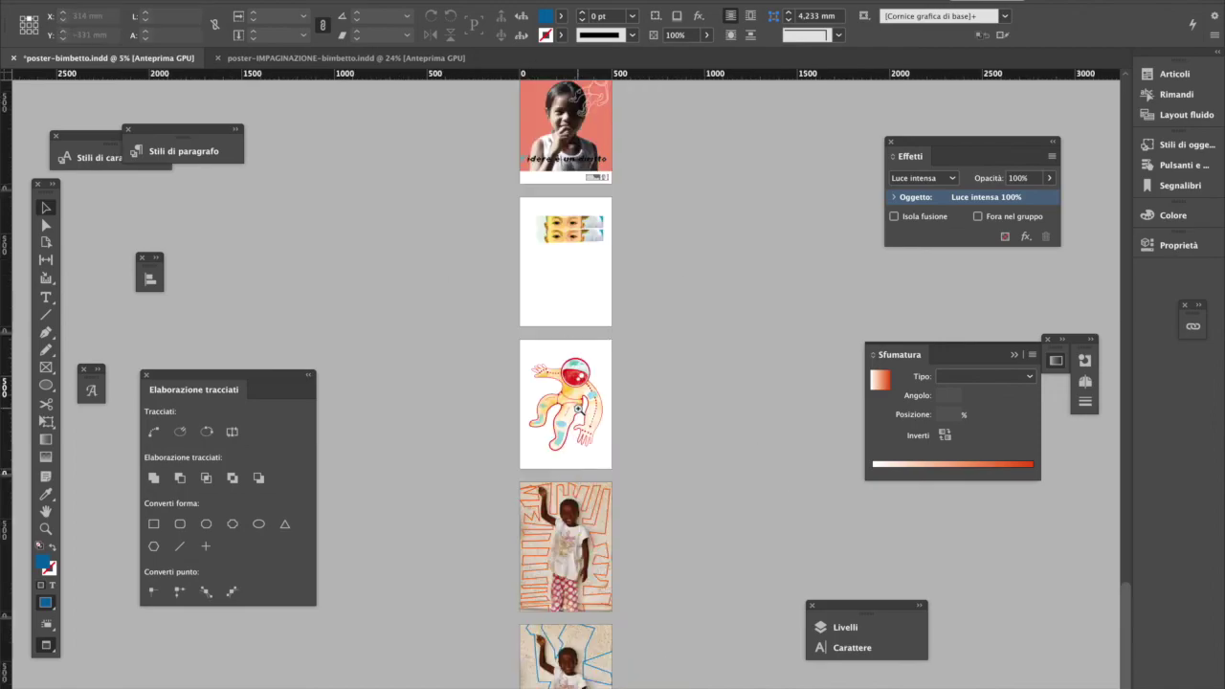